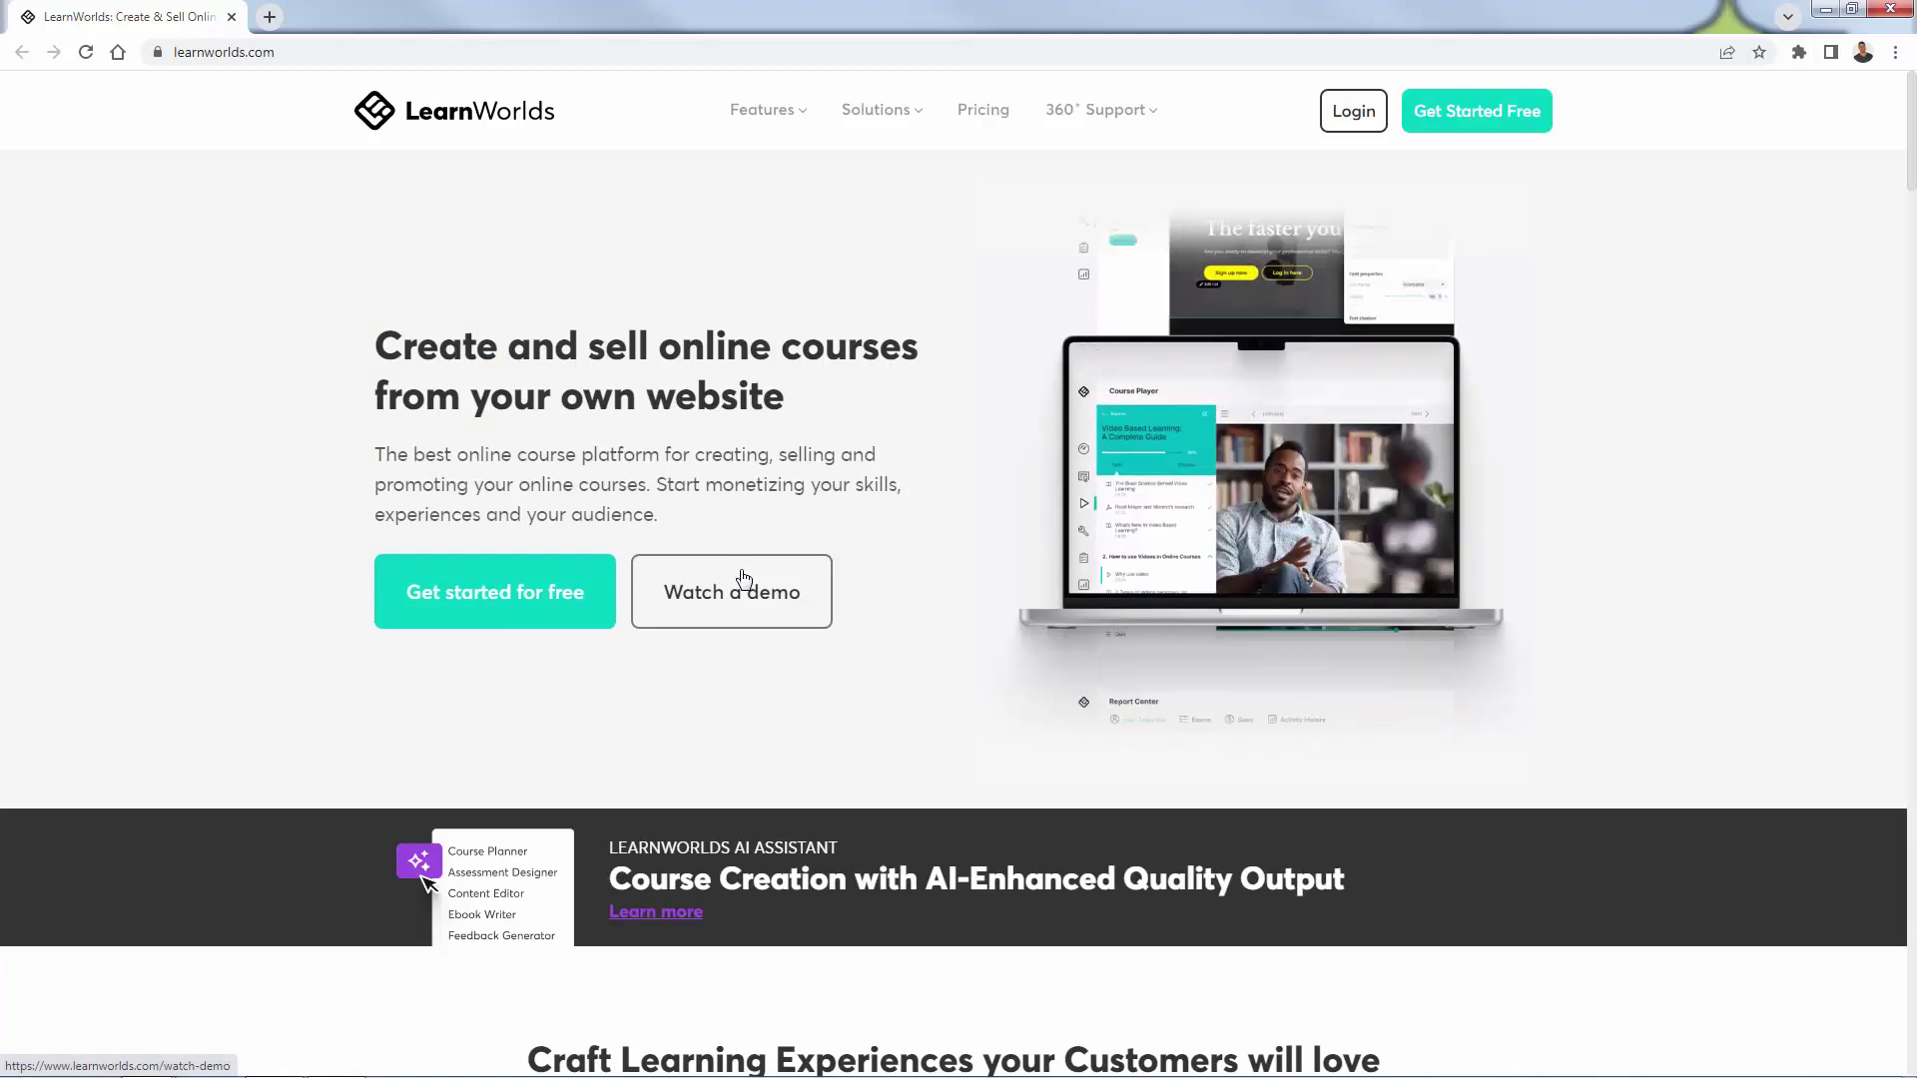
Look through the LearnWorlds homepage sections on learning experiences, website building and course templates.
{"action": "scroll", "coordinate": [424, 686], "scroll_direction": "down", "scroll_amount": 9}
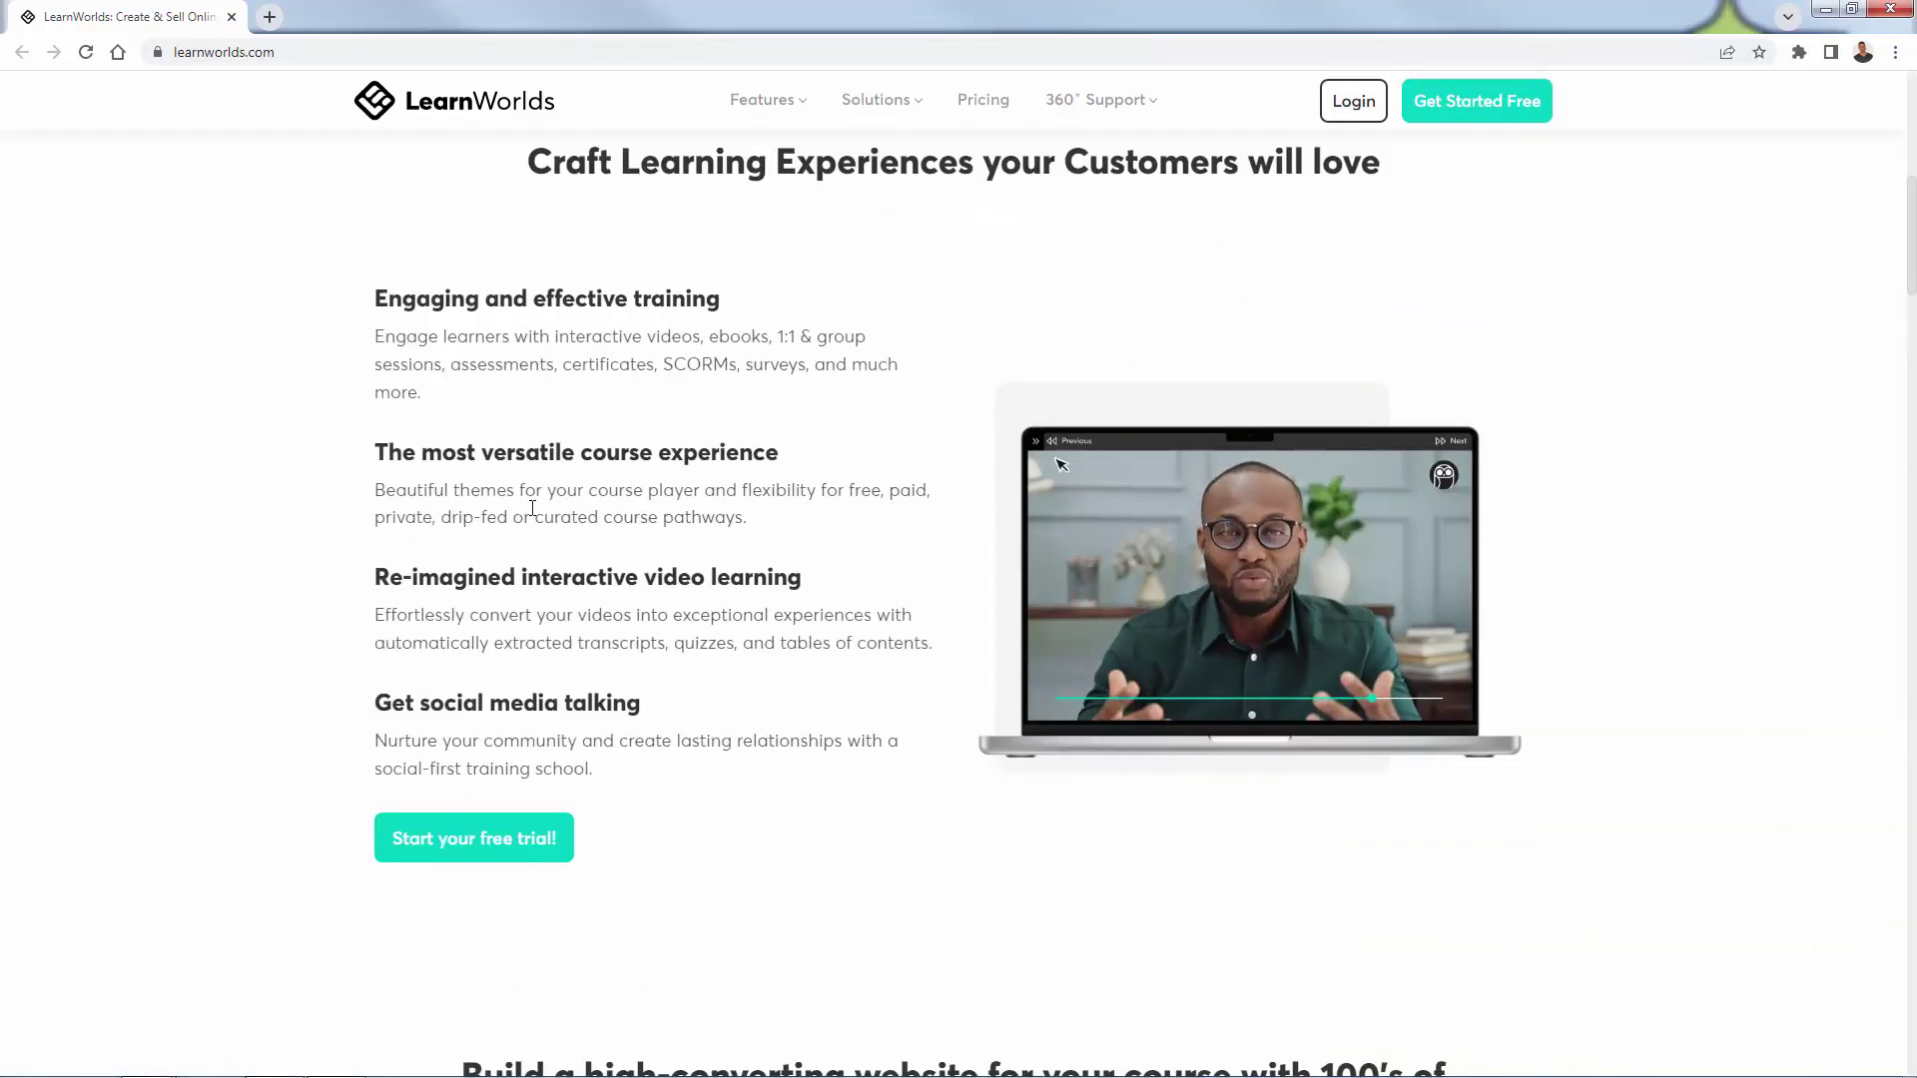
{"action": "scroll", "coordinate": [544, 495], "scroll_direction": "down", "scroll_amount": 5}
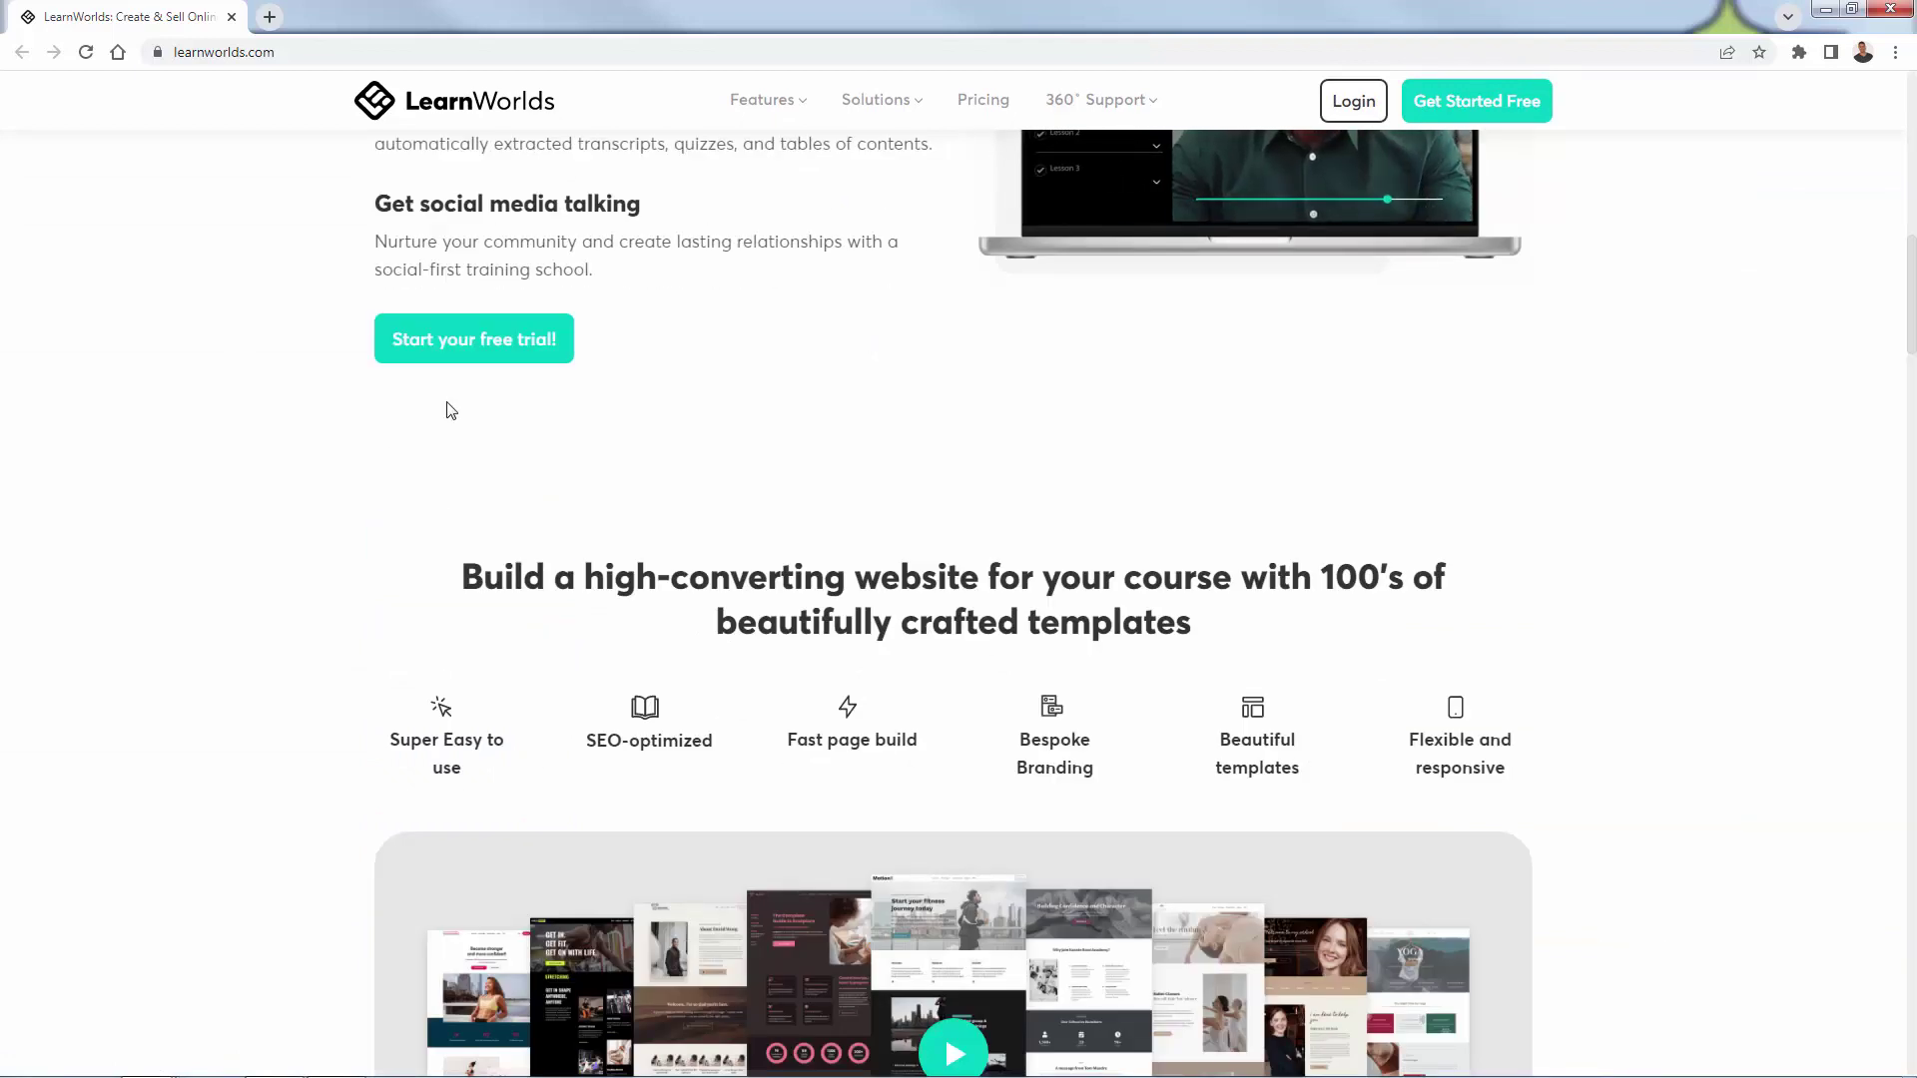
{"action": "scroll", "coordinate": [513, 556], "scroll_direction": "down", "scroll_amount": 1}
{"action": "scroll", "coordinate": [507, 572], "scroll_direction": "down", "scroll_amount": 2}
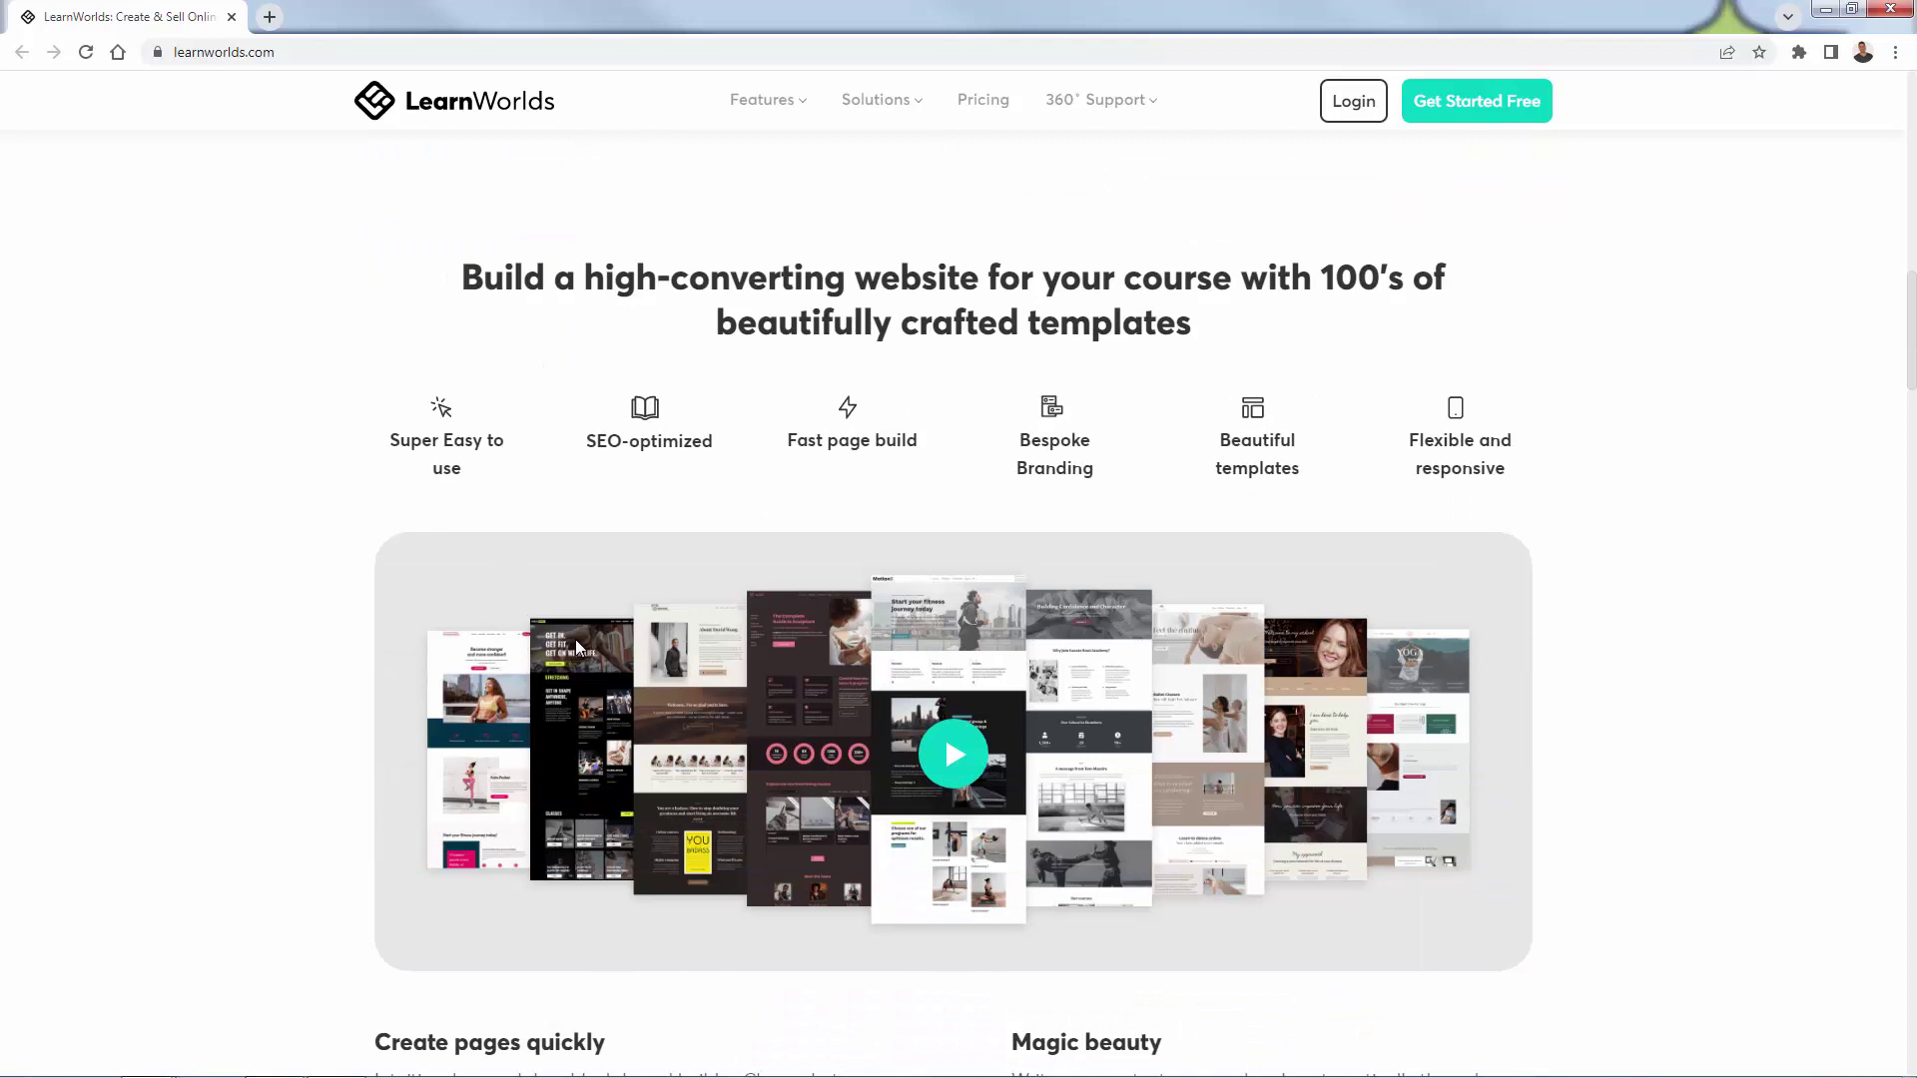
{"action": "scroll", "coordinate": [576, 641], "scroll_direction": "down", "scroll_amount": 2}
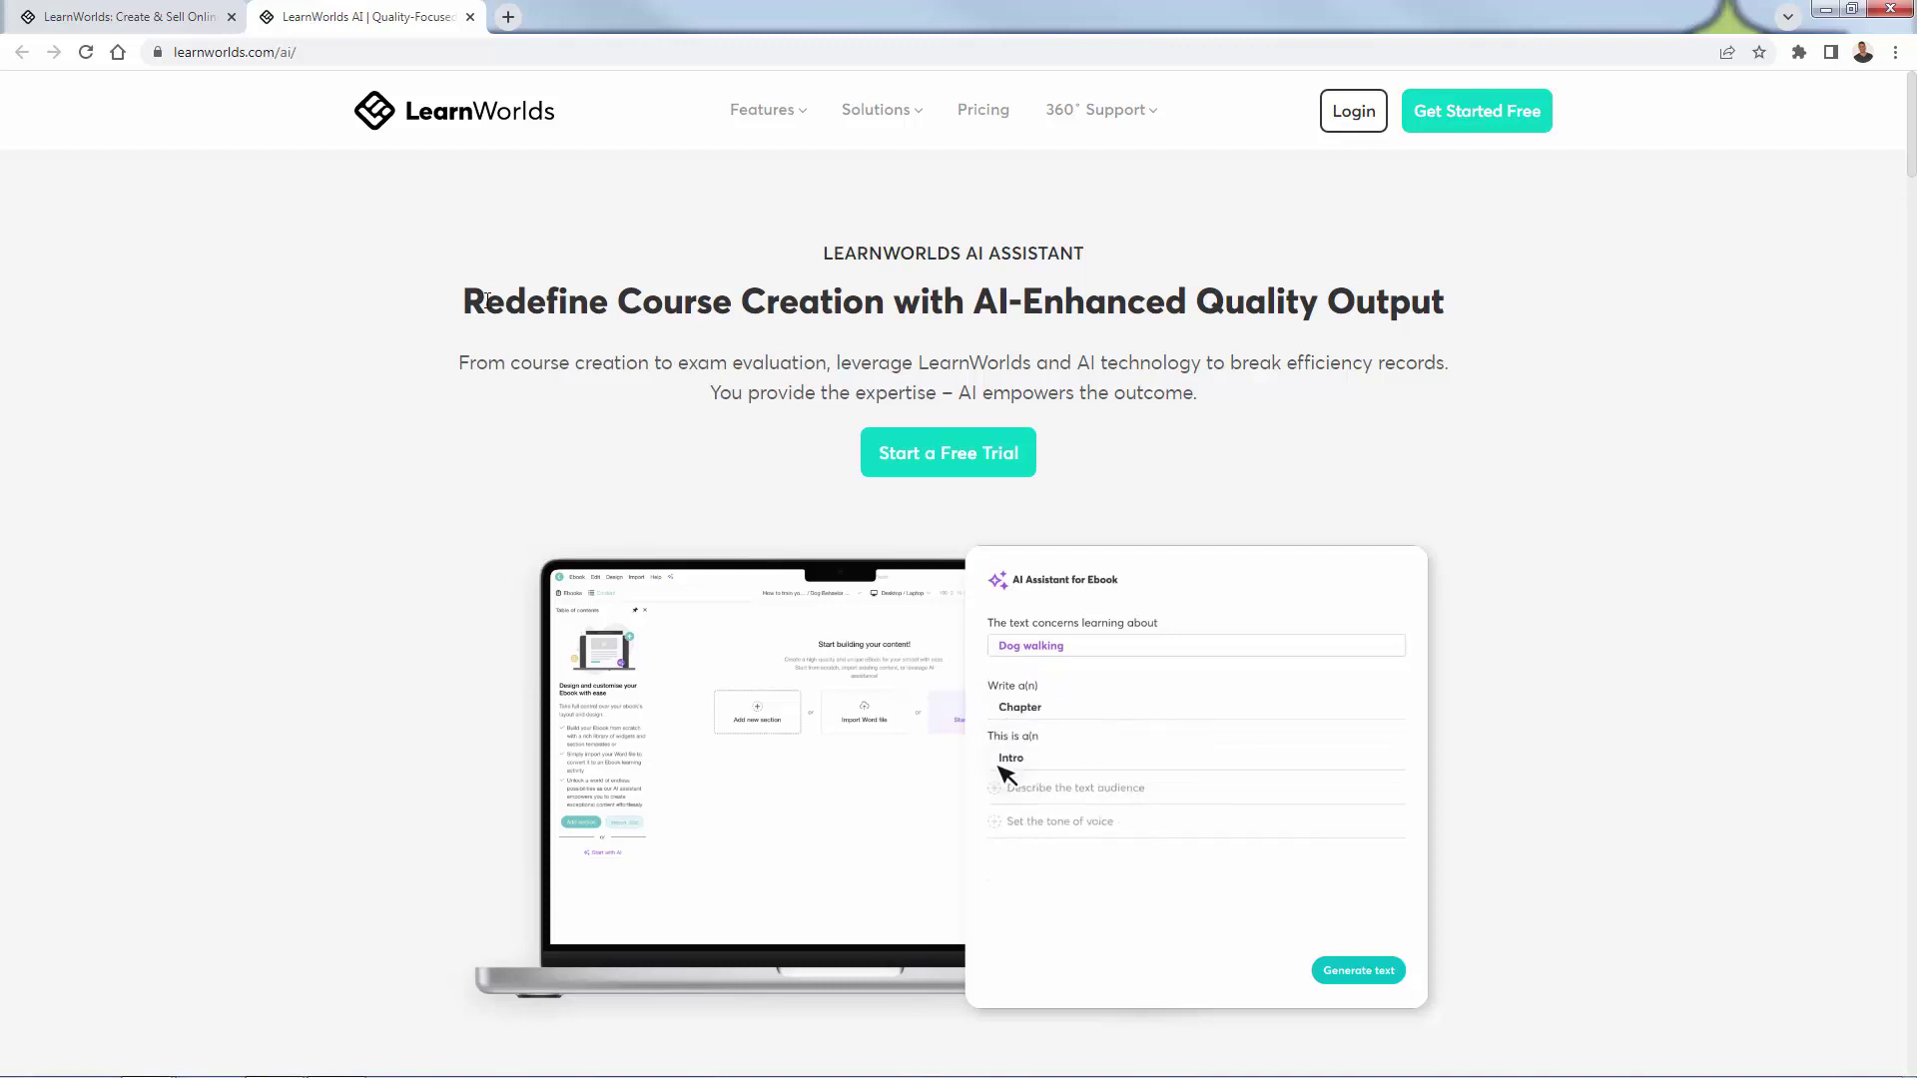
Read the Course Planner, Assessment Designer and Content Editor sections of the LearnWorlds AI page.
{"action": "scroll", "coordinate": [459, 322], "scroll_direction": "down", "scroll_amount": 8}
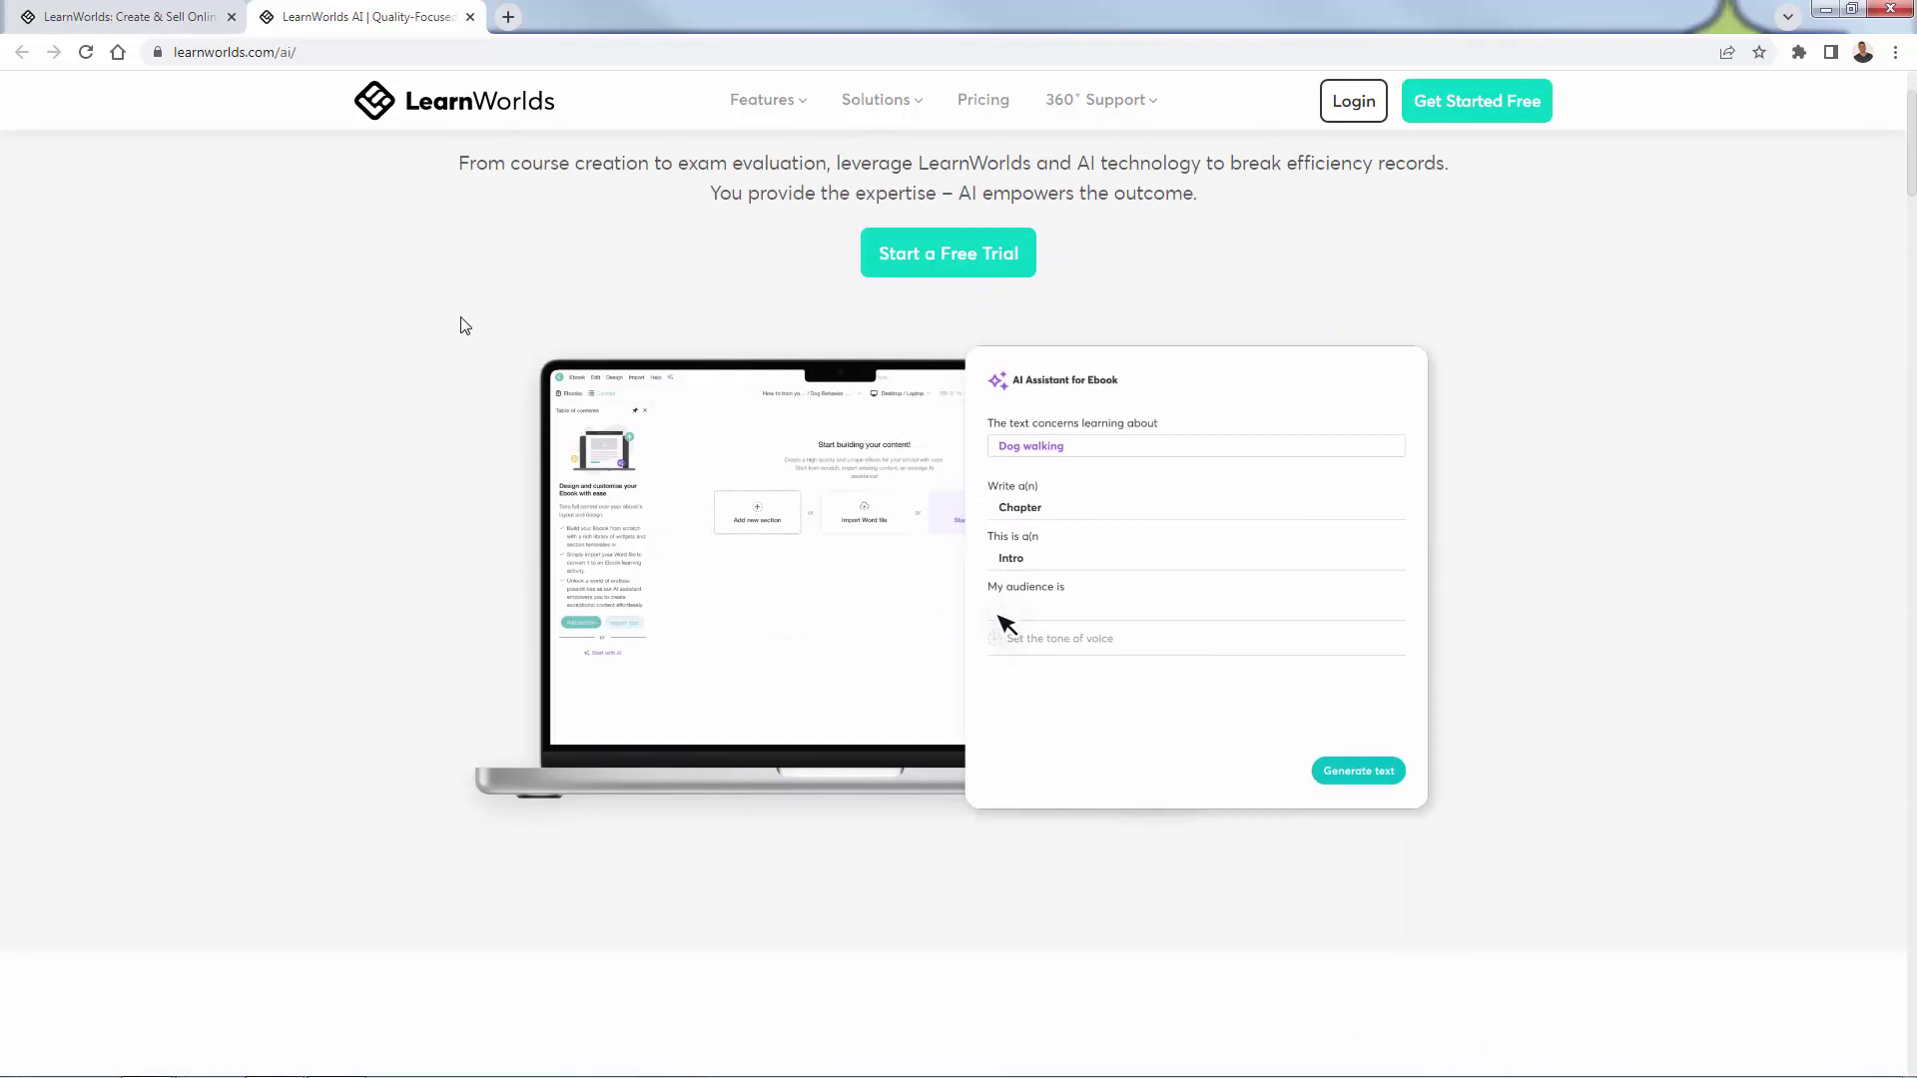
{"action": "scroll", "coordinate": [456, 320], "scroll_direction": "down", "scroll_amount": 2}
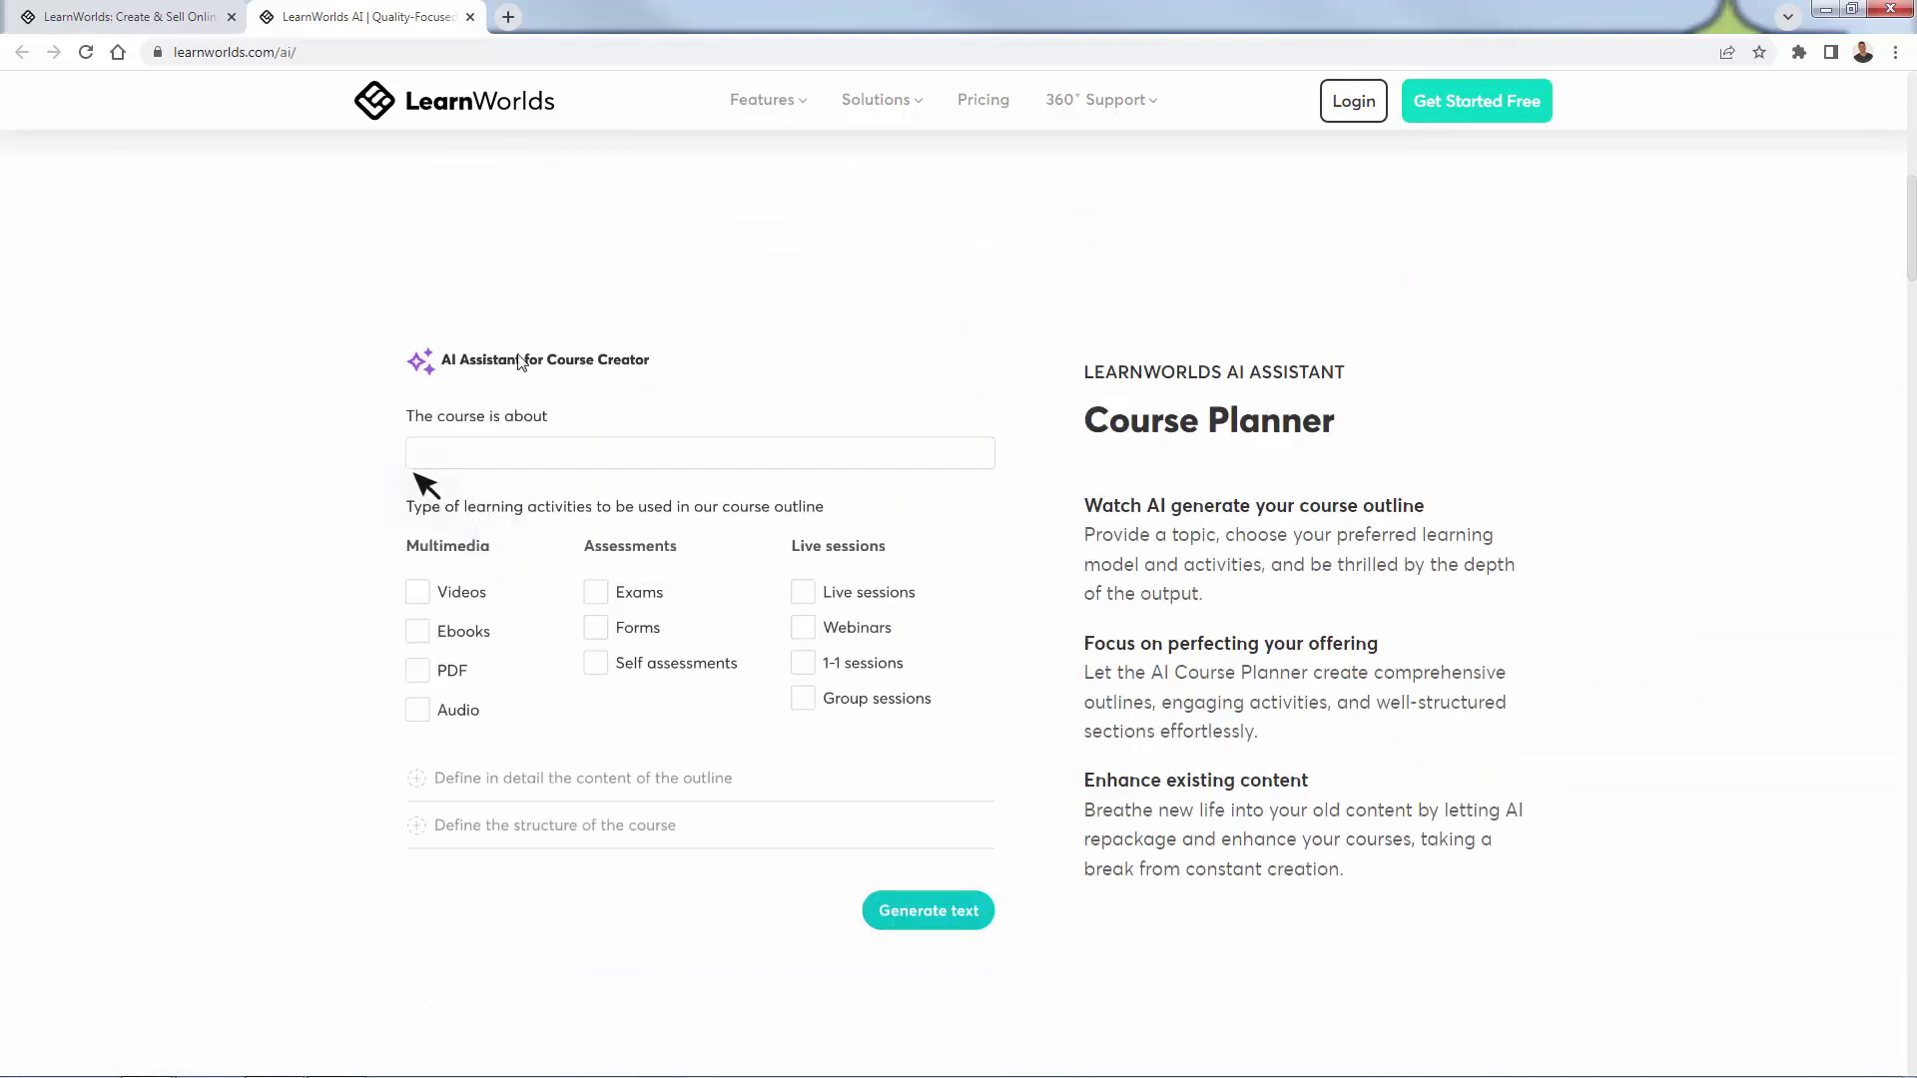
{"action": "scroll", "coordinate": [500, 375], "scroll_direction": "down", "scroll_amount": 1}
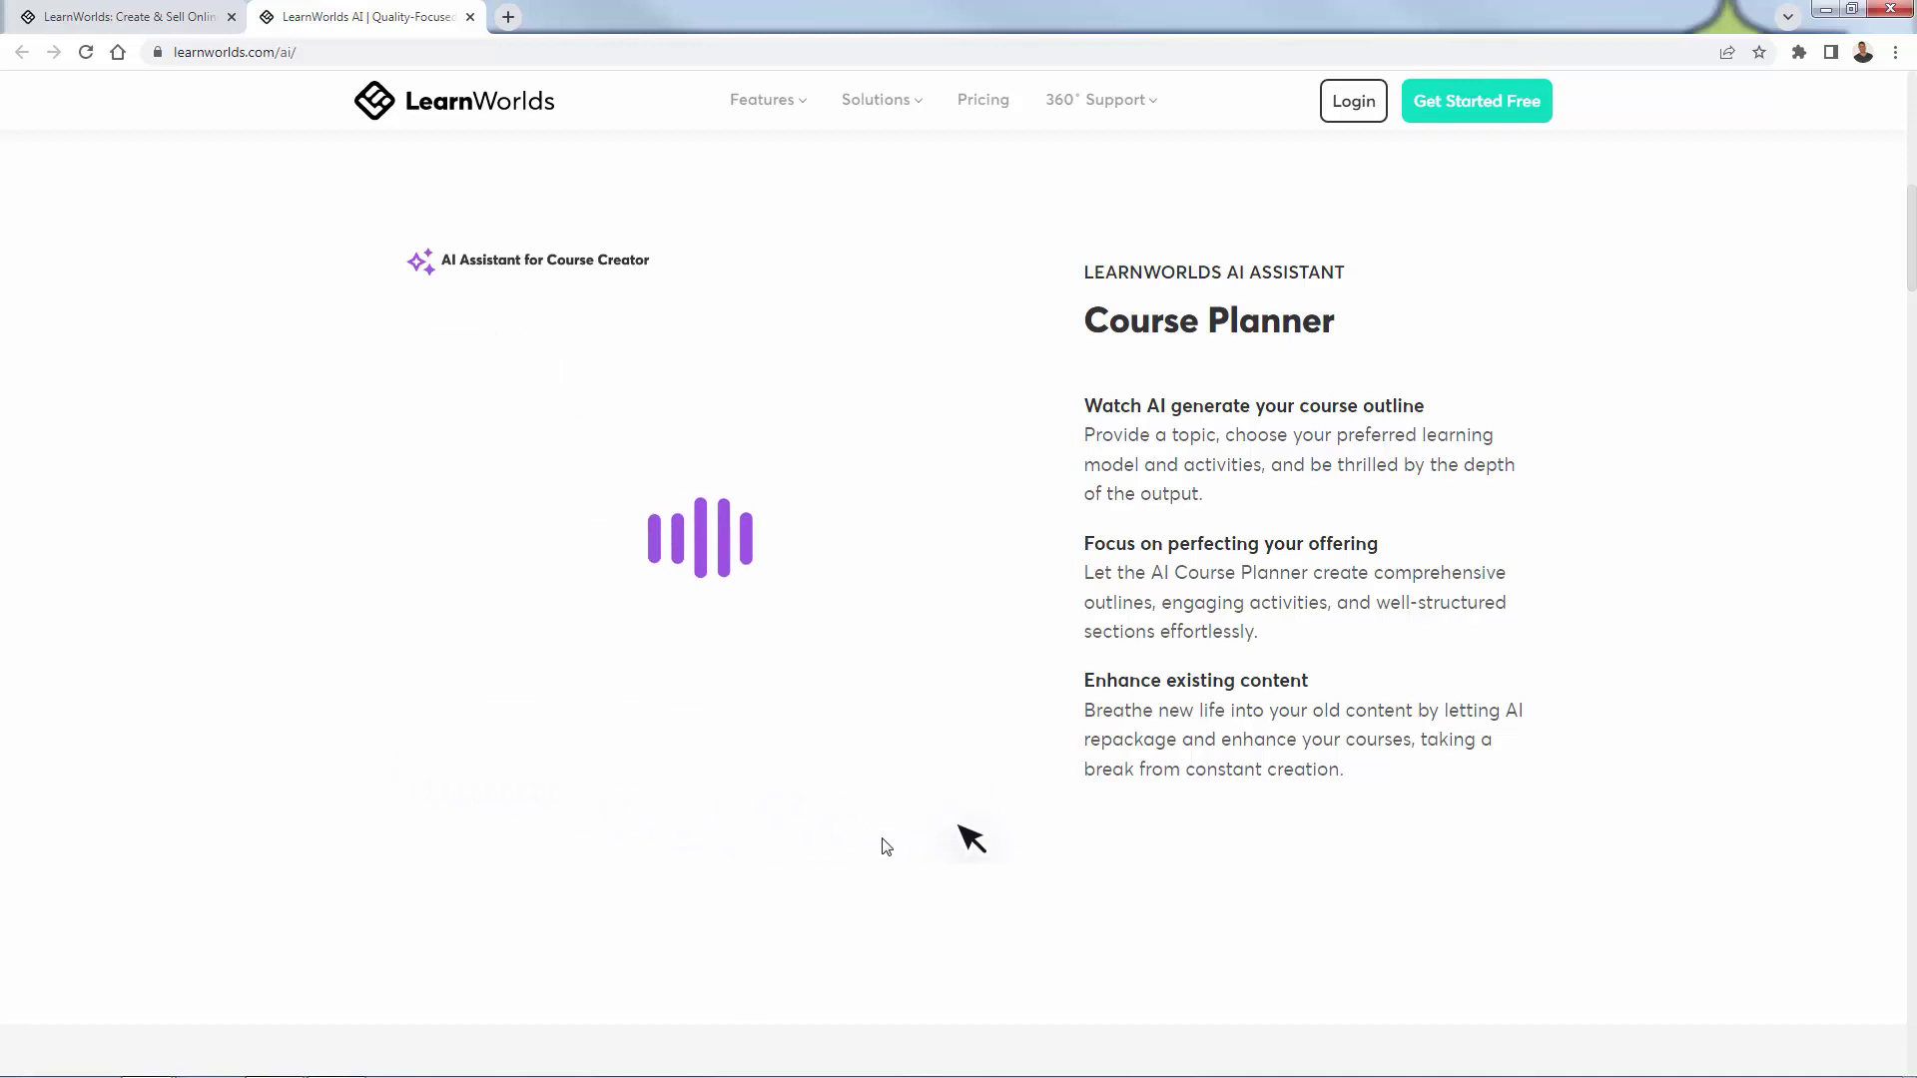
{"action": "scroll", "coordinate": [935, 770], "scroll_direction": "down", "scroll_amount": 8}
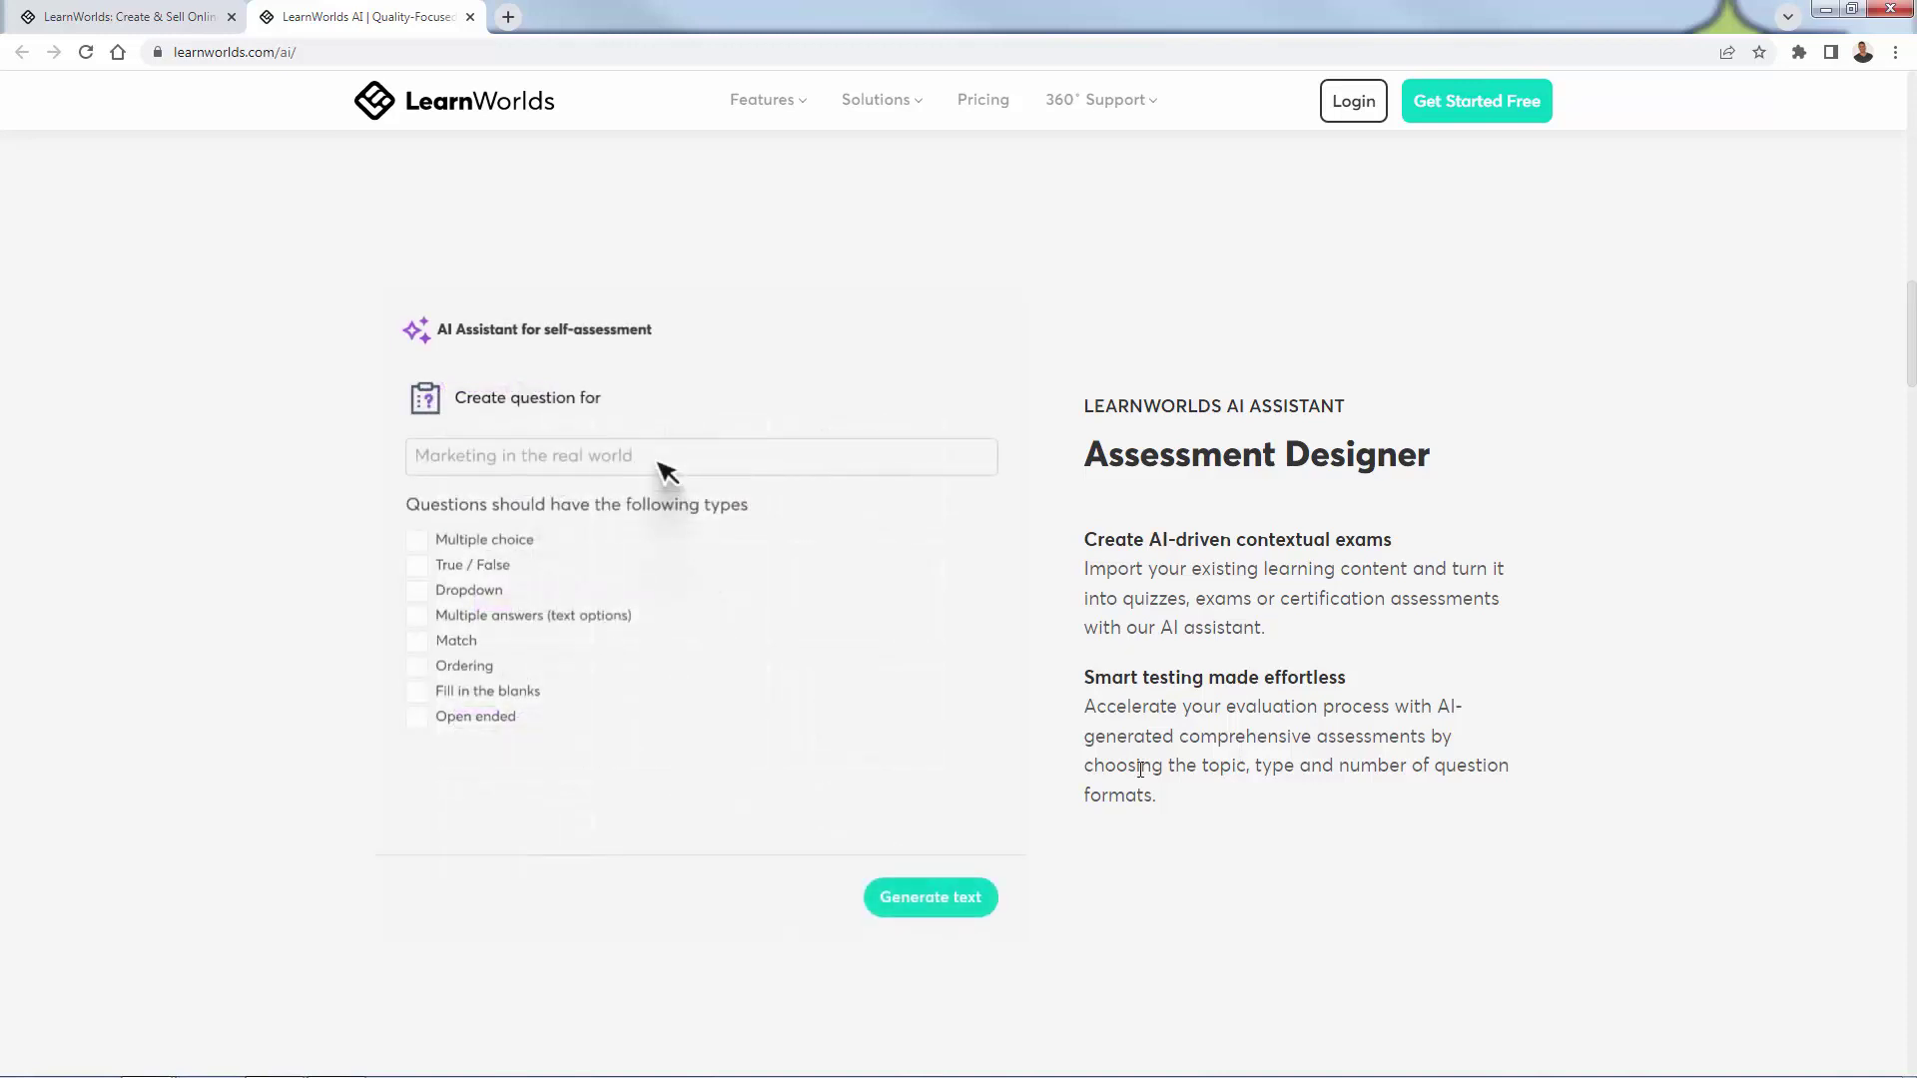
{"action": "scroll", "coordinate": [1257, 727], "scroll_direction": "down", "scroll_amount": 9}
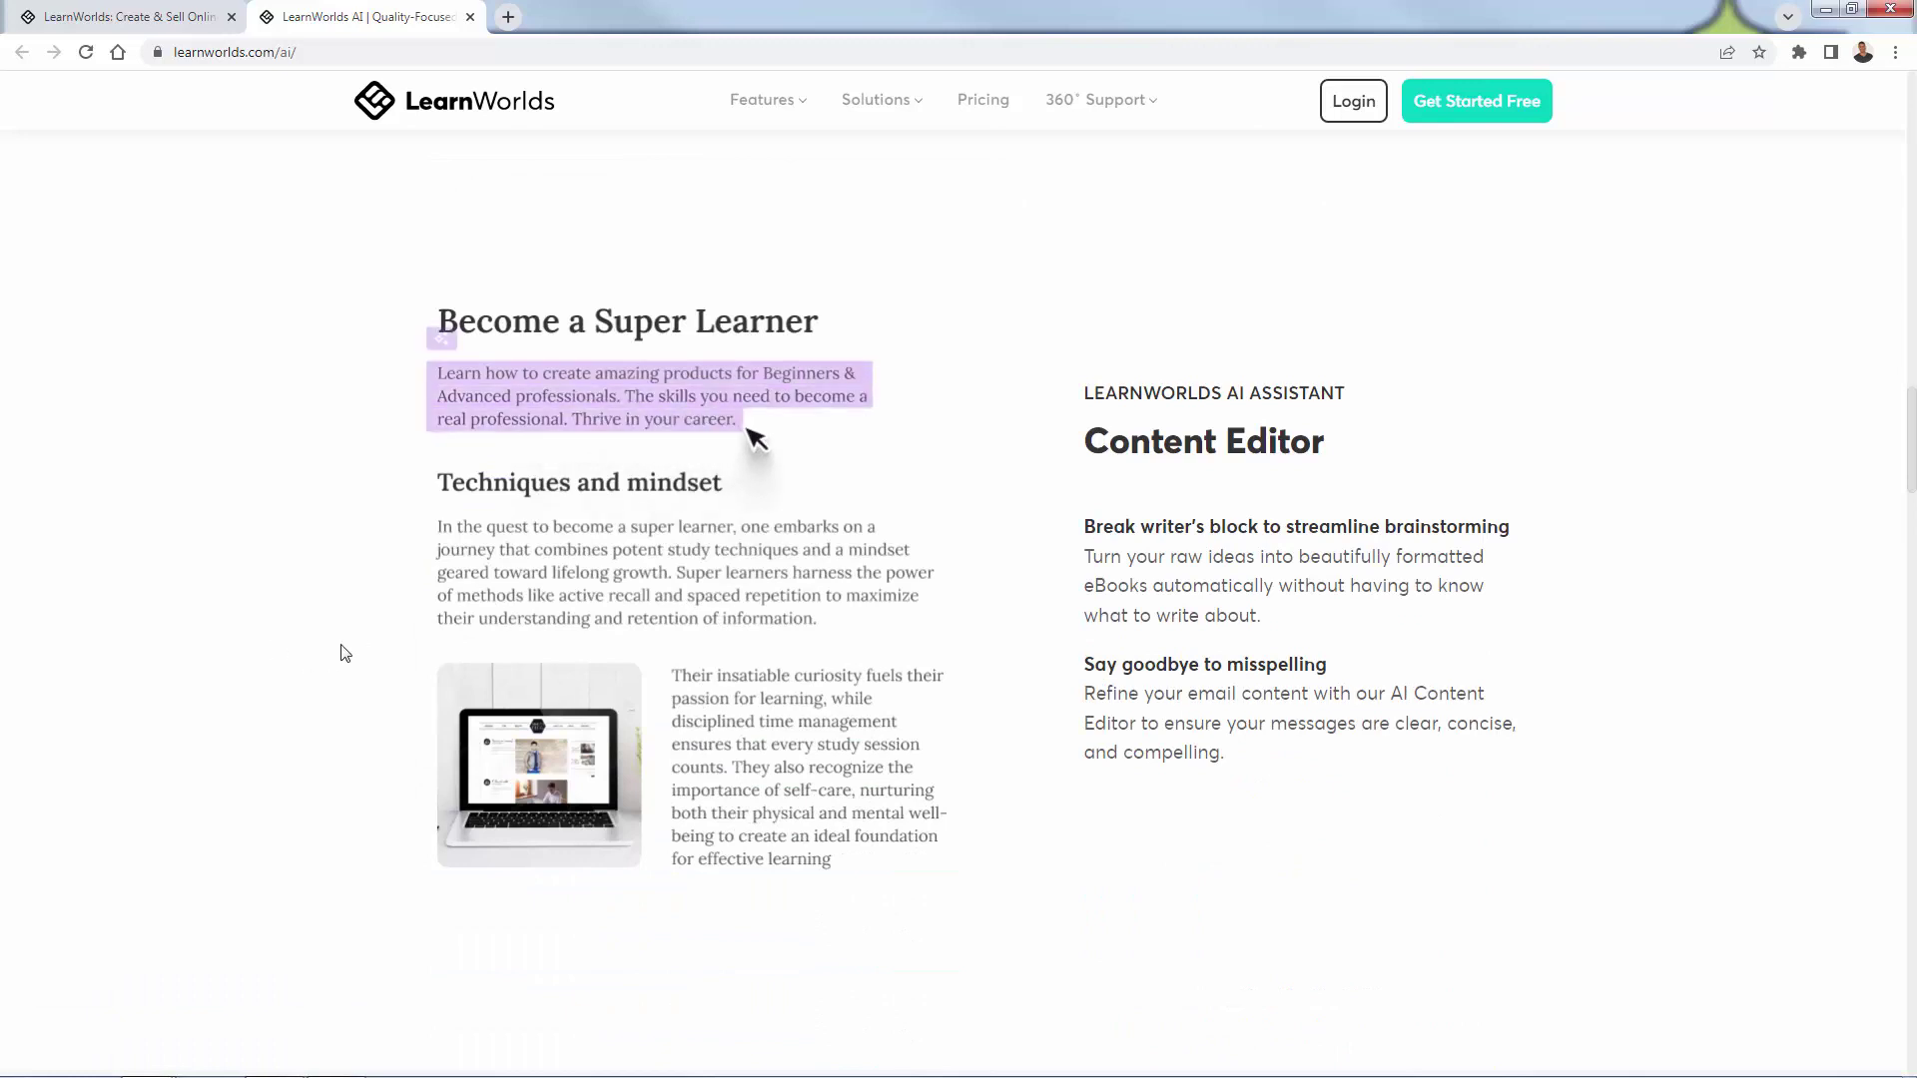
{"action": "scroll", "coordinate": [342, 648], "scroll_direction": "down", "scroll_amount": 2}
{"action": "scroll", "coordinate": [342, 646], "scroll_direction": "up", "scroll_amount": 1}
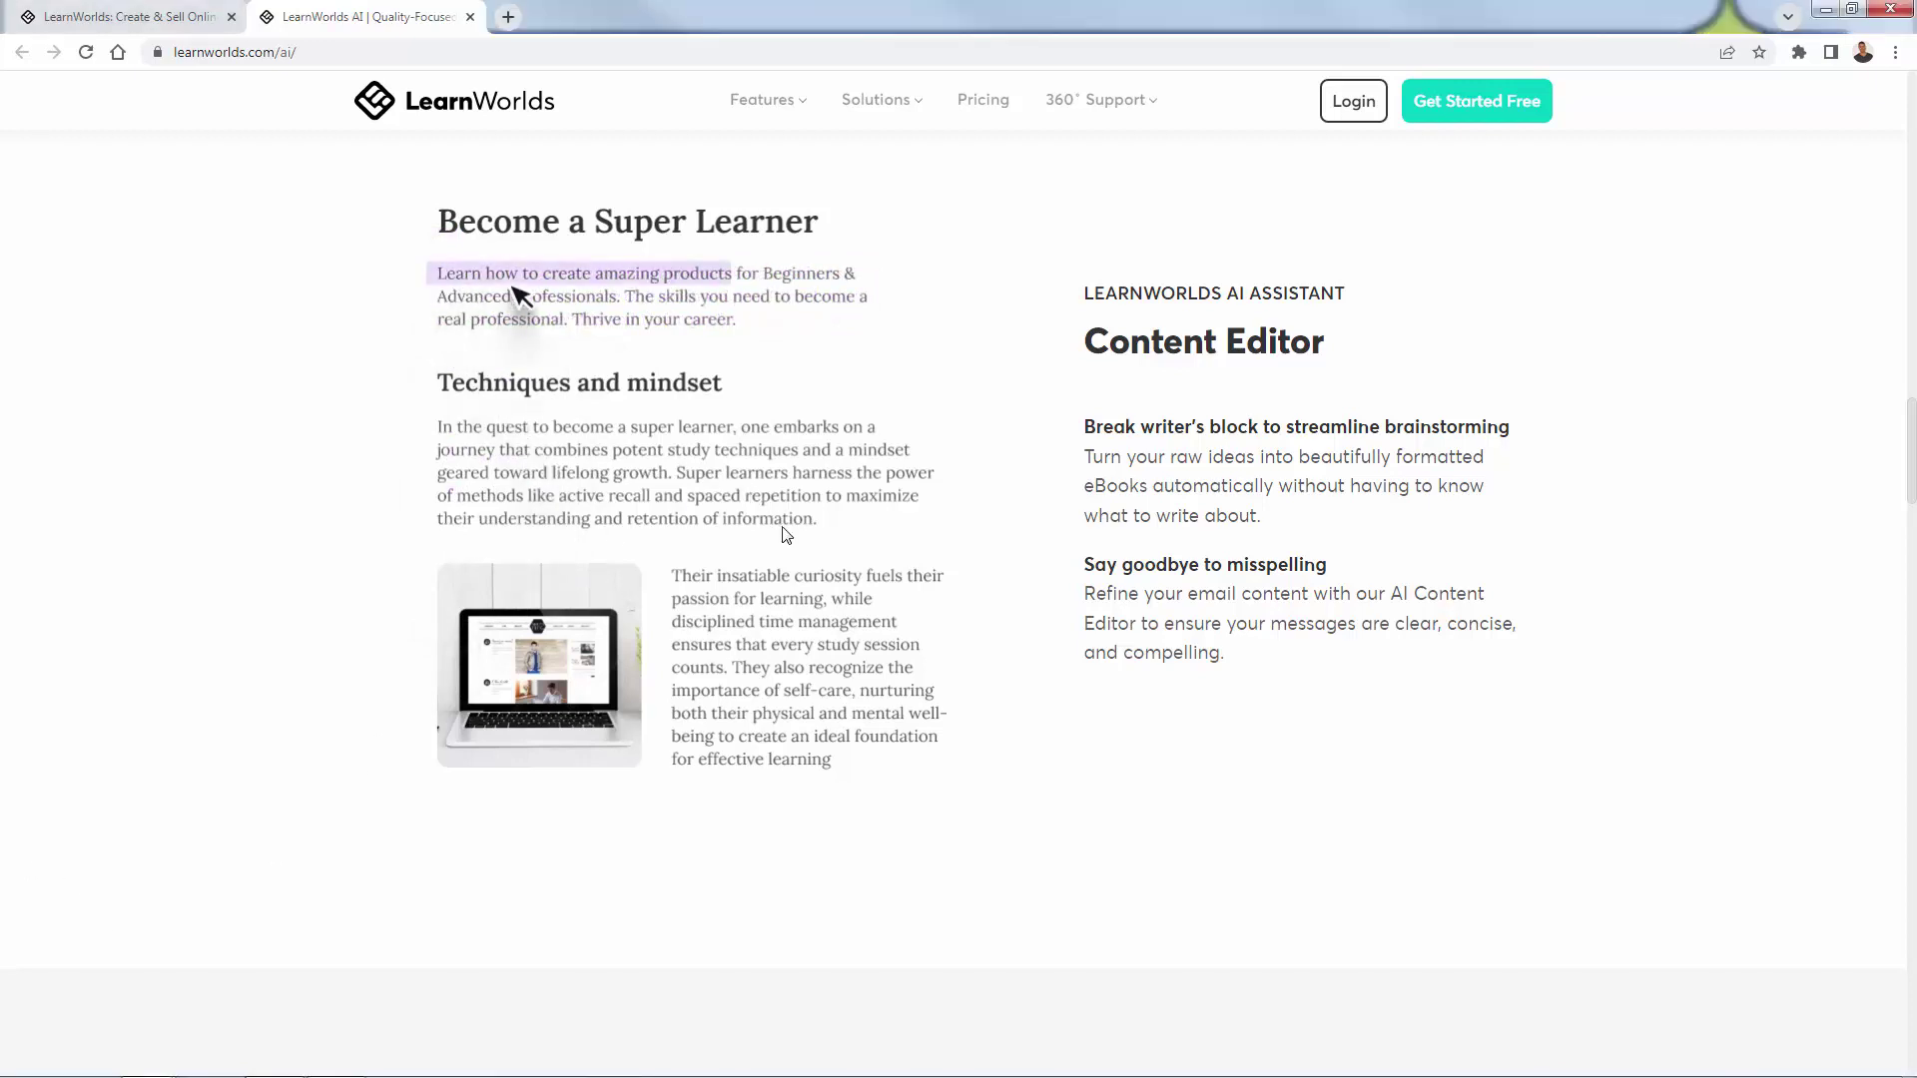
Read the Email Creator, Ebook Writer and Feedback Generator sections of the LearnWorlds AI page.
{"action": "scroll", "coordinate": [786, 535], "scroll_direction": "down", "scroll_amount": 4}
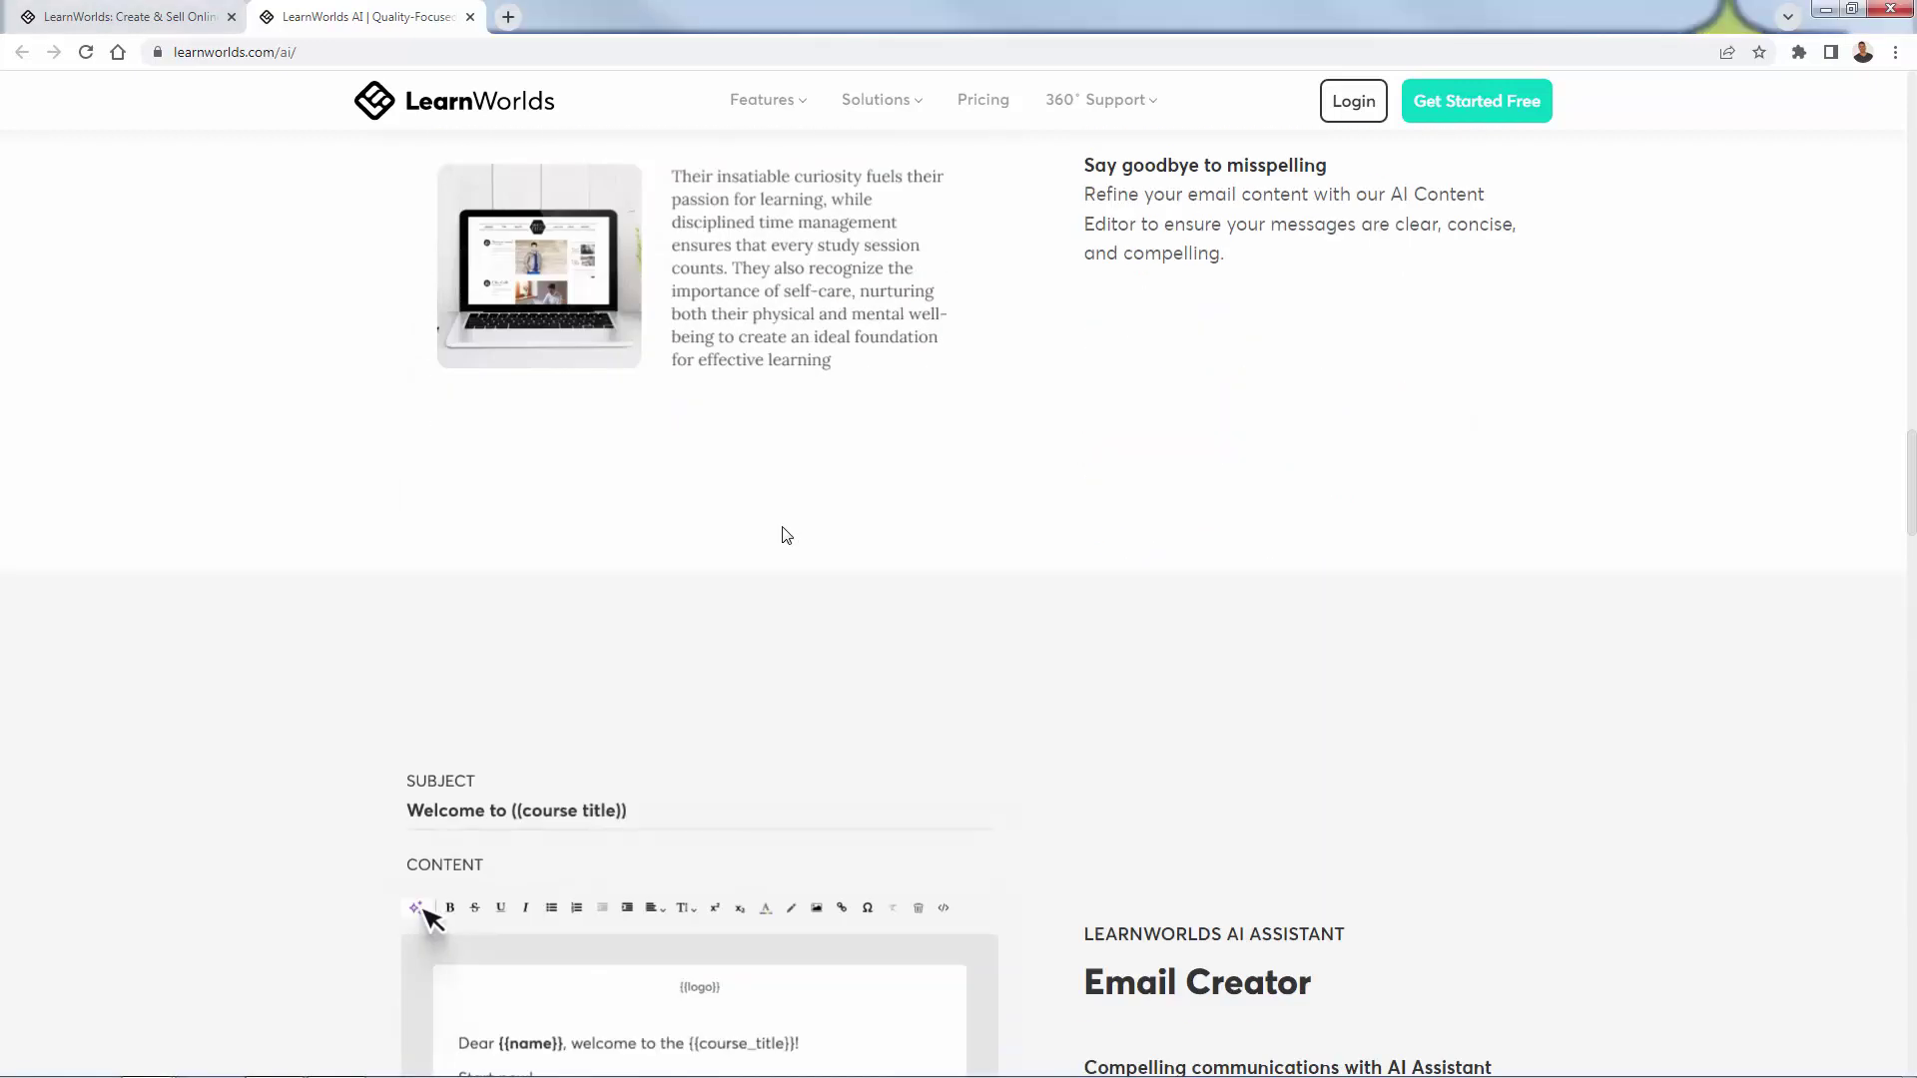
{"action": "scroll", "coordinate": [786, 535], "scroll_direction": "down", "scroll_amount": 5}
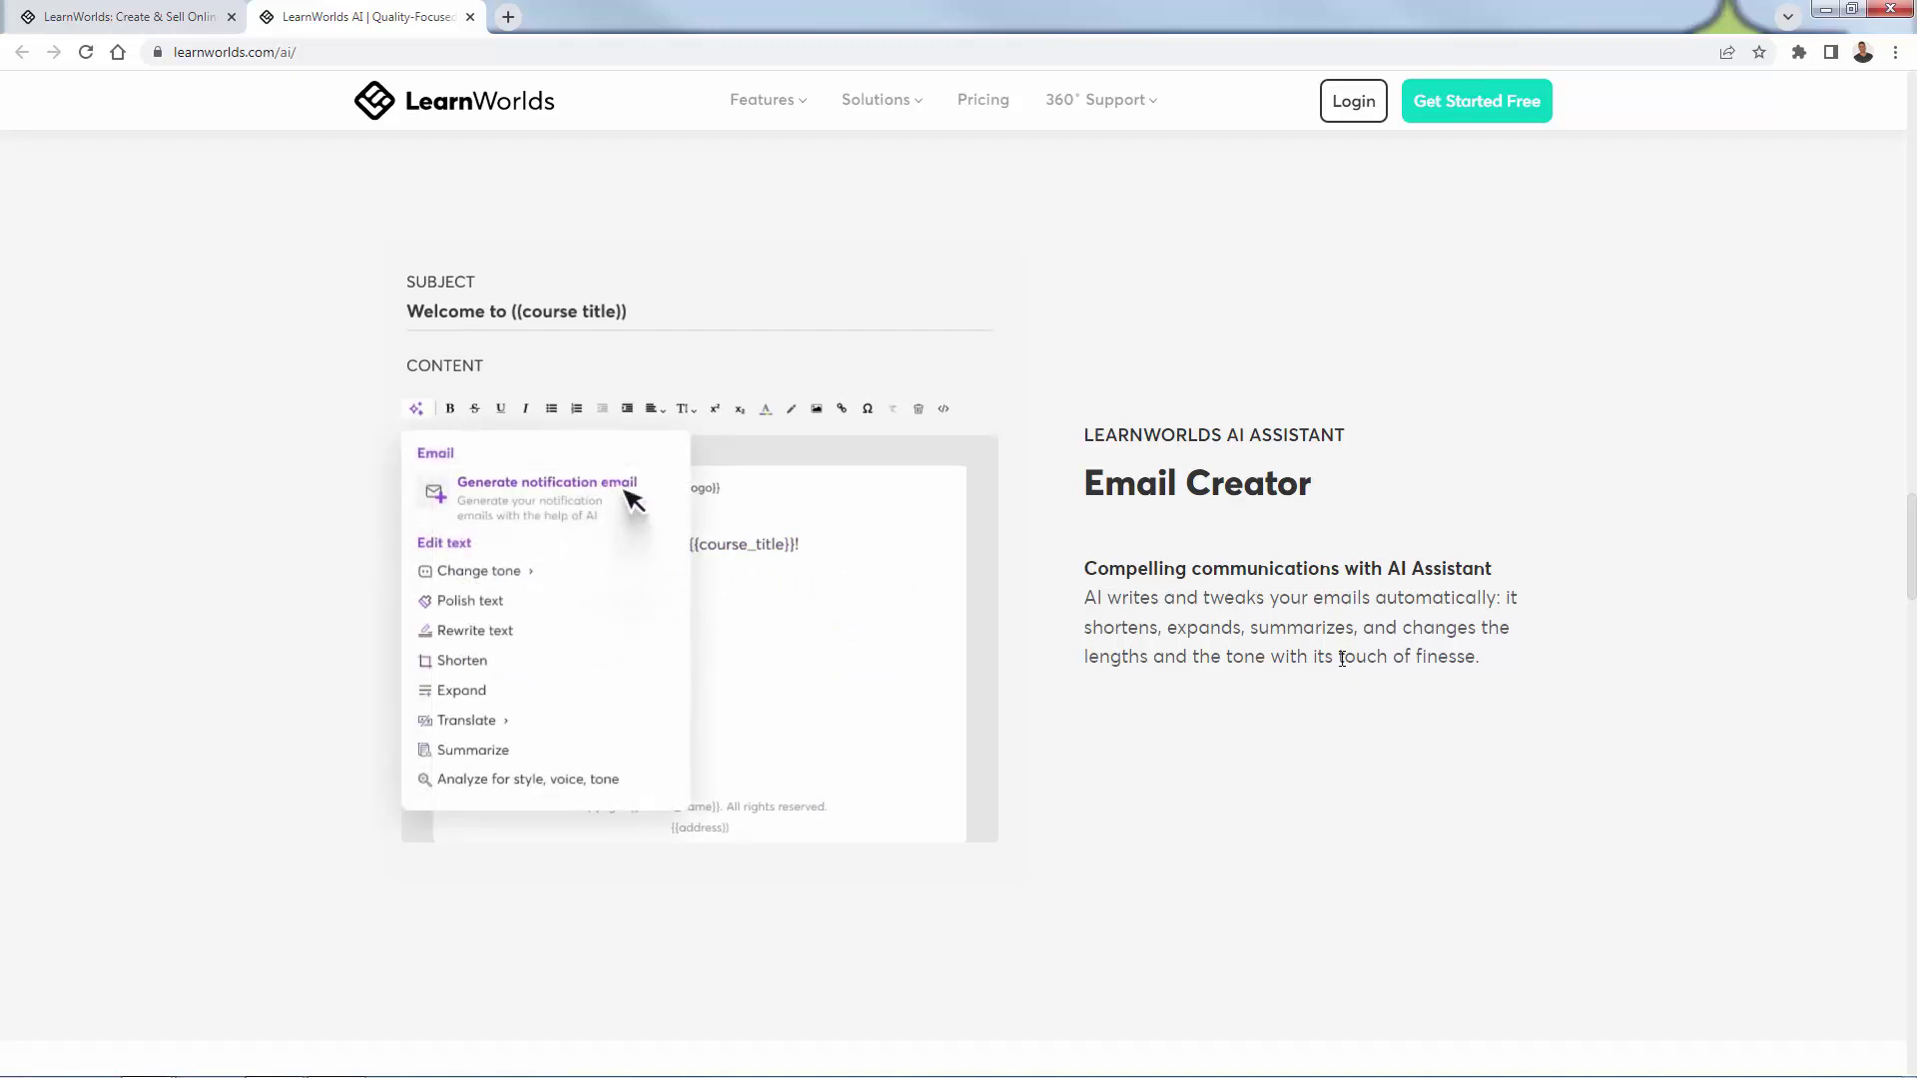
{"action": "right_click", "coordinate": [1316, 494]}
{"action": "left_click", "coordinate": [1150, 529]}
{"action": "scroll", "coordinate": [1467, 685], "scroll_direction": "down", "scroll_amount": 8}
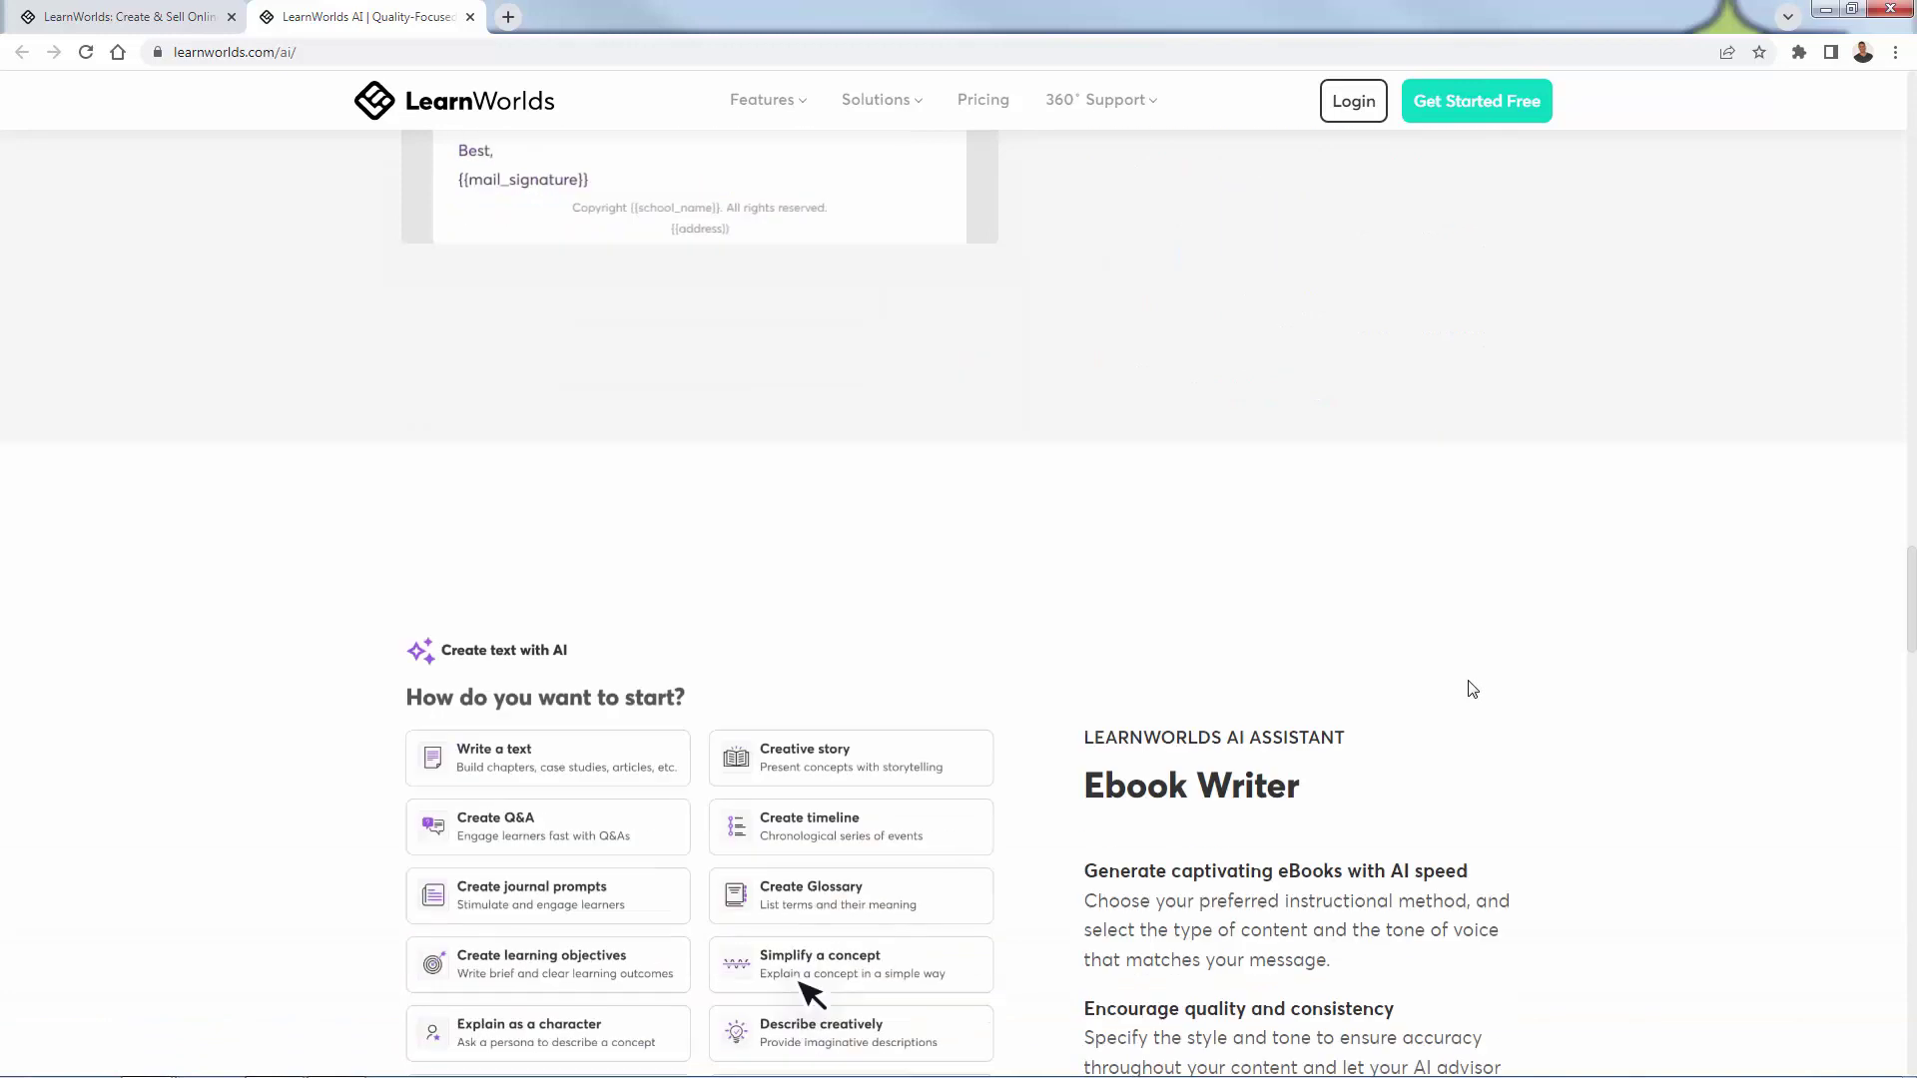
{"action": "scroll", "coordinate": [1468, 685], "scroll_direction": "down", "scroll_amount": 2}
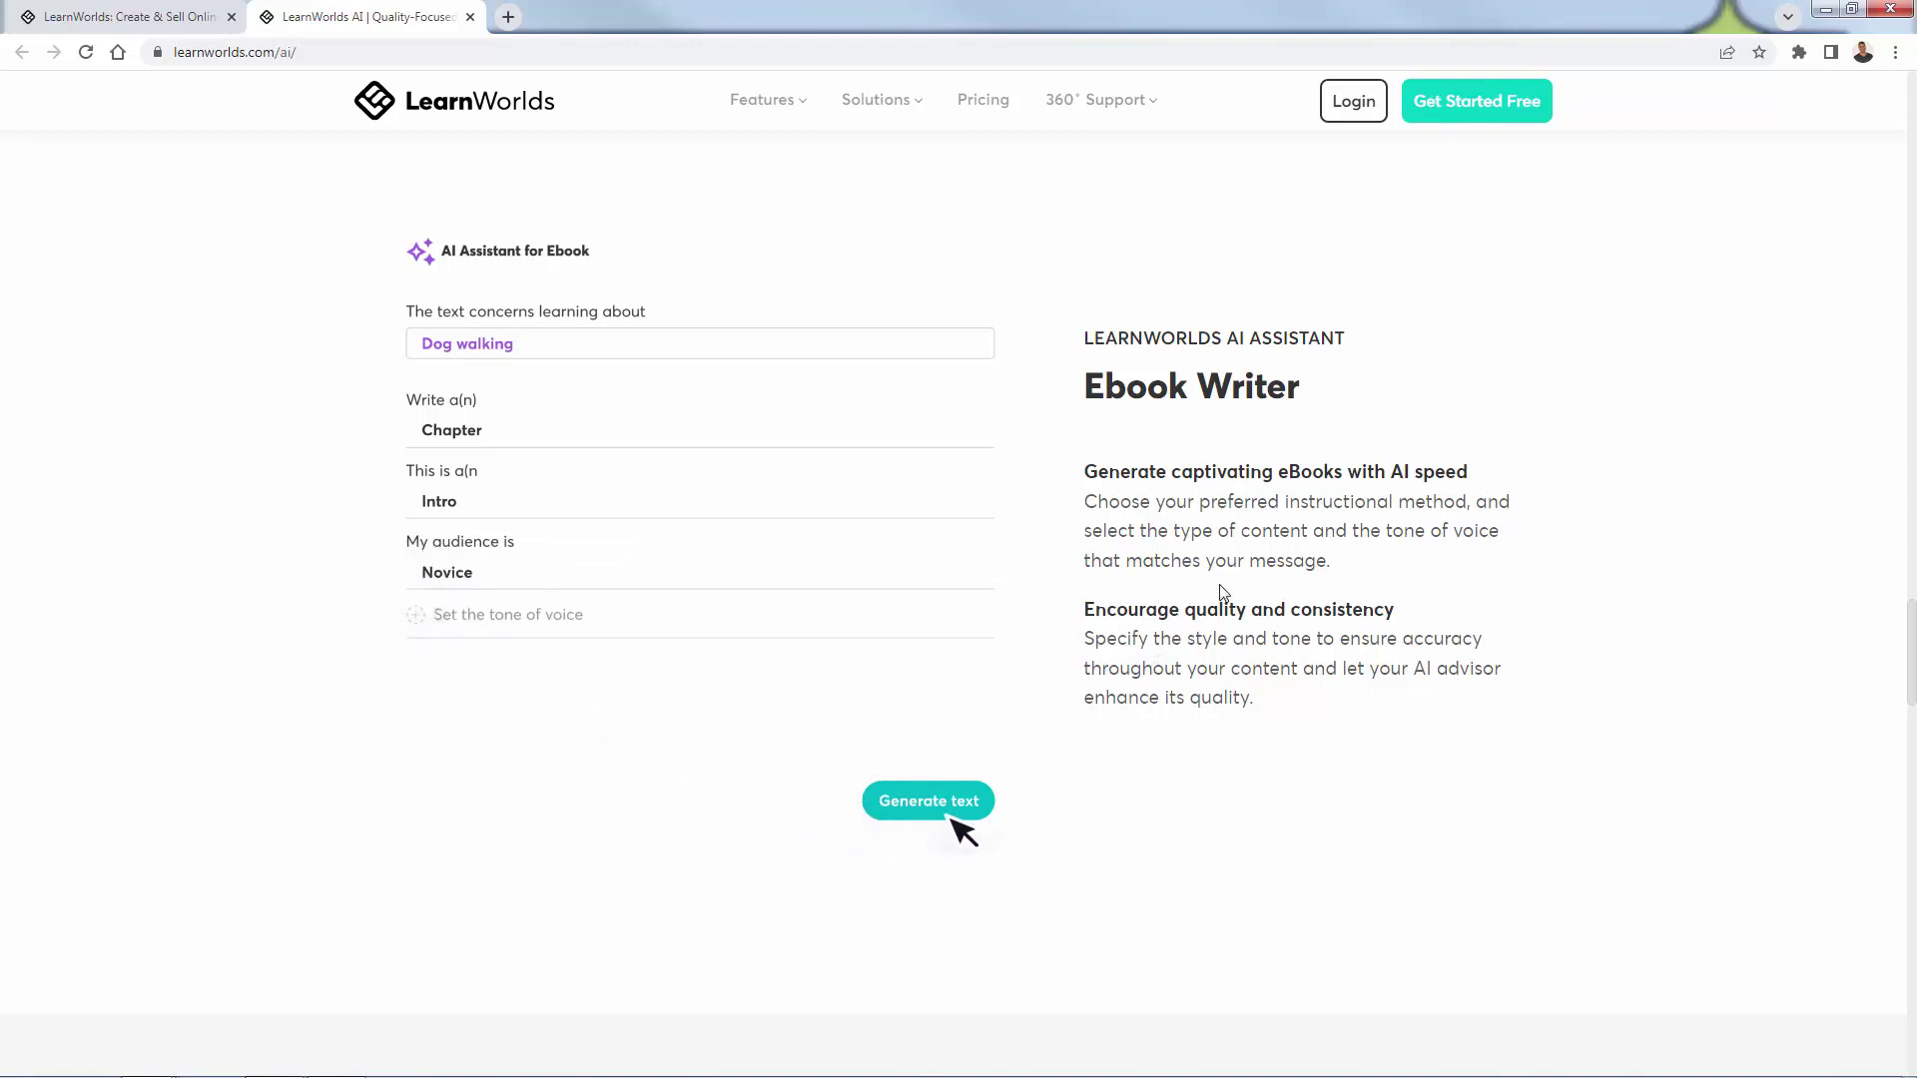
{"action": "scroll", "coordinate": [1229, 594], "scroll_direction": "down", "scroll_amount": 7}
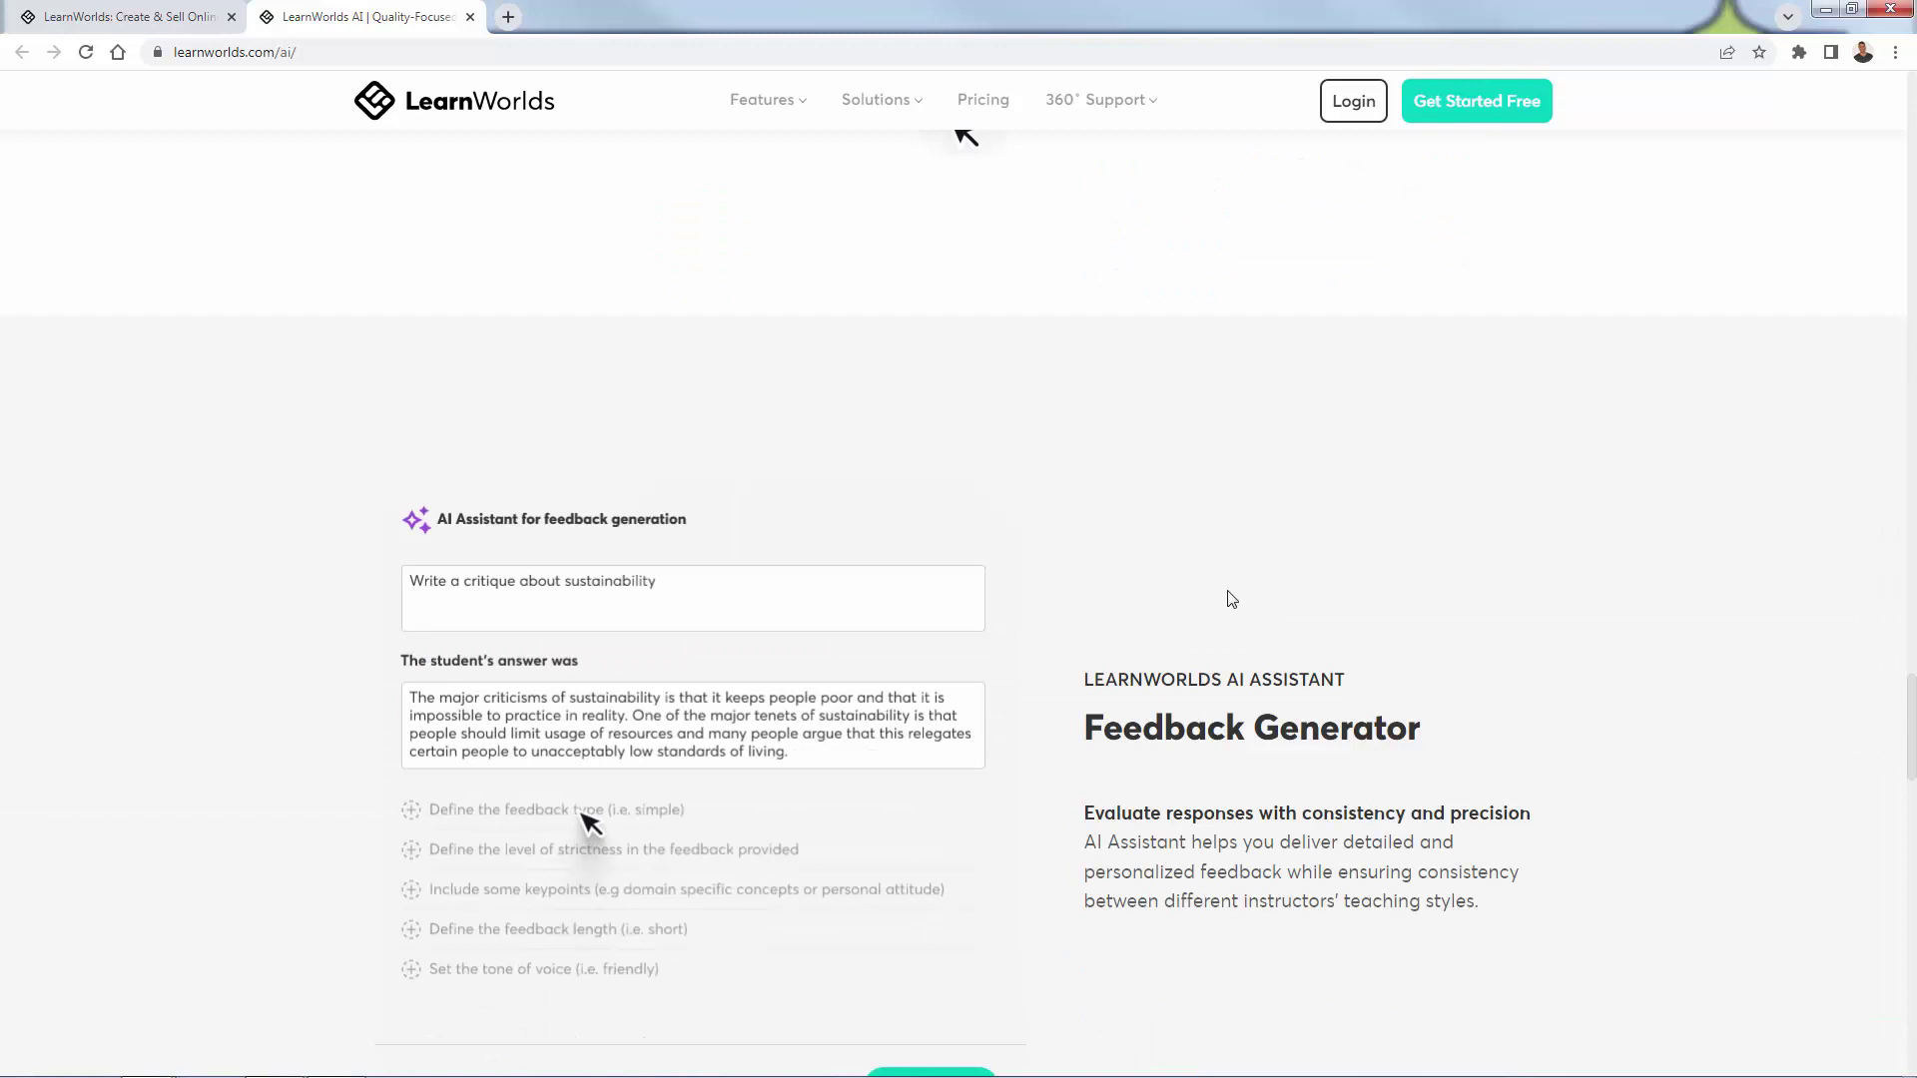
{"action": "scroll", "coordinate": [1232, 599], "scroll_direction": "down", "scroll_amount": 3}
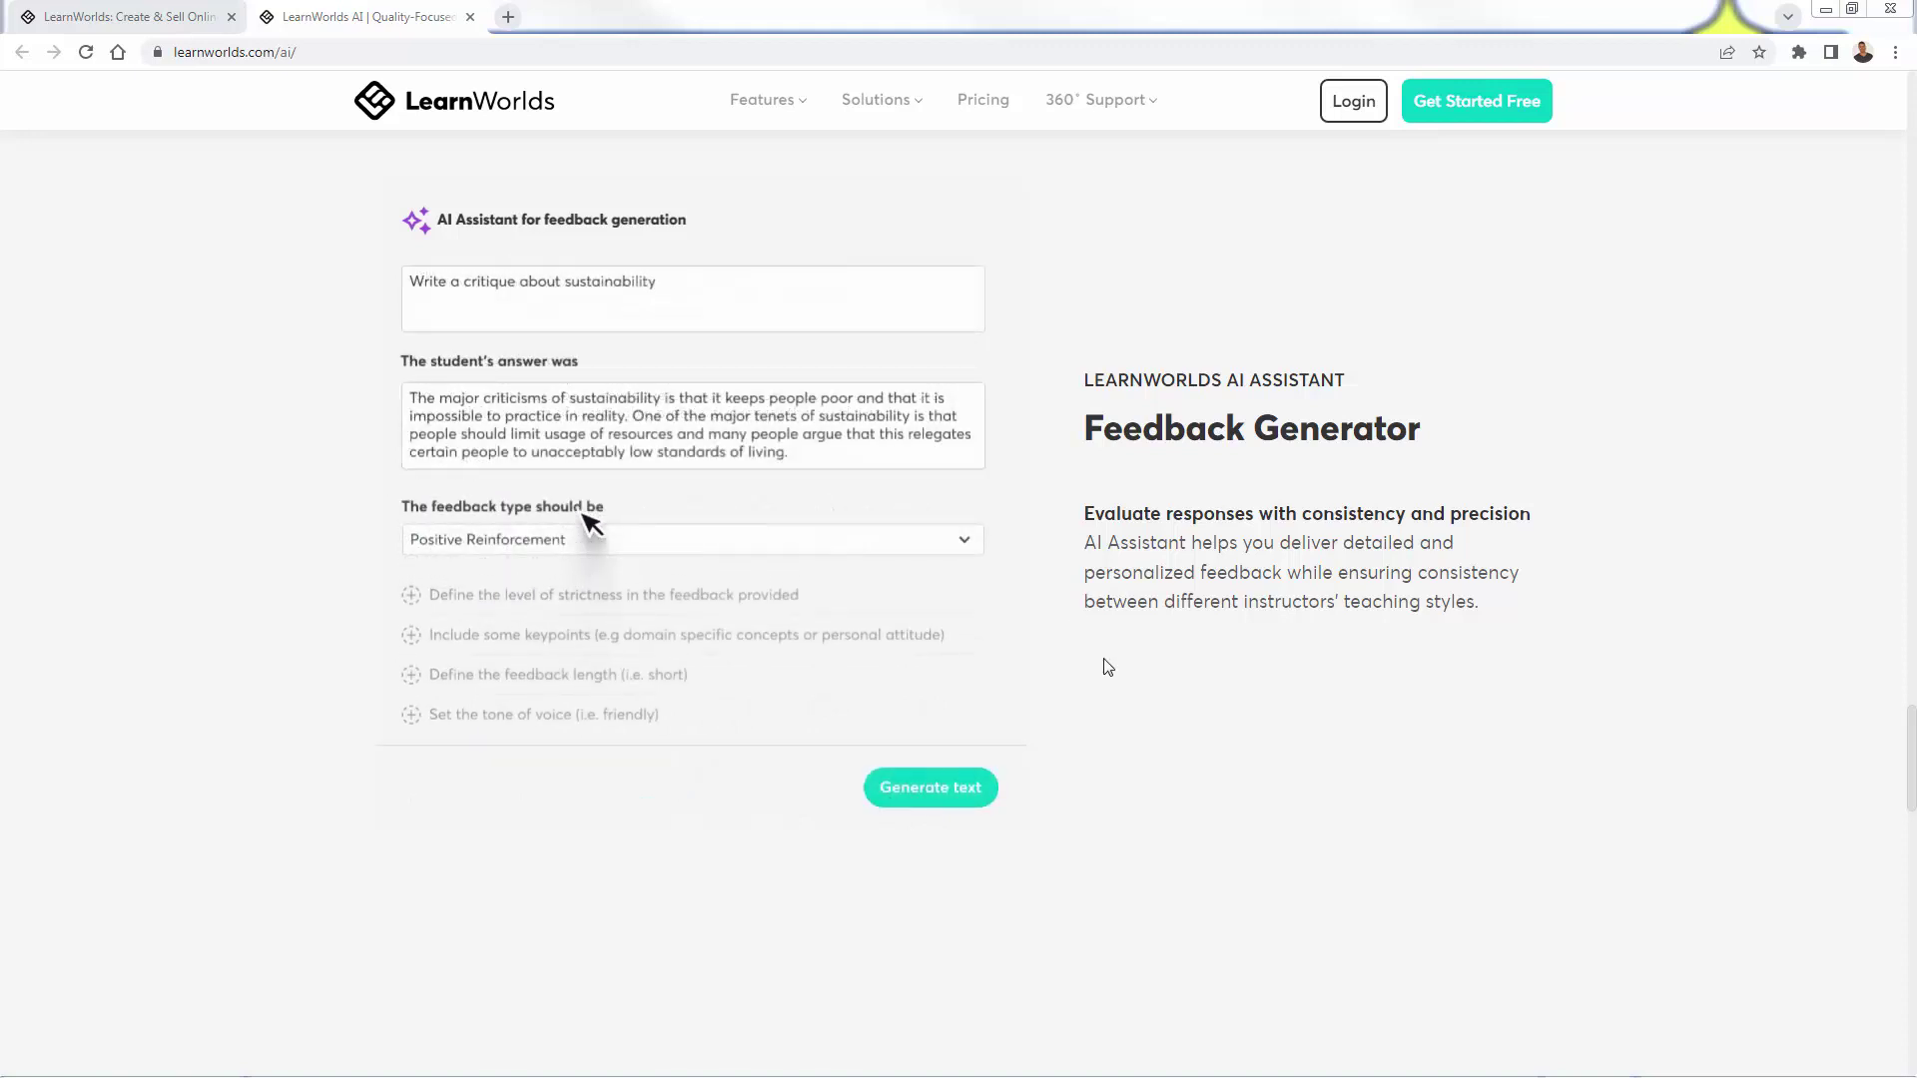
Examine the grid of market-leading features, from Flexible Courses to AI Tools, and look back over the AI assistant sections.
{"action": "scroll", "coordinate": [1297, 665], "scroll_direction": "down", "scroll_amount": 2}
{"action": "scroll", "coordinate": [1297, 665], "scroll_direction": "down", "scroll_amount": 8}
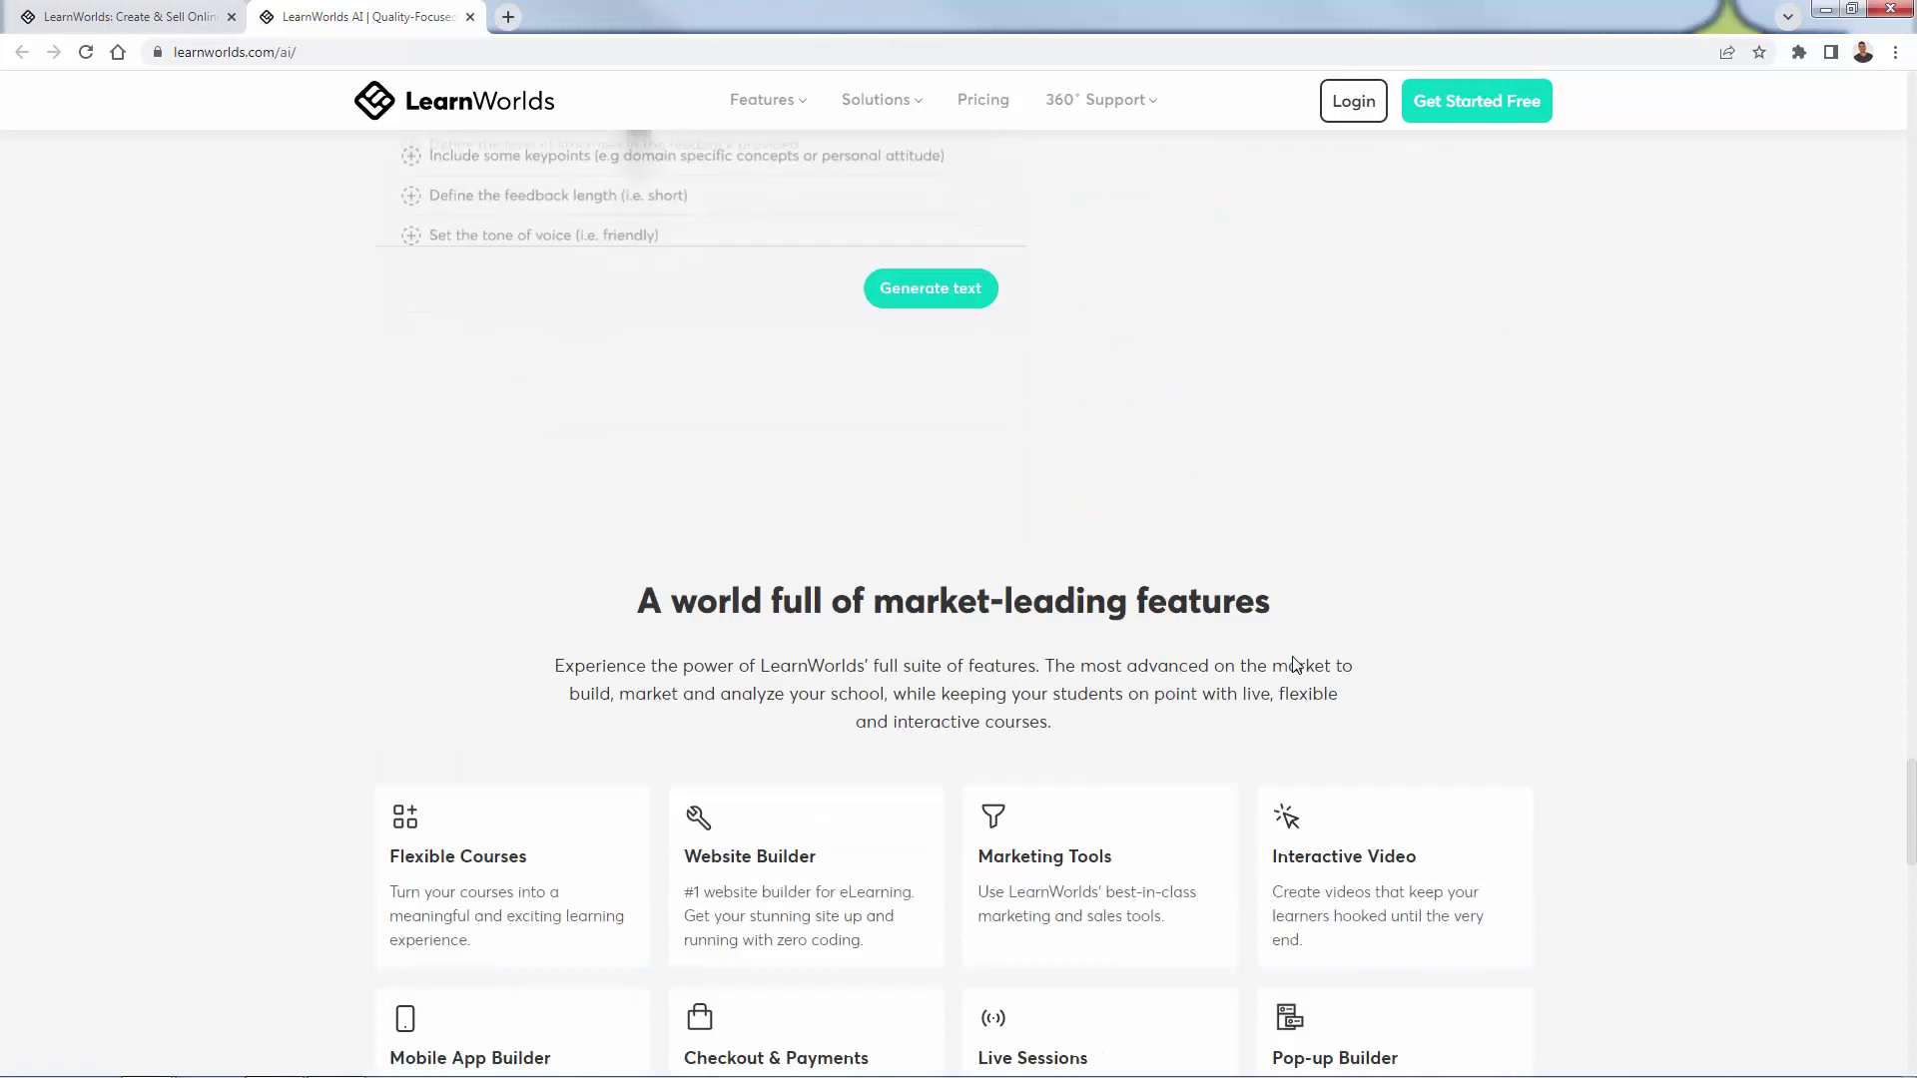
{"action": "scroll", "coordinate": [1297, 662], "scroll_direction": "up", "scroll_amount": 2}
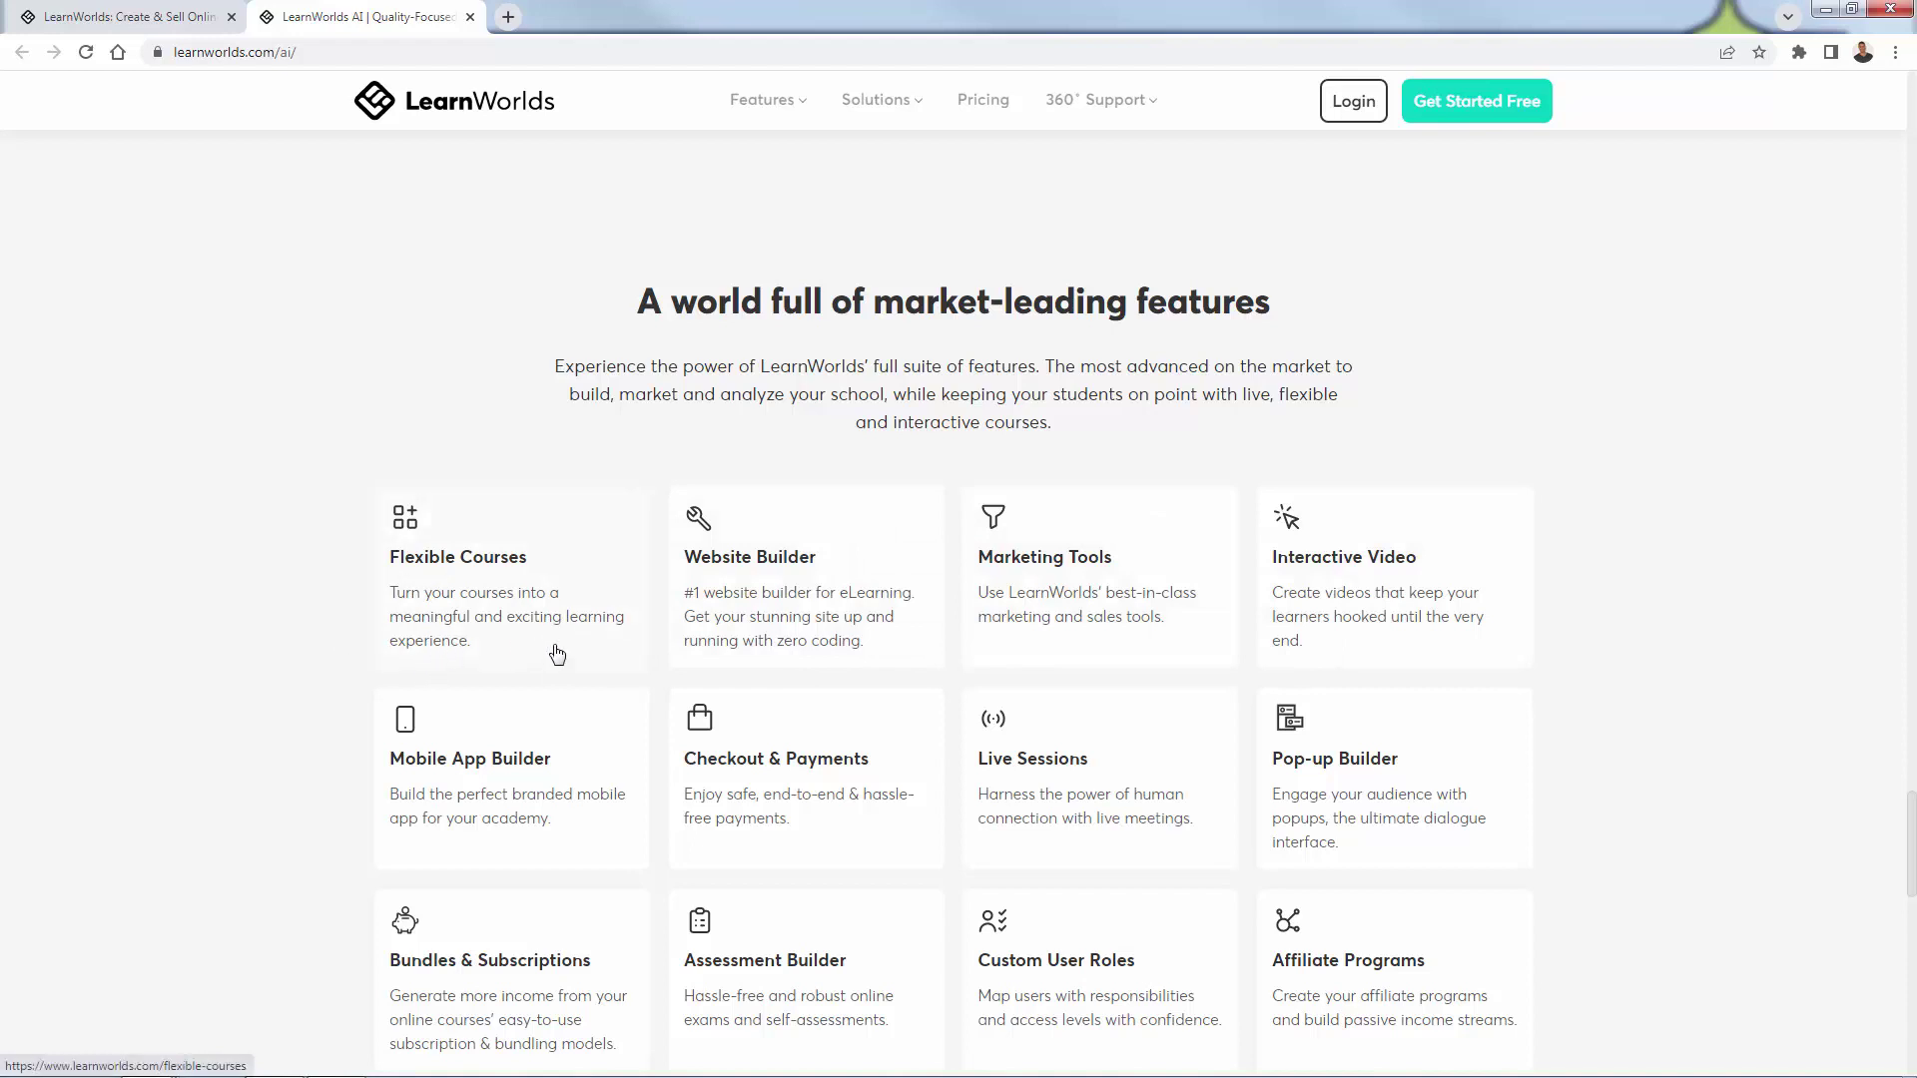
{"action": "scroll", "coordinate": [554, 639], "scroll_direction": "down", "scroll_amount": 1}
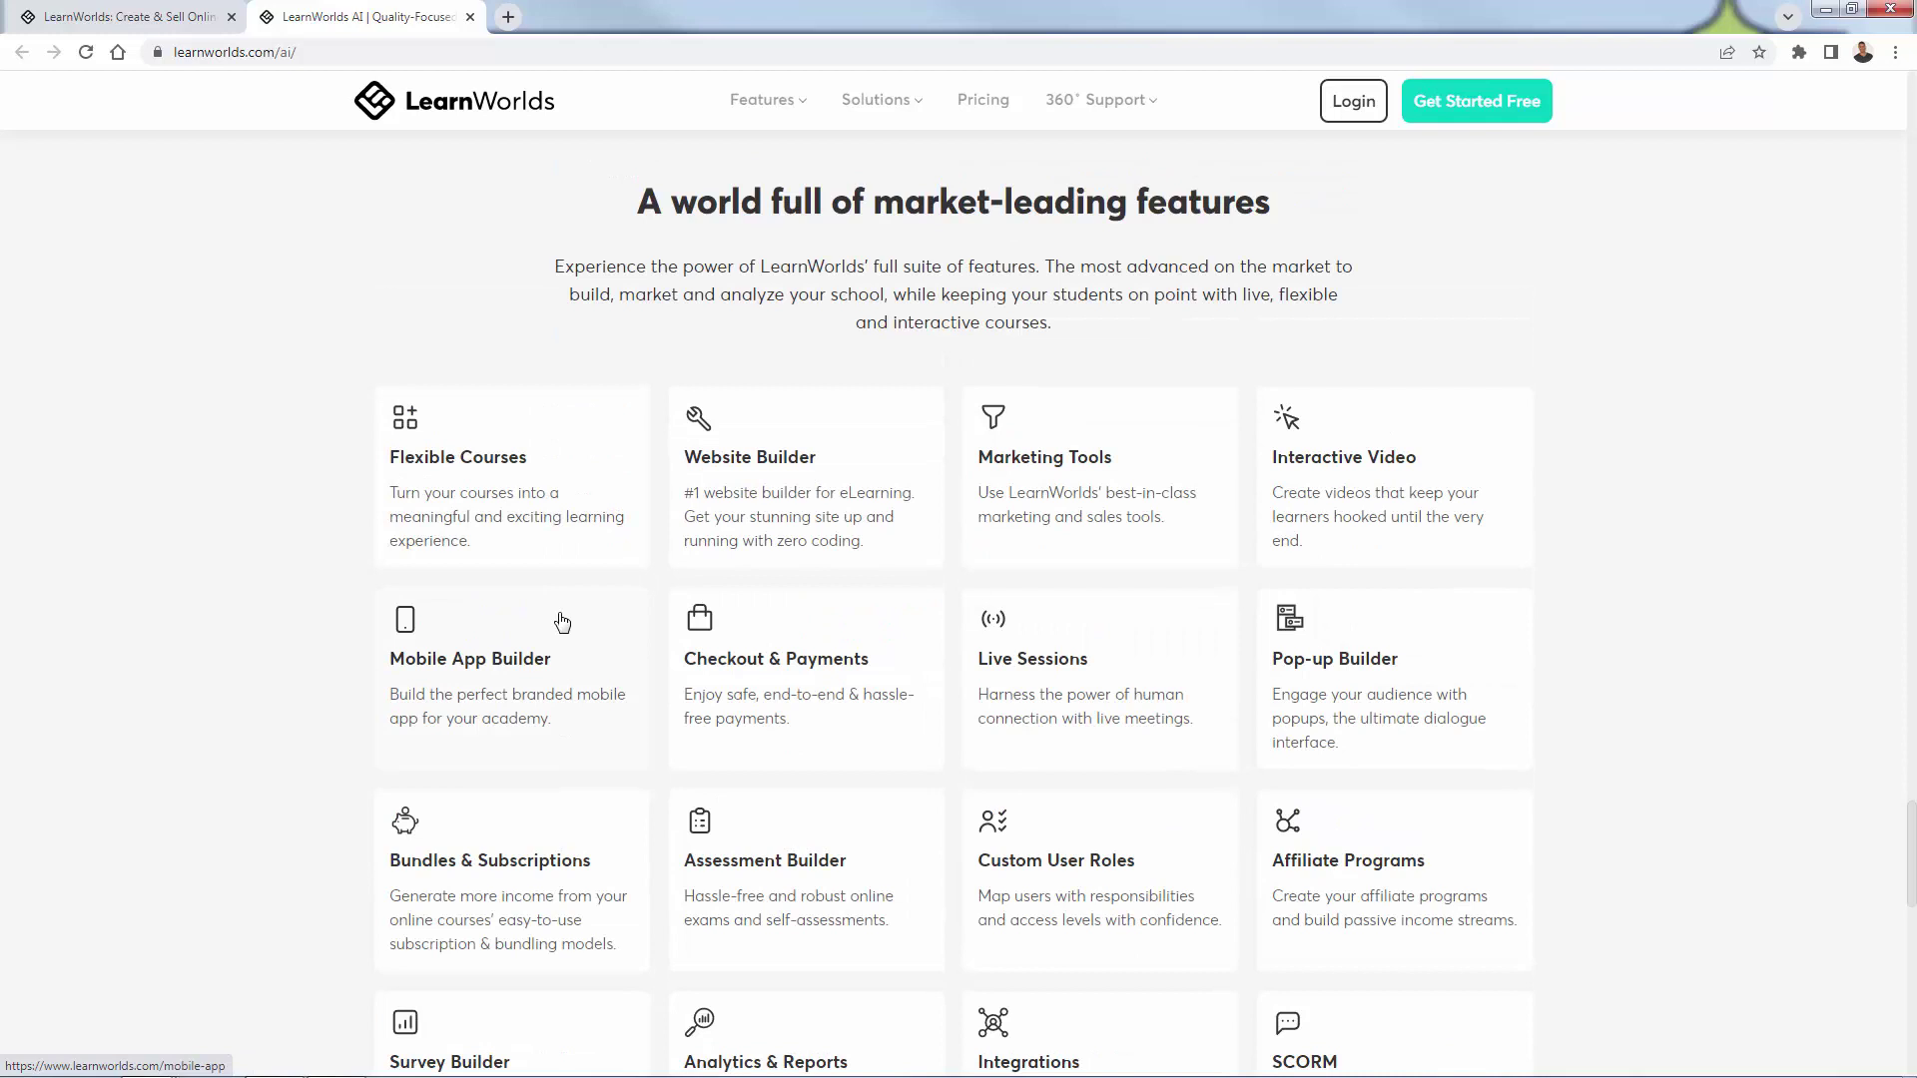
{"action": "scroll", "coordinate": [563, 622], "scroll_direction": "down", "scroll_amount": 2}
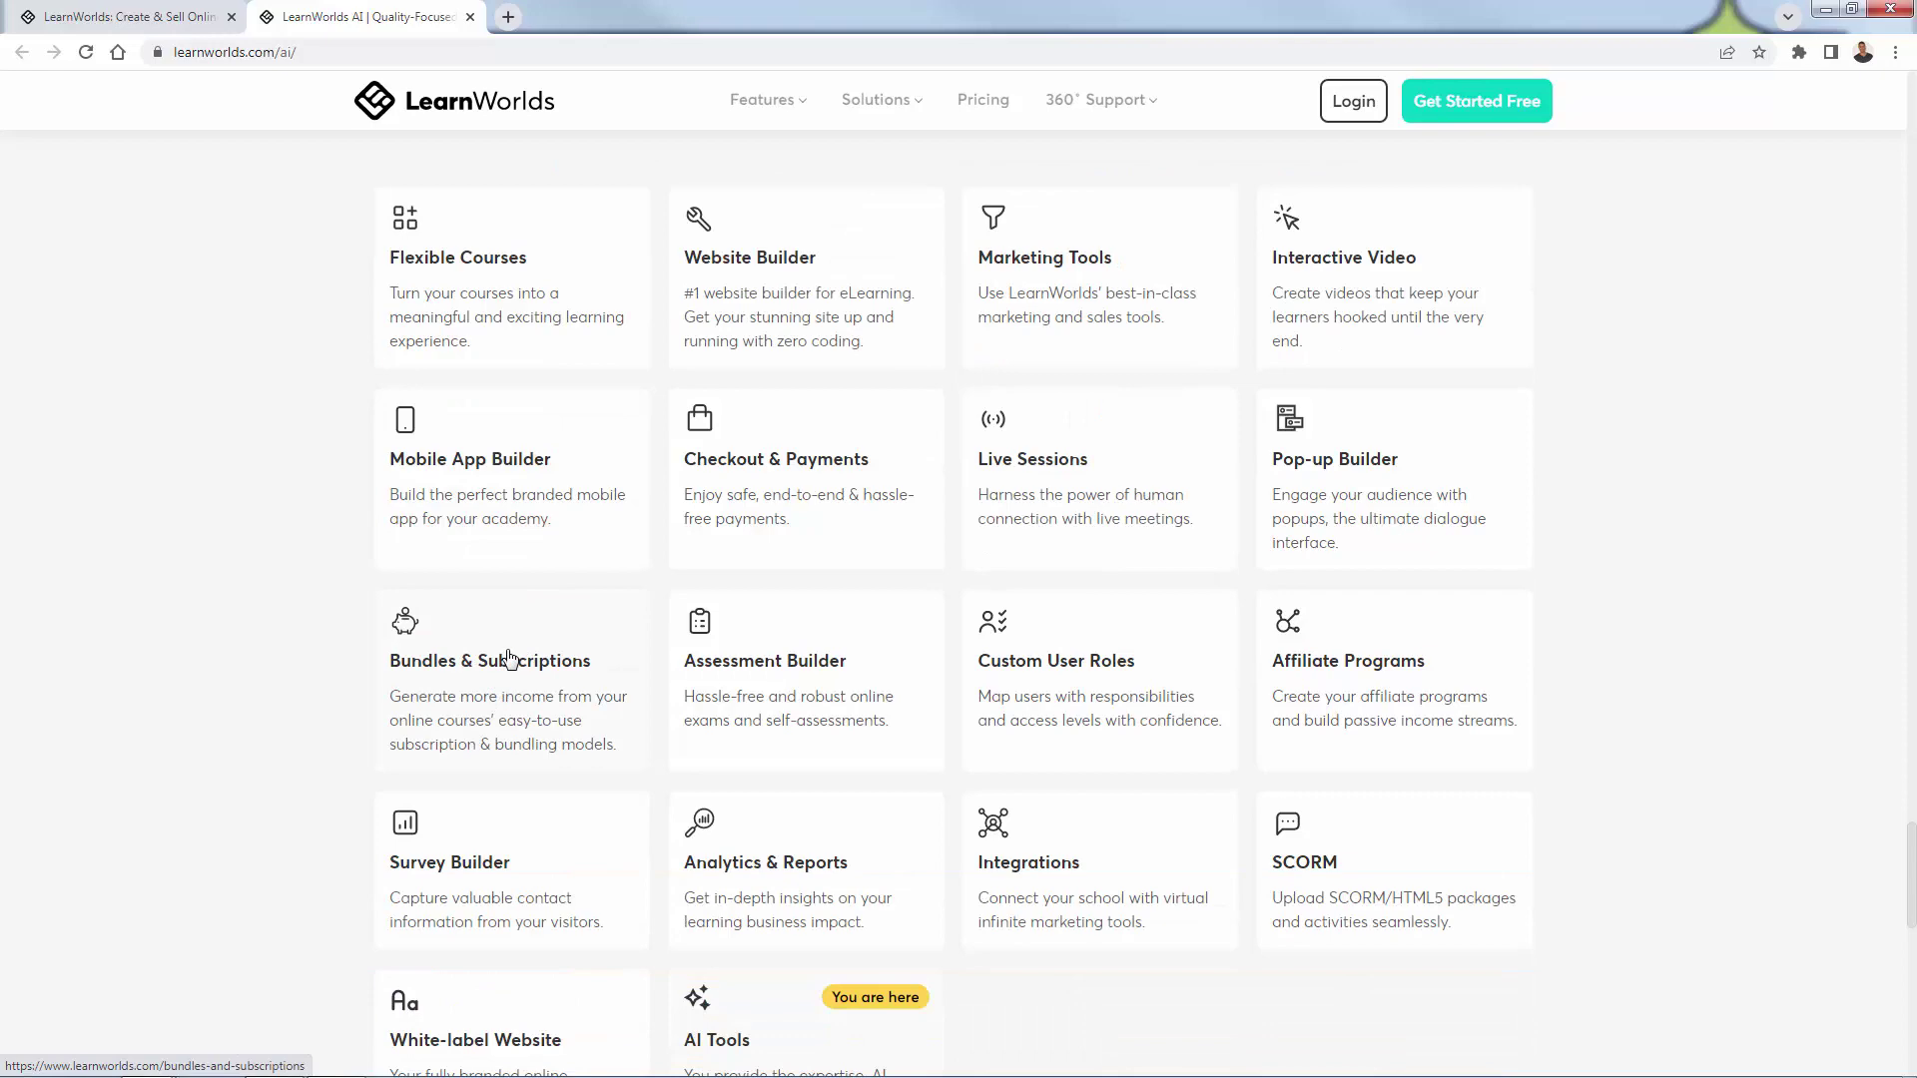
{"action": "scroll", "coordinate": [506, 664], "scroll_direction": "down", "scroll_amount": 5}
{"action": "scroll", "coordinate": [1883, 608], "scroll_direction": "down", "scroll_amount": 1}
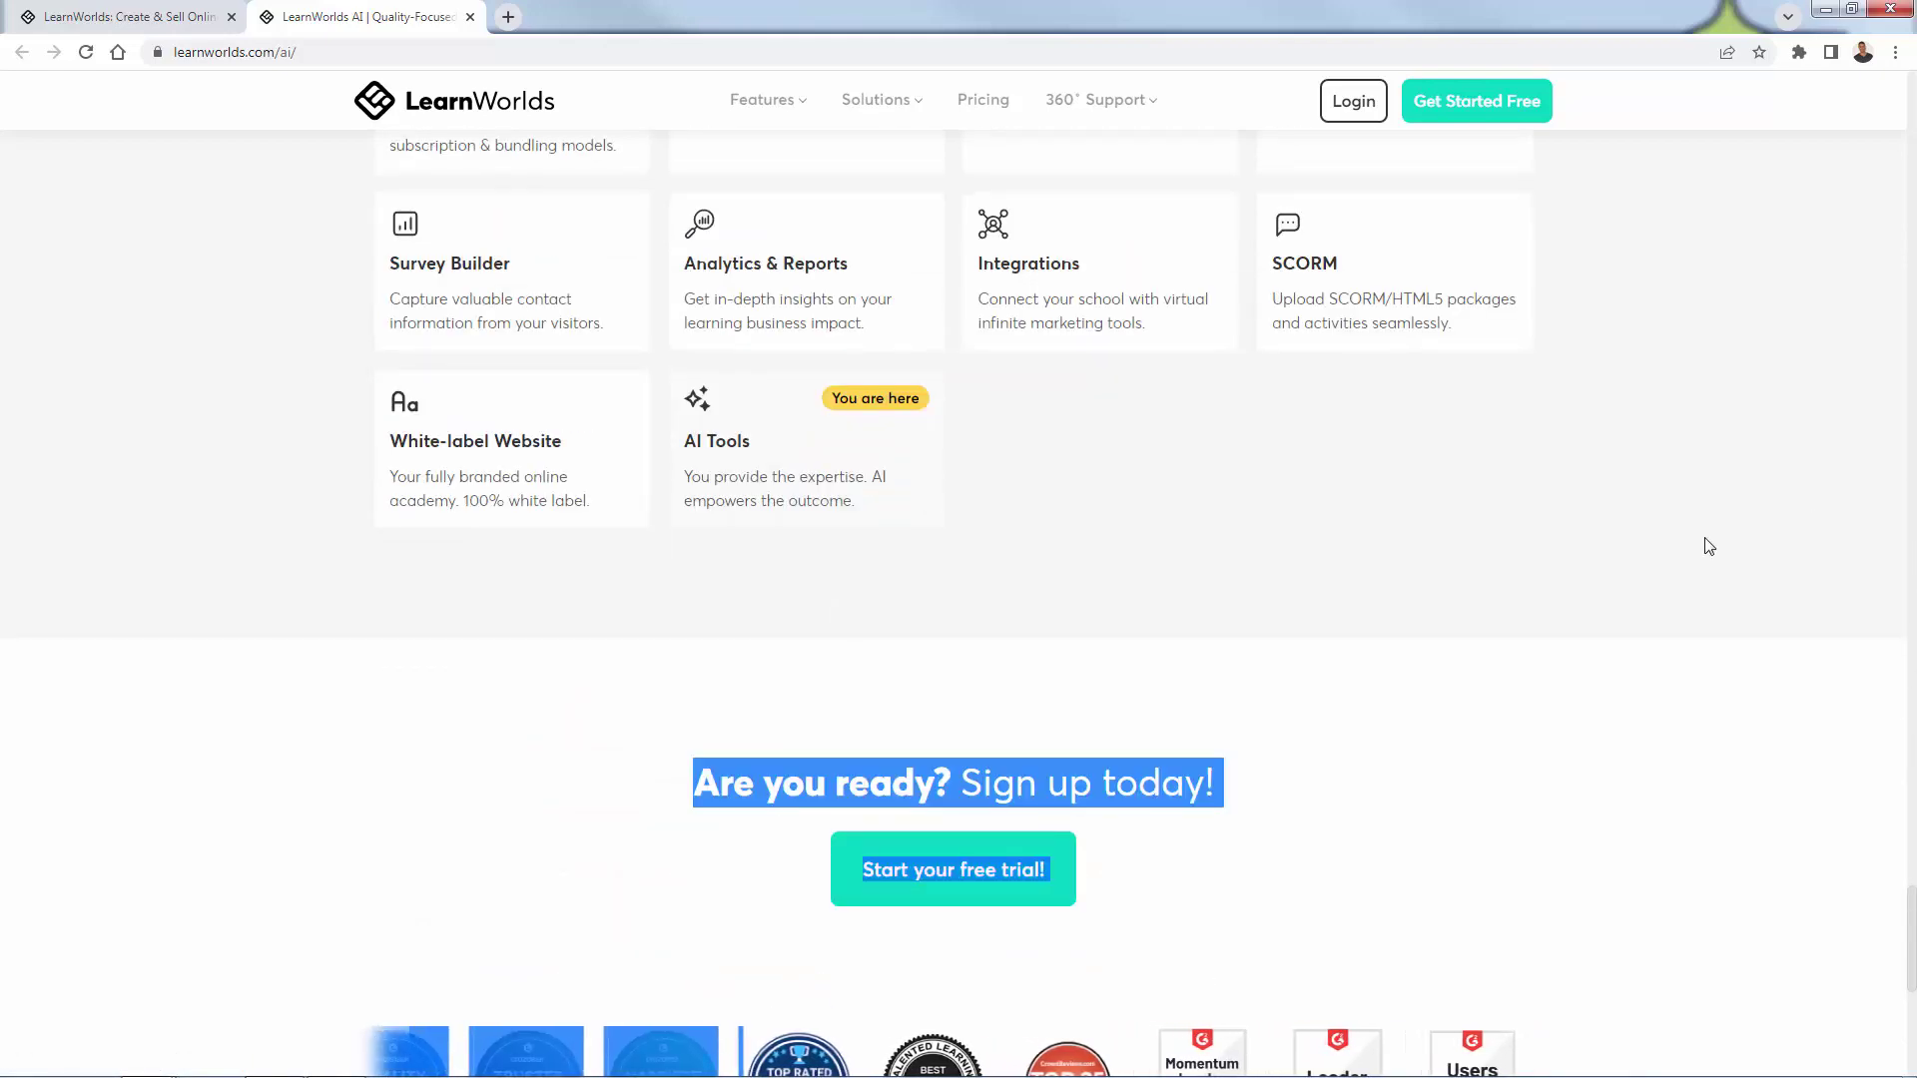
{"action": "scroll", "coordinate": [1576, 728], "scroll_direction": "up", "scroll_amount": 6}
{"action": "scroll", "coordinate": [1577, 741], "scroll_direction": "down", "scroll_amount": 15}
{"action": "scroll", "coordinate": [1577, 743], "scroll_direction": "up", "scroll_amount": 10}
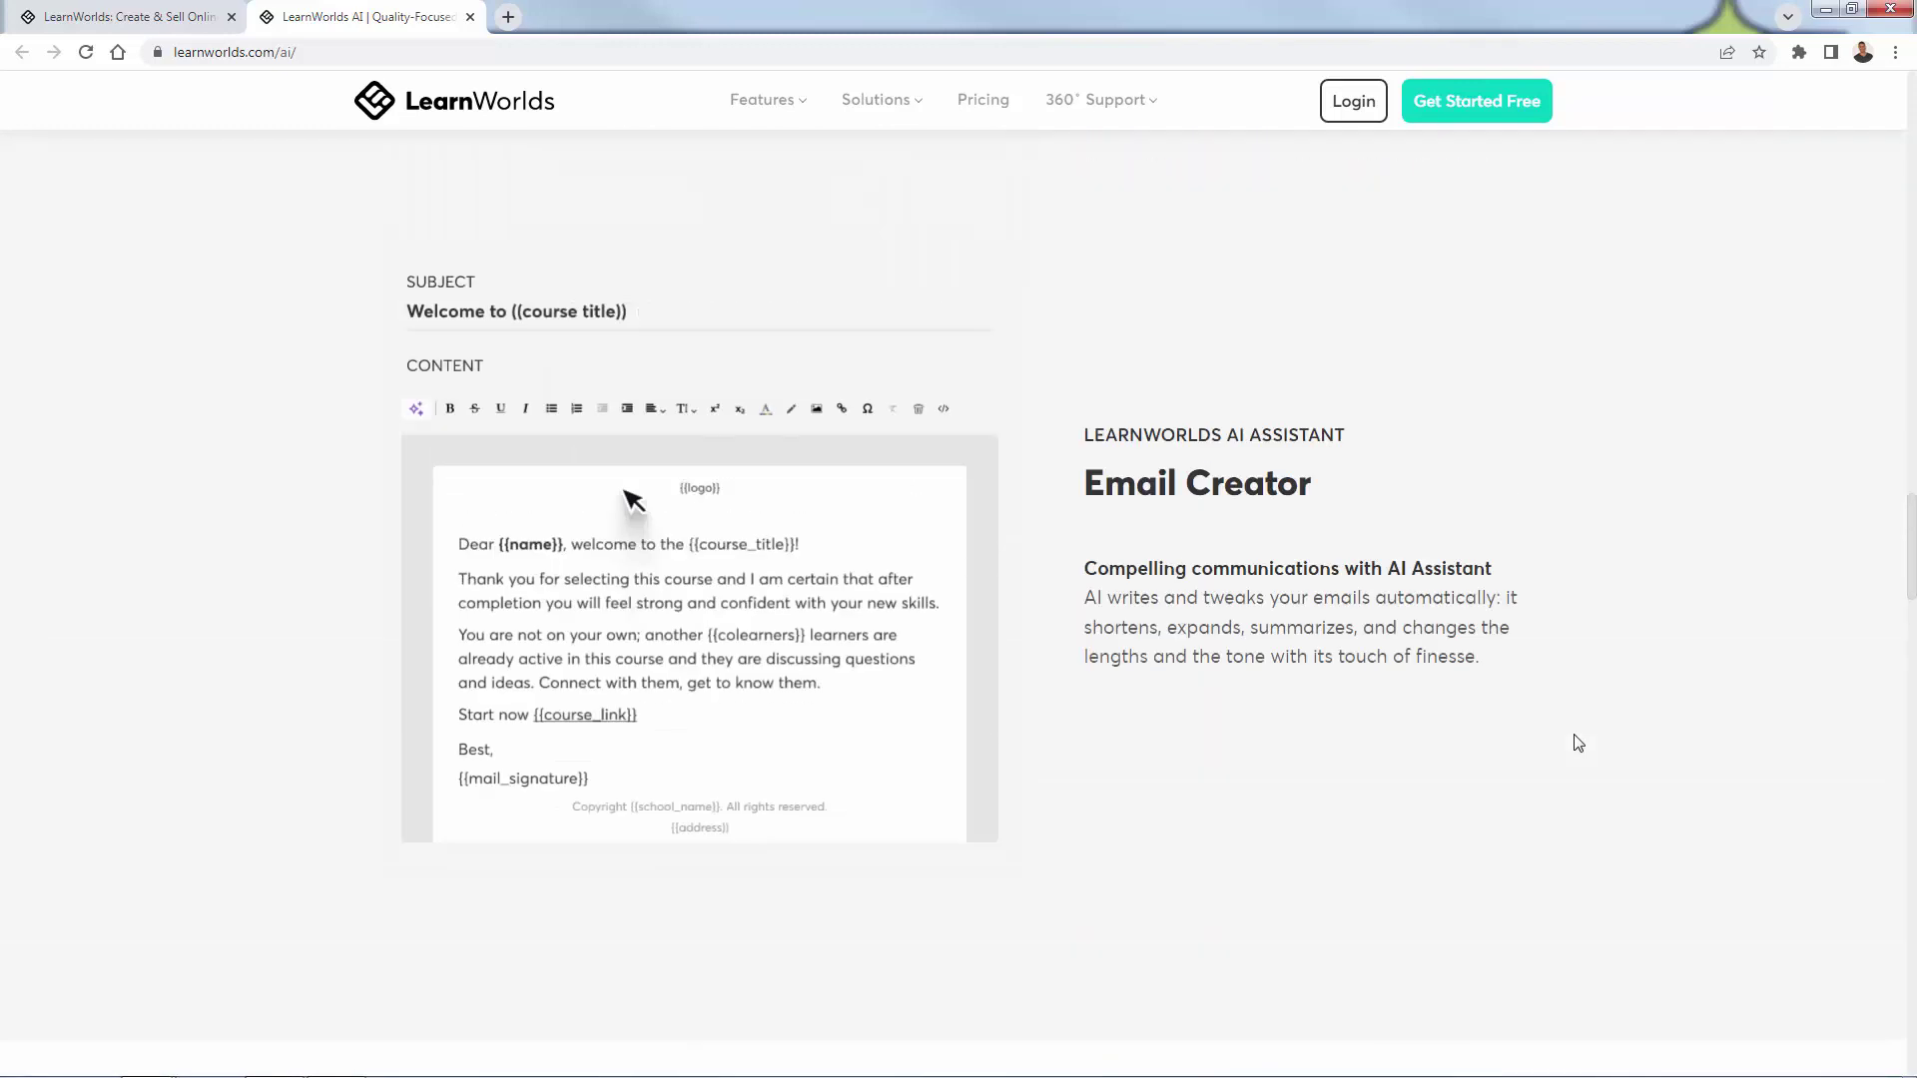
{"action": "scroll", "coordinate": [1557, 748], "scroll_direction": "up", "scroll_amount": 1}
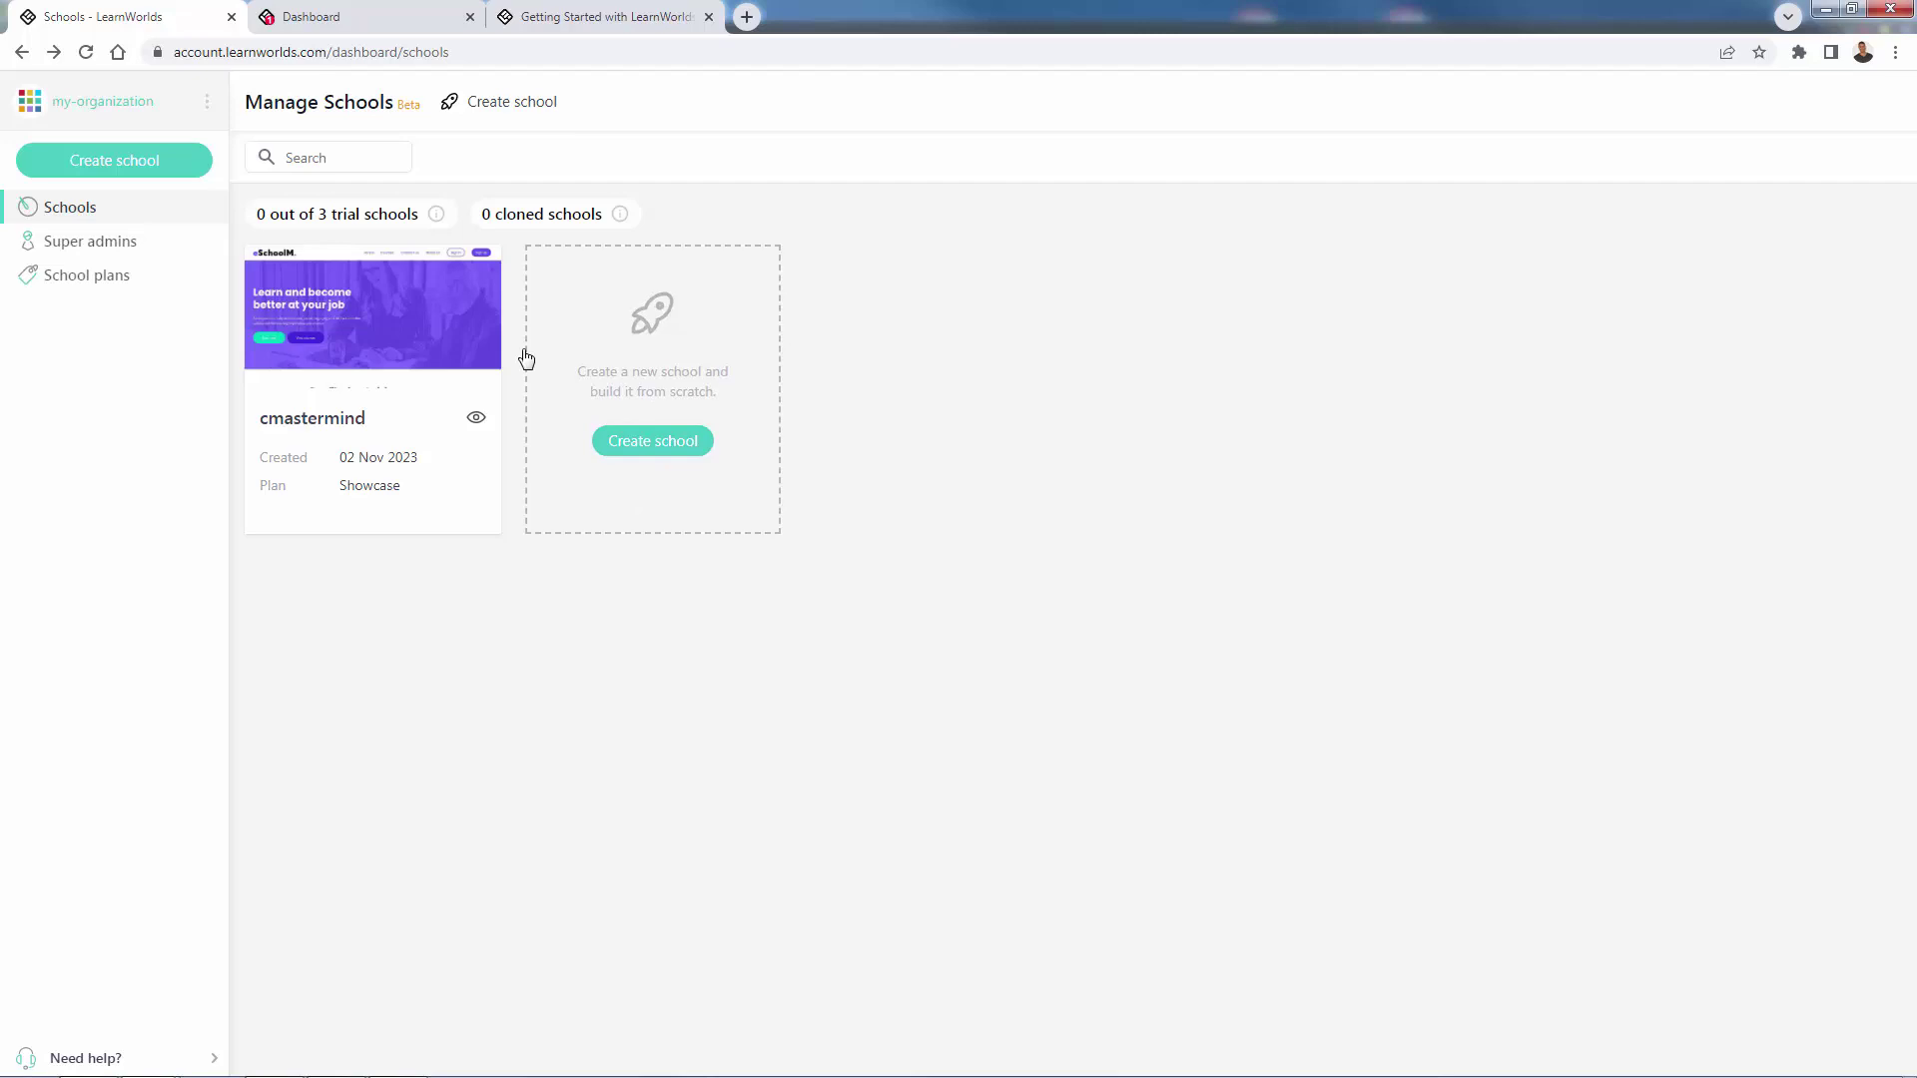
{"action": "left_click", "coordinate": [633, 440]}
{"action": "right_click", "coordinate": [1460, 287]}
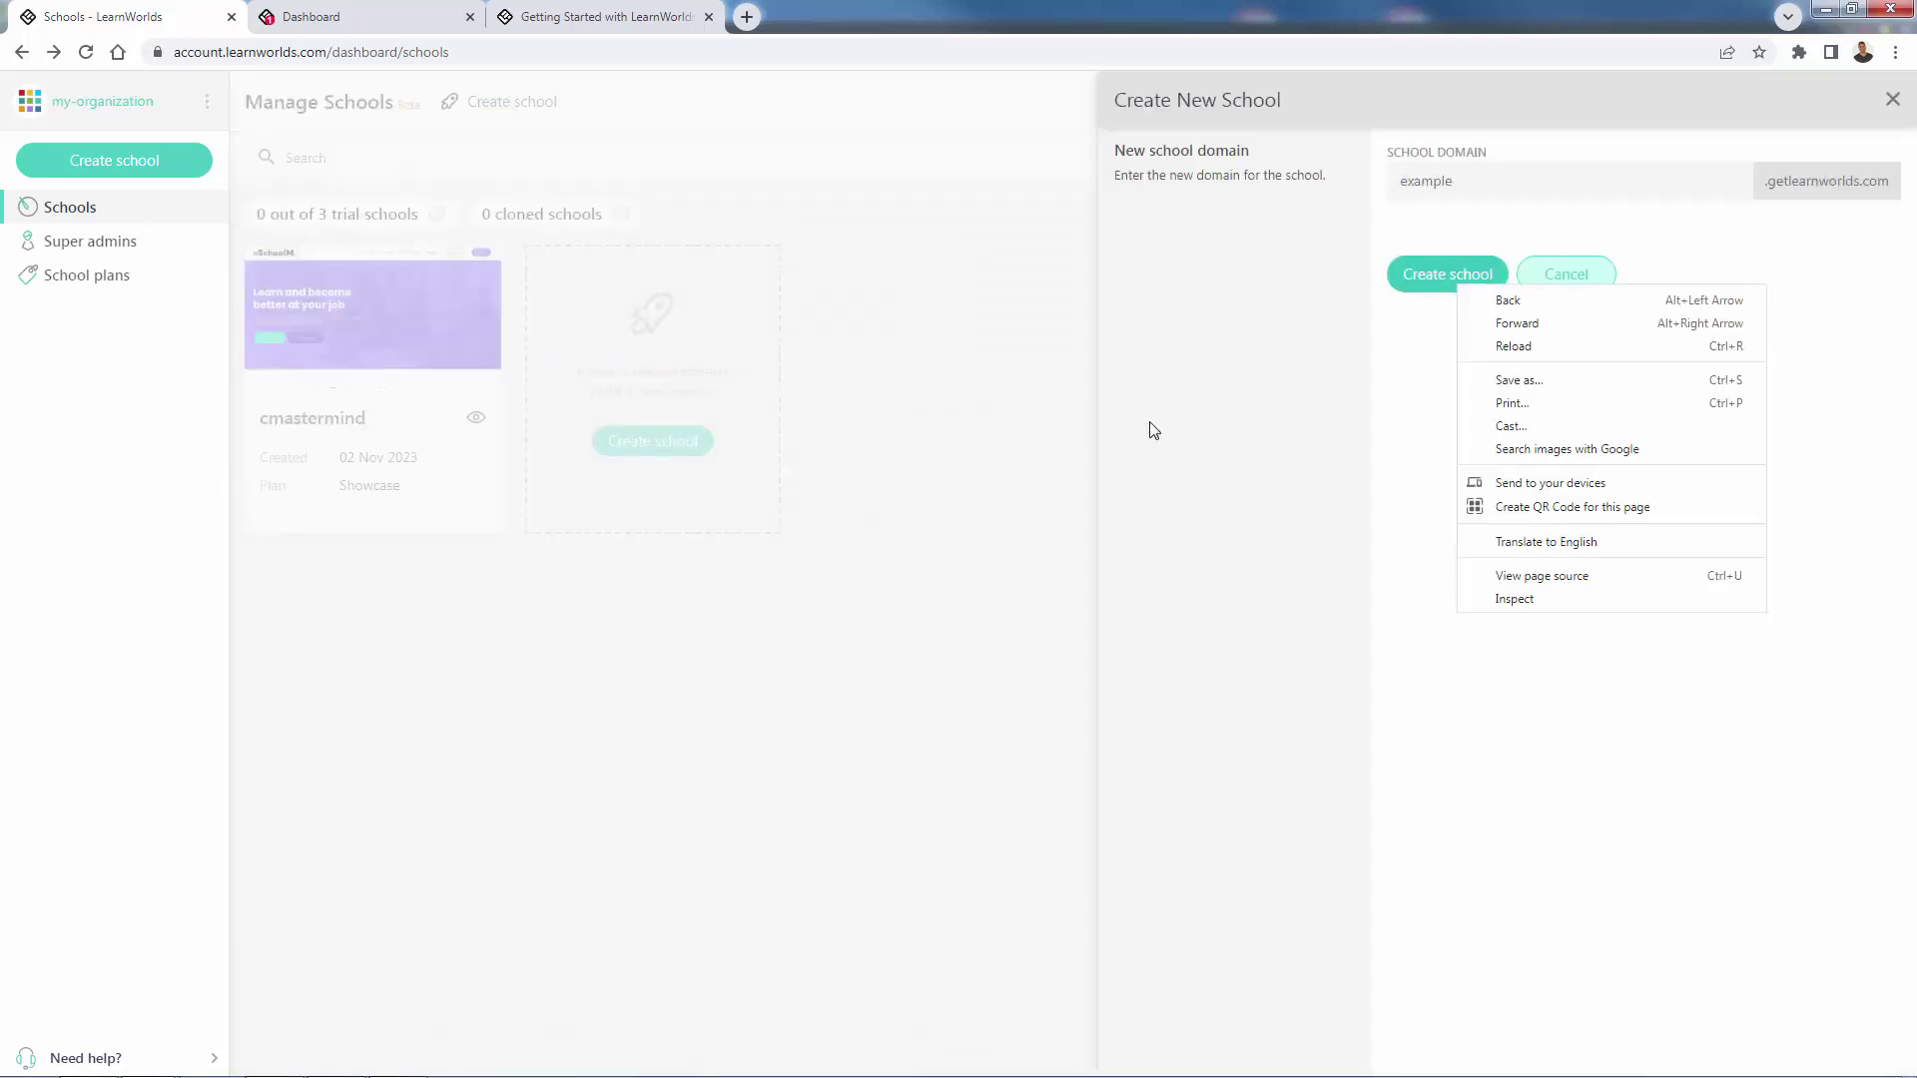
{"action": "left_click", "coordinate": [1438, 214]}
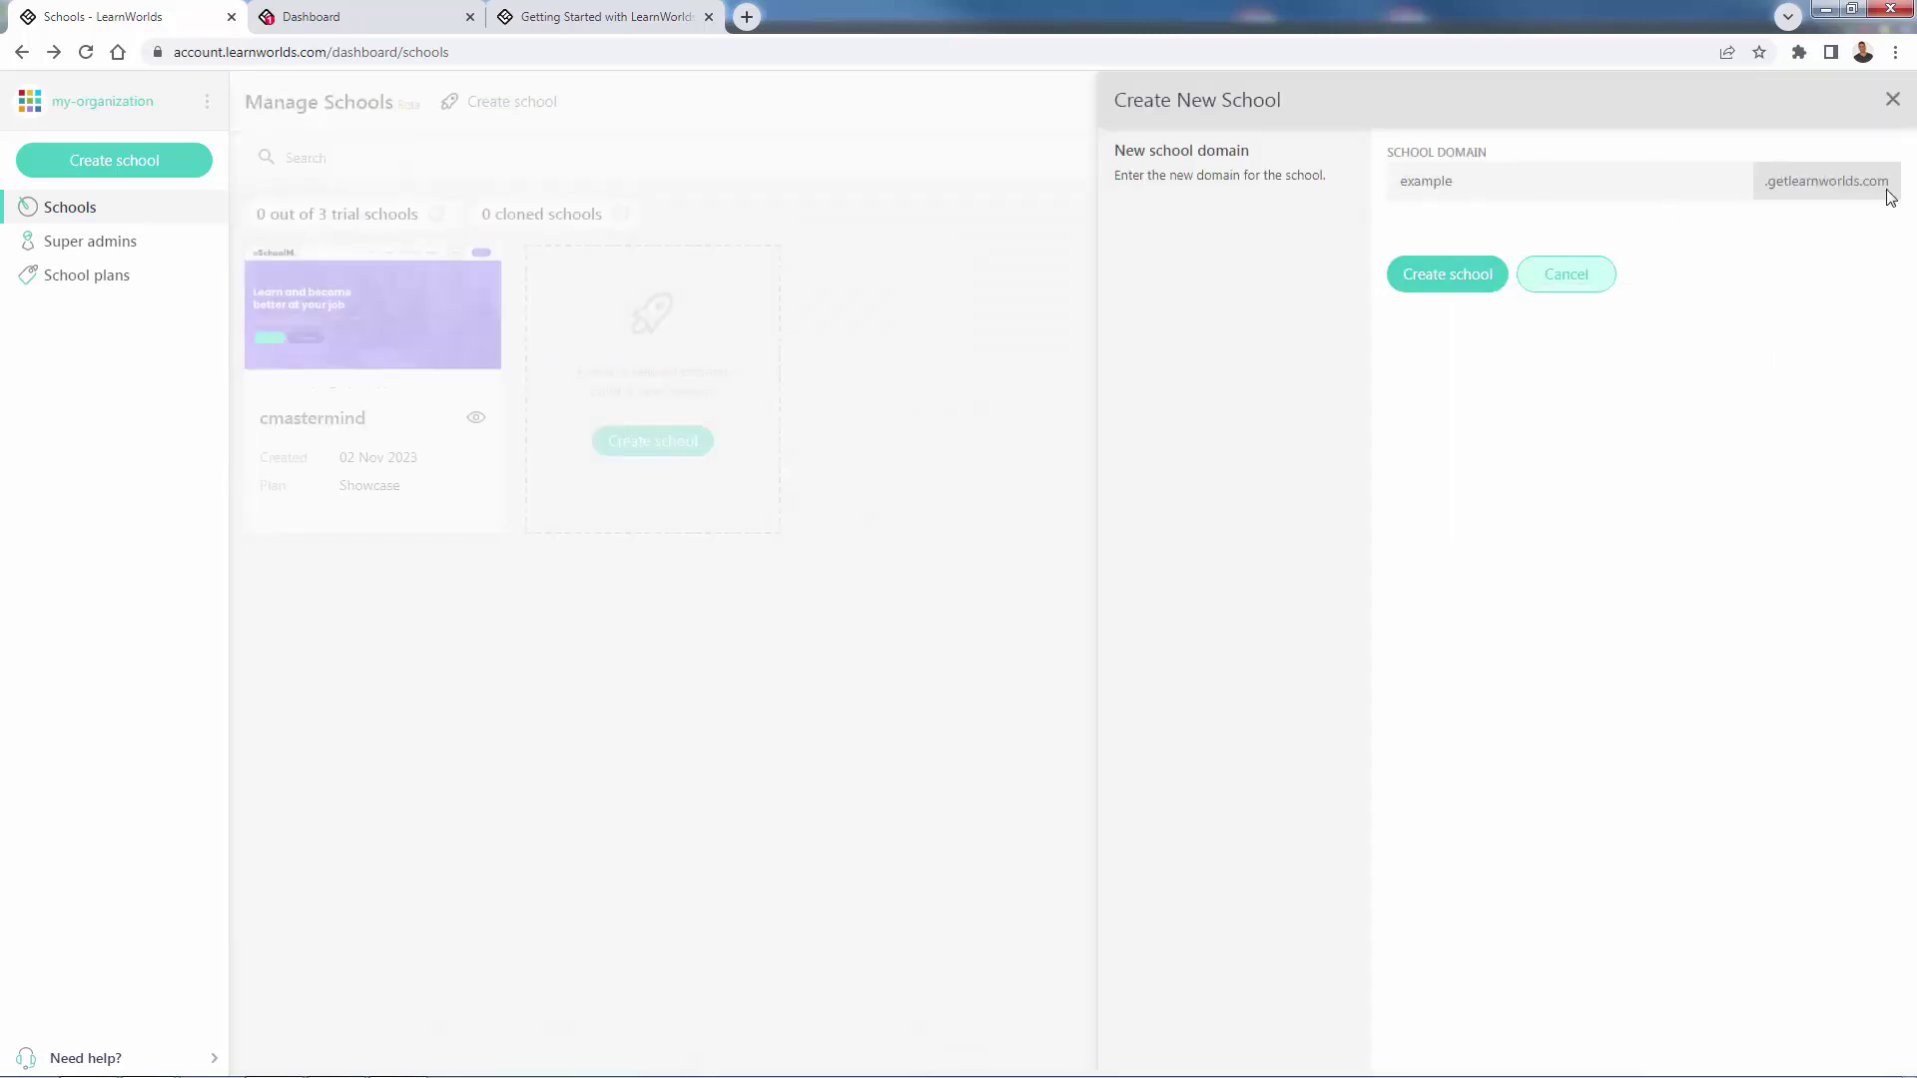
{"action": "left_click", "coordinate": [1565, 277]}
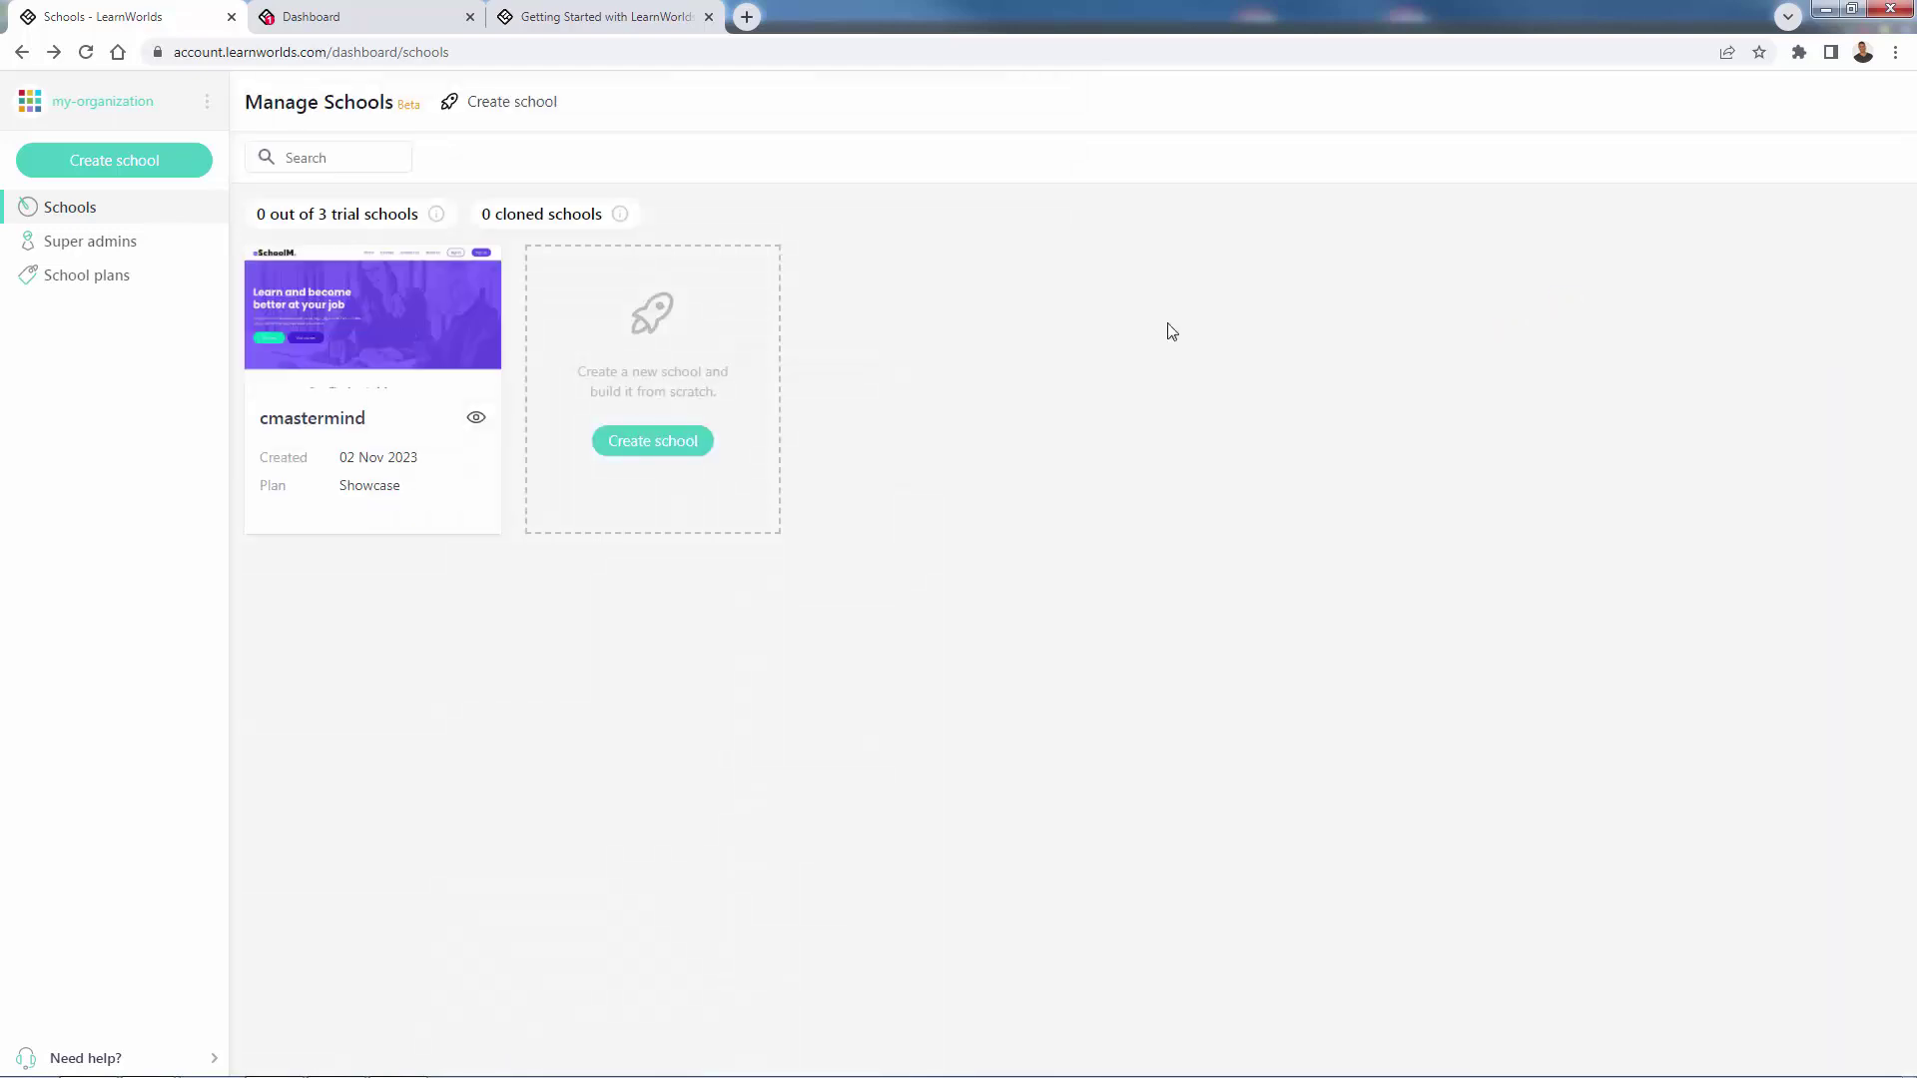
Open the cmastermind school's dashboard from the list of managed schools.
{"action": "mouse_move", "coordinate": [333, 394]}
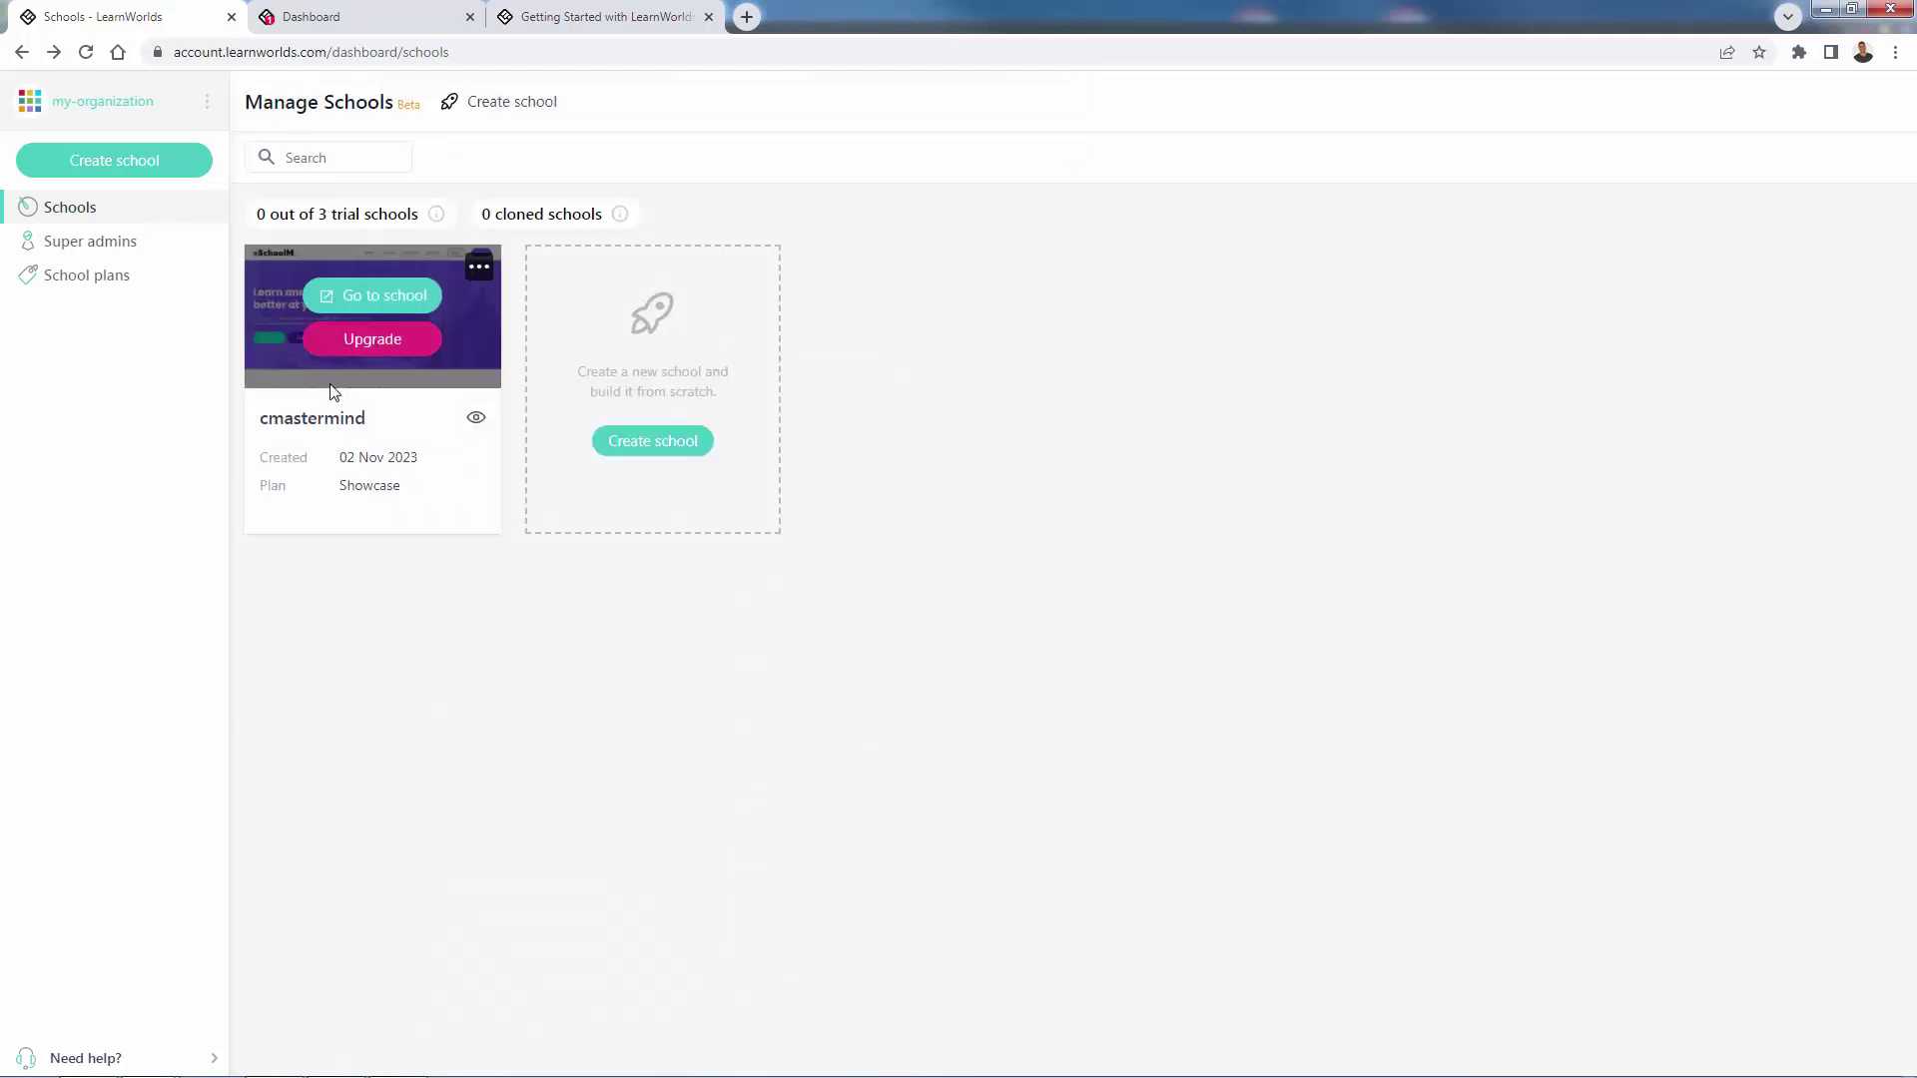
{"action": "left_click_drag", "start_coordinate": [333, 419], "coordinate": [365, 420]}
{"action": "left_click", "coordinate": [361, 419]}
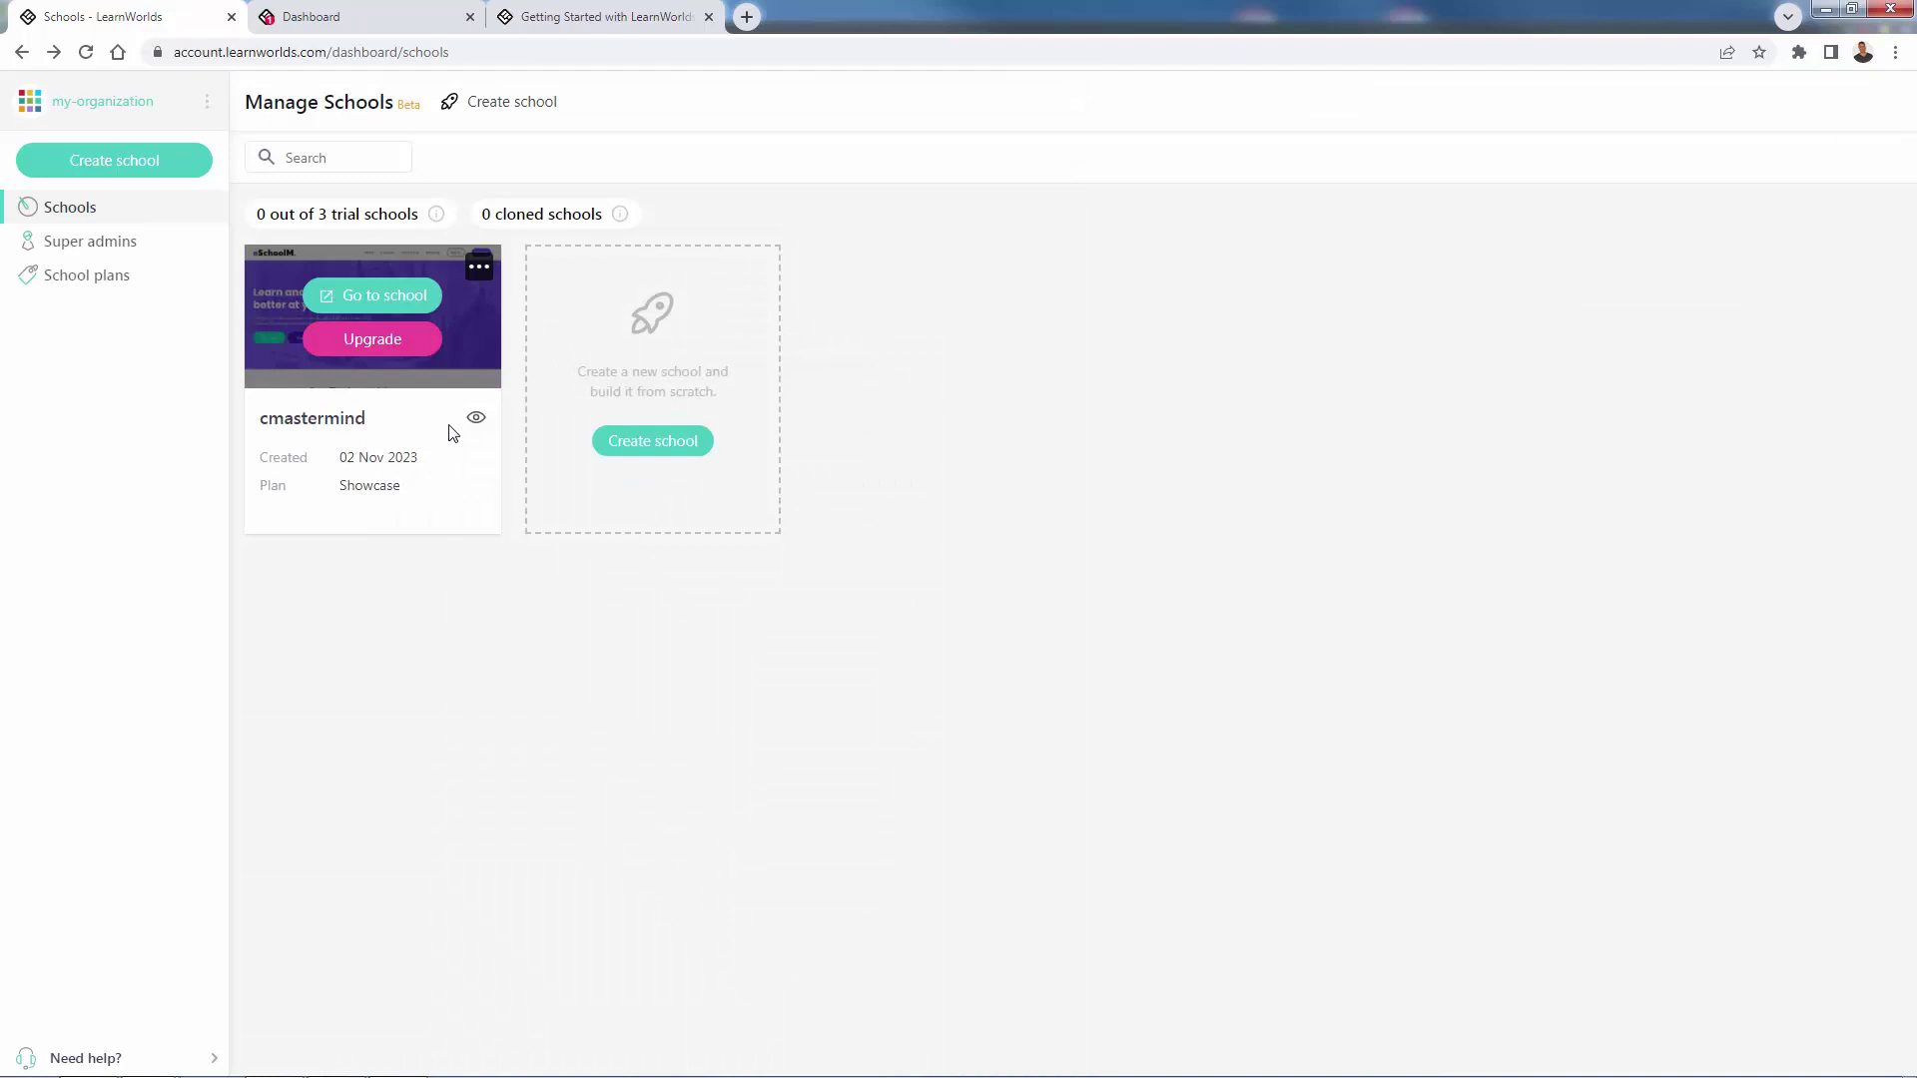
{"action": "left_click", "coordinate": [377, 303]}
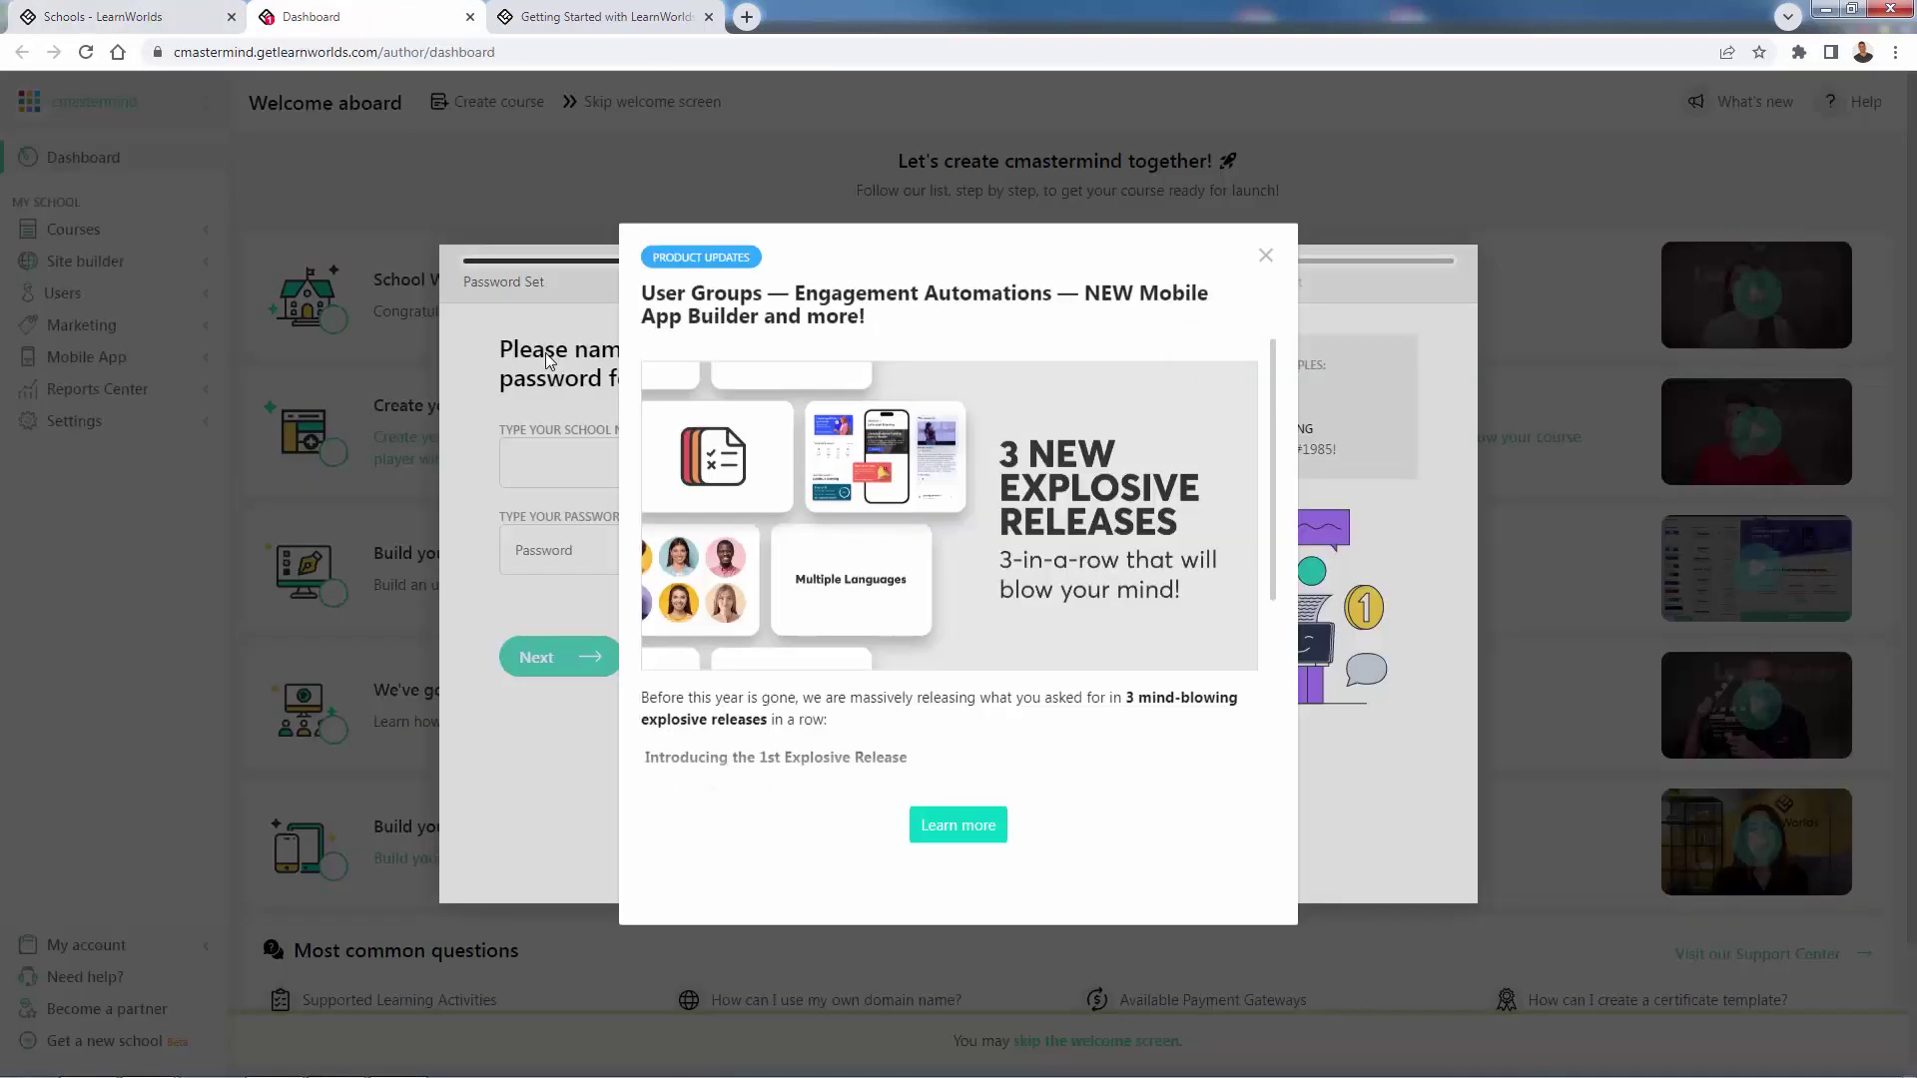
{"action": "left_click", "coordinate": [168, 14]}
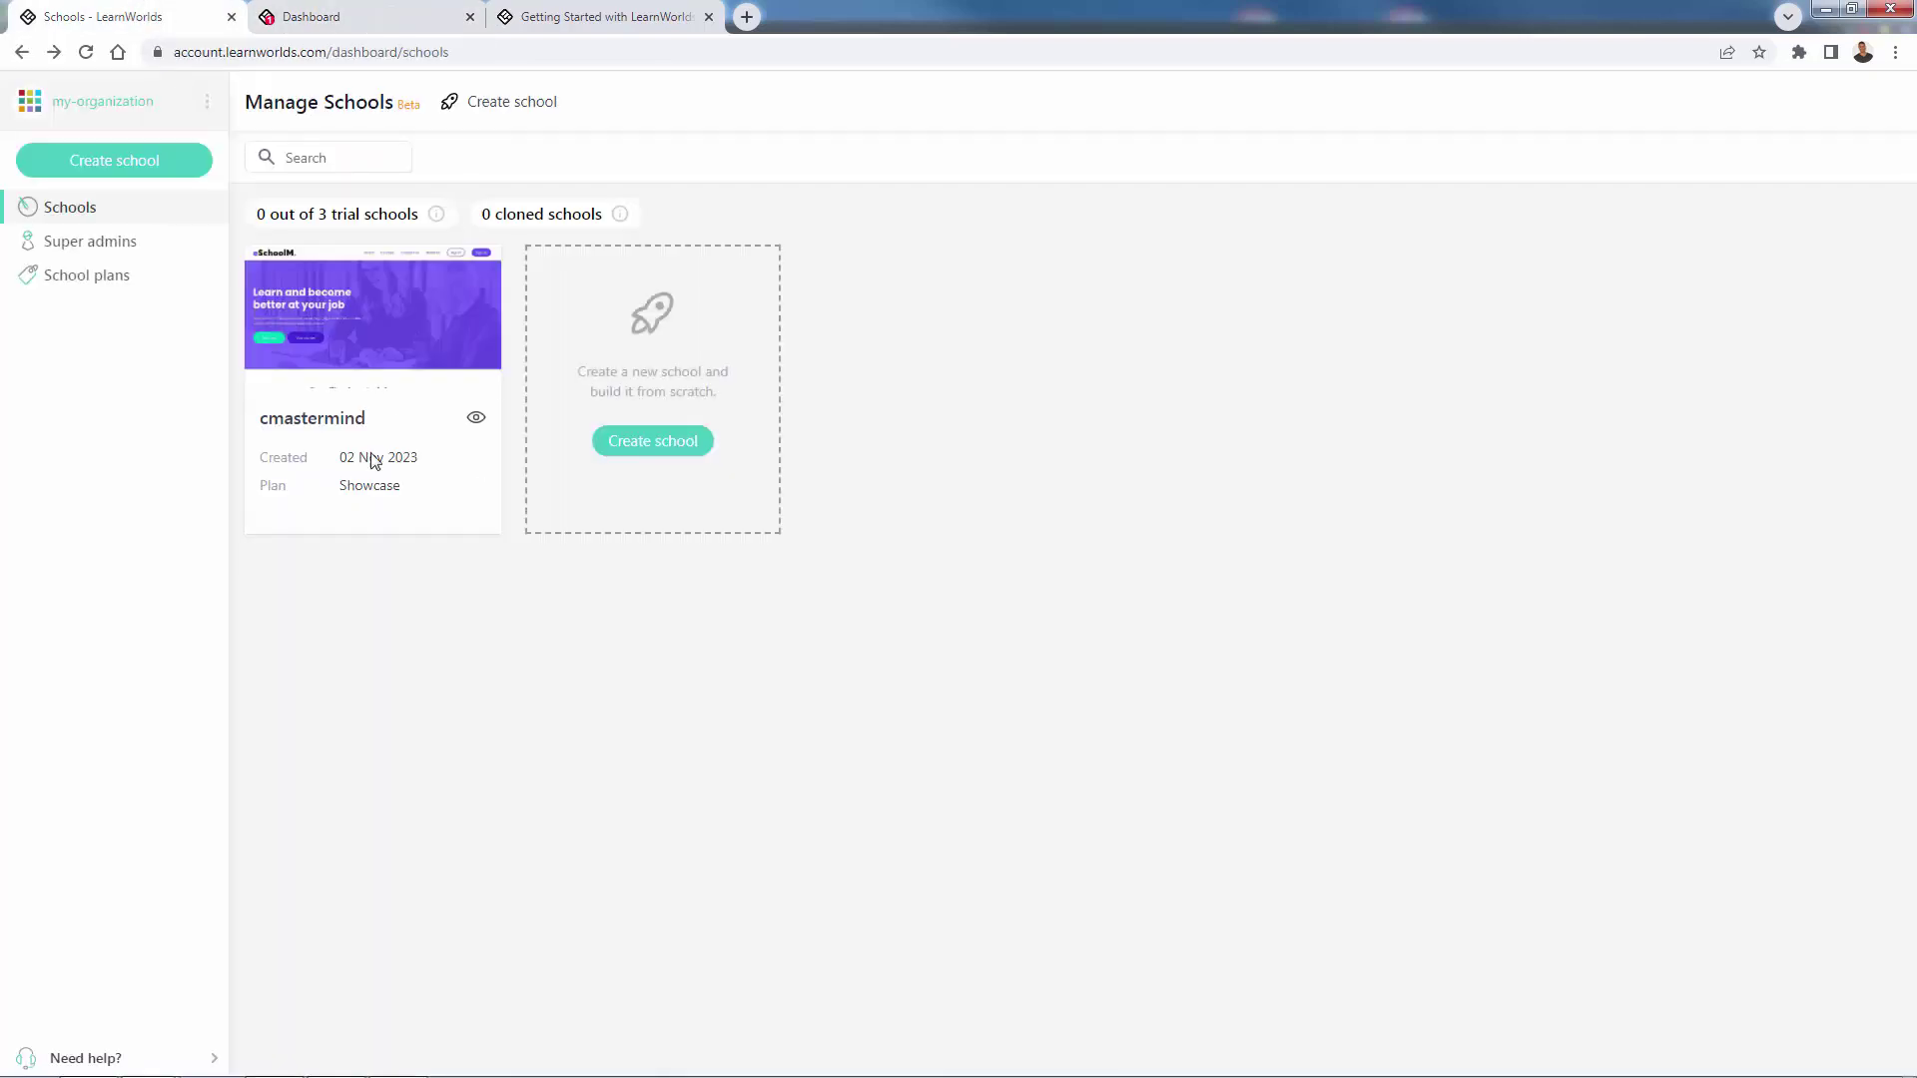
{"action": "mouse_move", "coordinate": [366, 295]}
{"action": "left_click", "coordinate": [431, 296]}
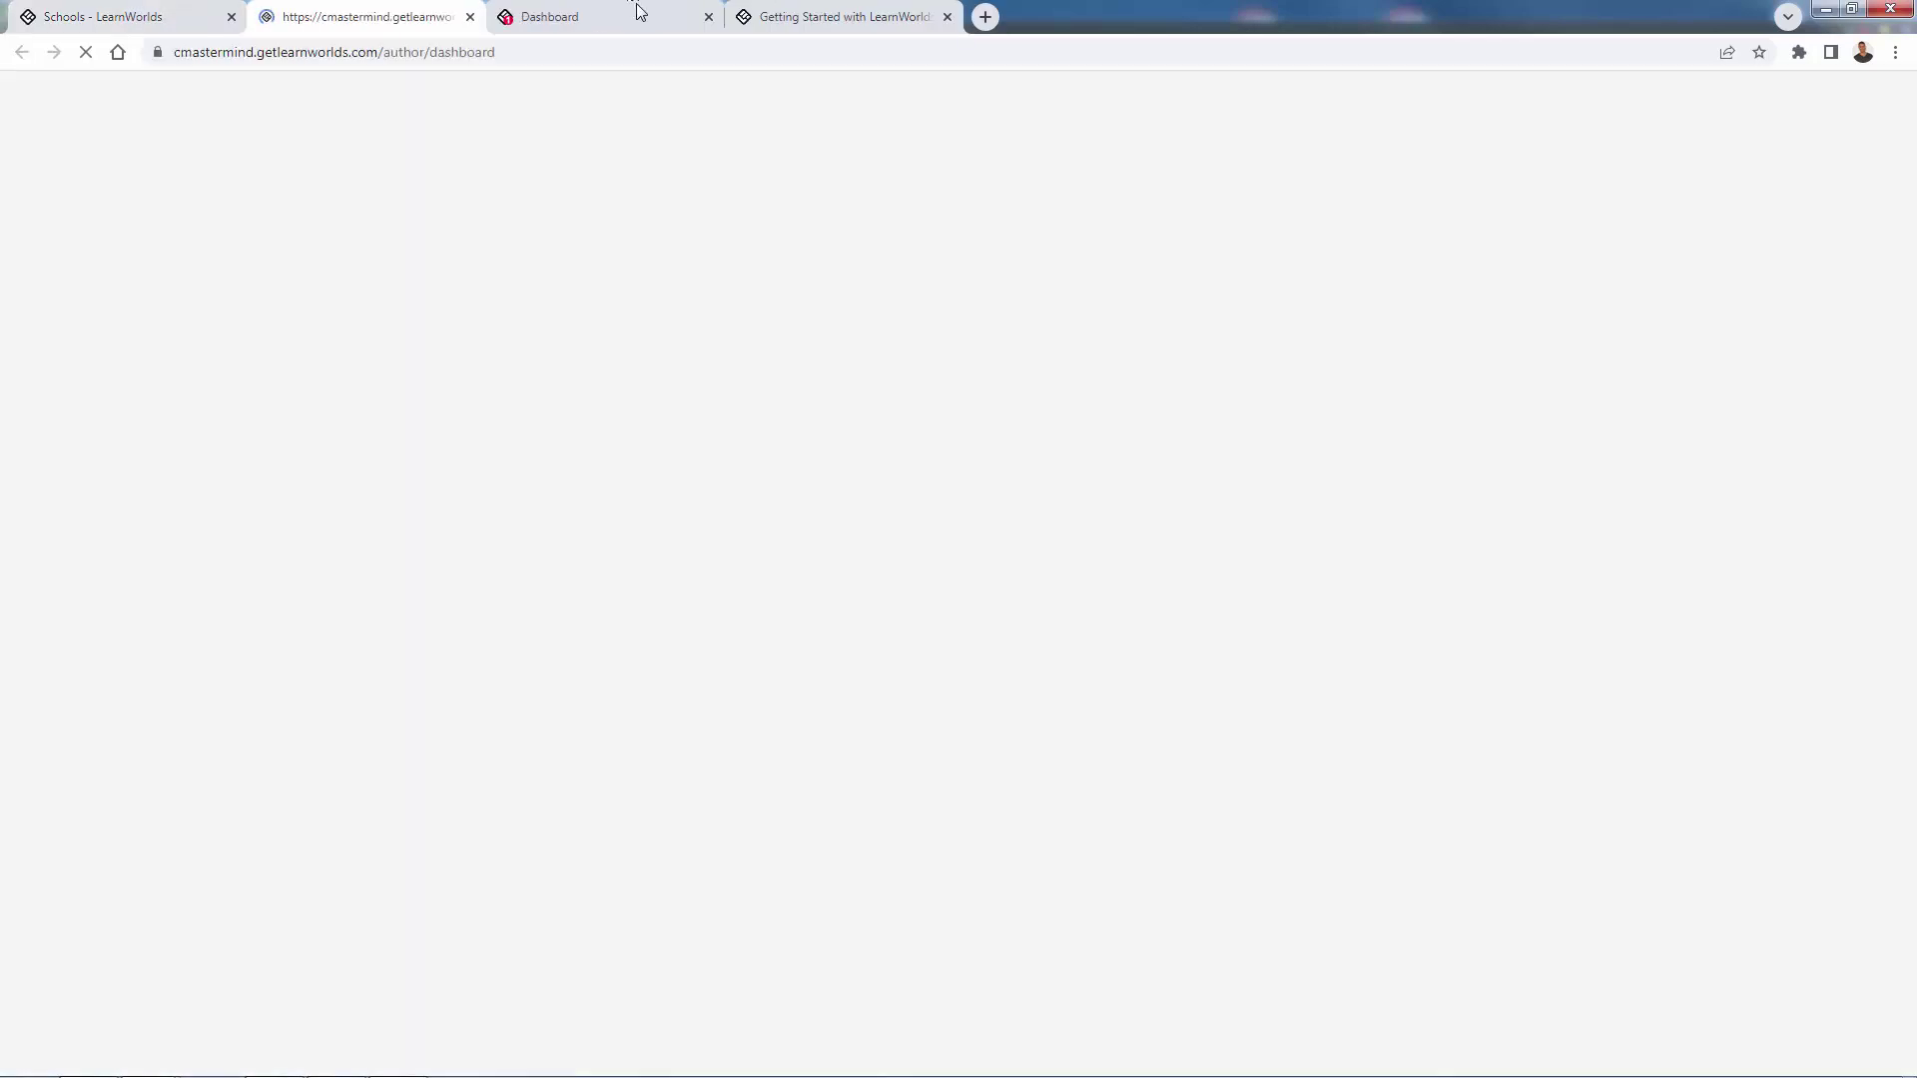
Switch to the other open school dashboard, read through its product updates announcement and dismiss it.
{"action": "left_click", "coordinate": [640, 14]}
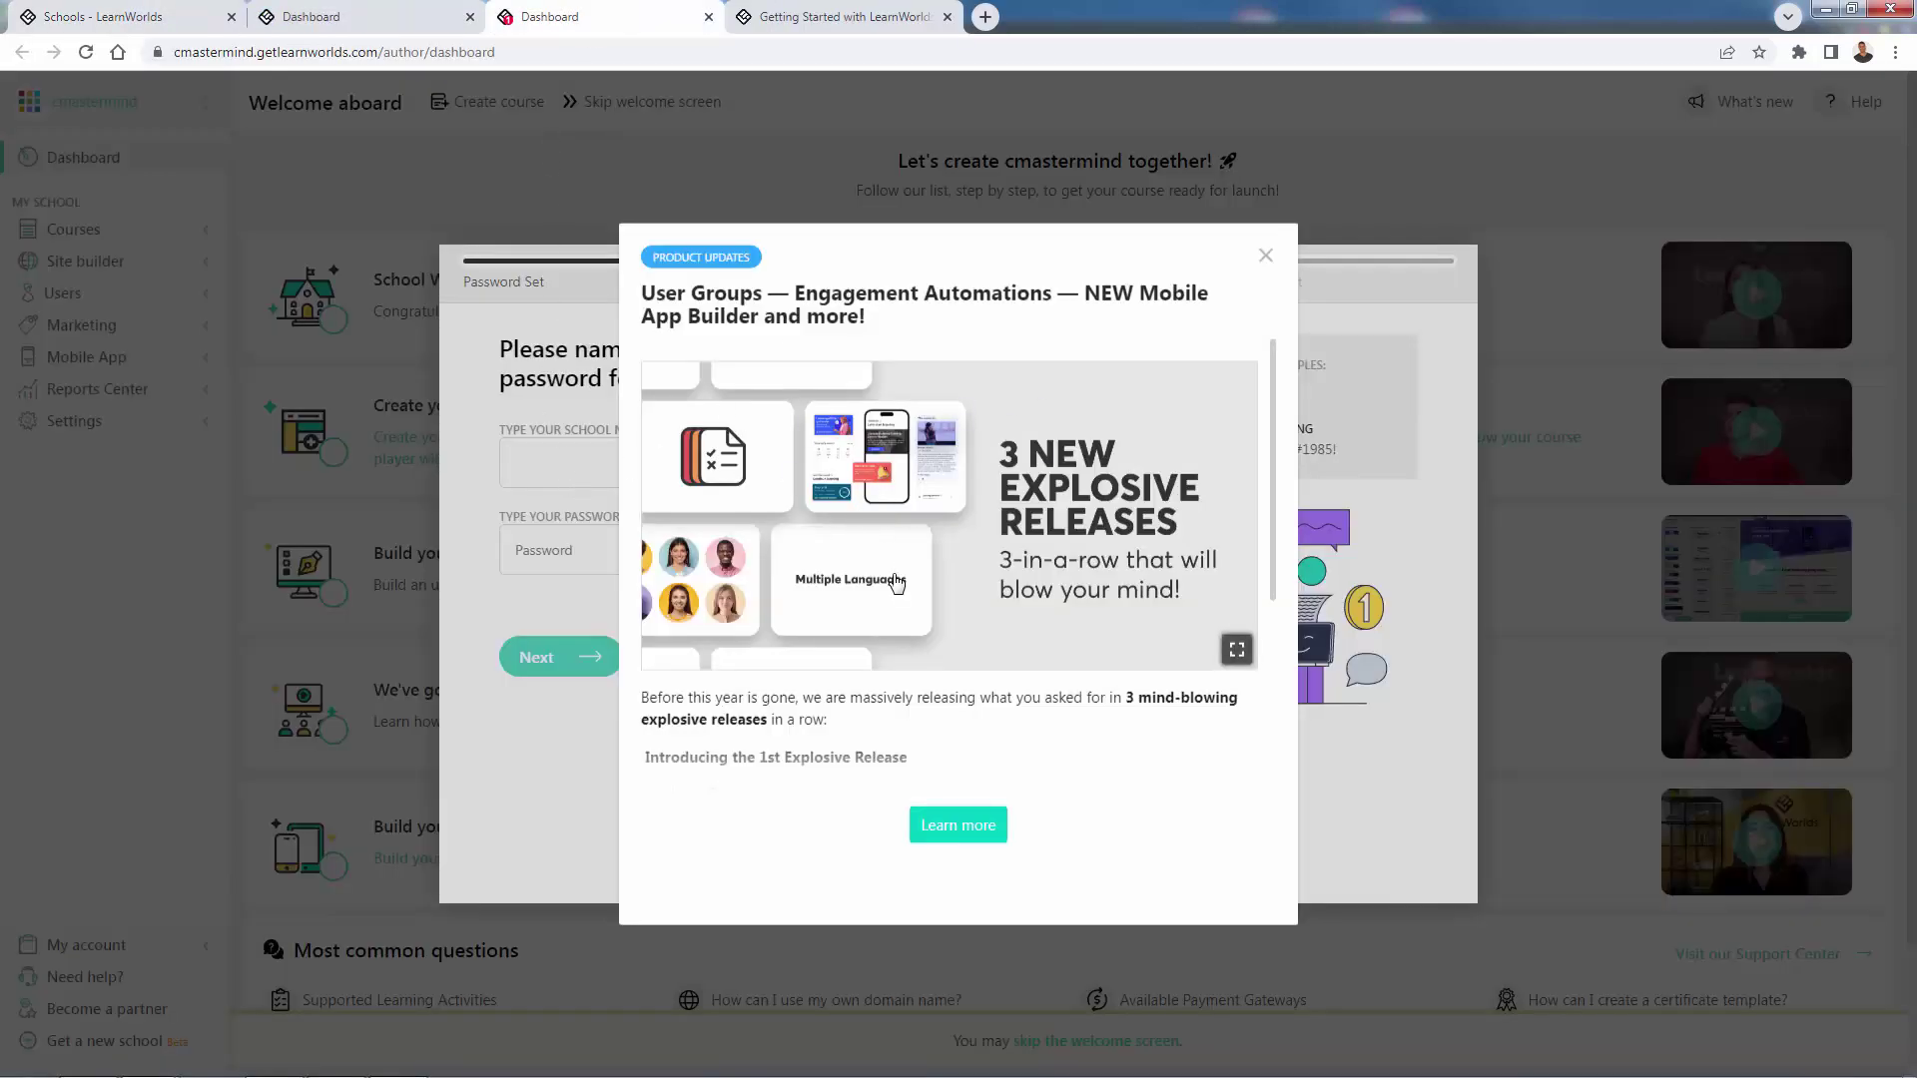
{"action": "scroll", "coordinate": [897, 584], "scroll_direction": "down", "scroll_amount": 3}
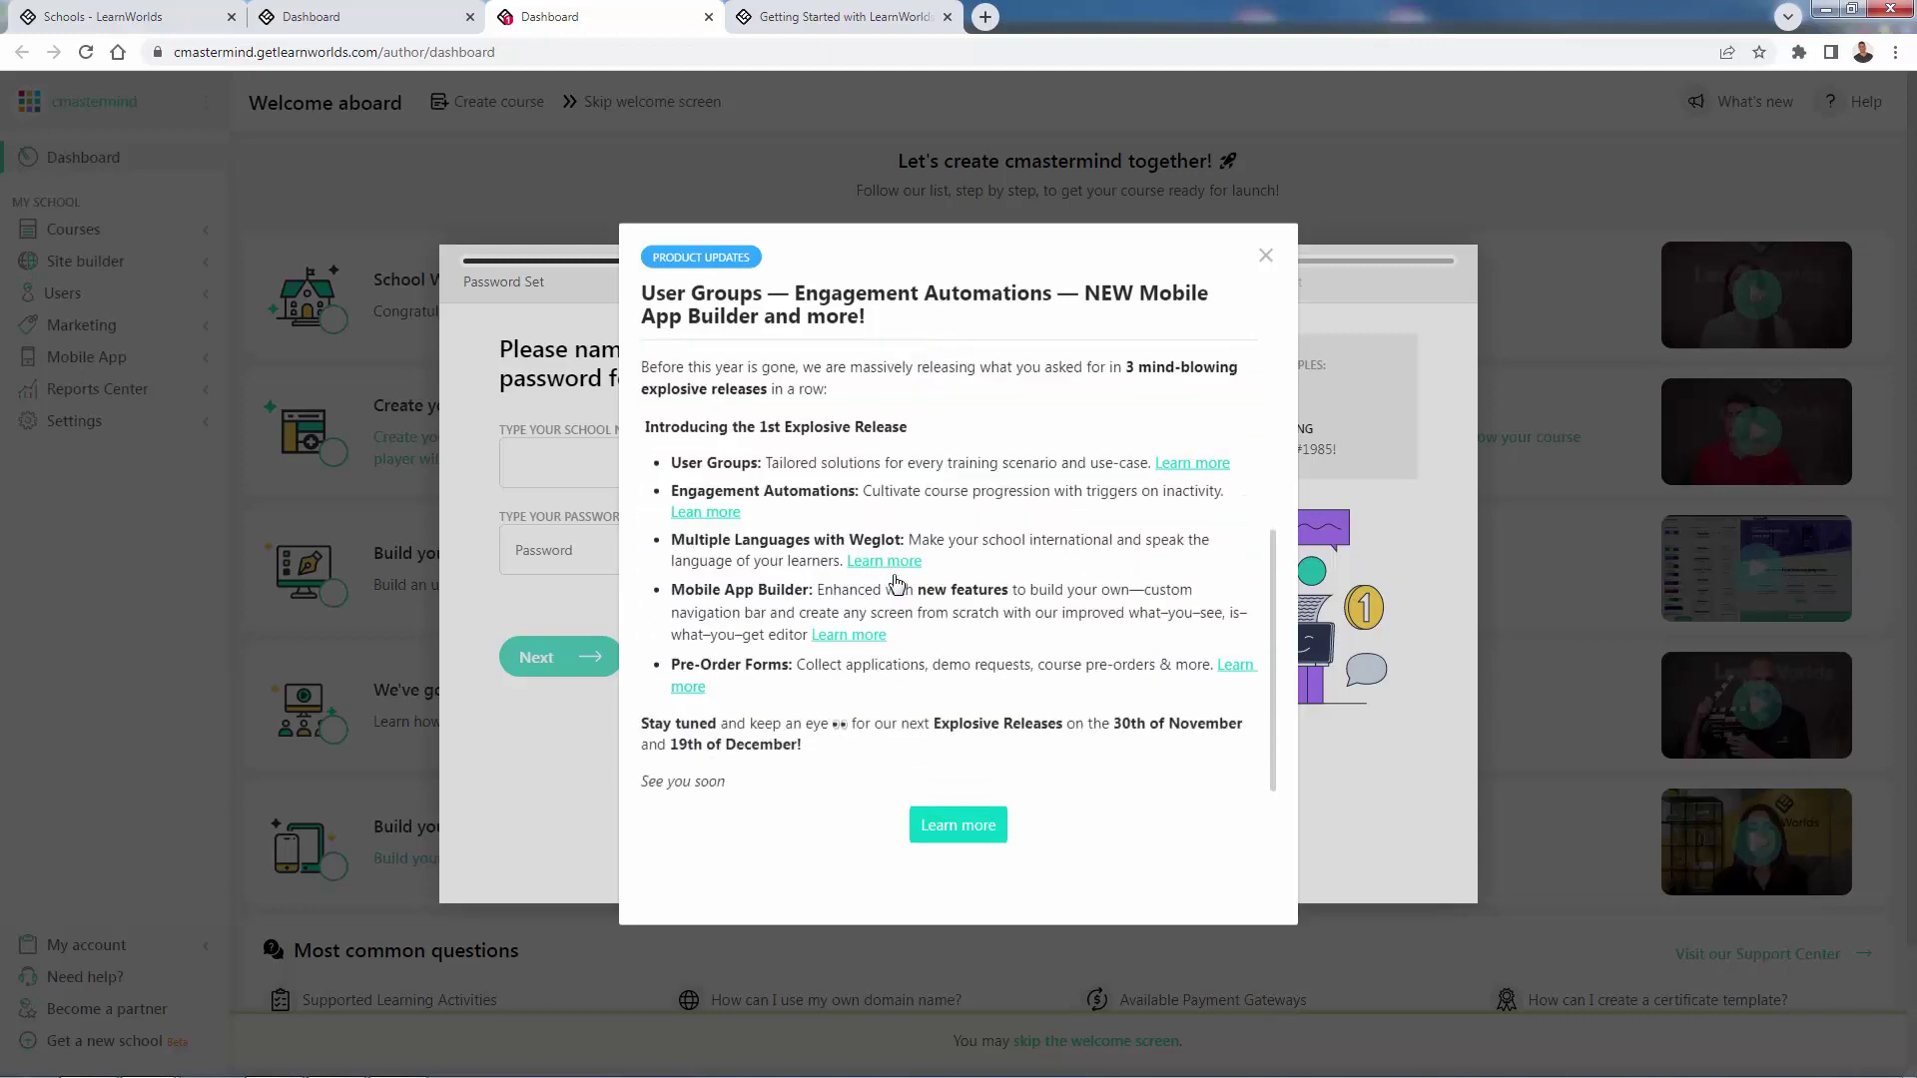
{"action": "scroll", "coordinate": [897, 639], "scroll_direction": "up", "scroll_amount": 3}
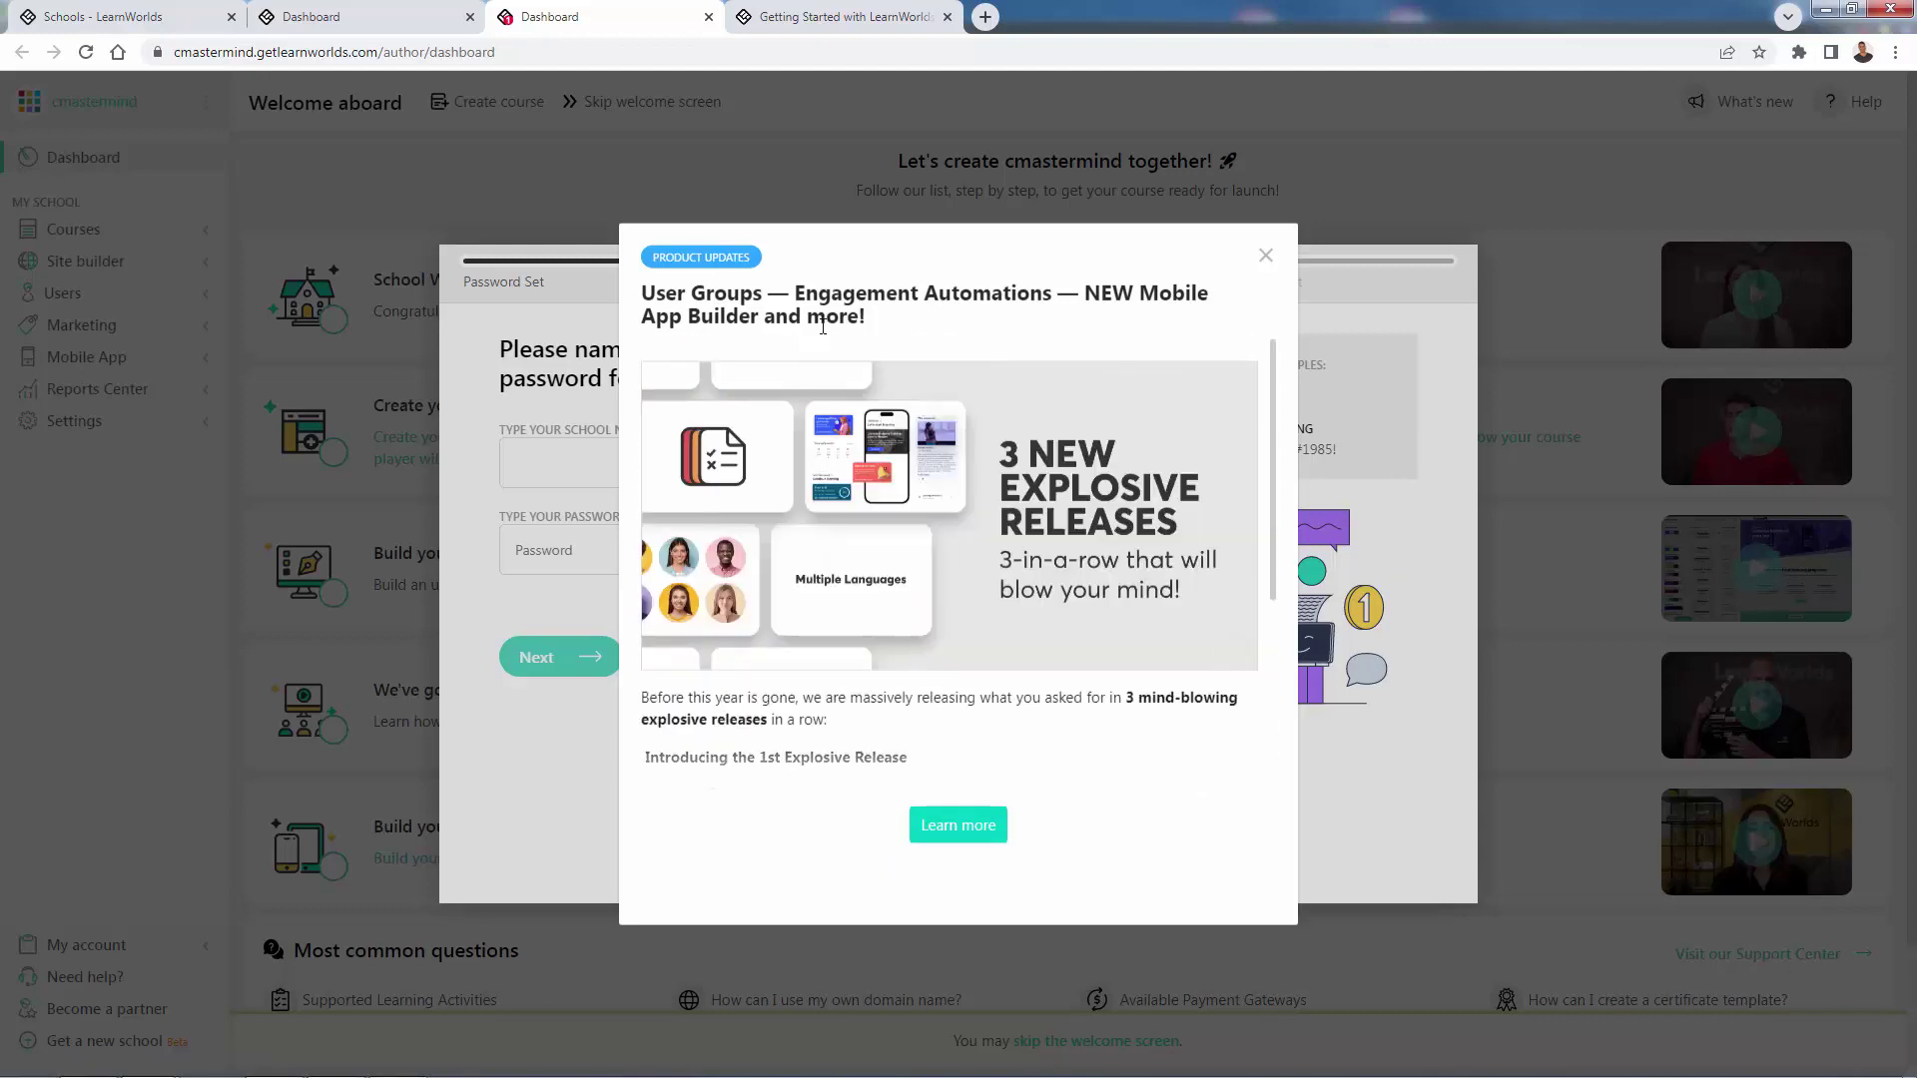
{"action": "left_click", "coordinate": [1265, 255]}
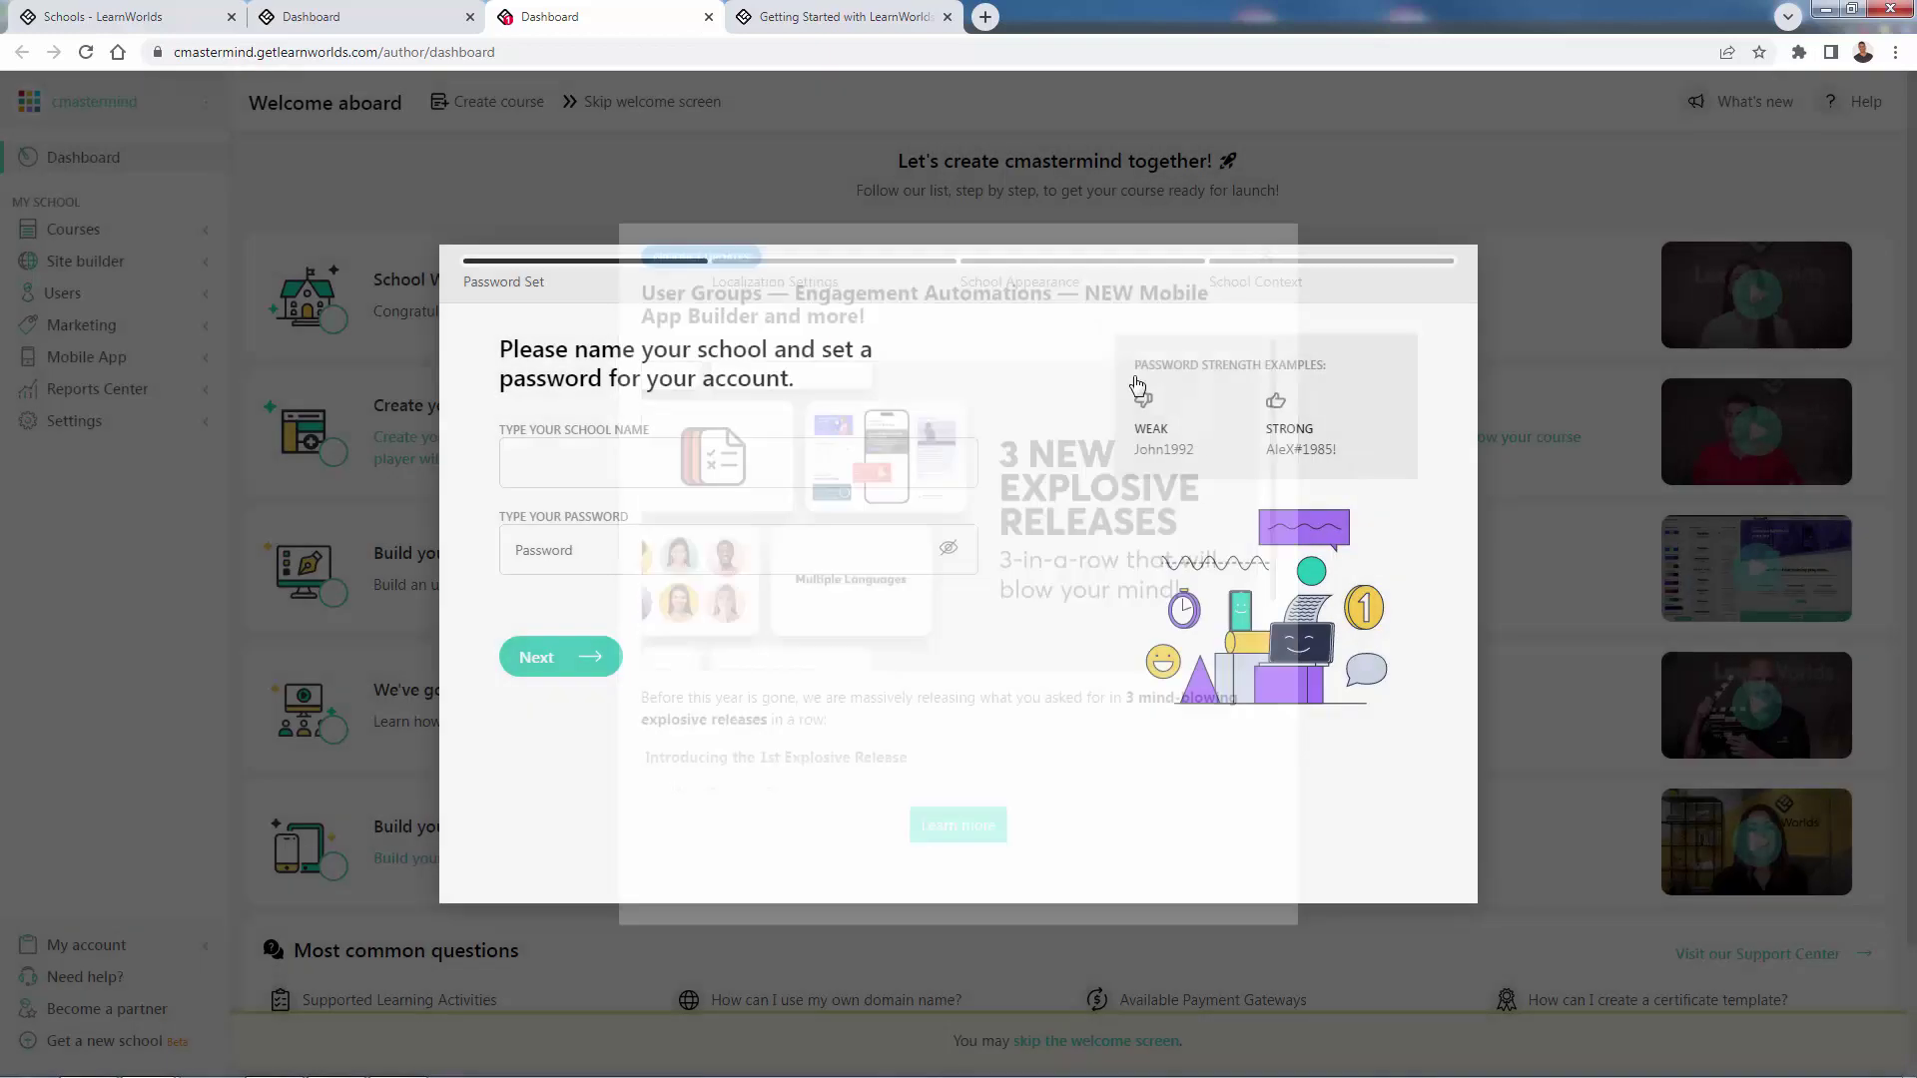
Name the school "Video Example", enter the account password and continue to the localization settings.
{"action": "mouse_move", "coordinate": [963, 1074]}
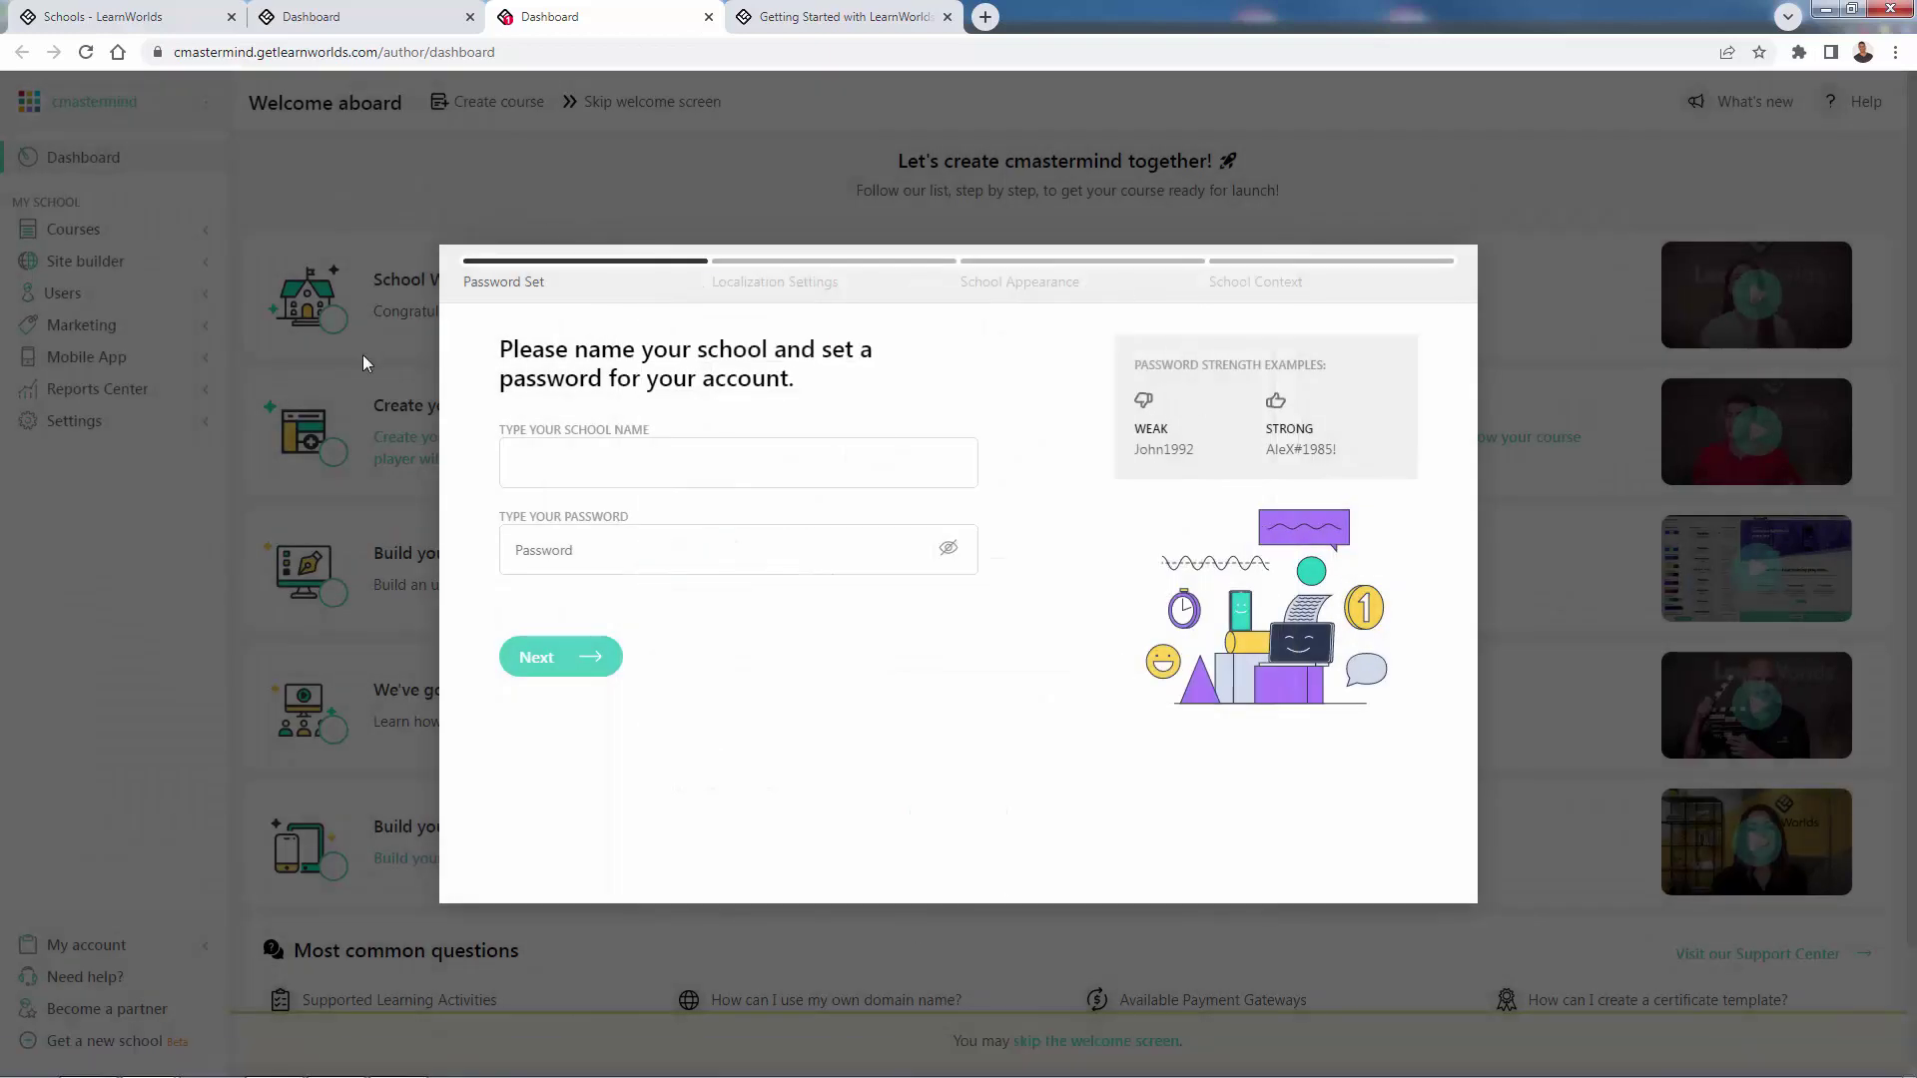
{"action": "left_click_drag", "start_coordinate": [493, 357], "coordinate": [747, 380]}
{"action": "left_click", "coordinate": [748, 381]}
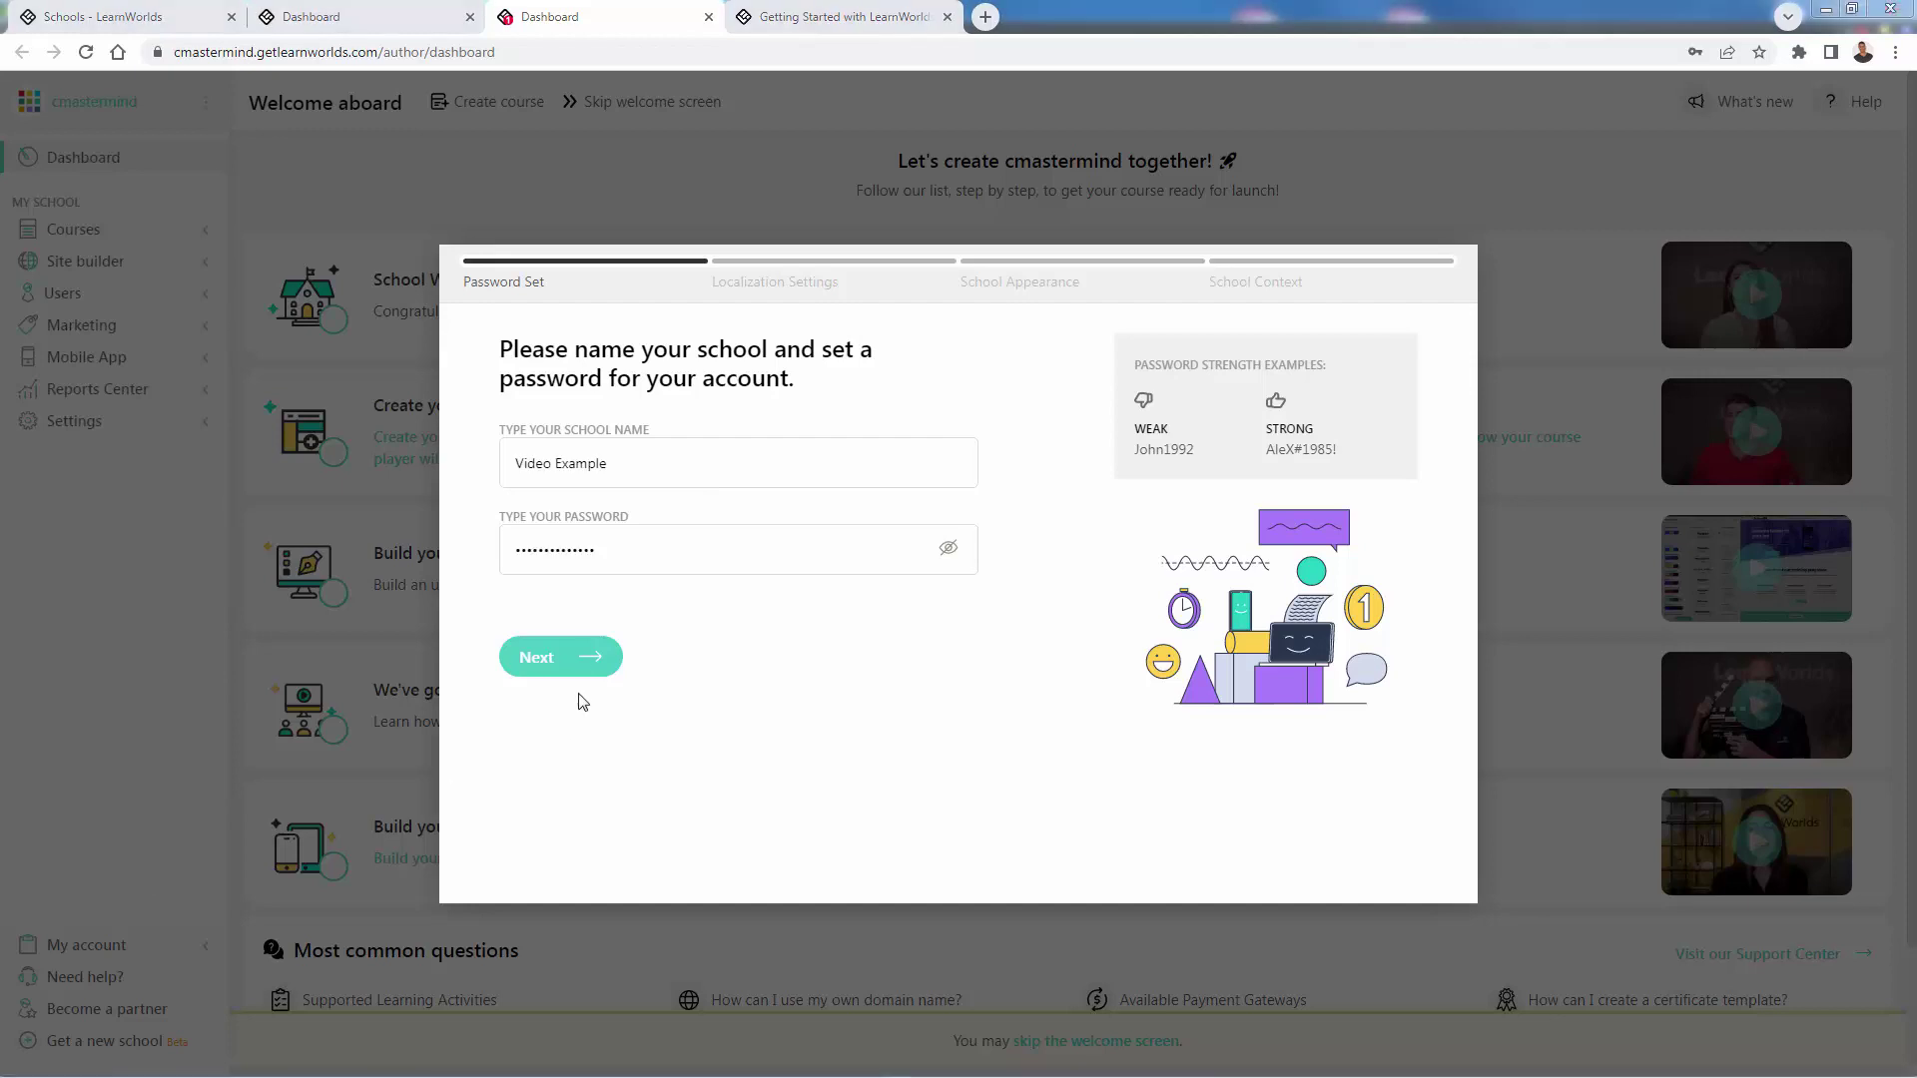
{"action": "left_click", "coordinate": [576, 659]}
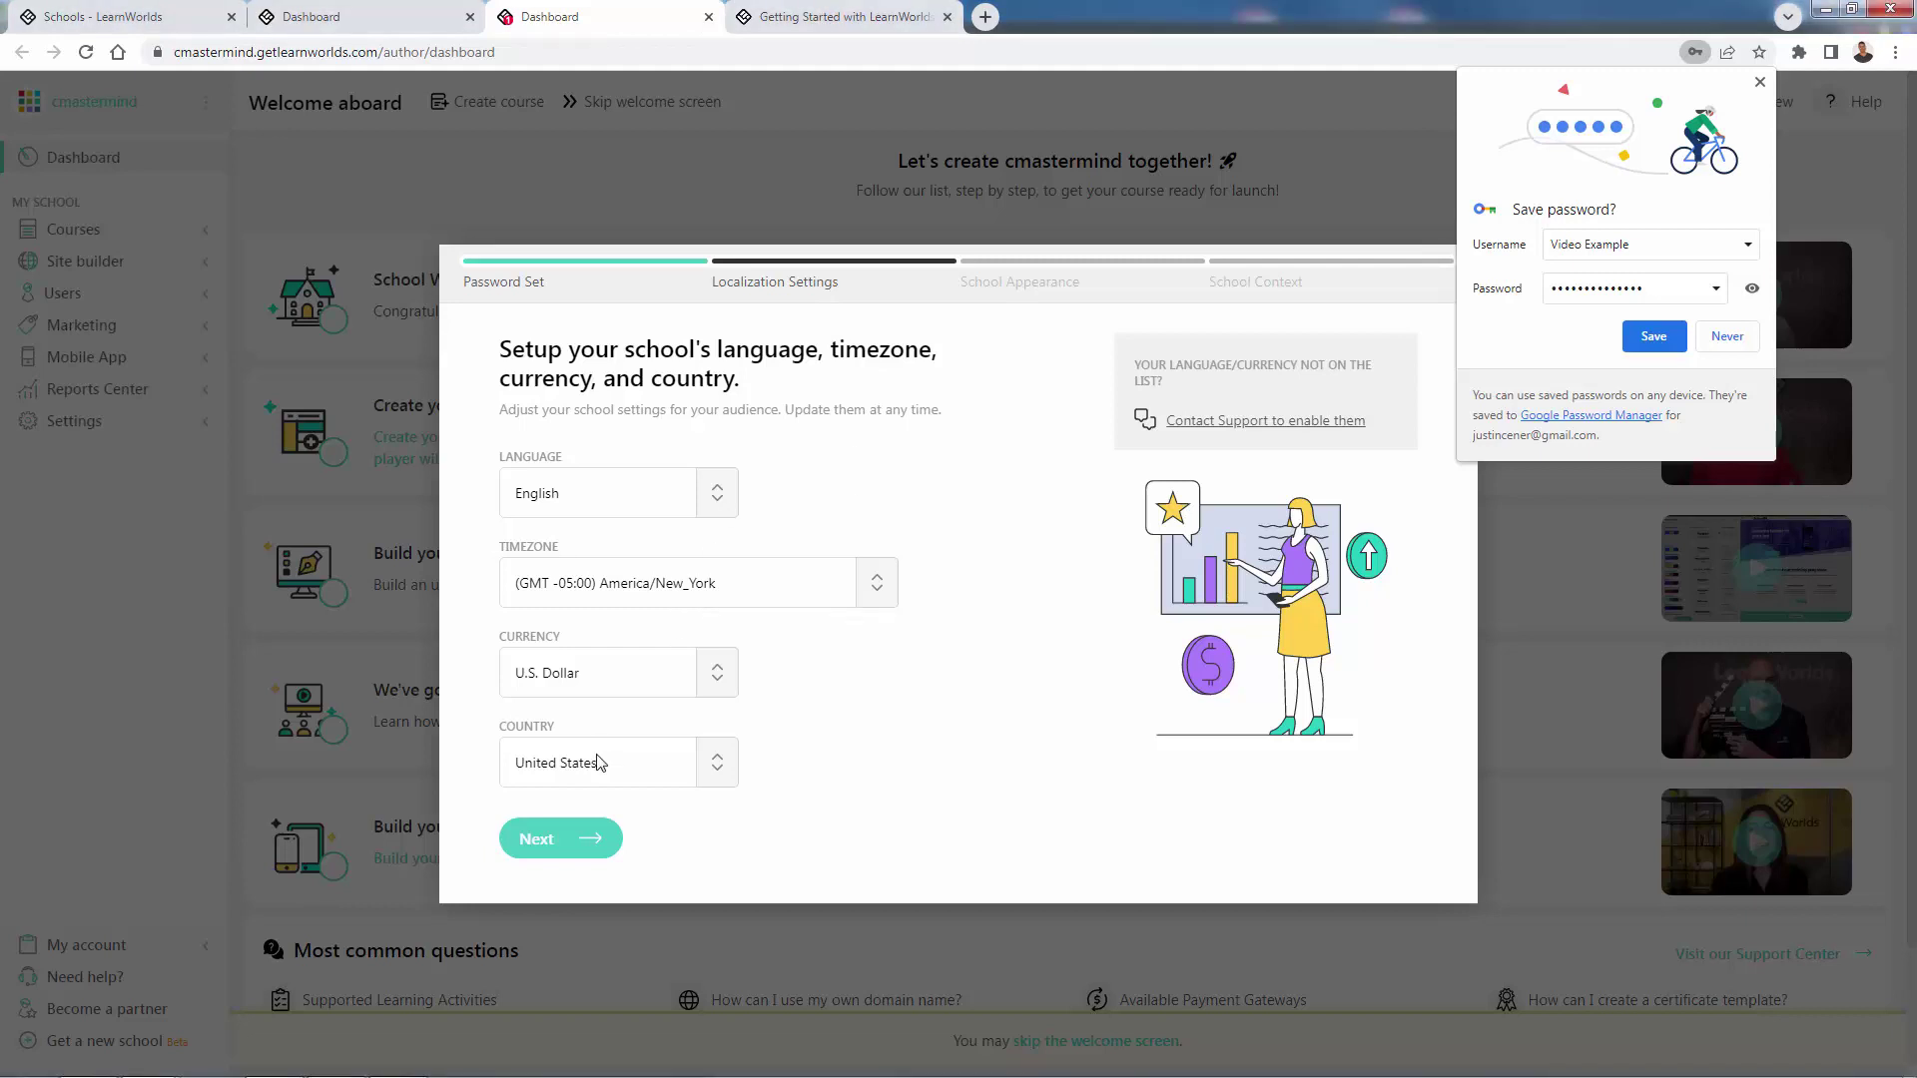
Look through the school's available timezones around America/New_York.
{"action": "left_click", "coordinate": [838, 591]}
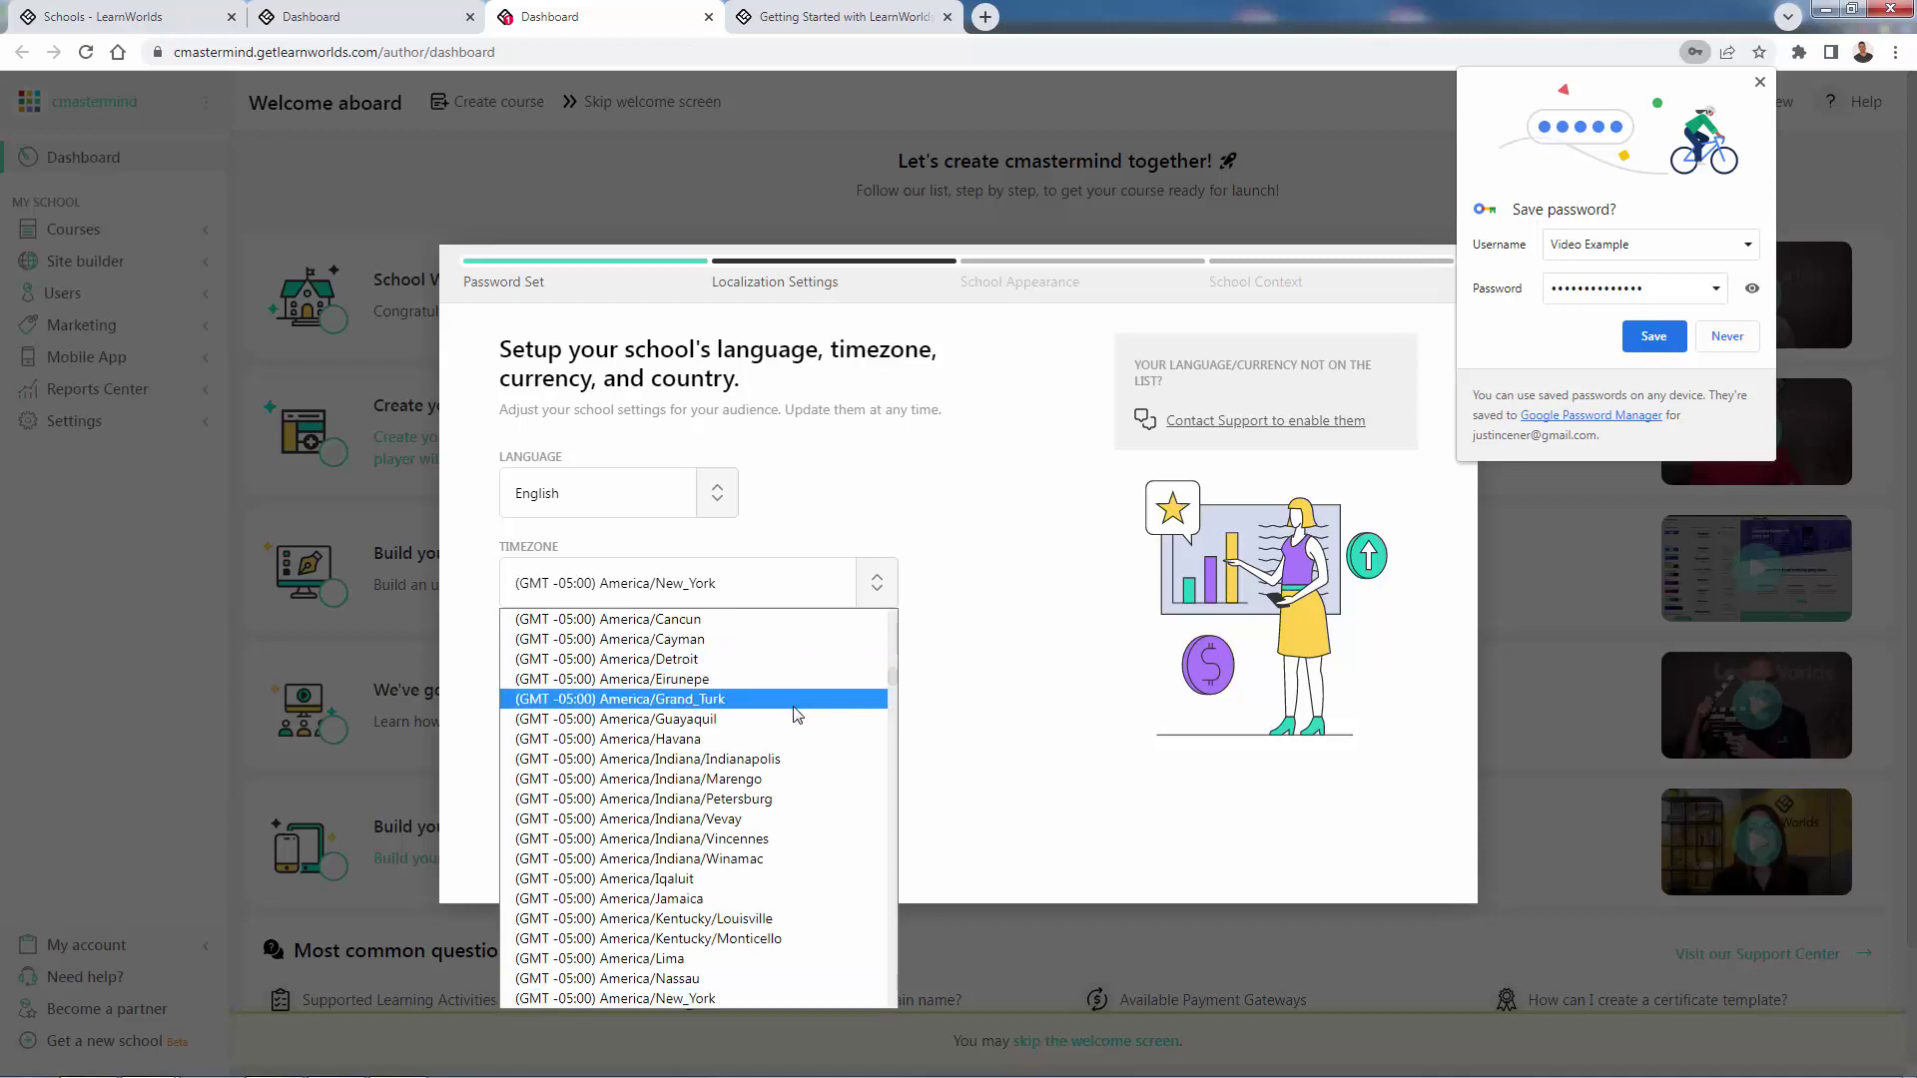
{"action": "scroll", "coordinate": [792, 762], "scroll_direction": "up", "scroll_amount": 3}
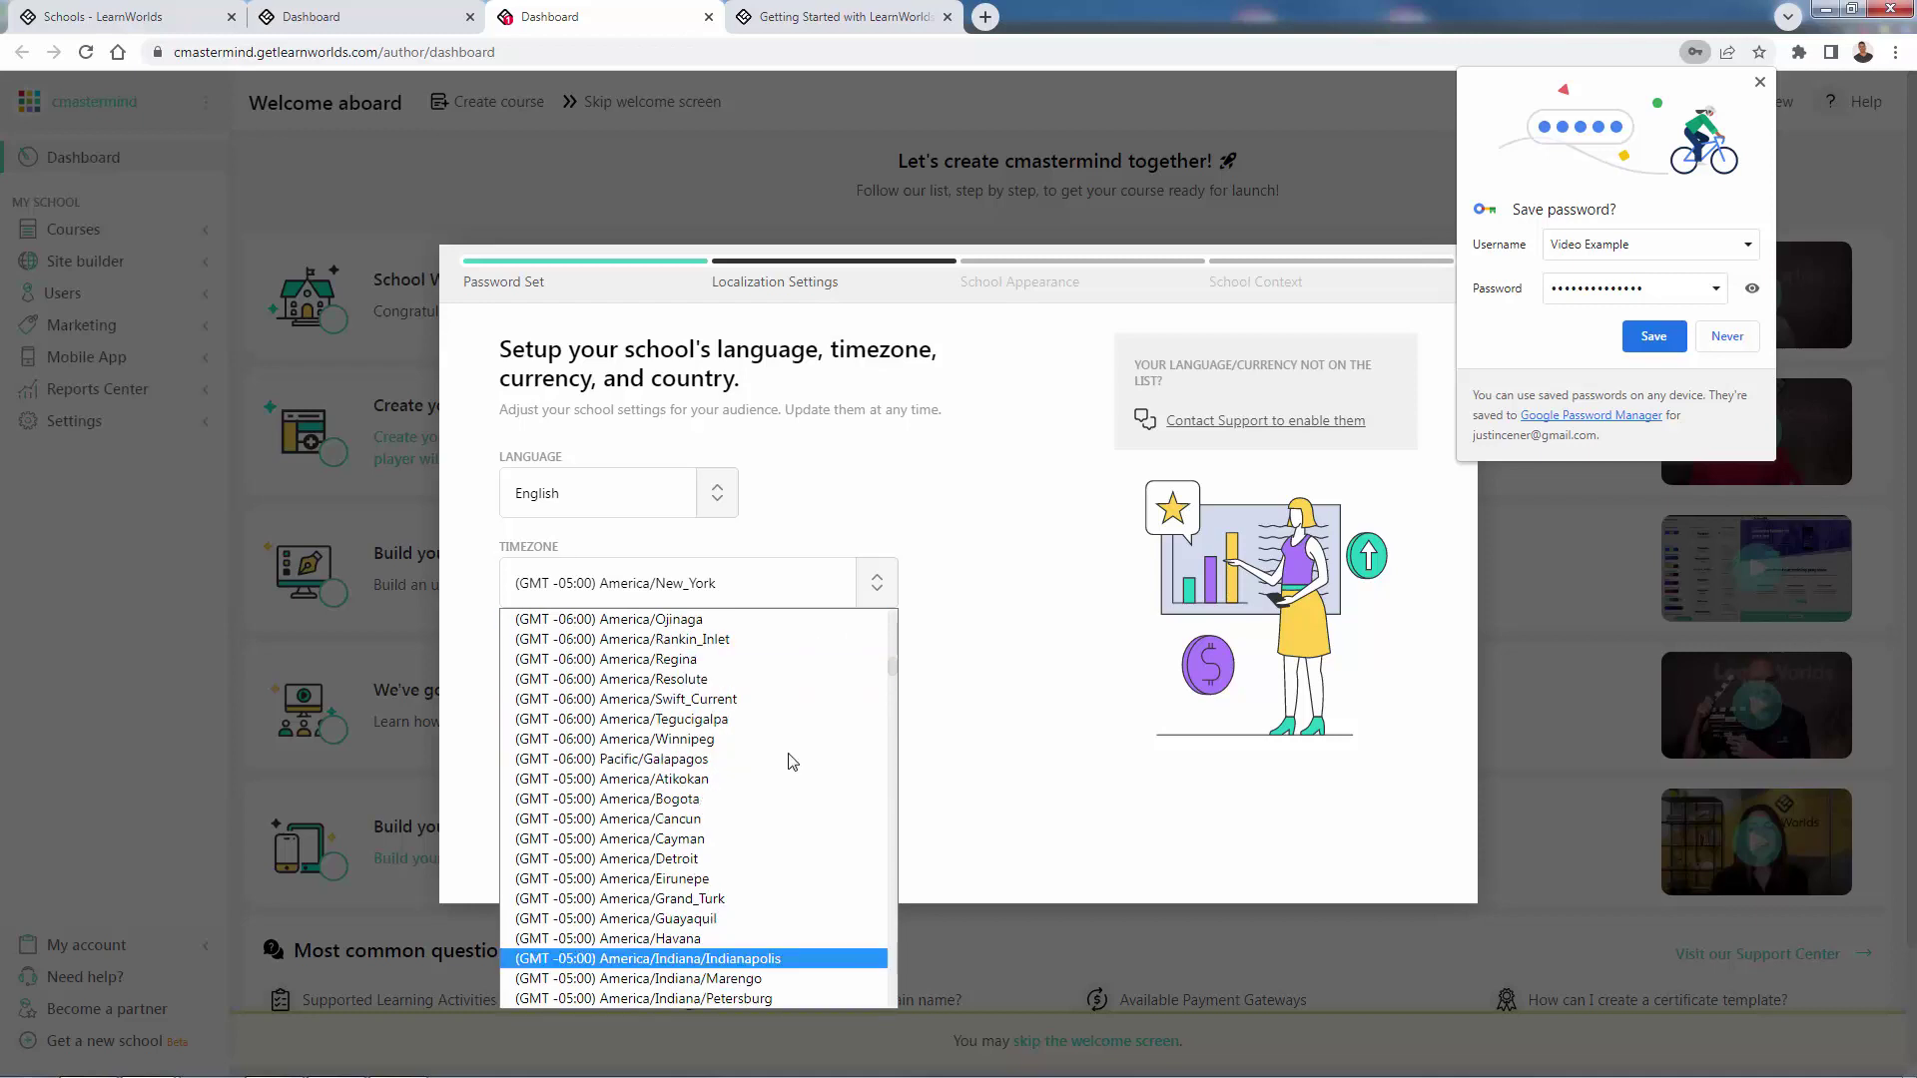
{"action": "scroll", "coordinate": [792, 762], "scroll_direction": "down", "scroll_amount": 3}
{"action": "scroll", "coordinate": [791, 762], "scroll_direction": "down", "scroll_amount": 3}
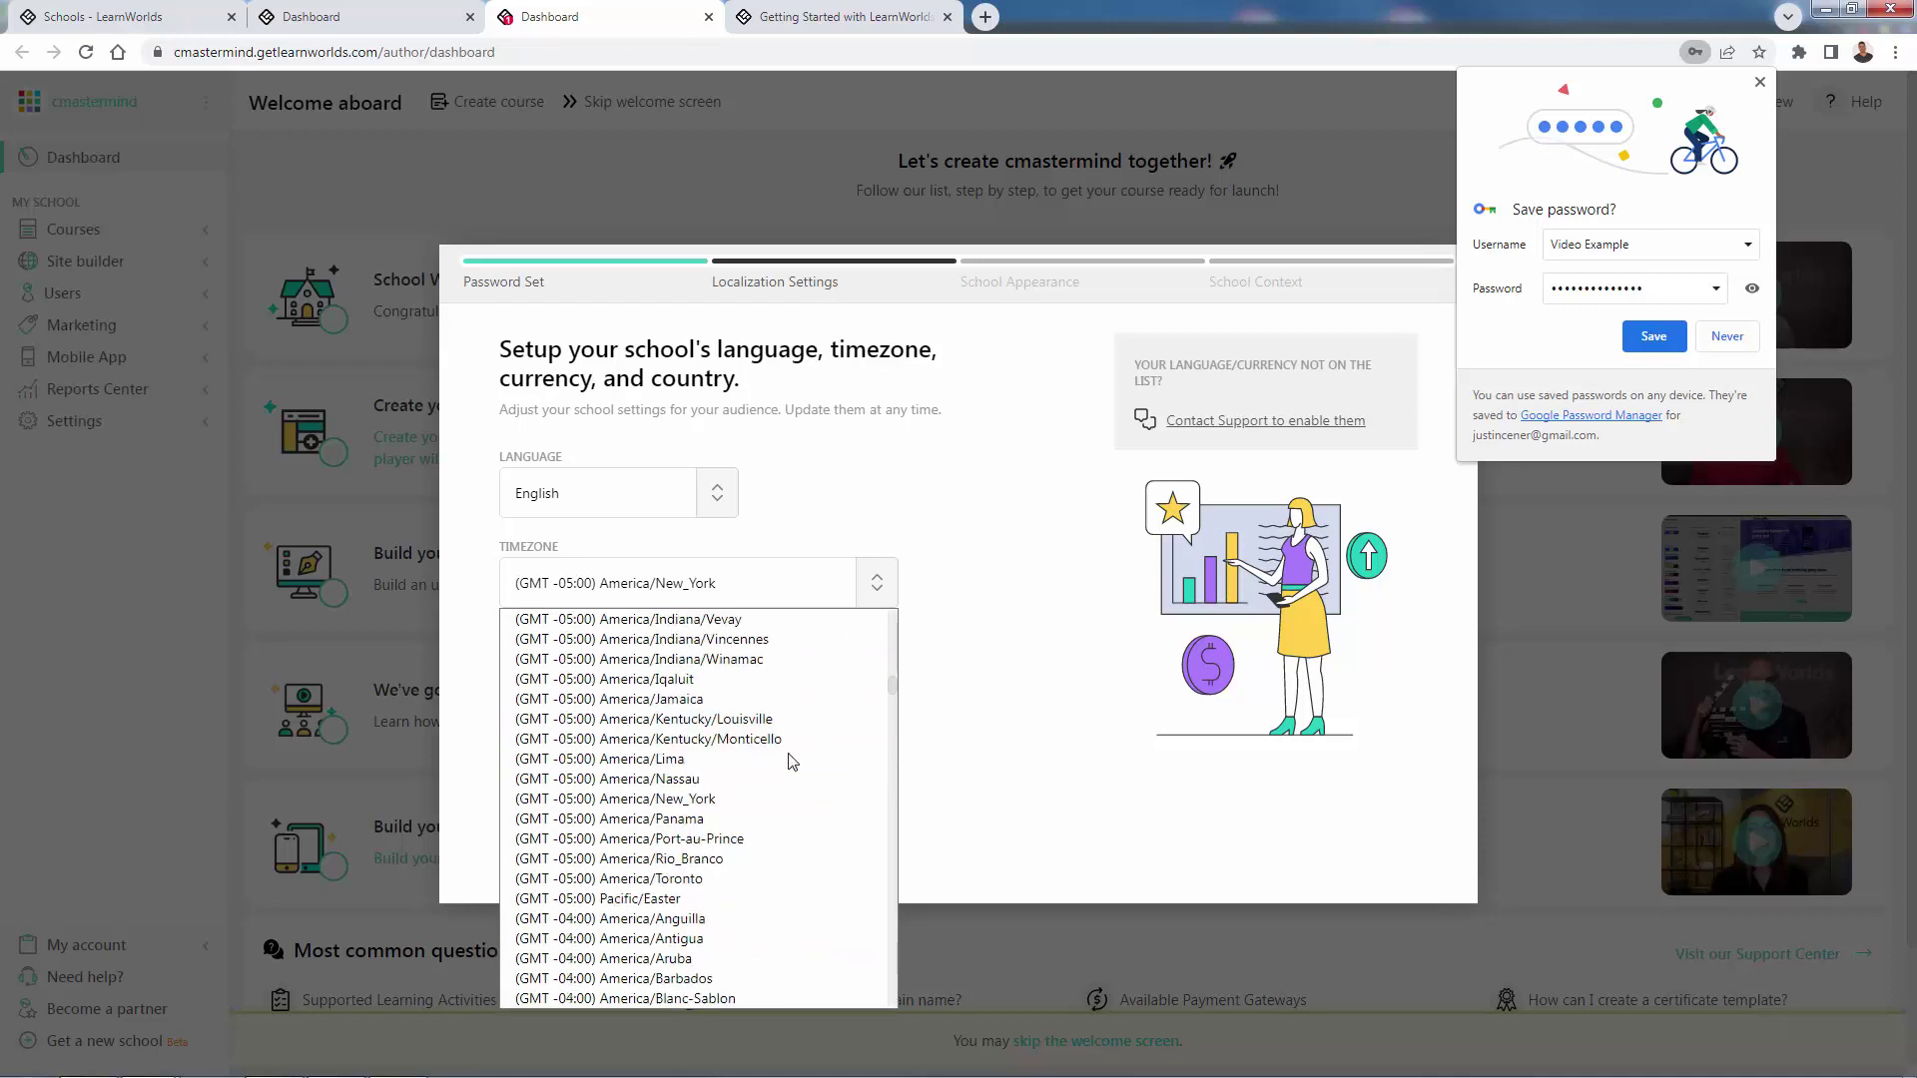
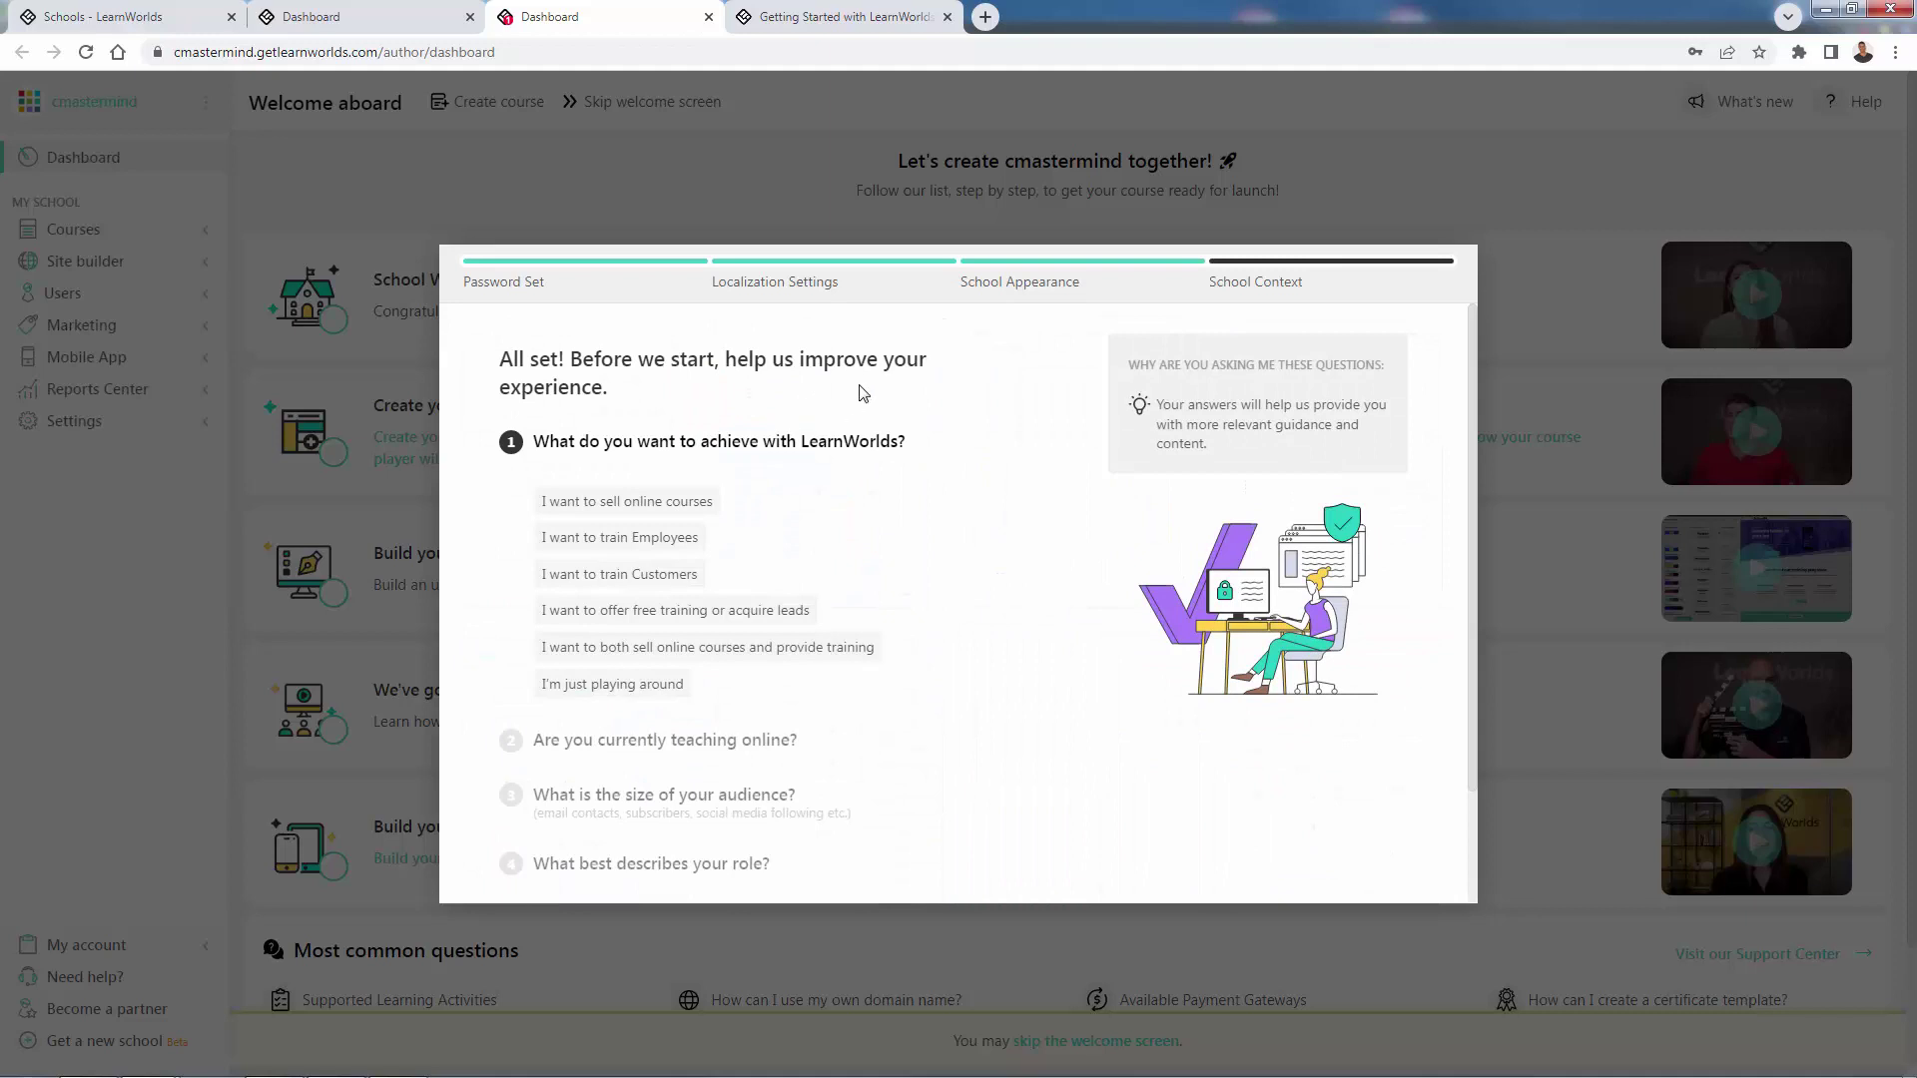
Answer the questionnaire with selling online courses, wanting to start teaching online, an audience of 0 and the role Coach.
{"action": "scroll", "coordinate": [898, 367], "scroll_direction": "down", "scroll_amount": 1}
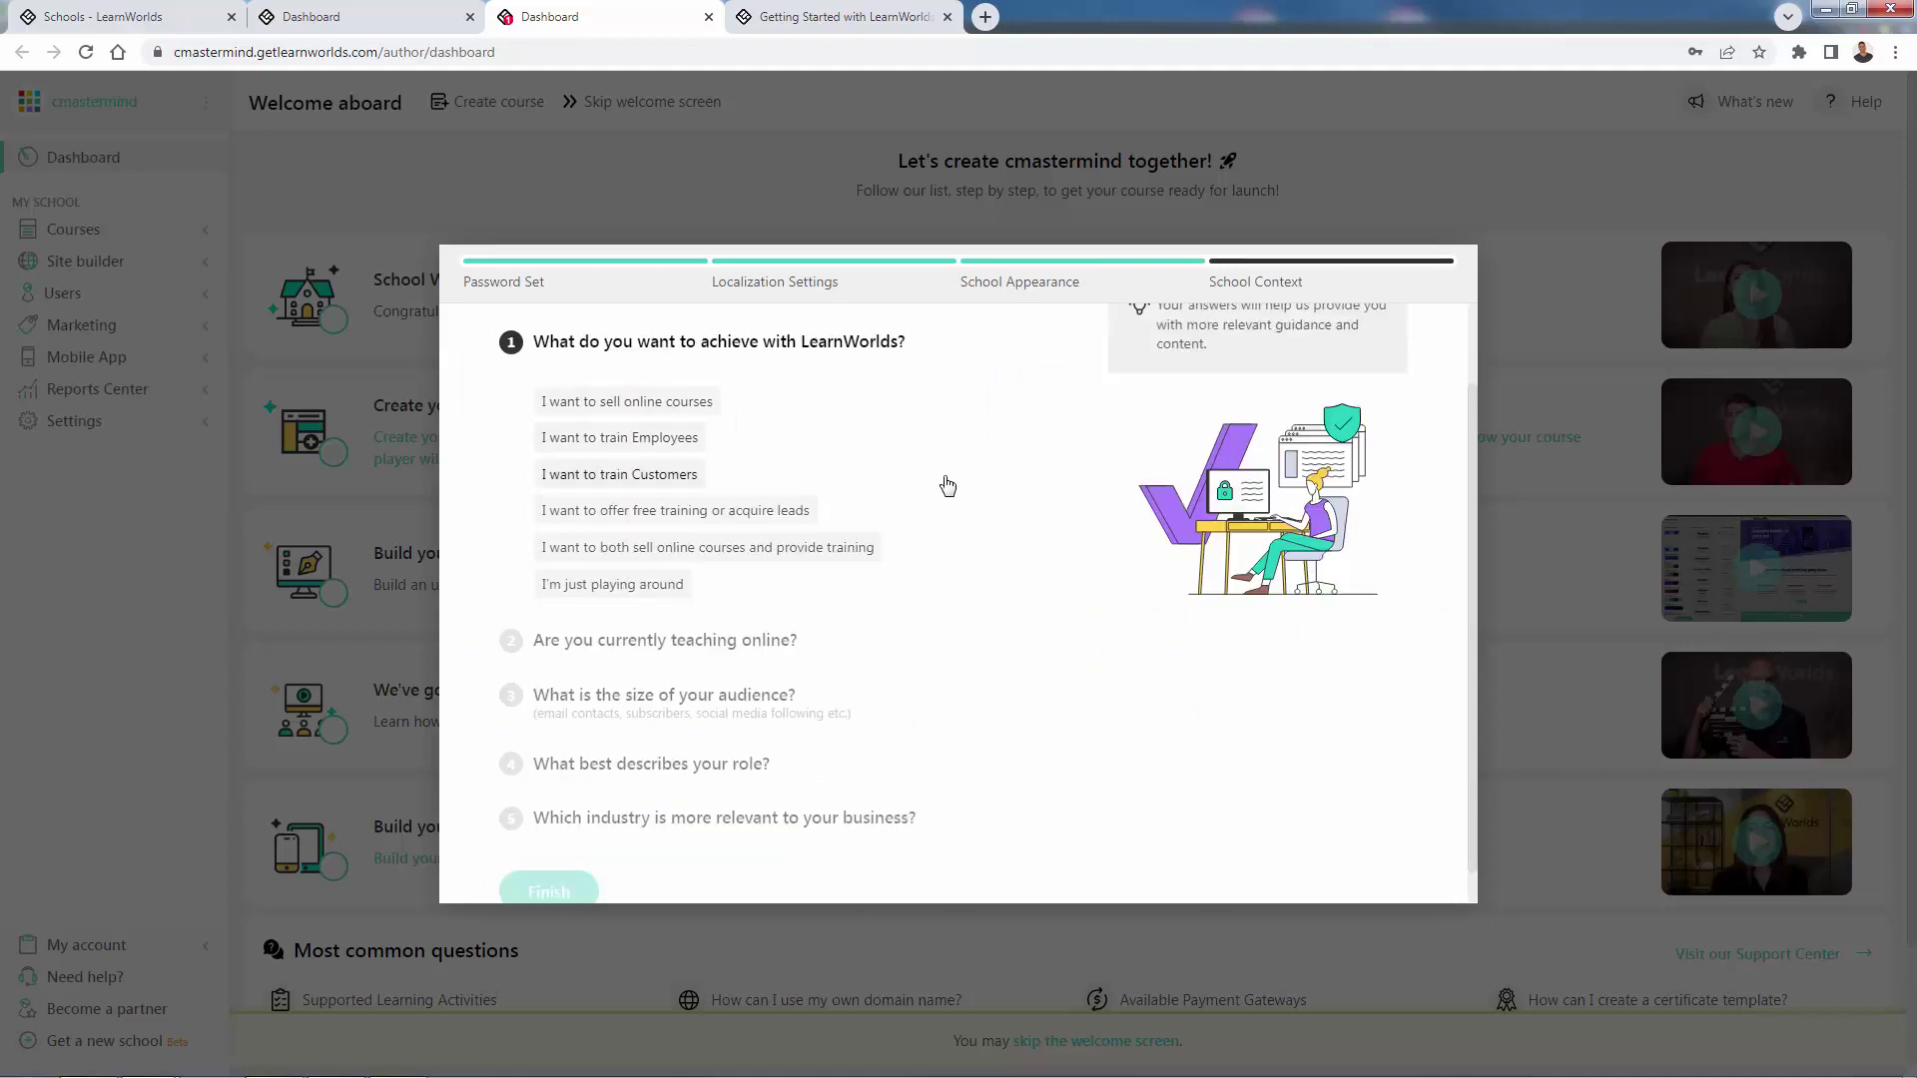
{"action": "left_click", "coordinate": [655, 404]}
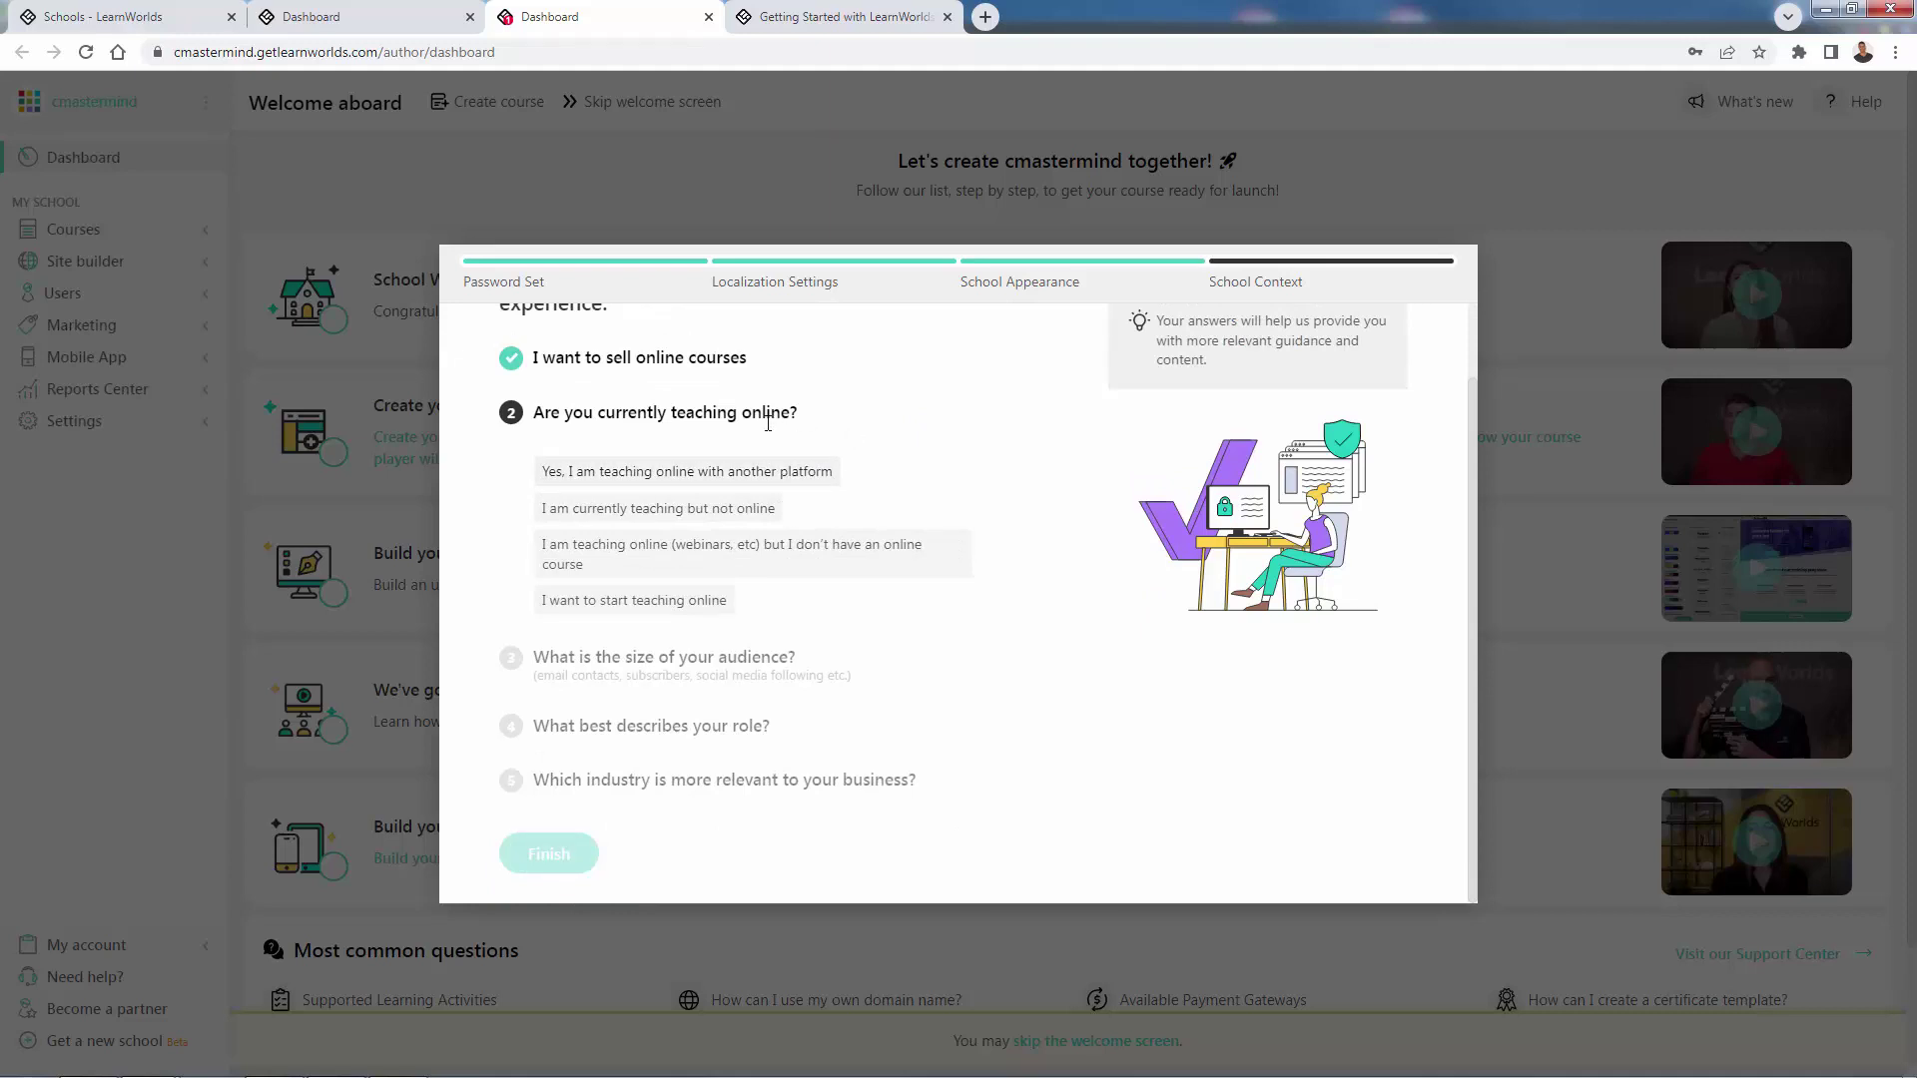
{"action": "left_click", "coordinate": [648, 603]}
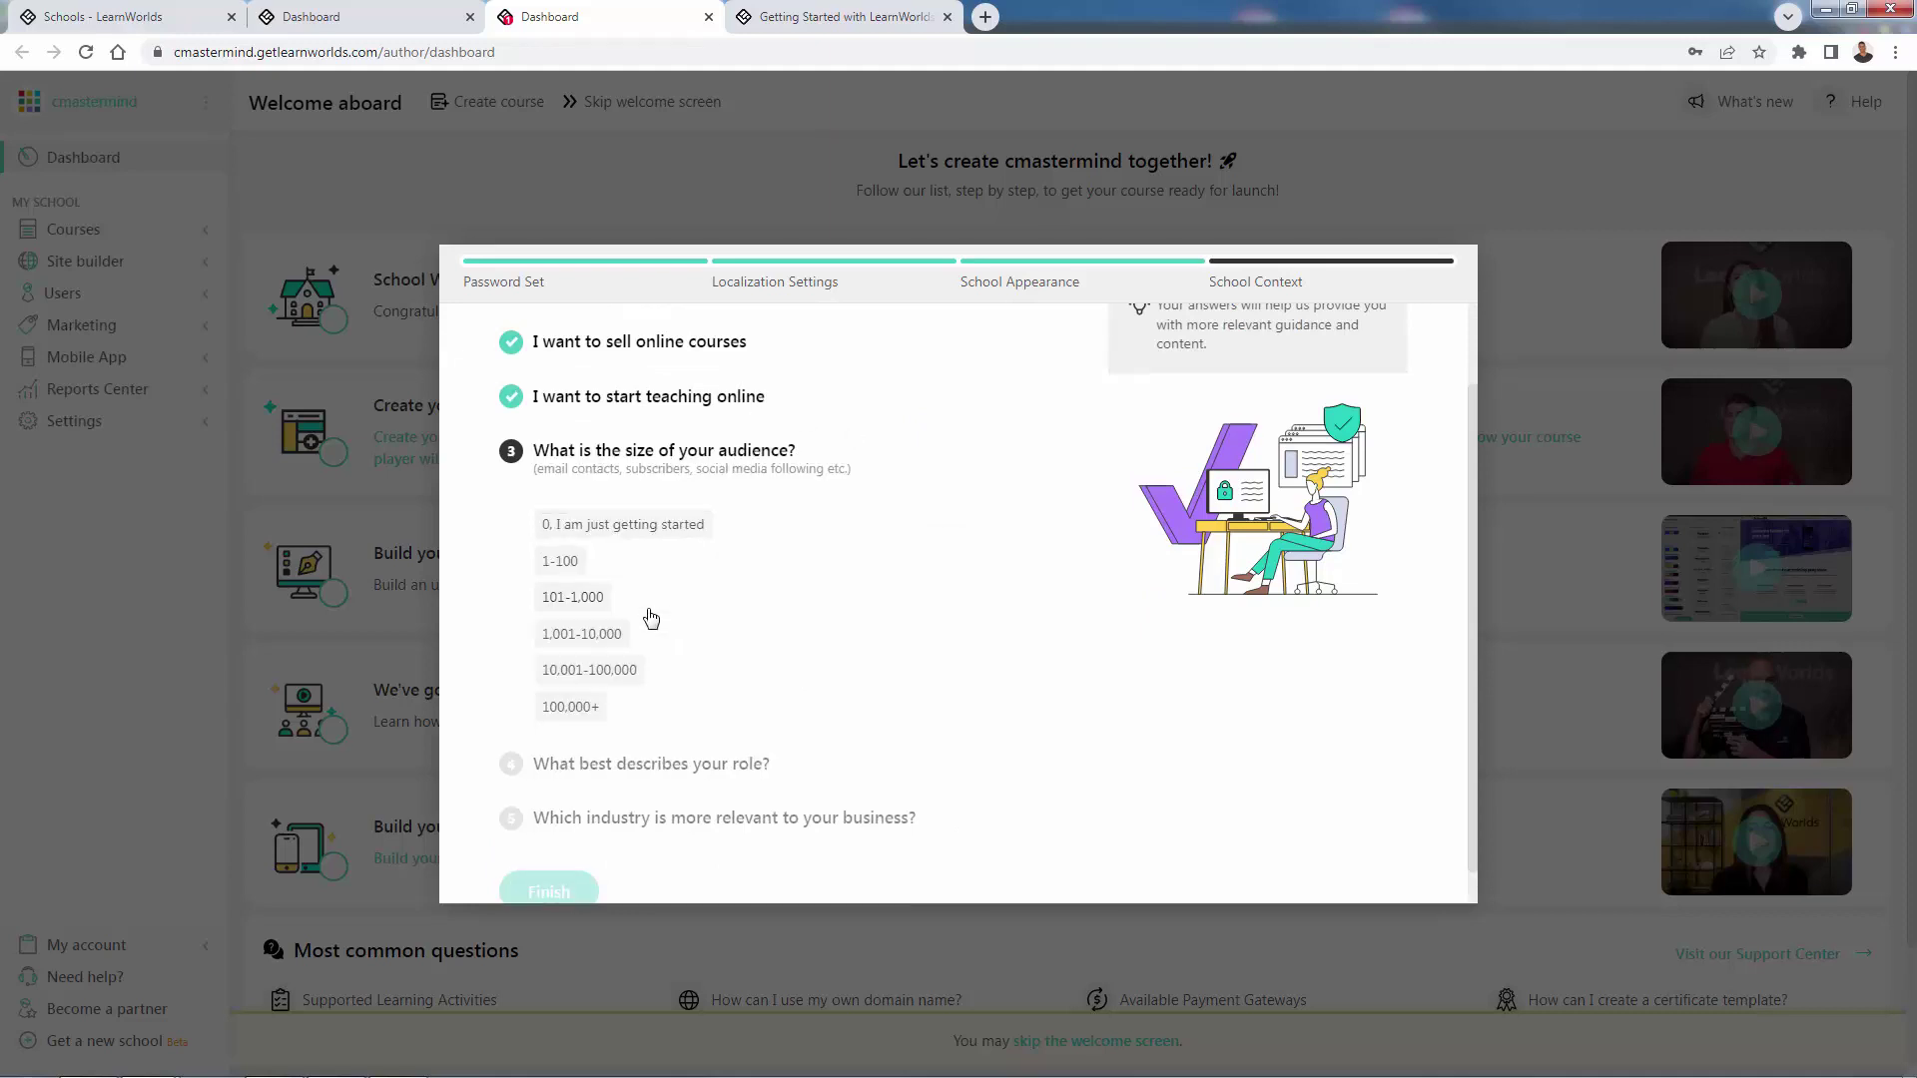
{"action": "left_click", "coordinate": [679, 528]}
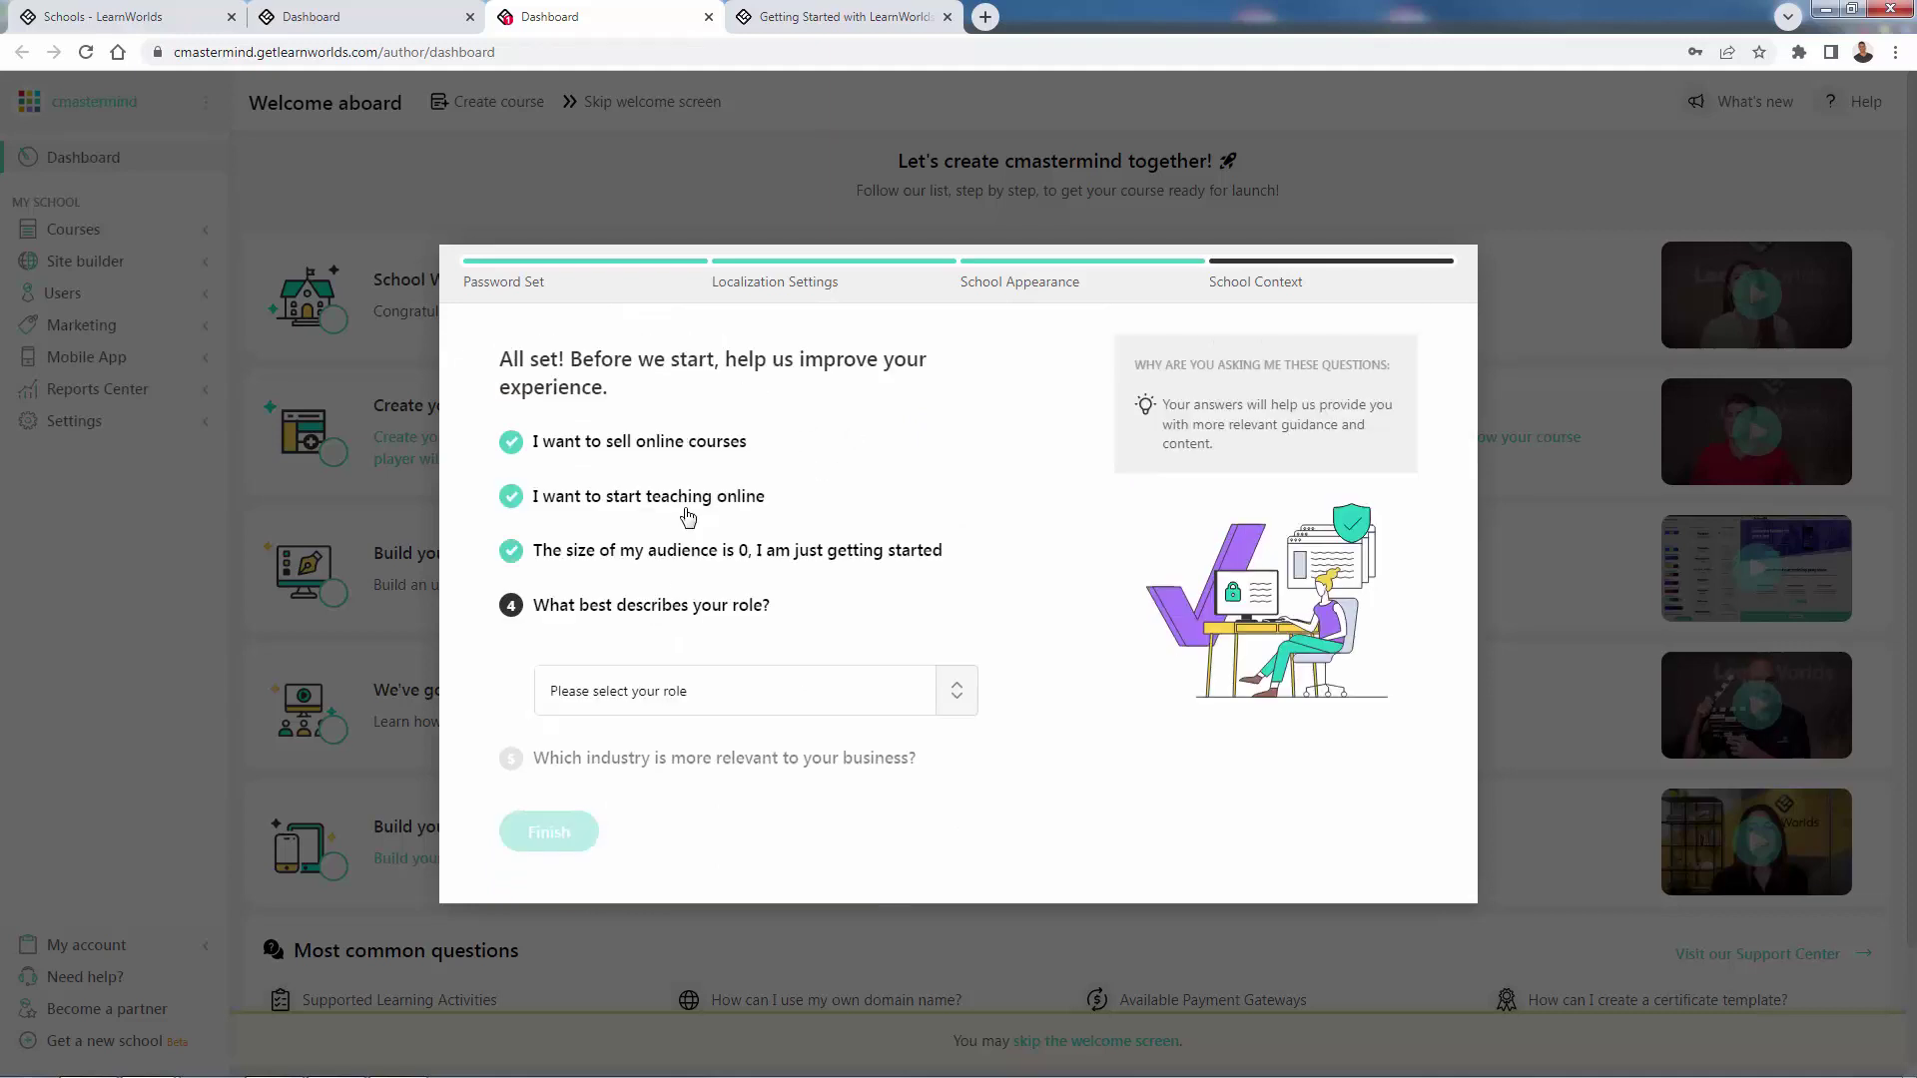
{"action": "left_click", "coordinate": [713, 685]}
{"action": "left_click", "coordinate": [687, 789]}
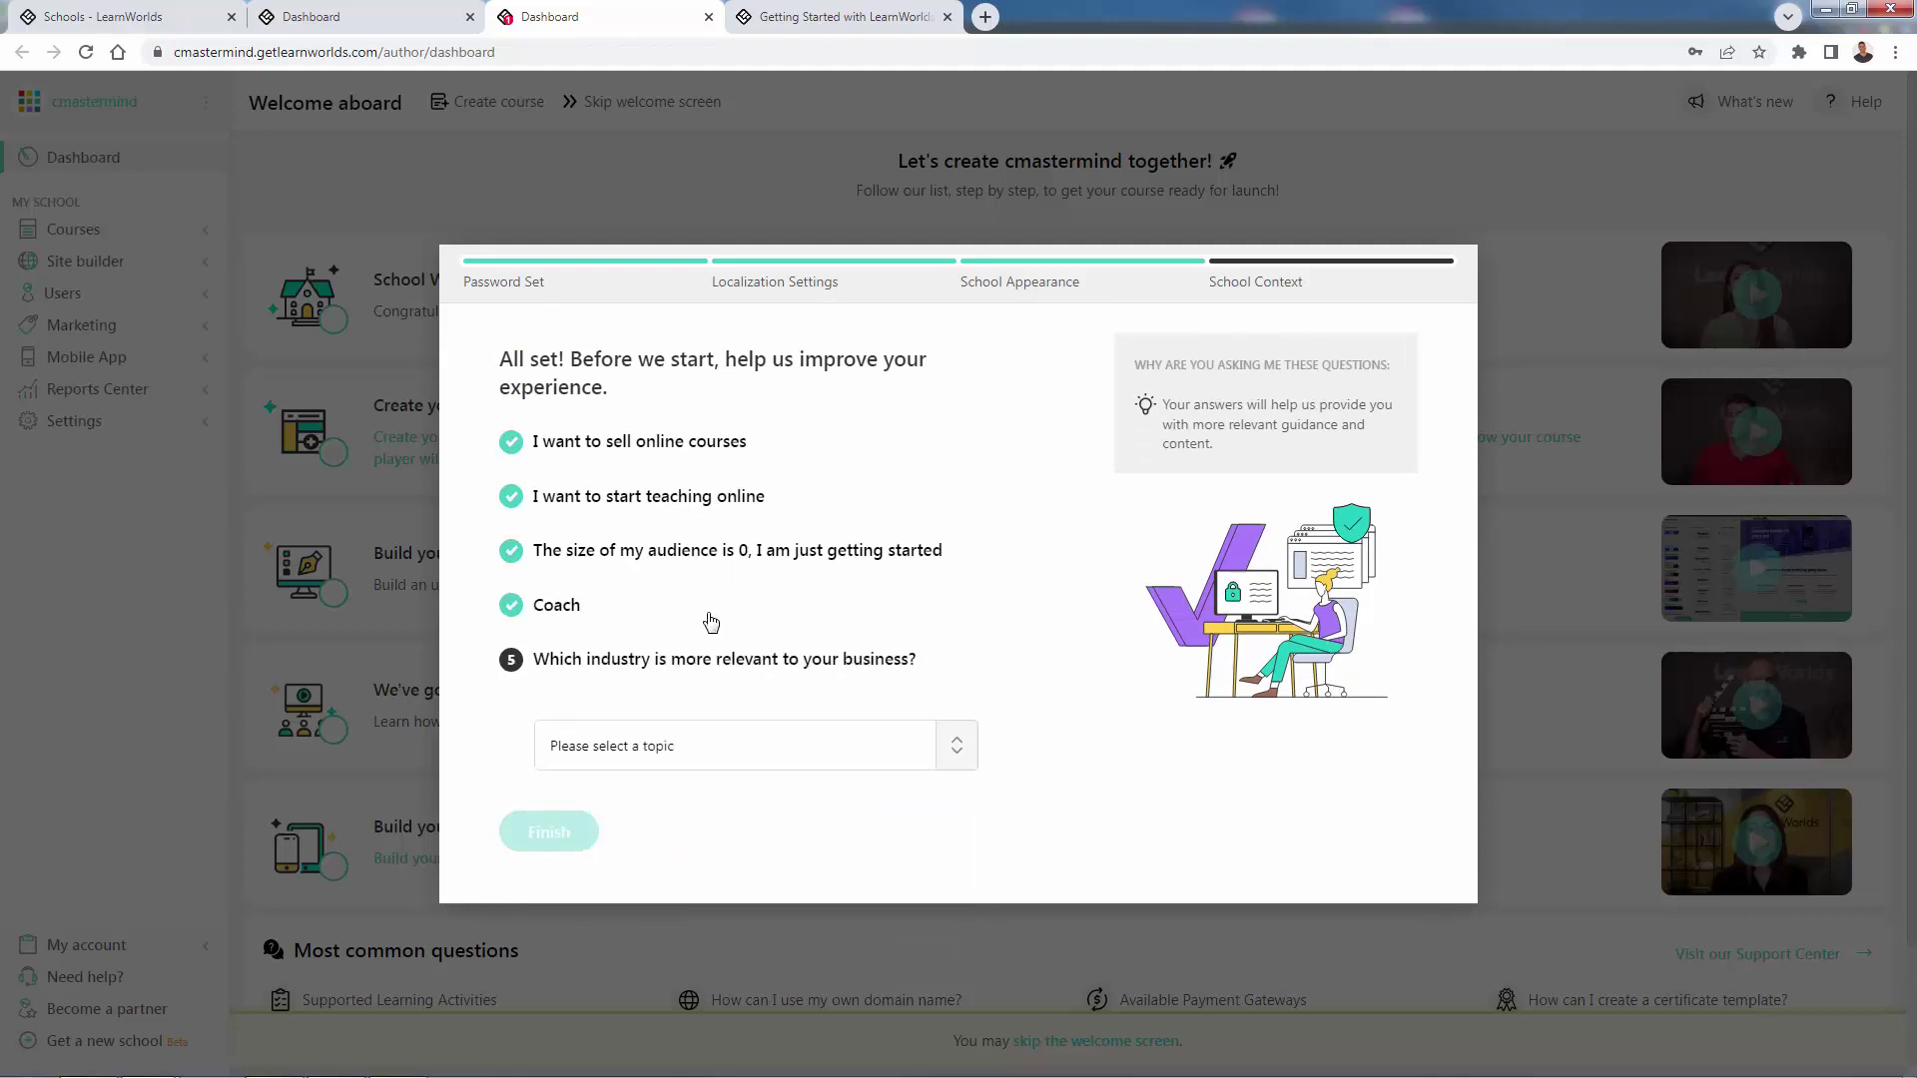
Set the business's industry to Personal development & Mental health and finish the setup wizard to start building the school.
{"action": "left_click", "coordinate": [676, 751]}
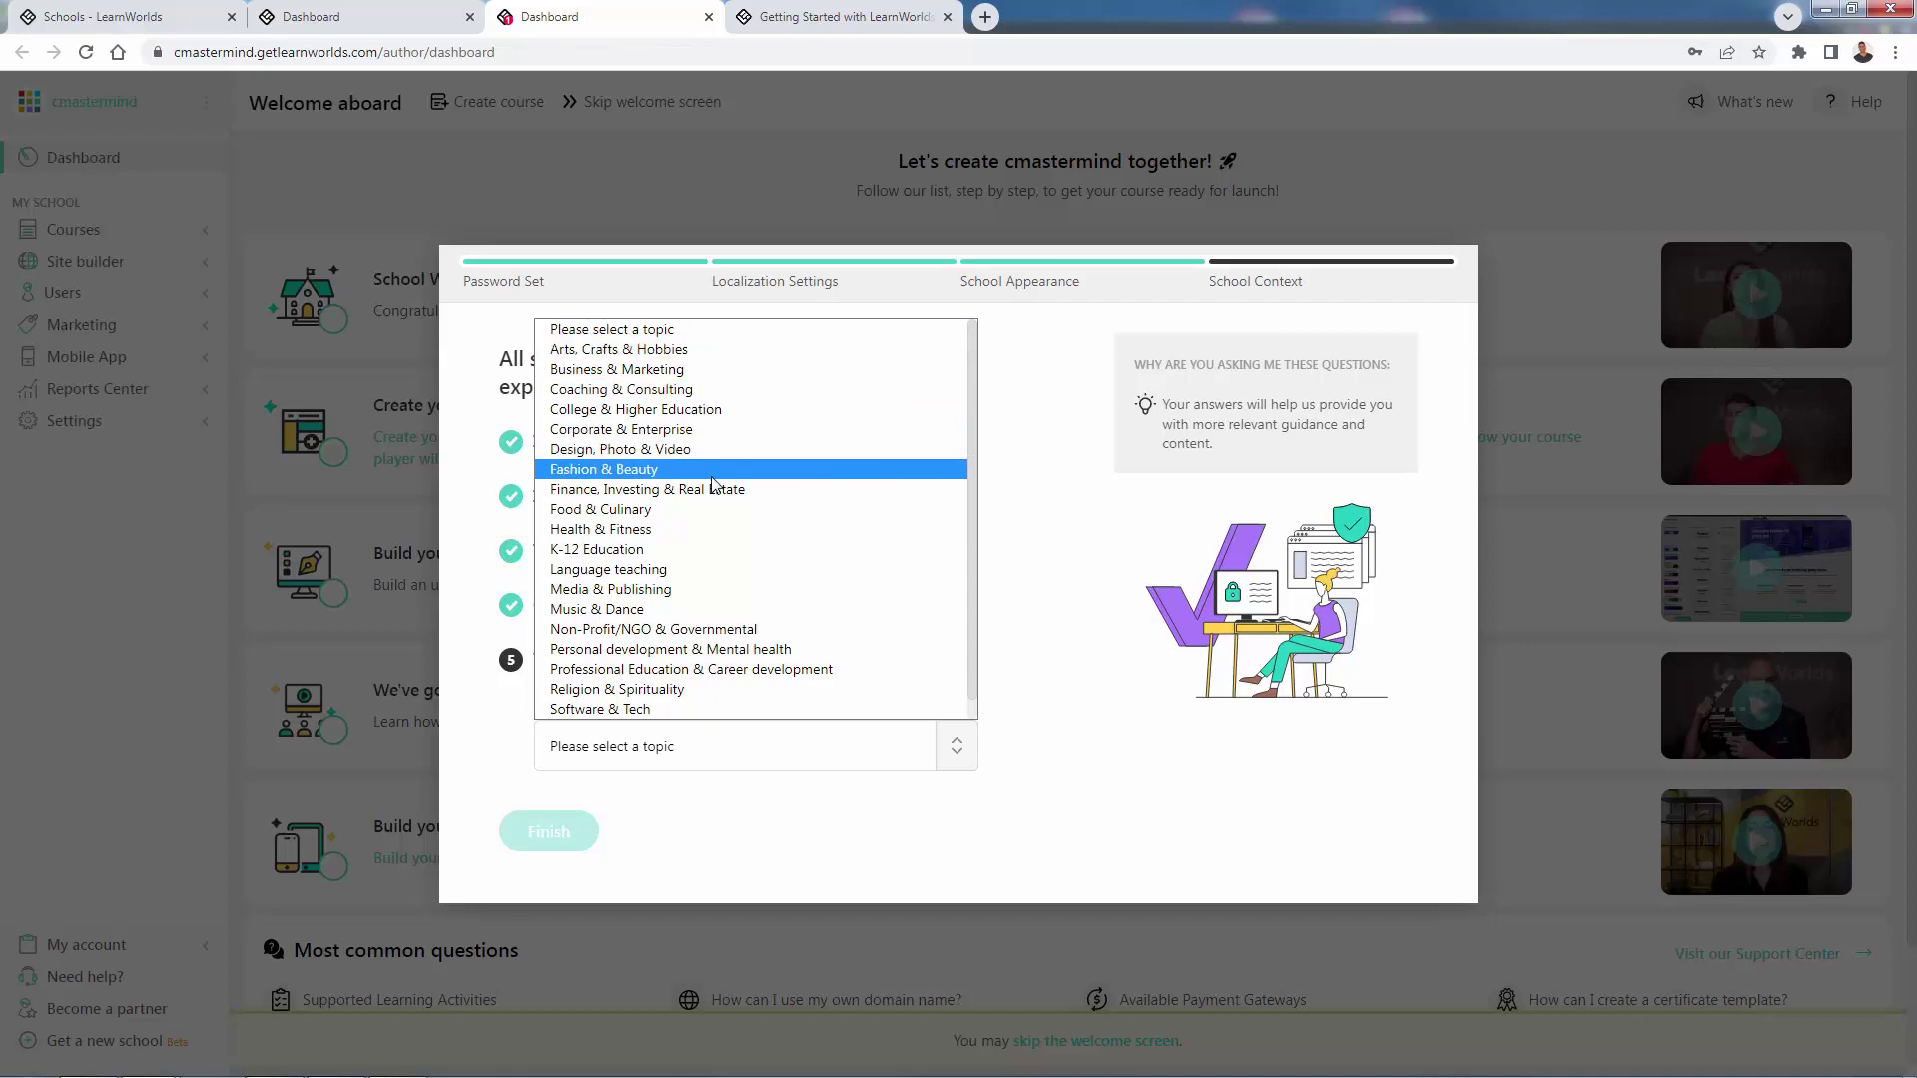
{"action": "left_click", "coordinate": [696, 531]}
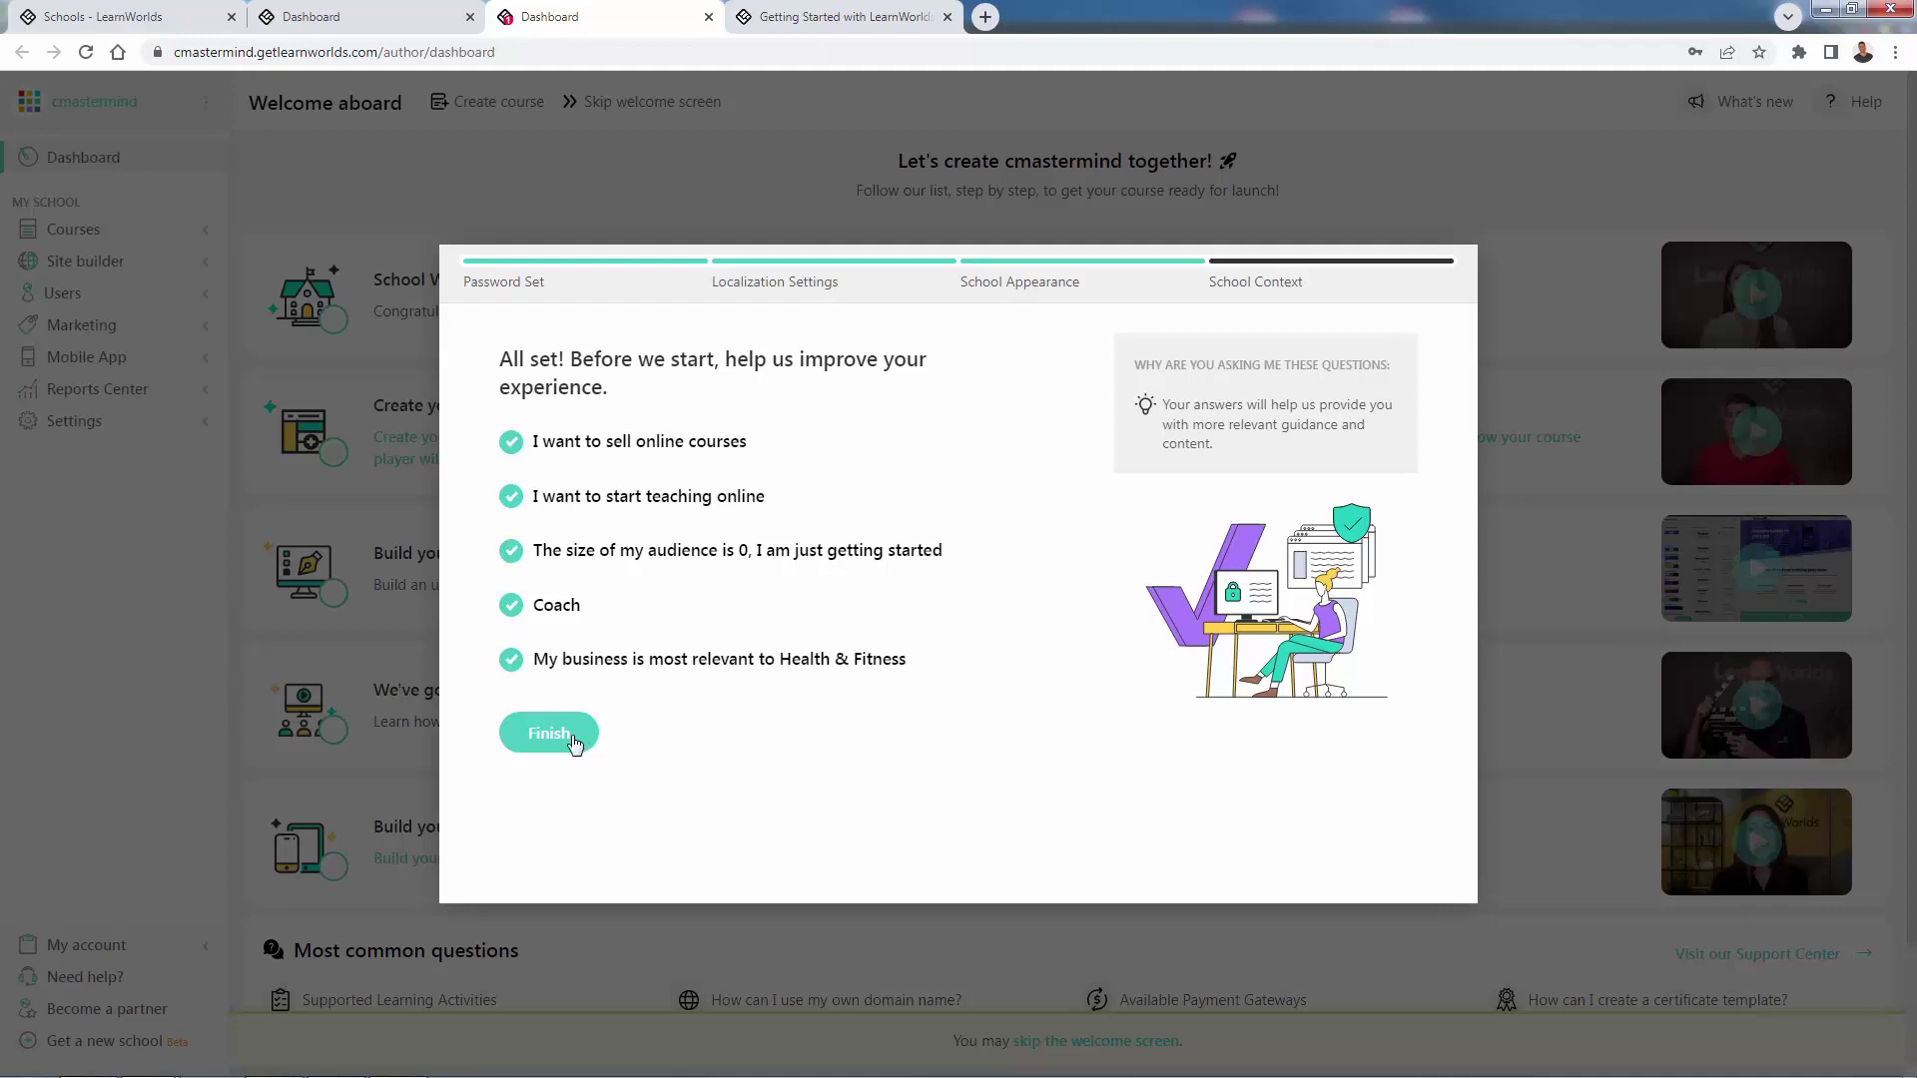
{"action": "left_click", "coordinate": [601, 667]}
{"action": "left_click", "coordinate": [639, 737]}
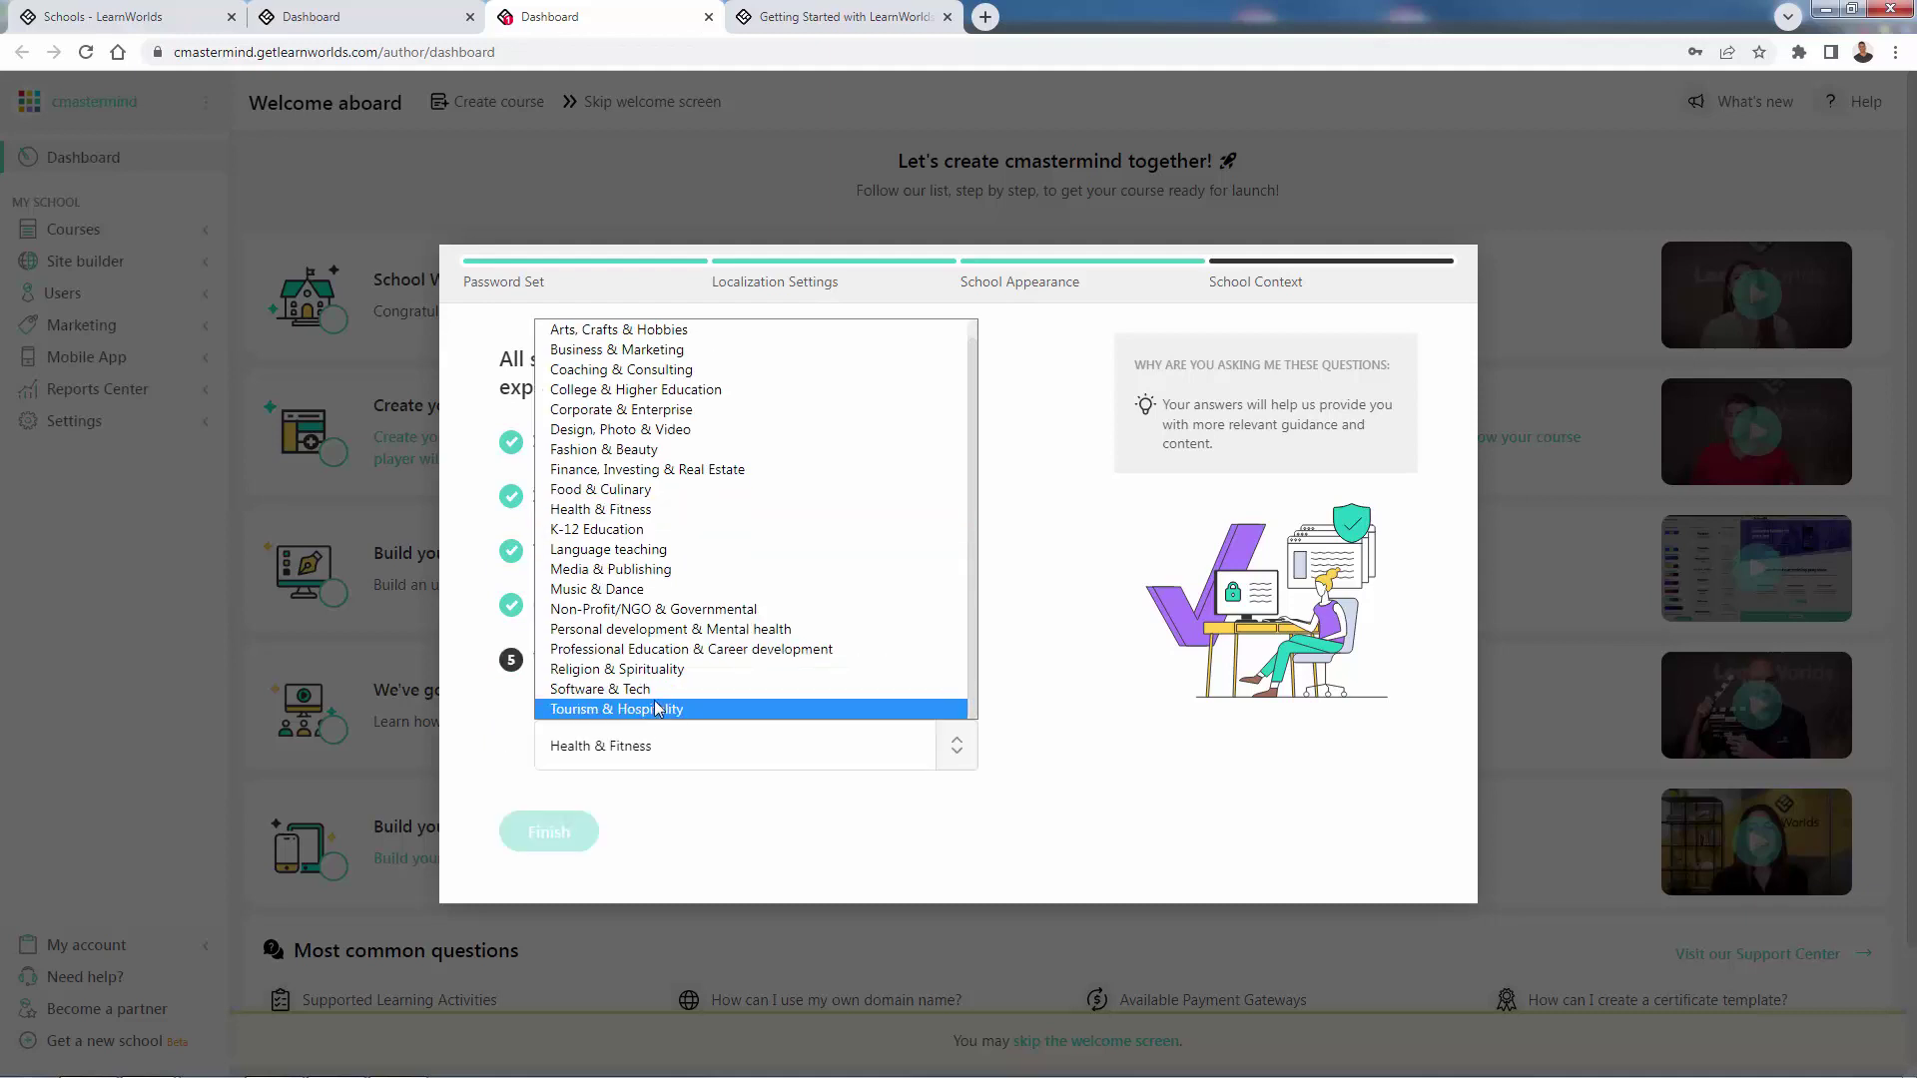
{"action": "left_click", "coordinate": [666, 630]}
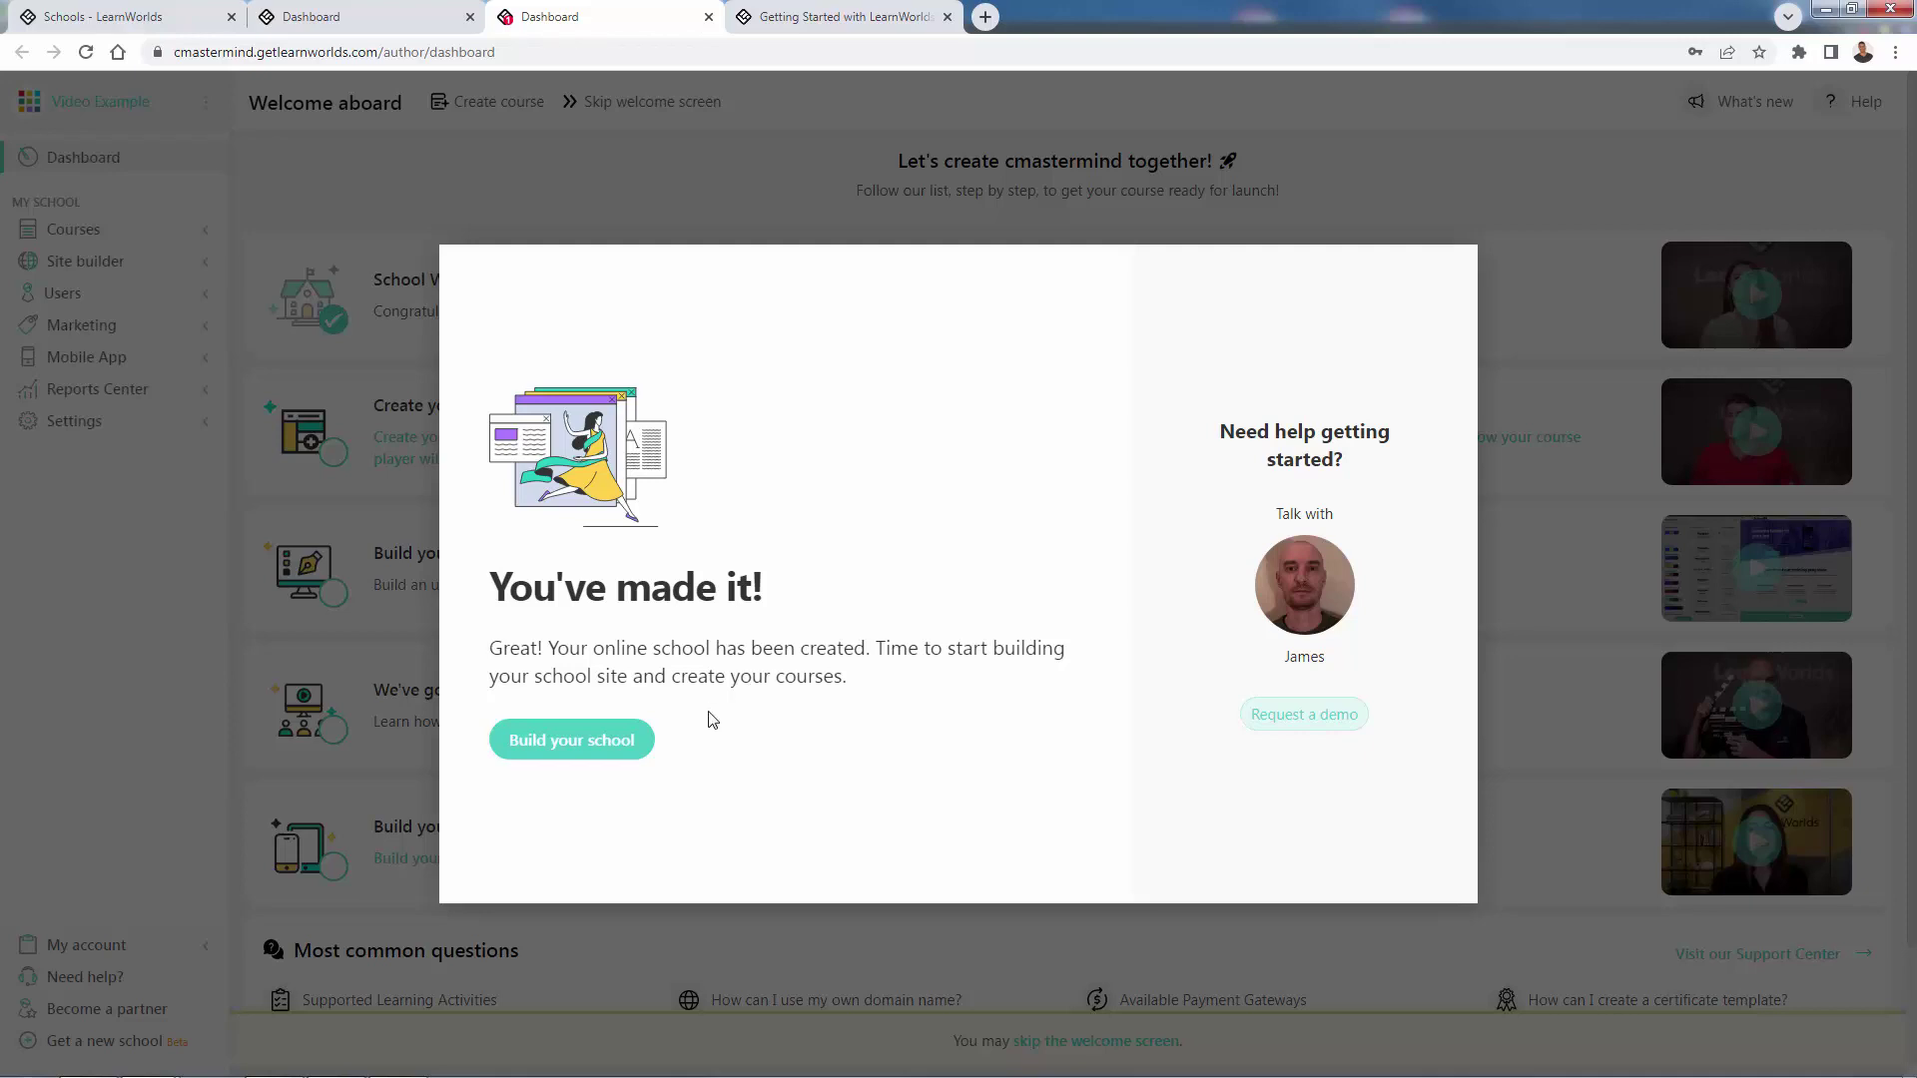
{"action": "left_click", "coordinate": [574, 759]}
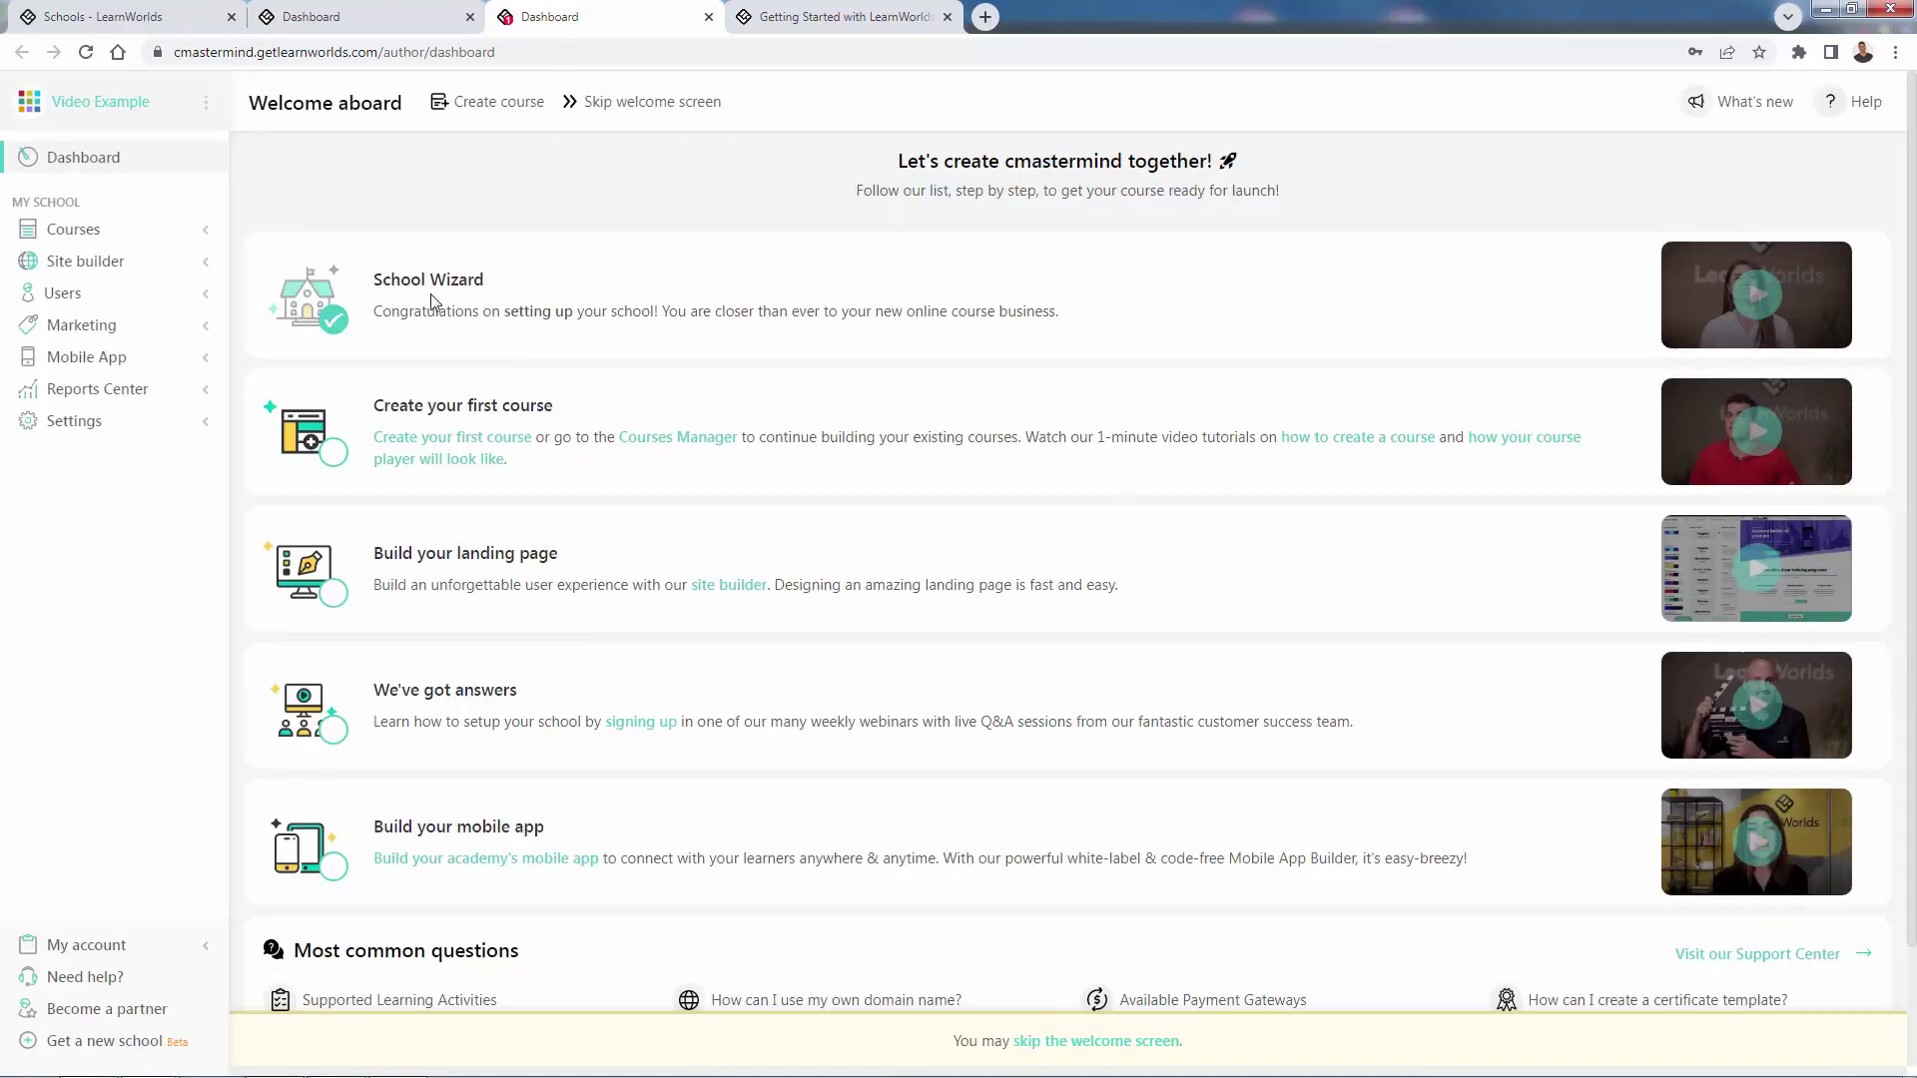
Review the getting-started checklist and start creating the first course from it.
{"action": "left_click_drag", "start_coordinate": [566, 315], "coordinate": [835, 311]}
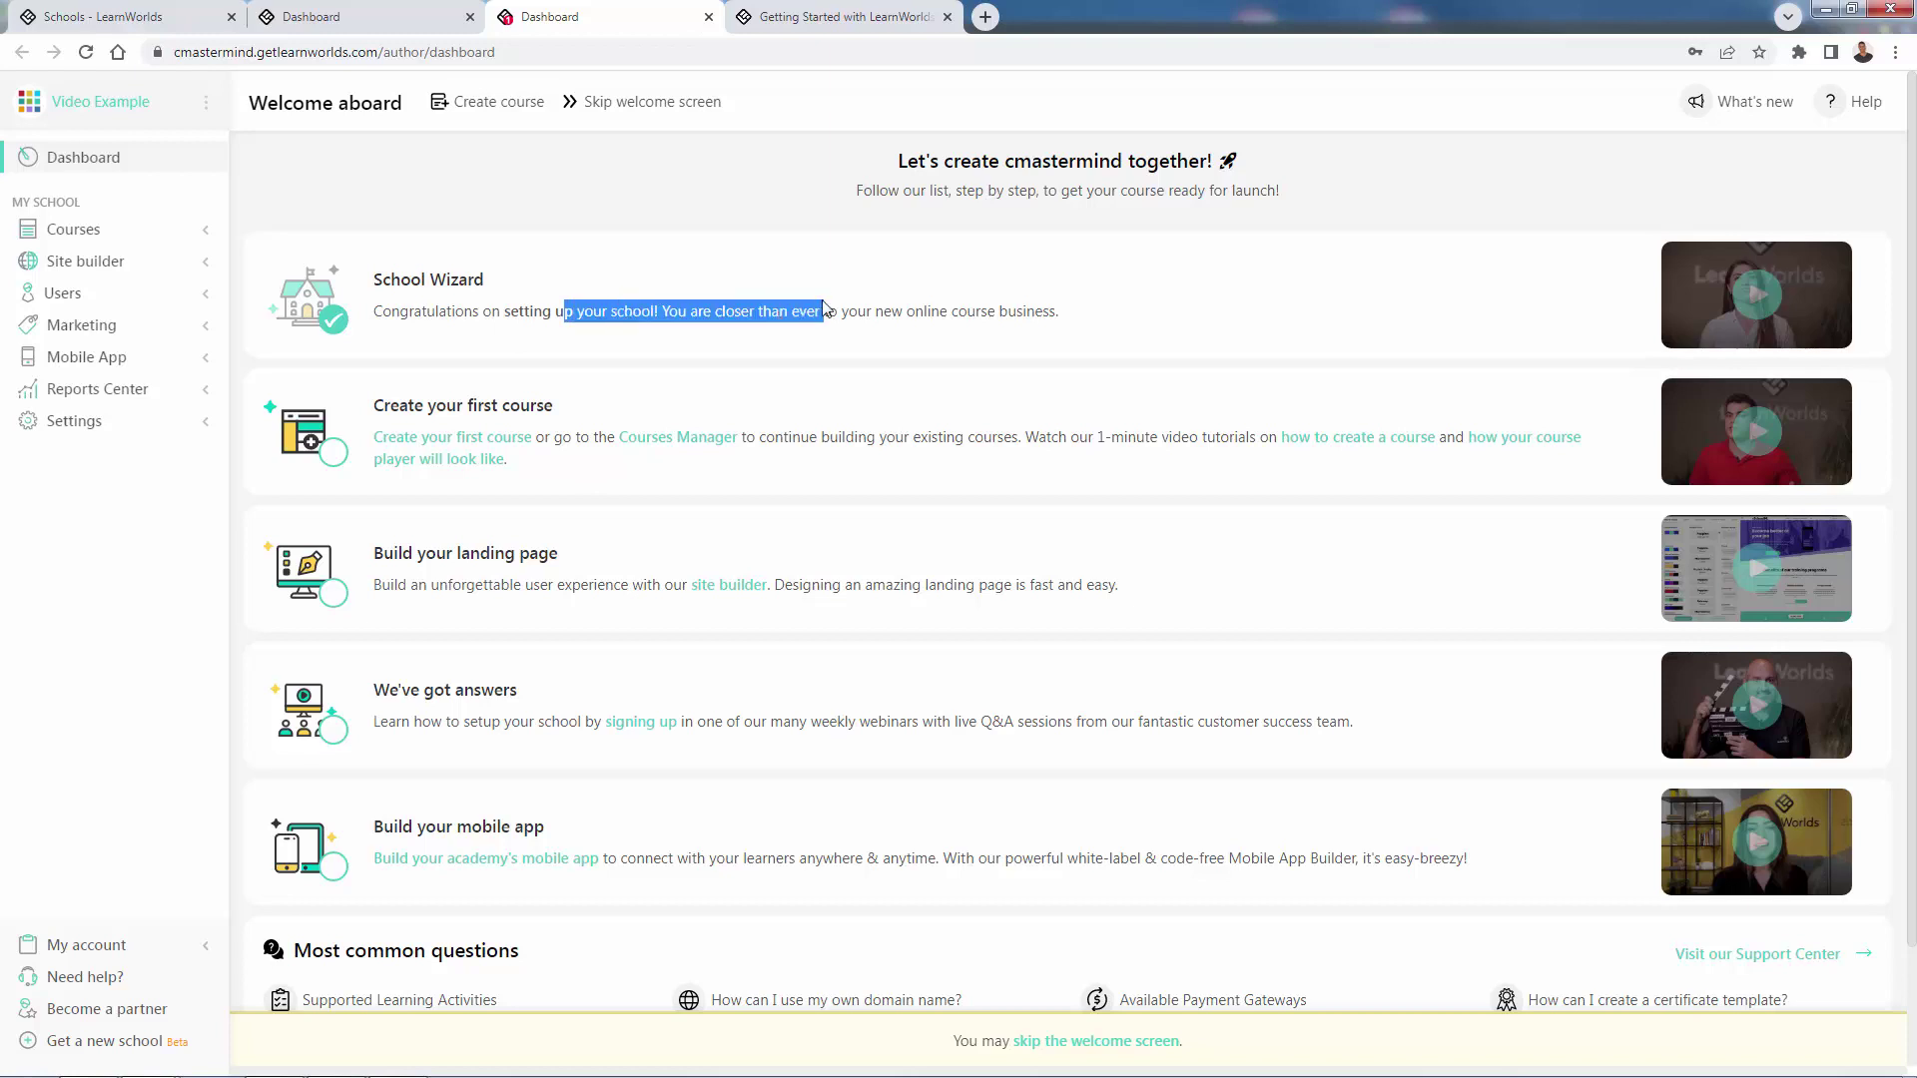
{"action": "left_click", "coordinate": [824, 308]}
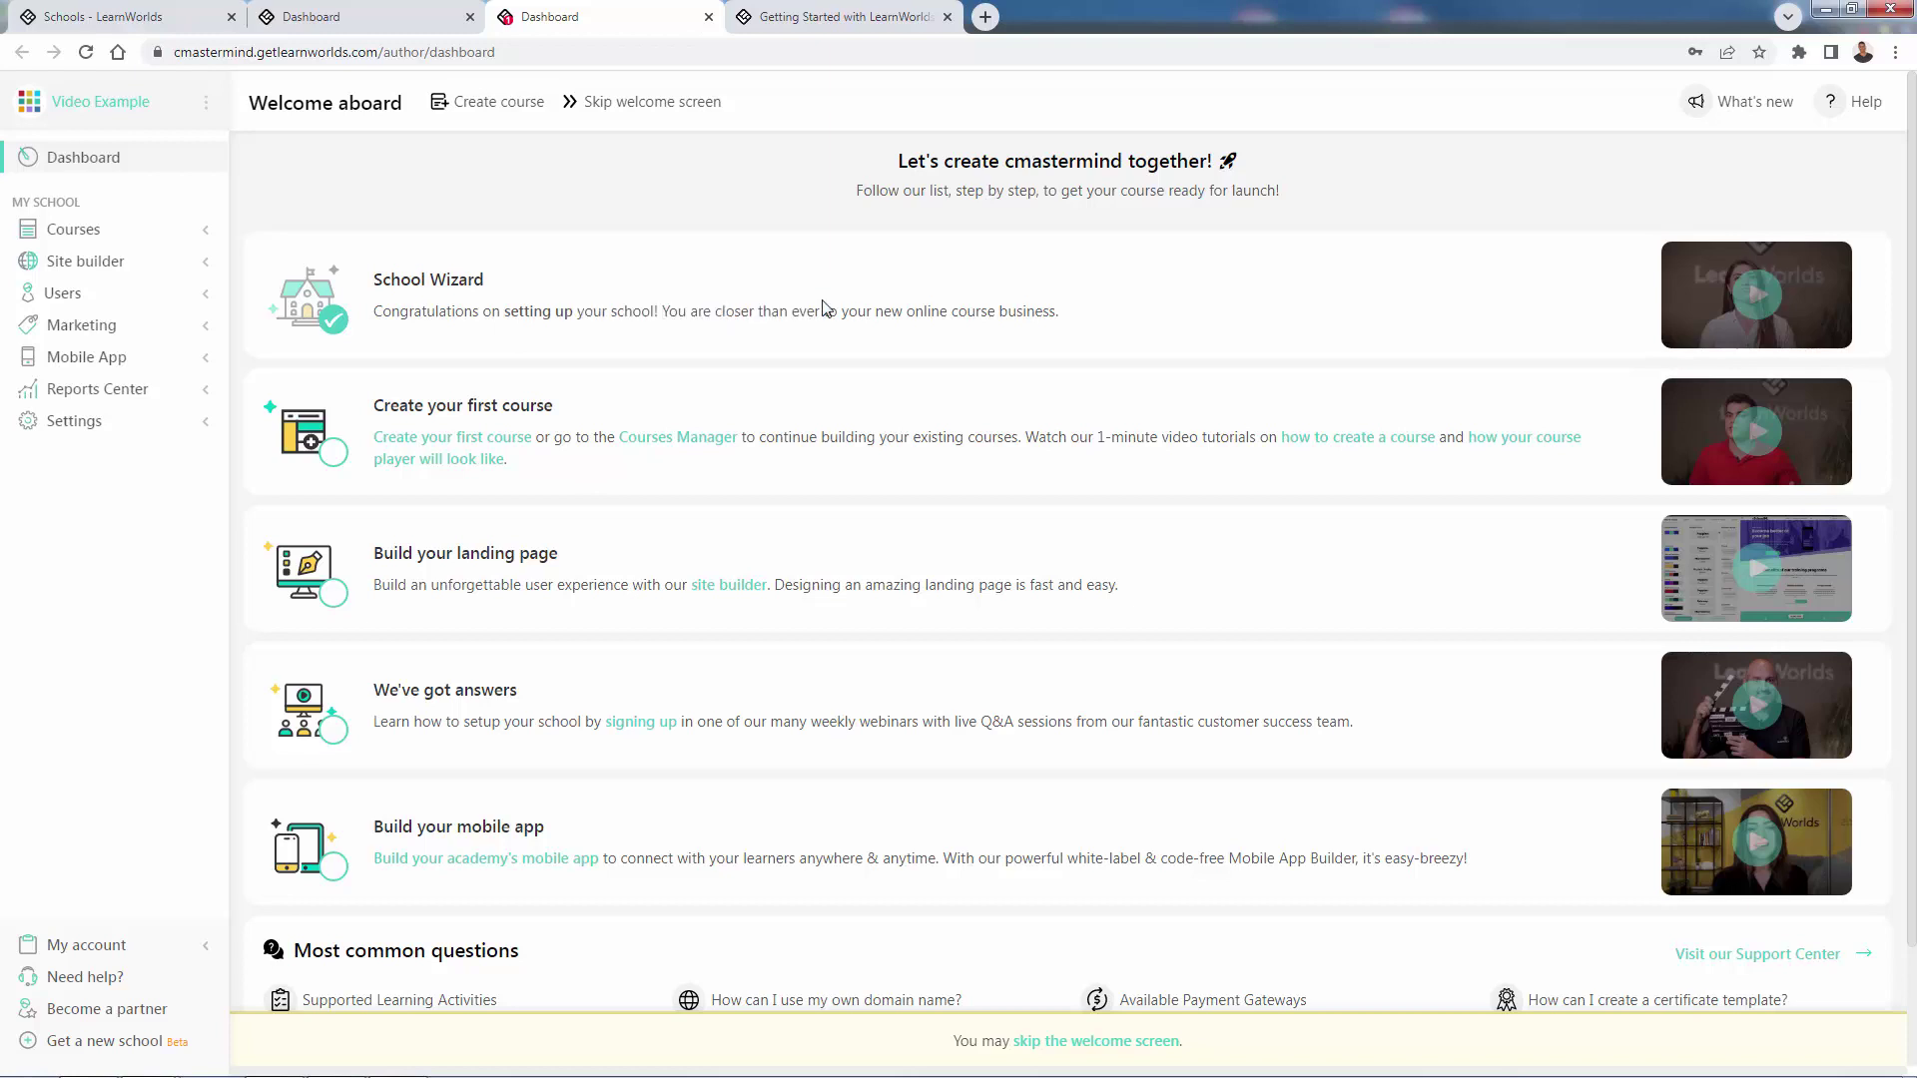
{"action": "scroll", "coordinate": [823, 308], "scroll_direction": "down", "scroll_amount": 2}
{"action": "scroll", "coordinate": [824, 300], "scroll_direction": "up", "scroll_amount": 1}
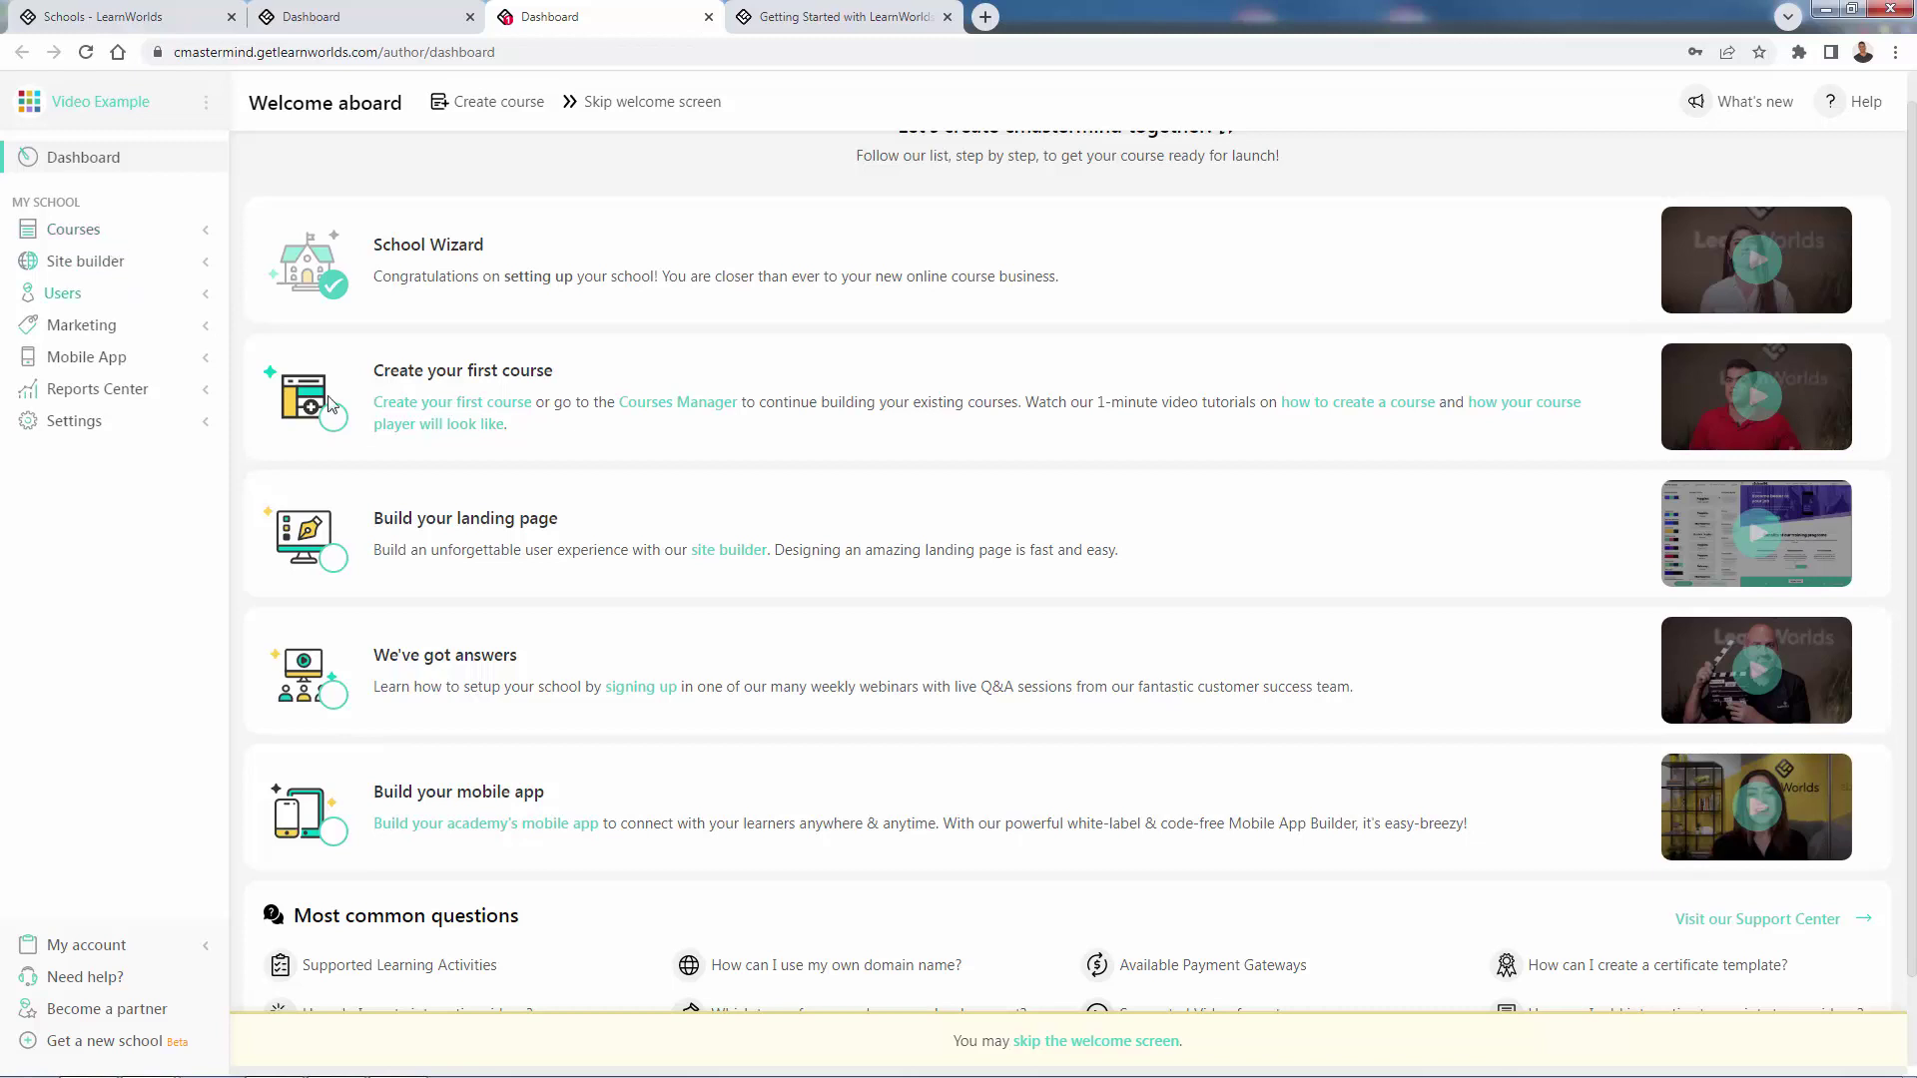
{"action": "left_click", "coordinate": [523, 403]}
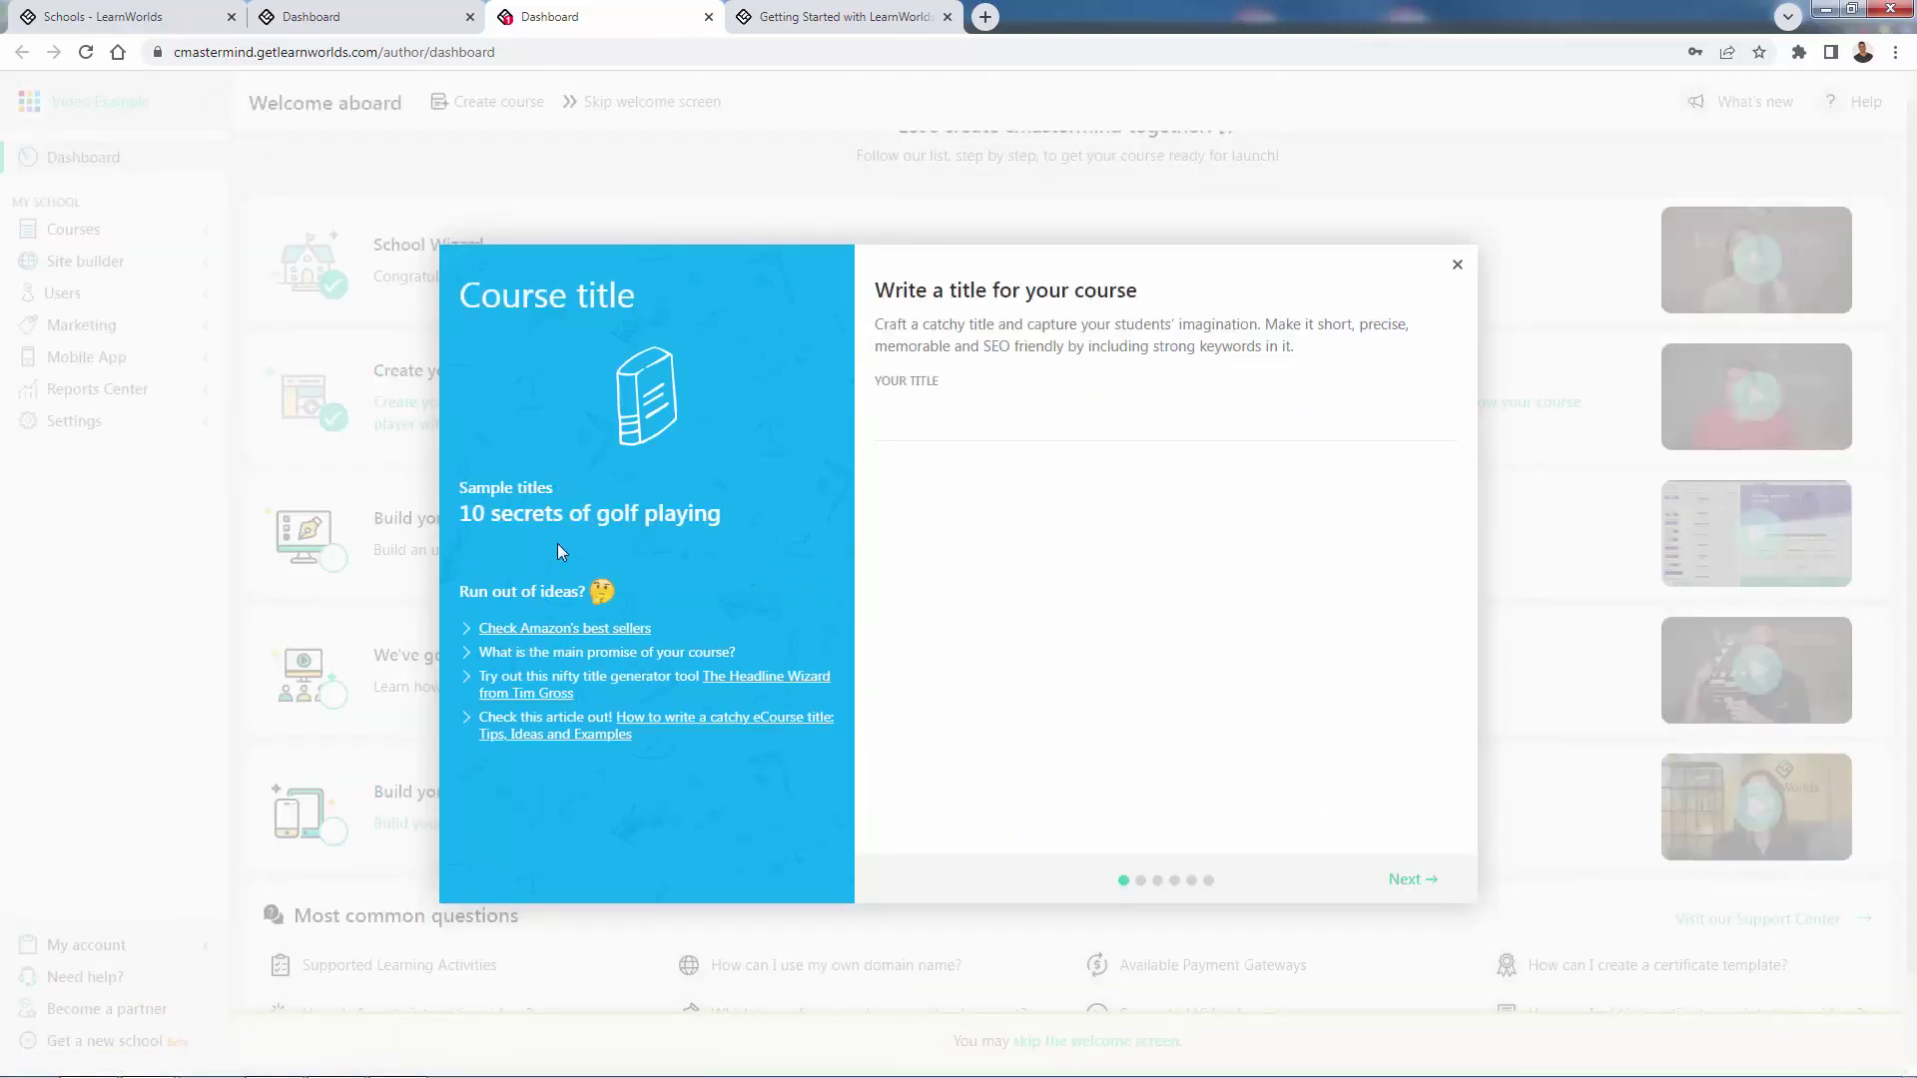
Title the course "The Guide To Getting Started With Shopify" and continue to its URL settings.
{"action": "left_click_drag", "start_coordinate": [461, 488], "coordinate": [715, 519]}
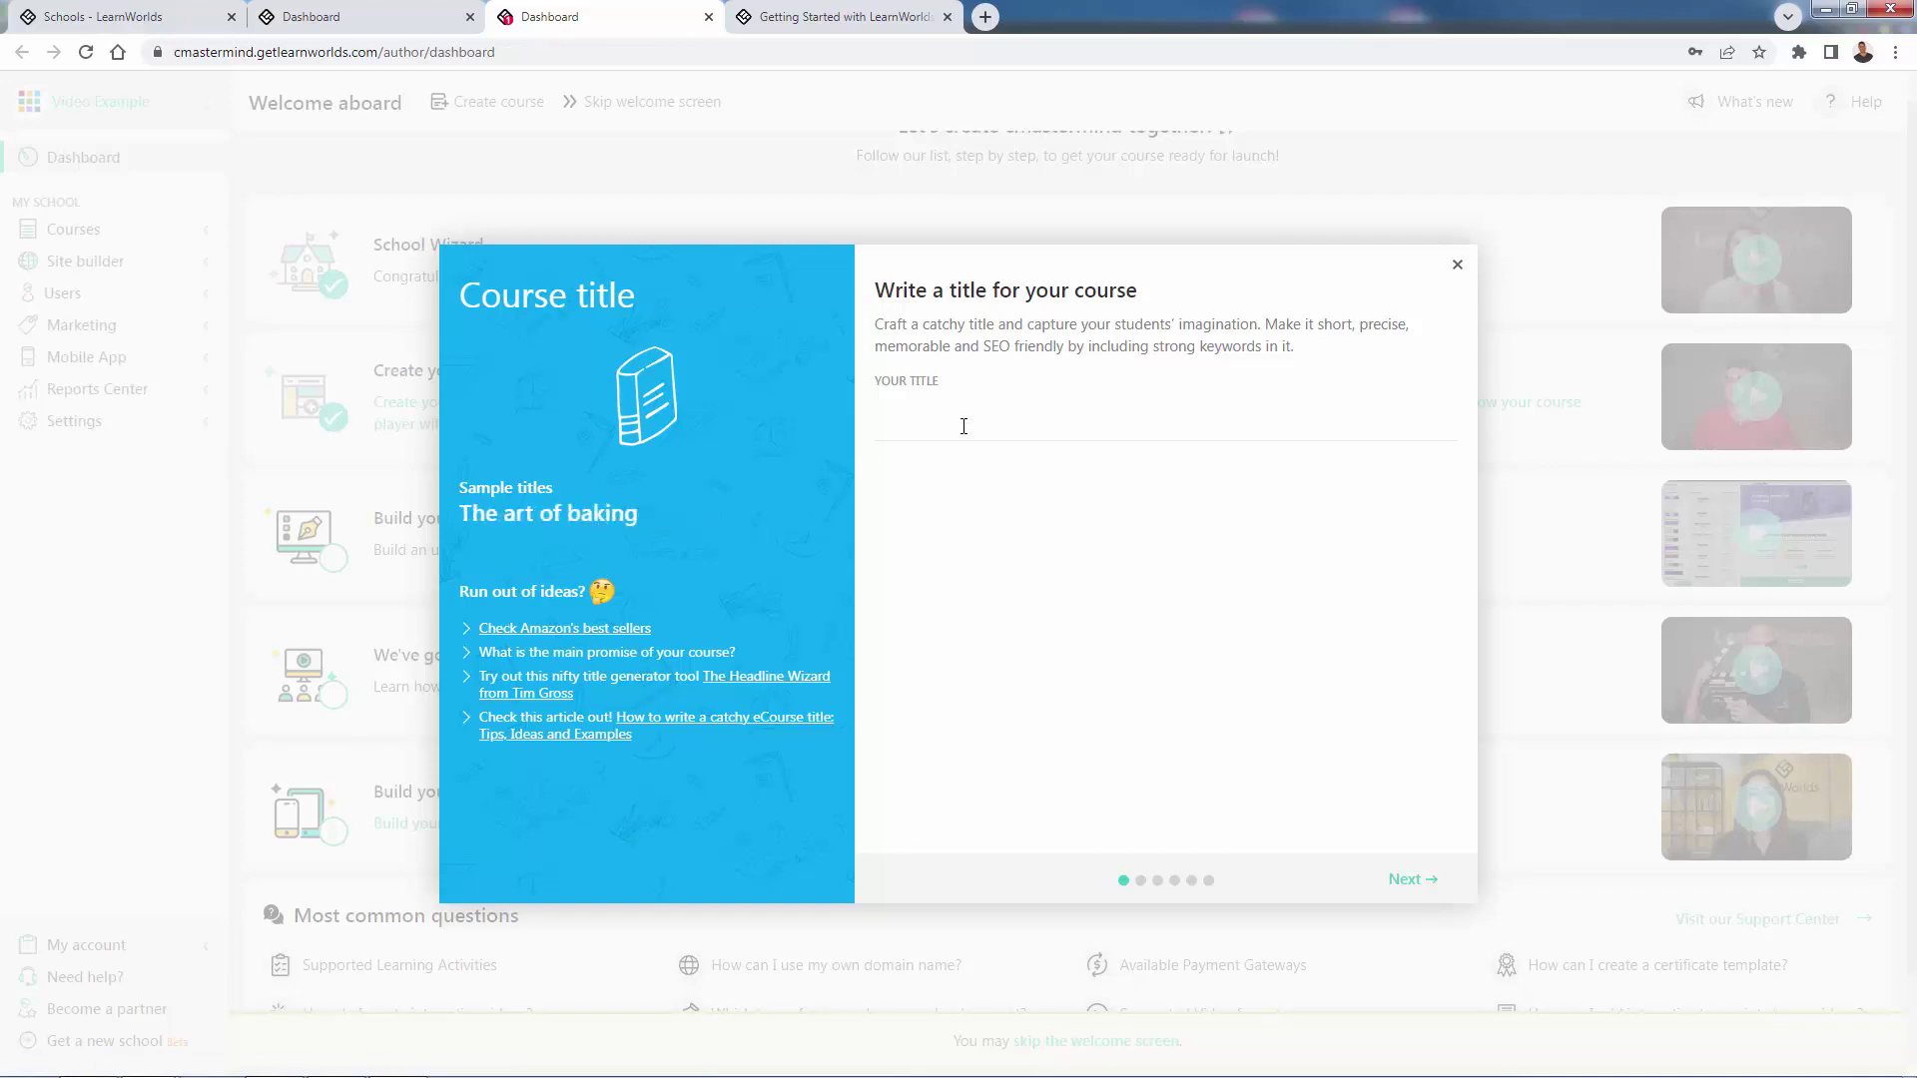
{"action": "left_click", "coordinate": [964, 427]}
{"action": "type", "text": "The Guide T"}
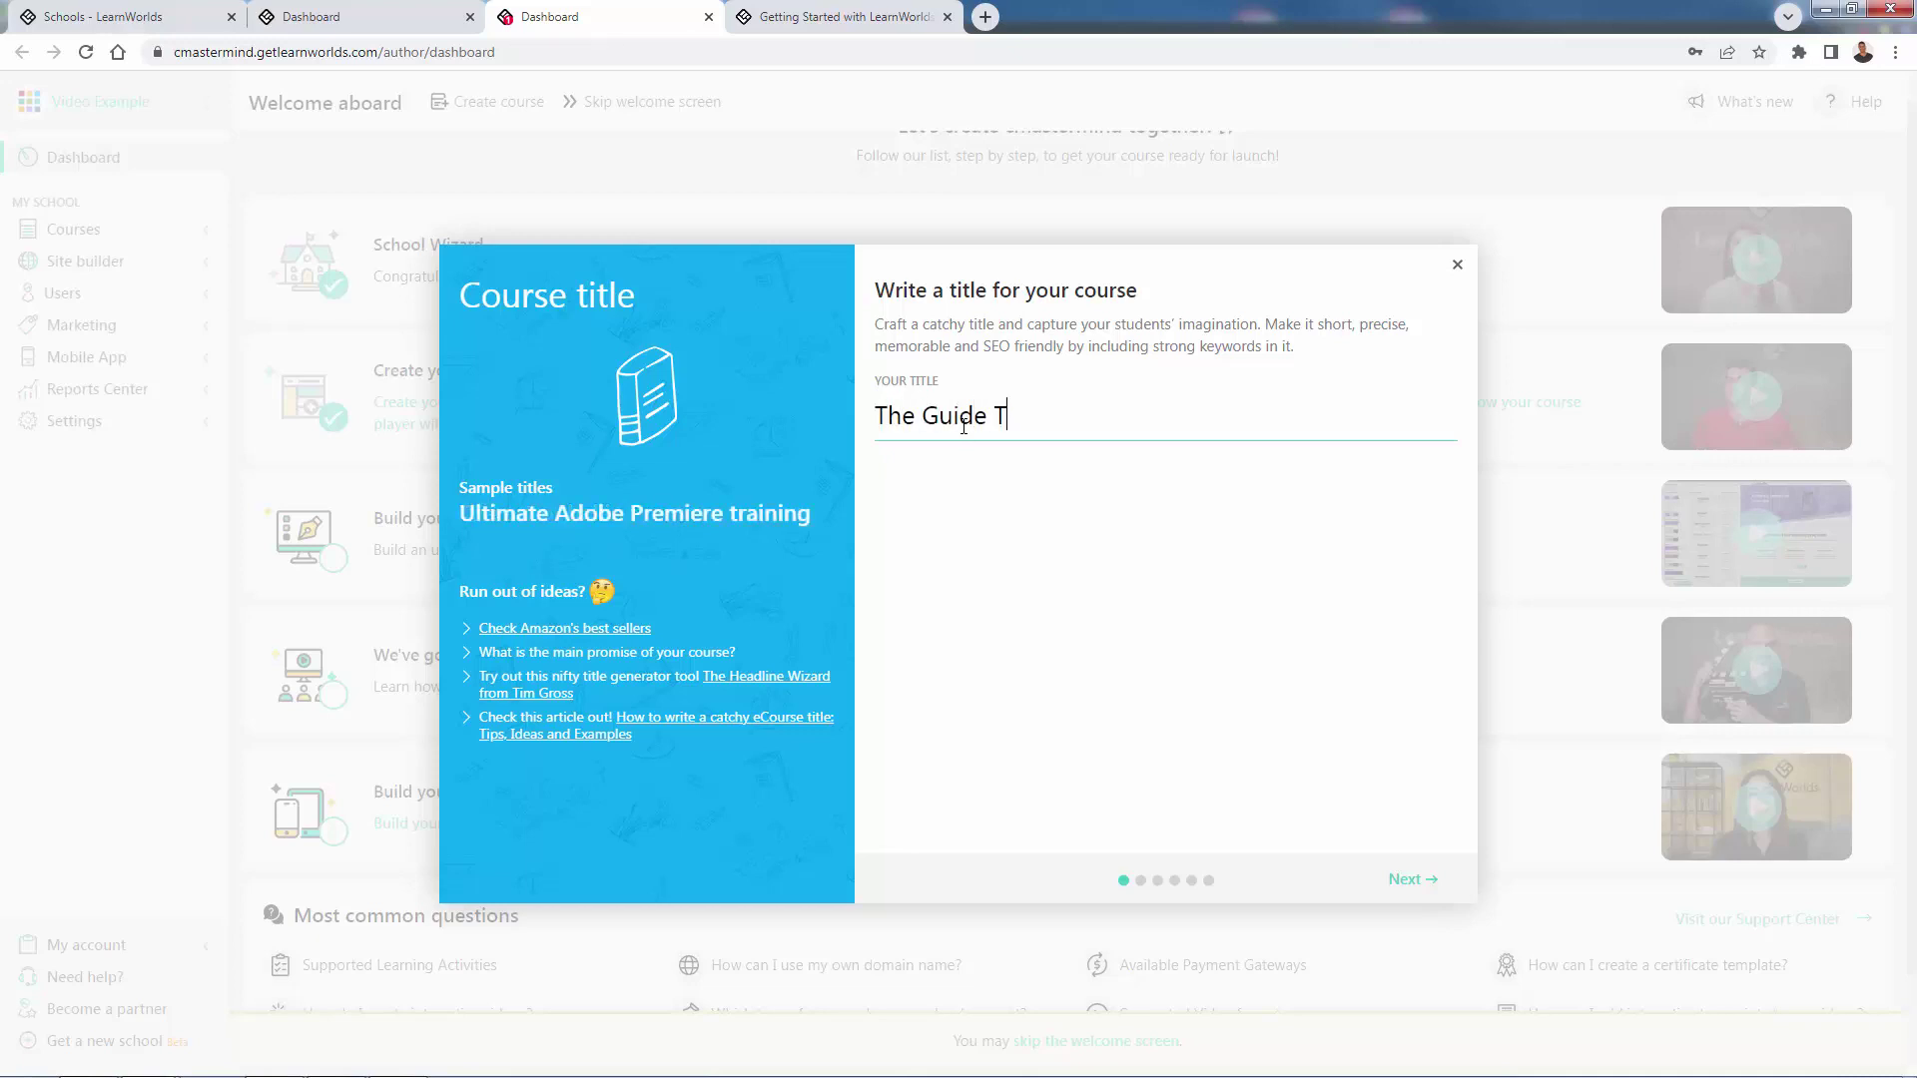
{"action": "type", "text": "o Getting Star"}
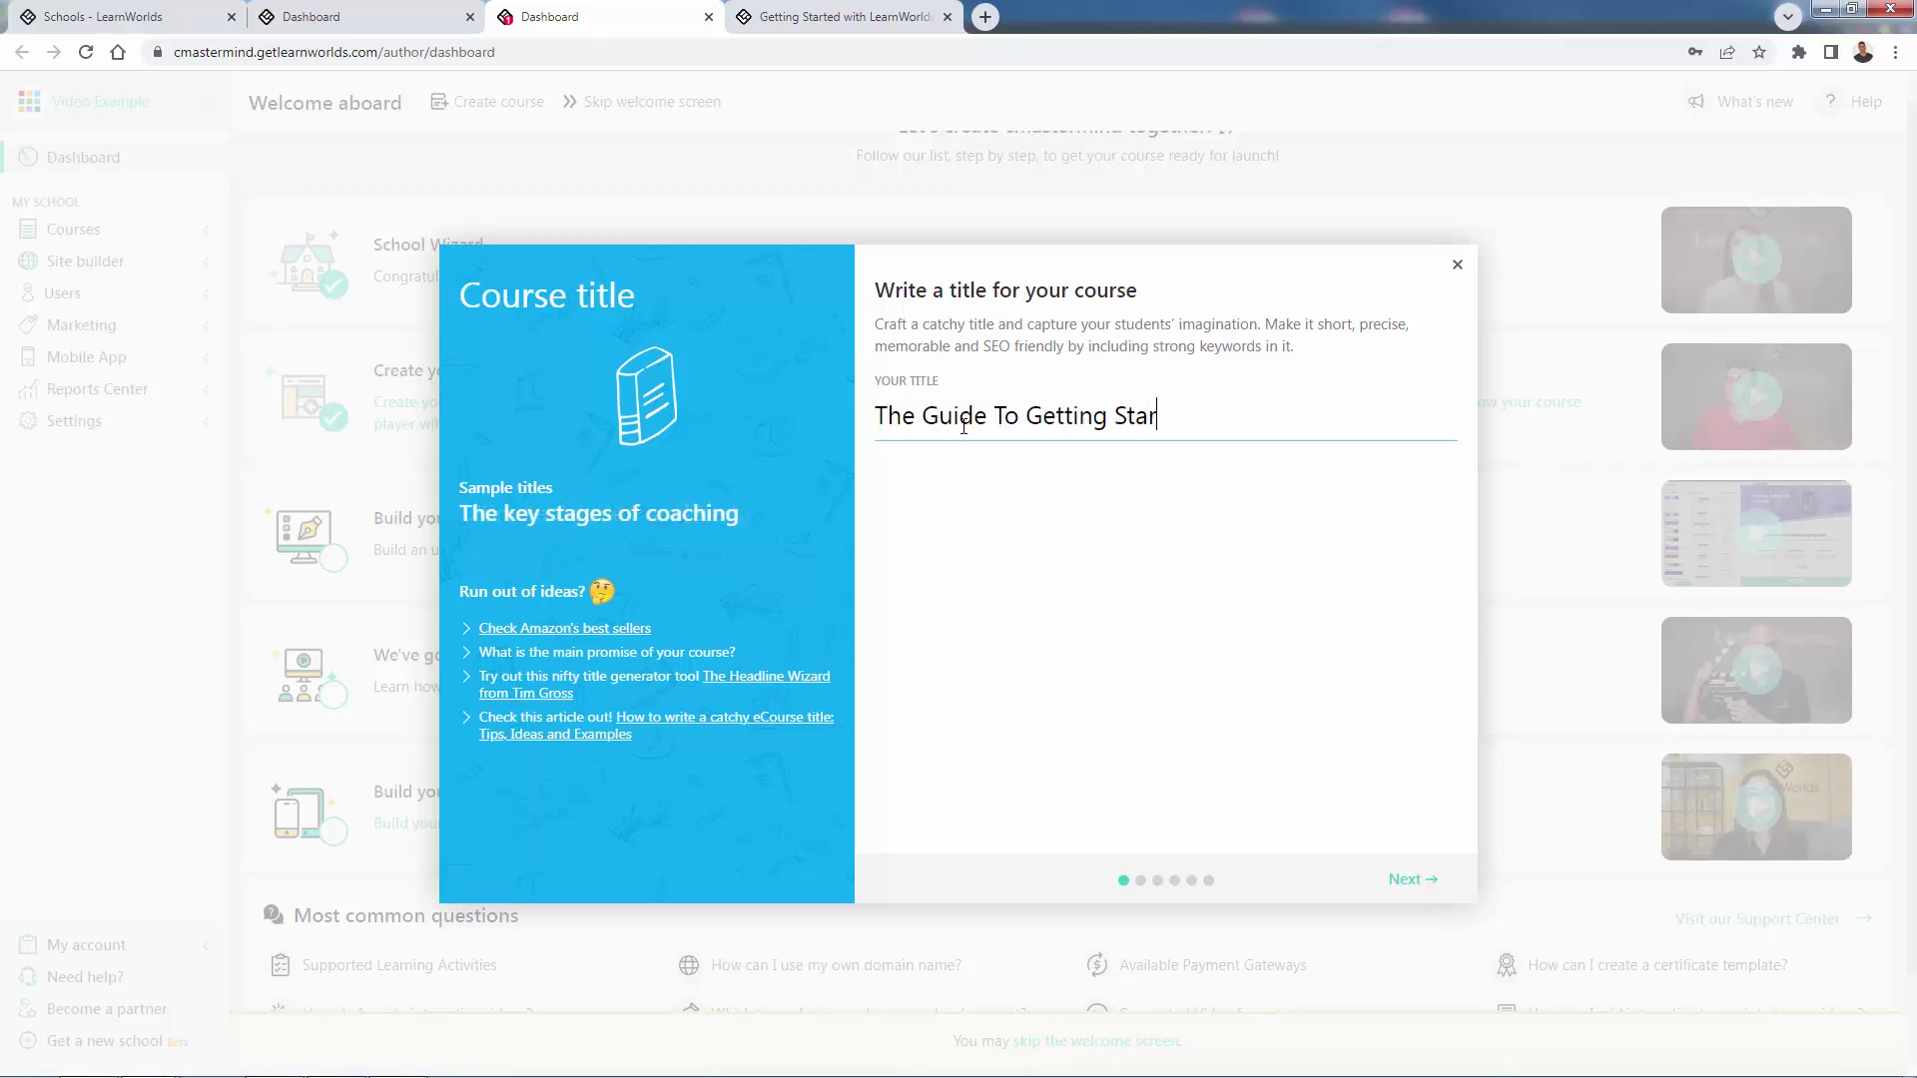
{"action": "type", "text": "ted With Shopify"}
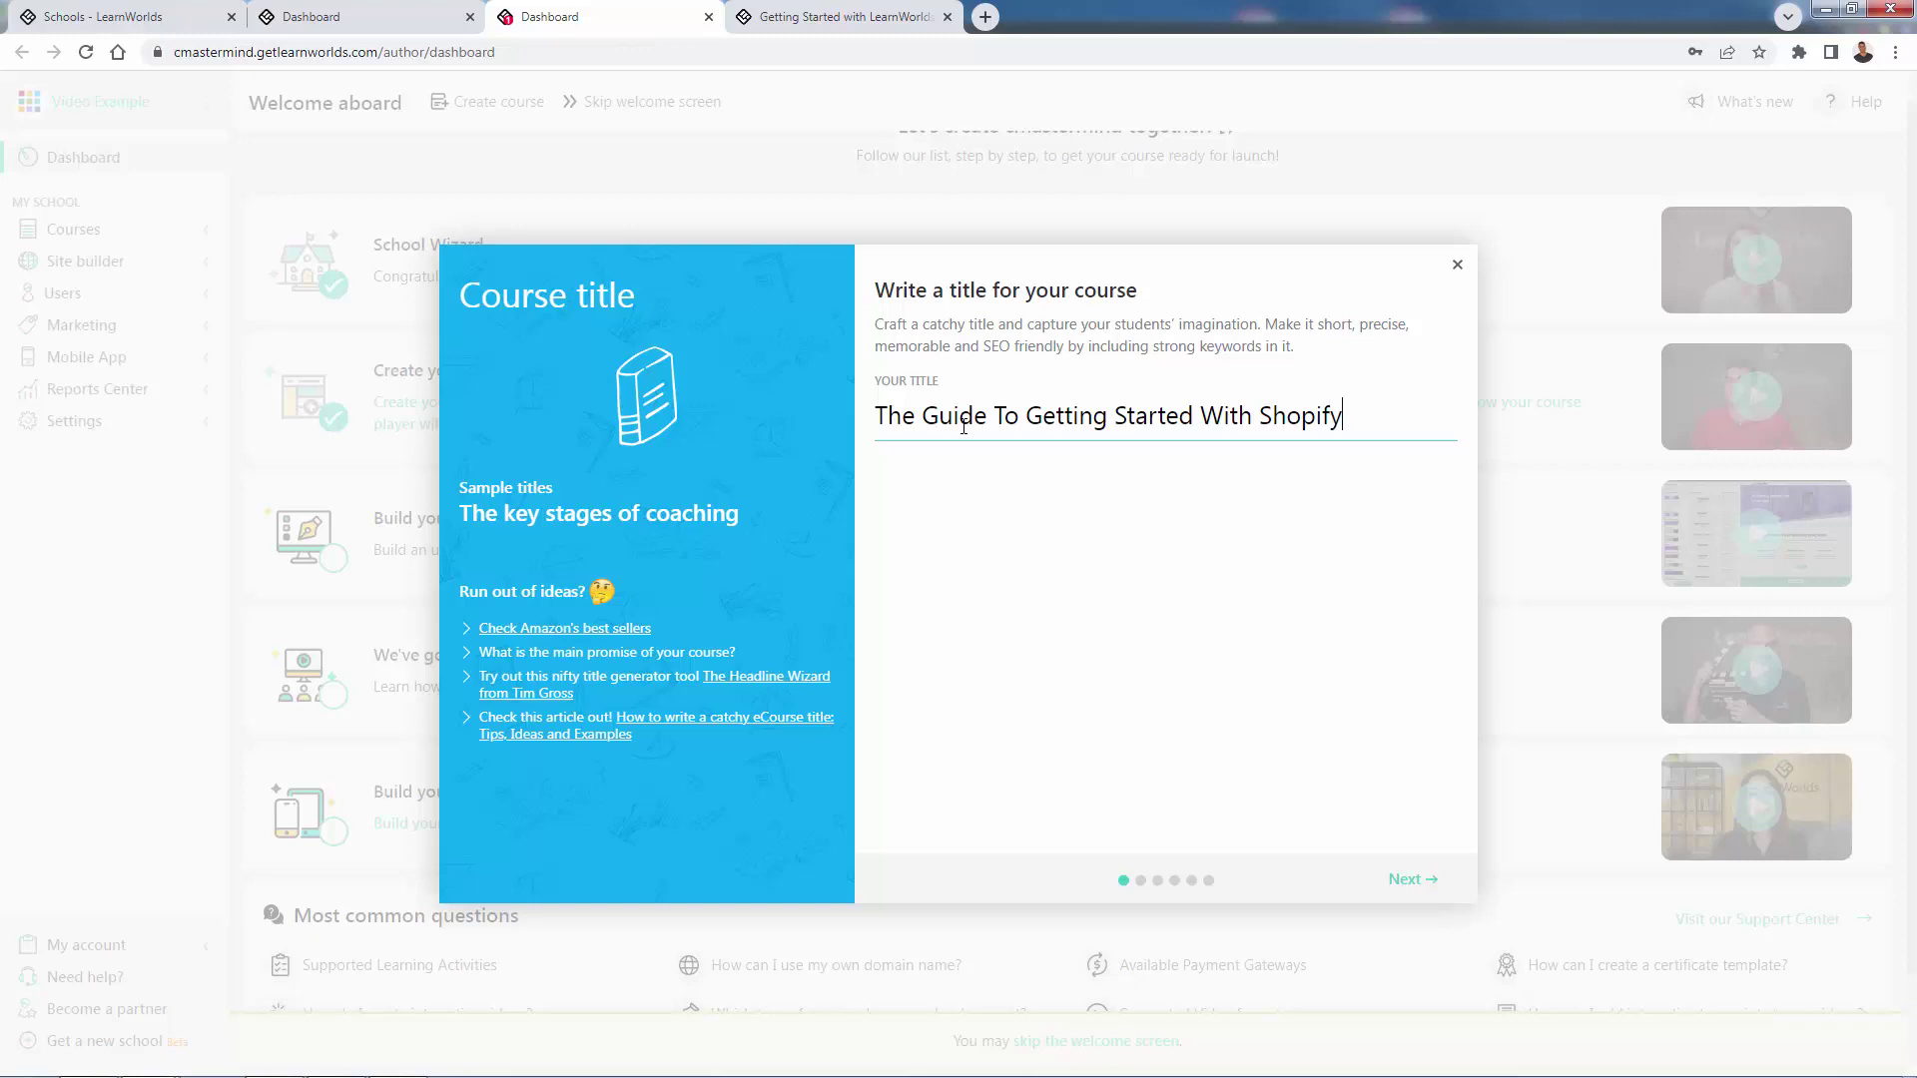
{"action": "left_click", "coordinate": [1403, 881]}
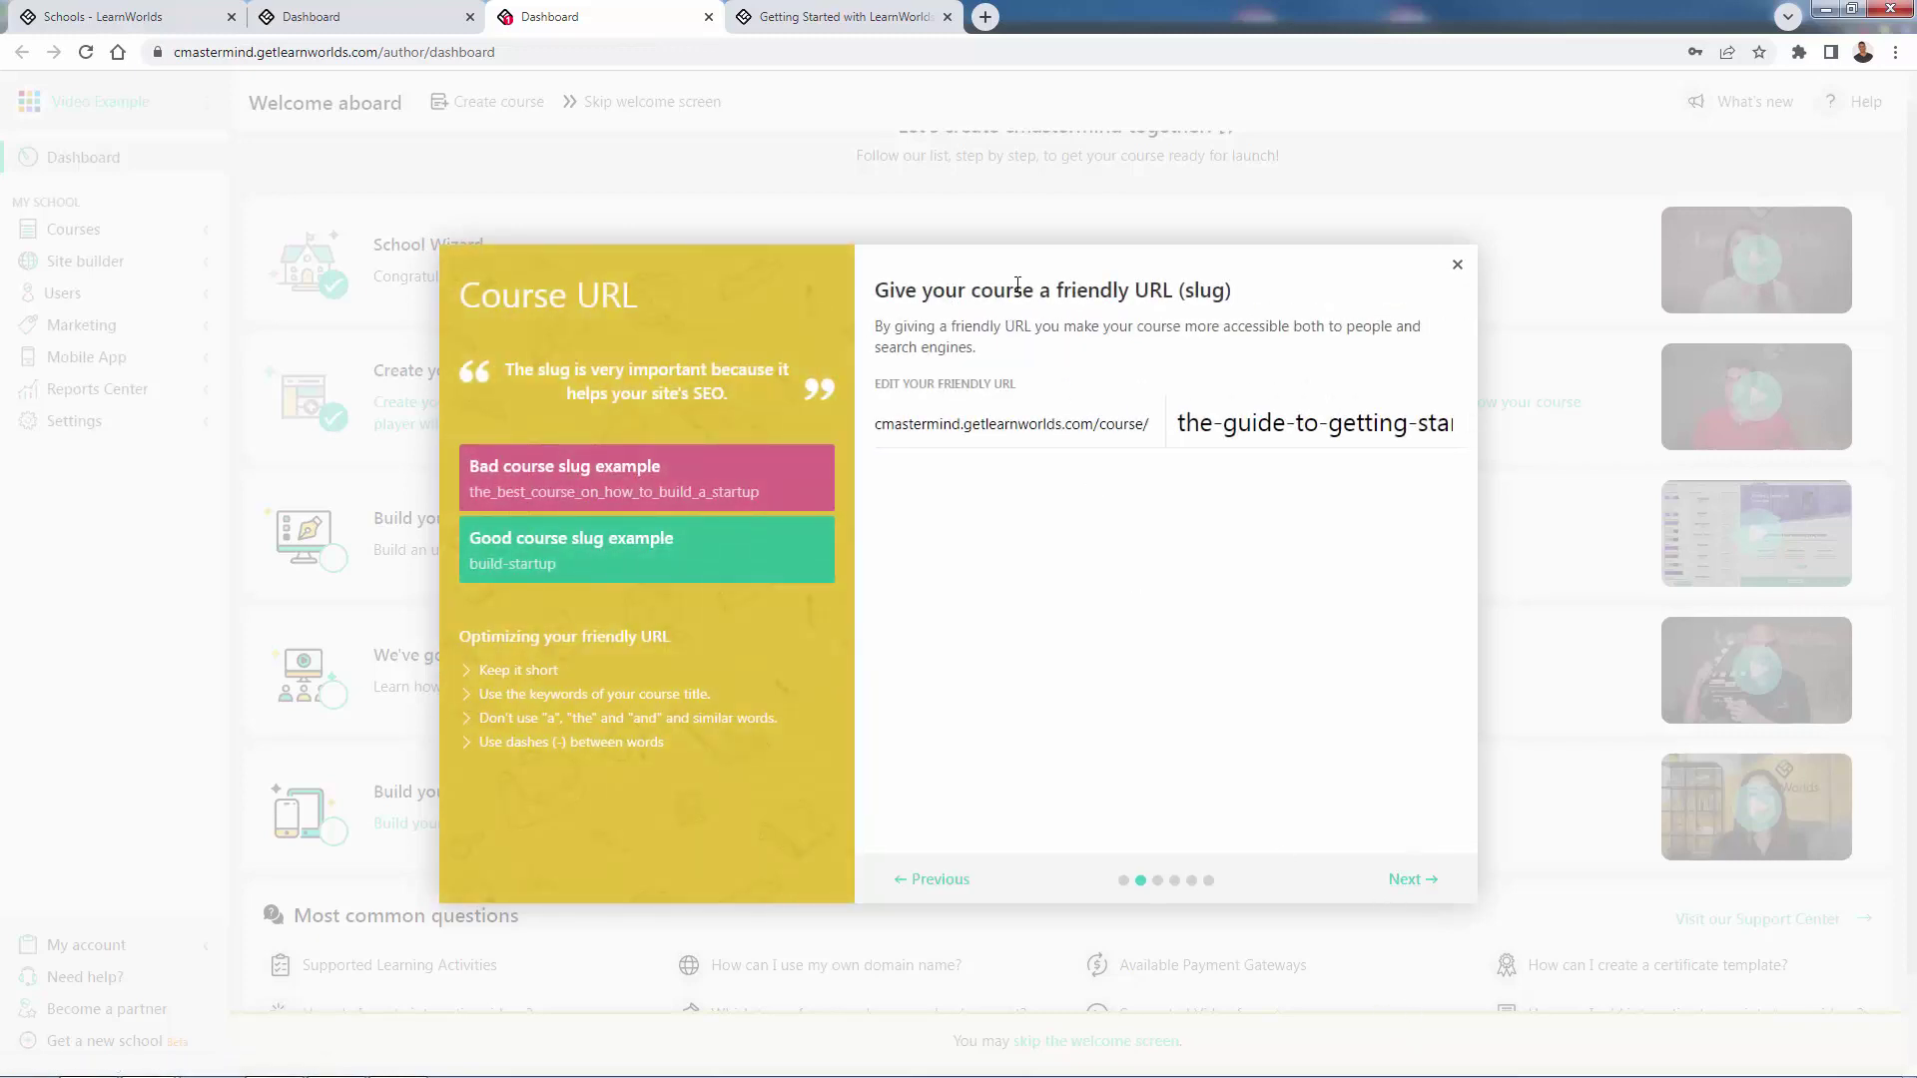
Replace the course's suggested URL slug with shopify-intro and continue to the access settings.
{"action": "left_click_drag", "start_coordinate": [1147, 290], "coordinate": [1241, 330]}
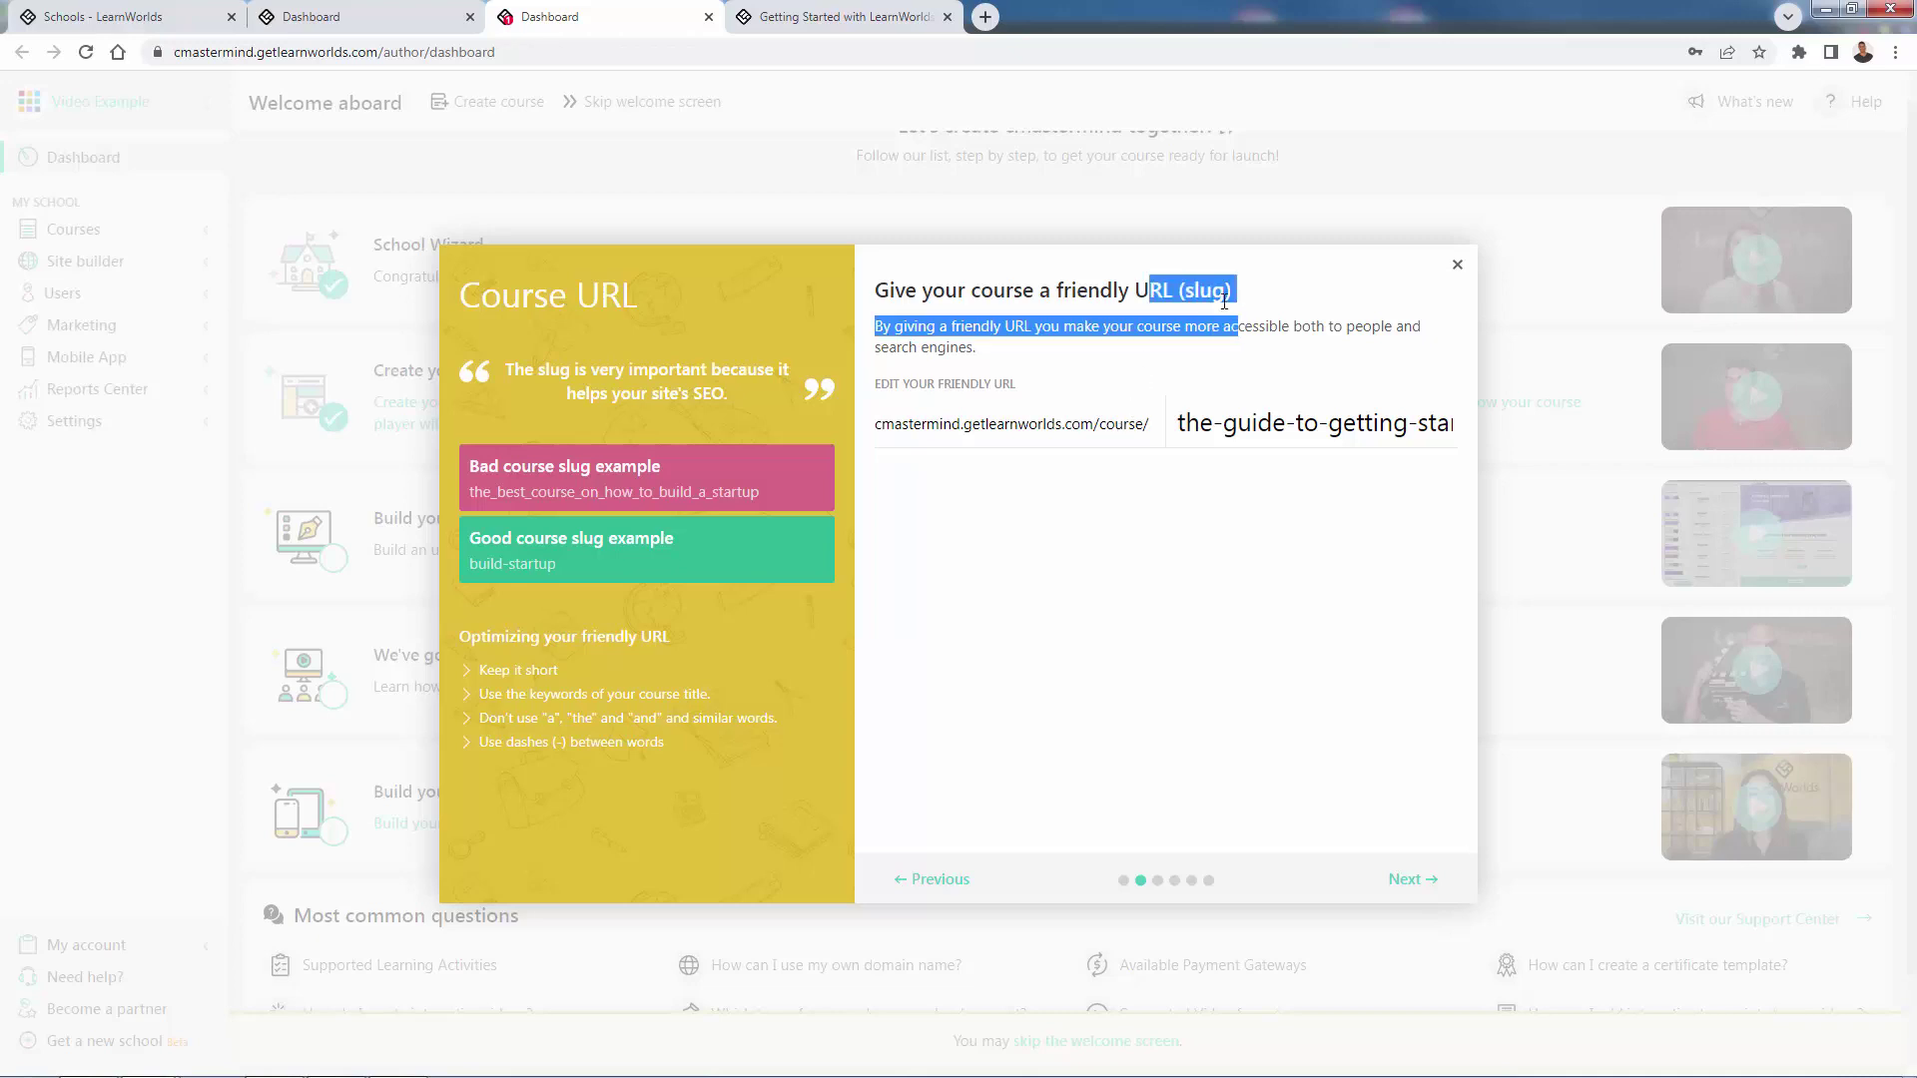
{"action": "left_click", "coordinate": [1135, 424]}
{"action": "triple_click", "coordinate": [1216, 421]}
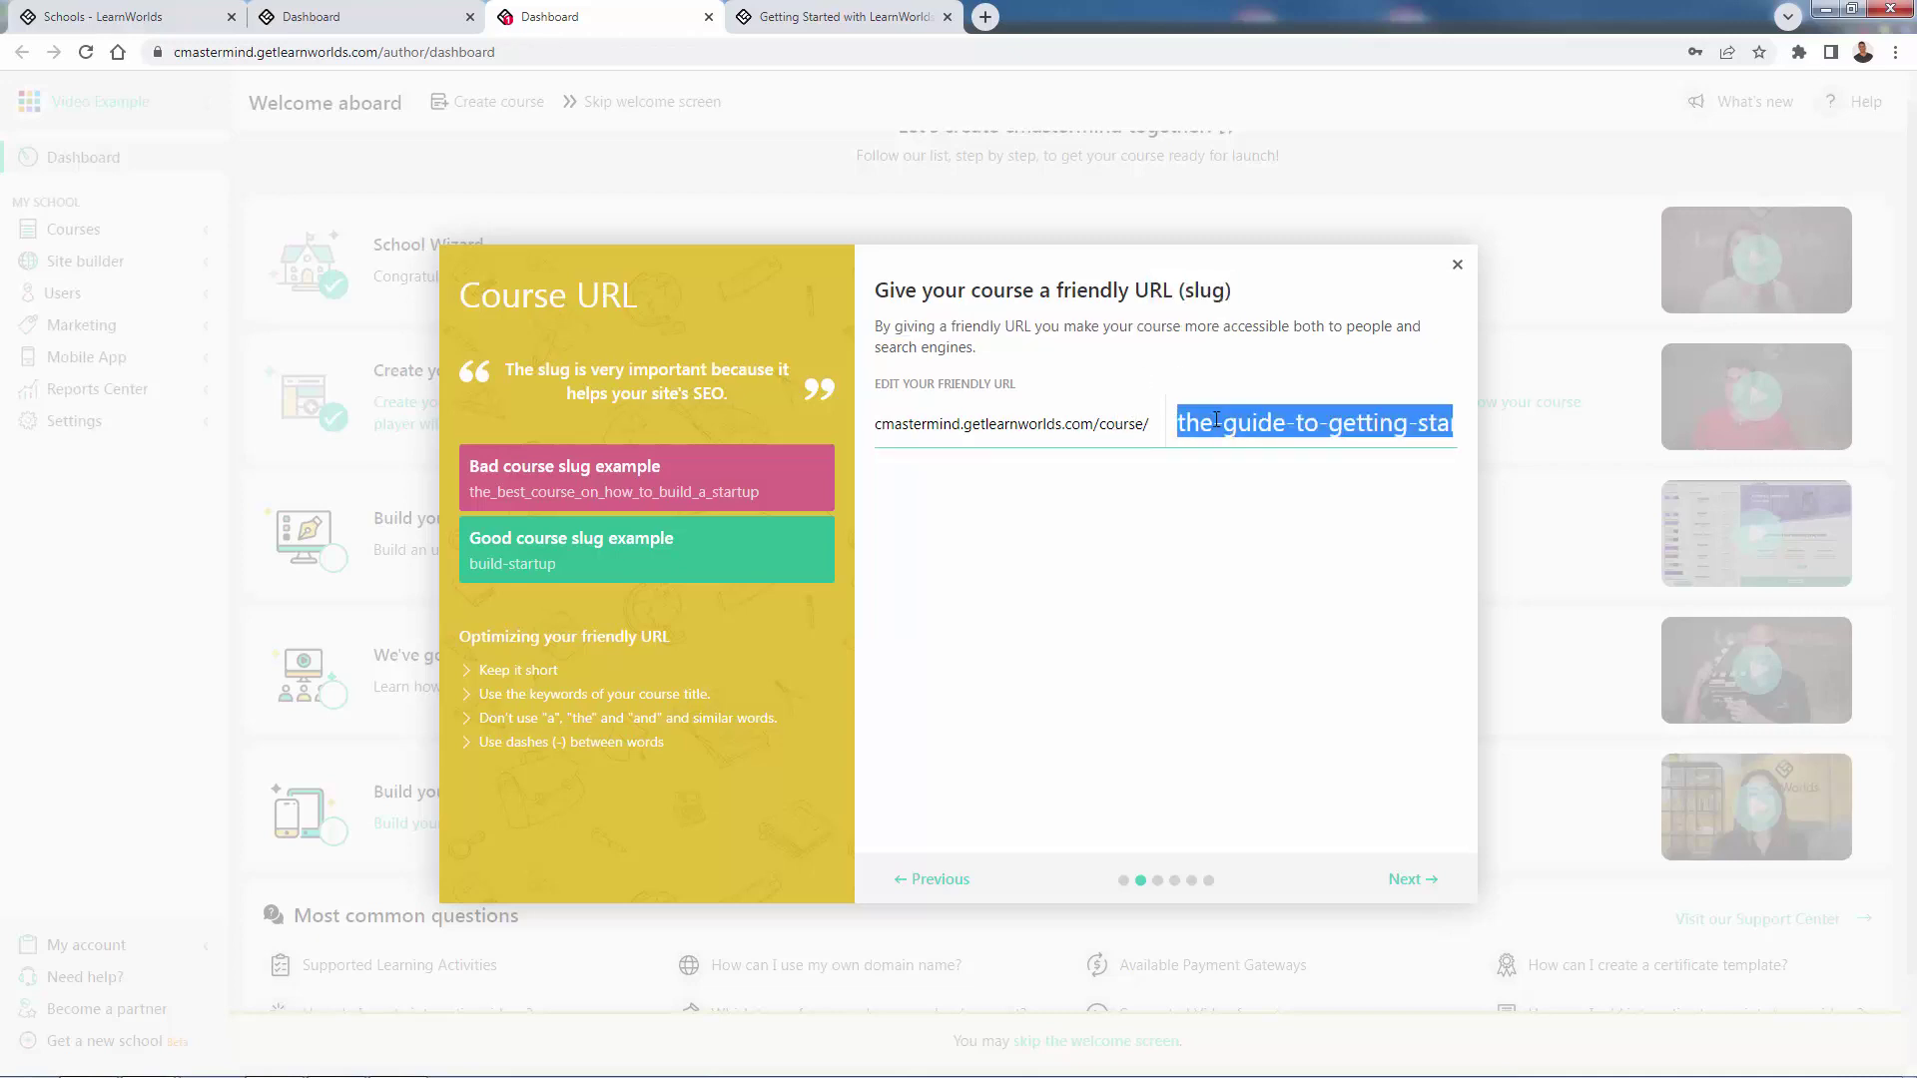
{"action": "type", "text": "shopify-intro"}
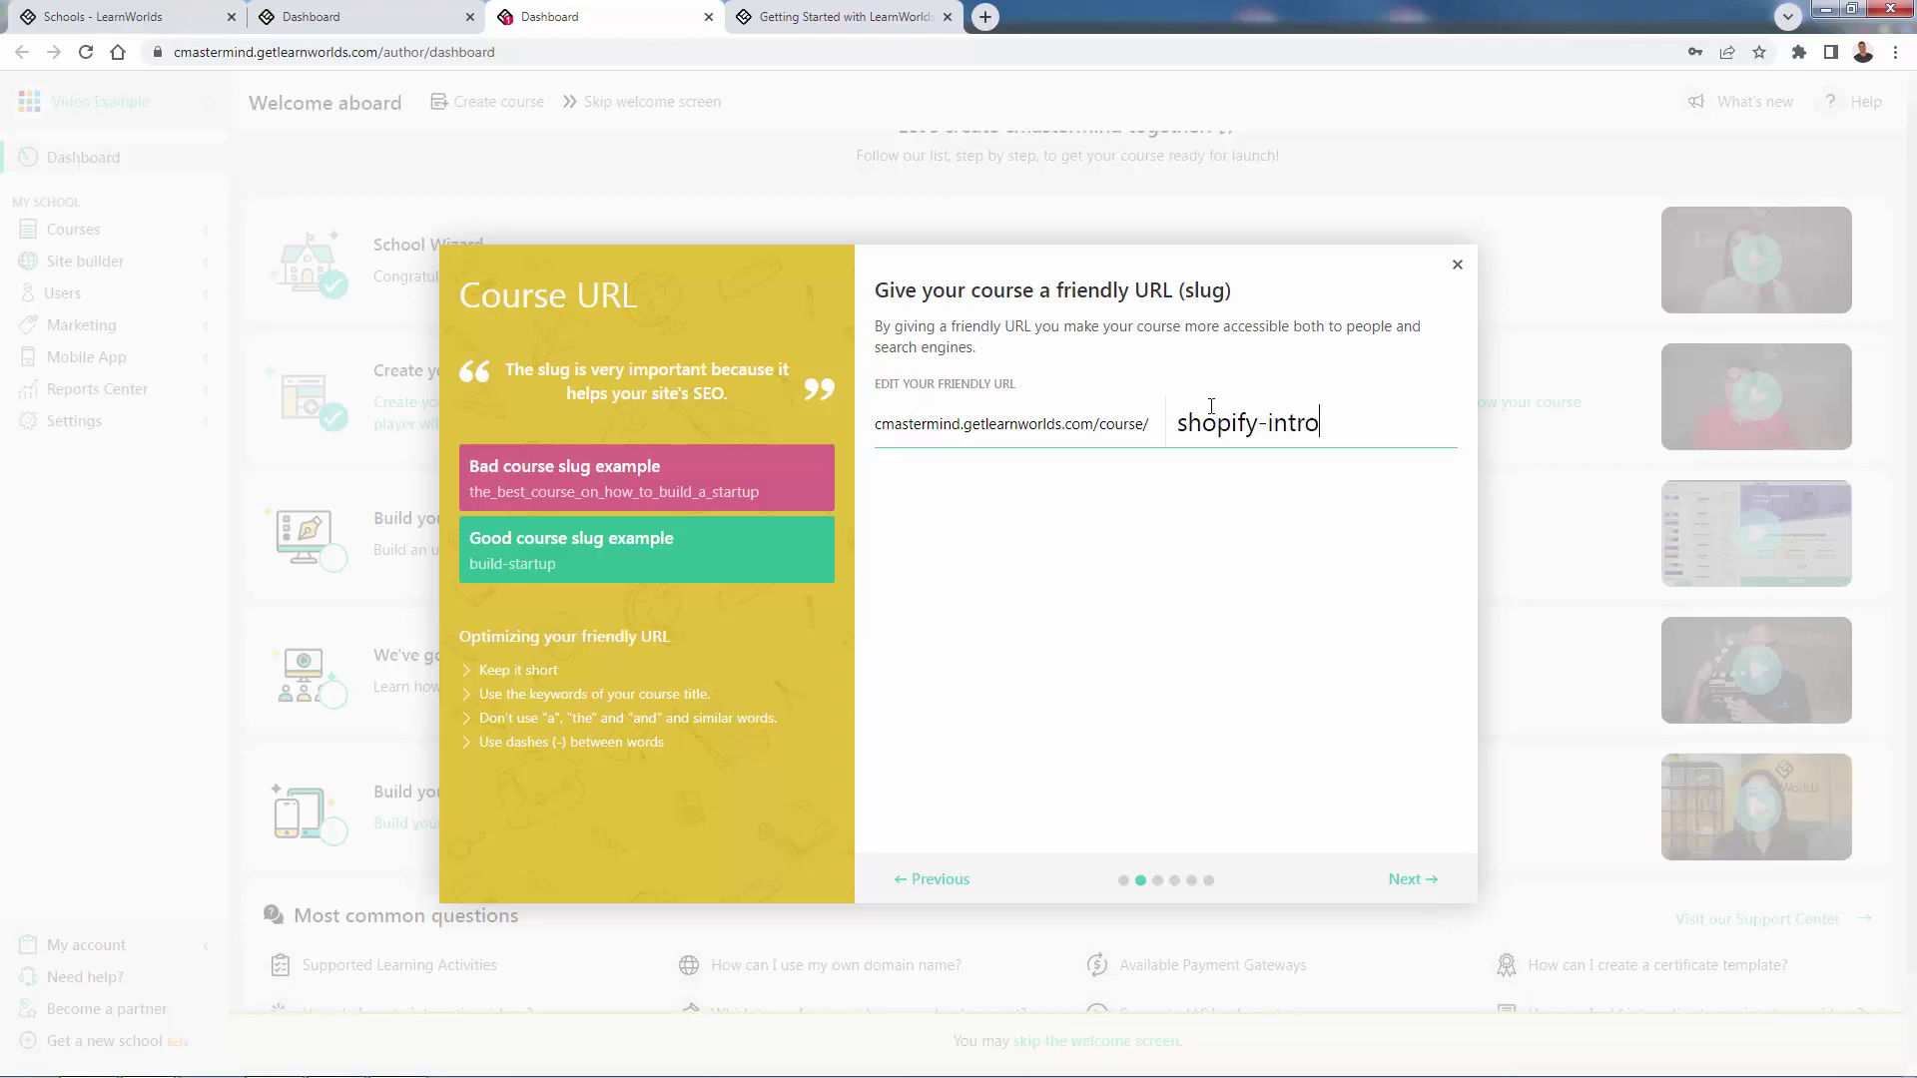
{"action": "left_click", "coordinate": [1418, 878]}
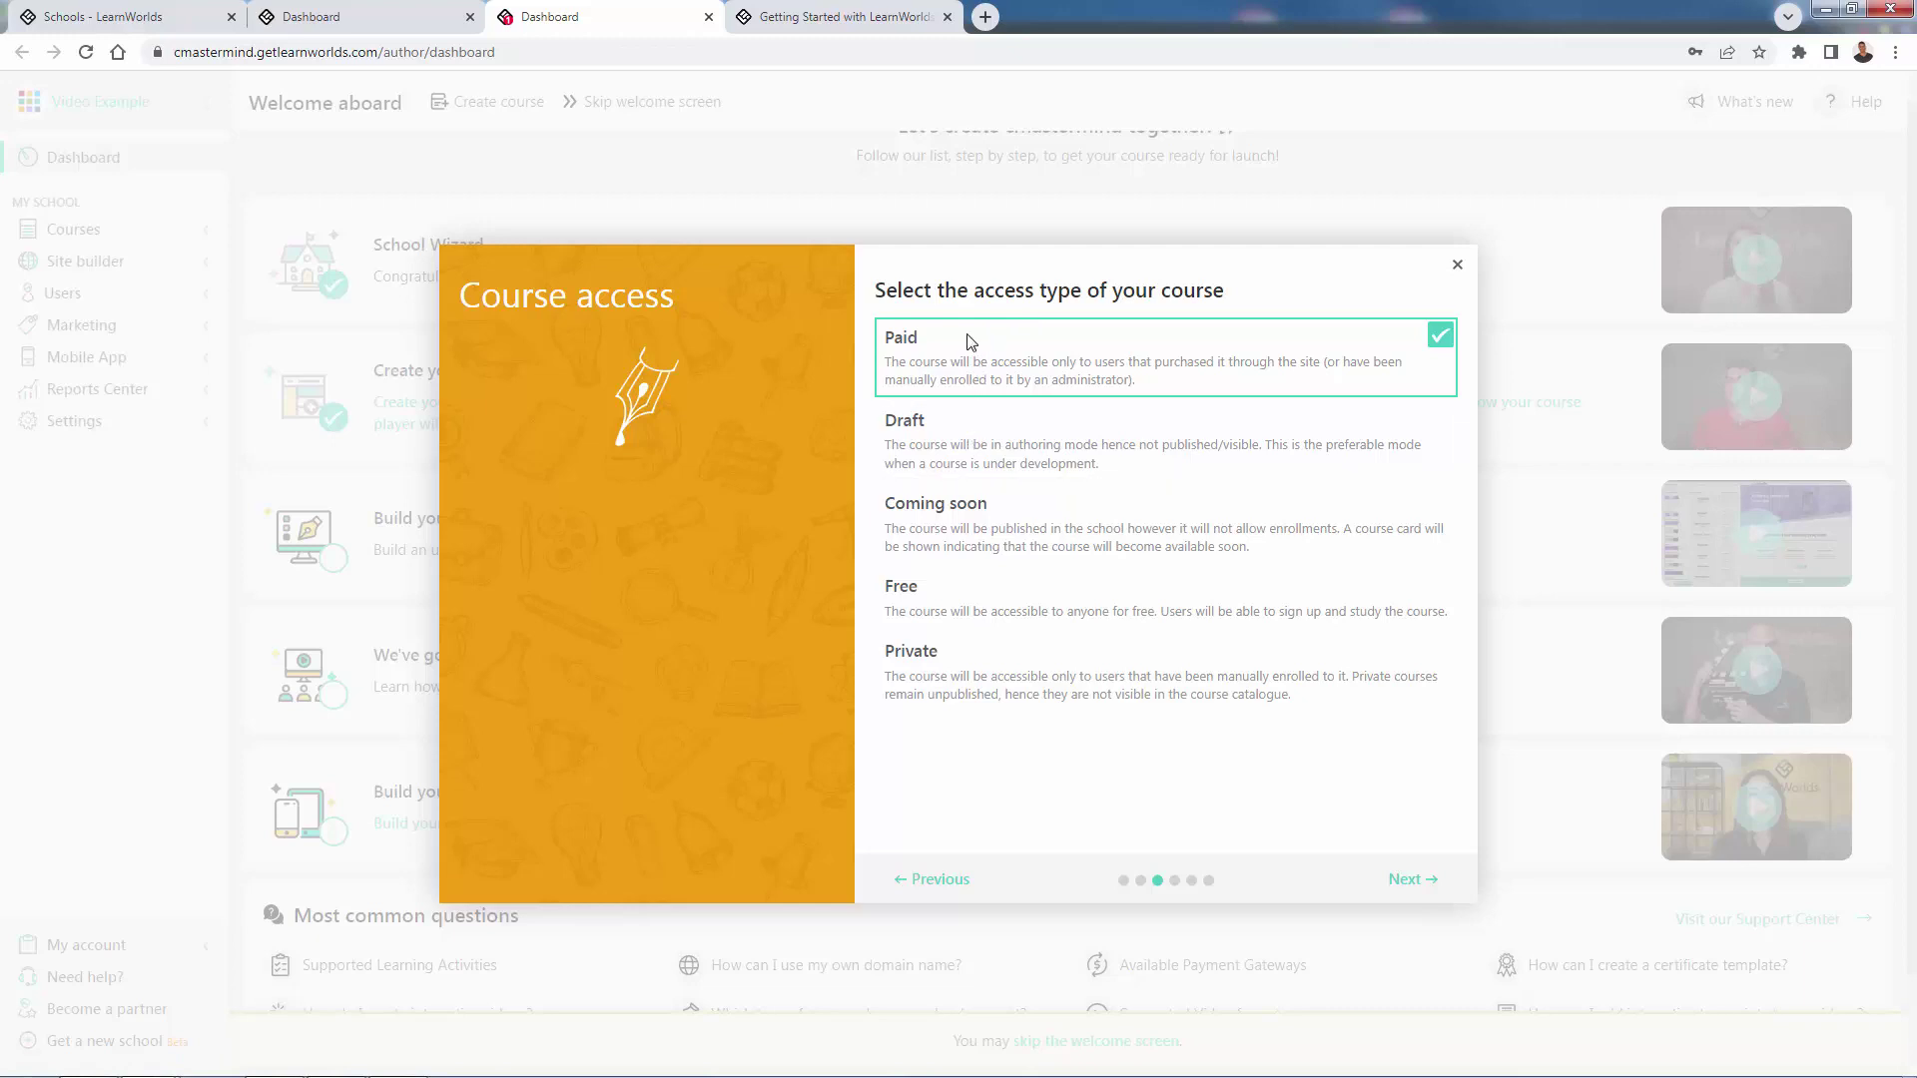
Try the Free and Private access types, settle on Paid for the course and continue to pricing.
{"action": "left_click", "coordinate": [982, 601]}
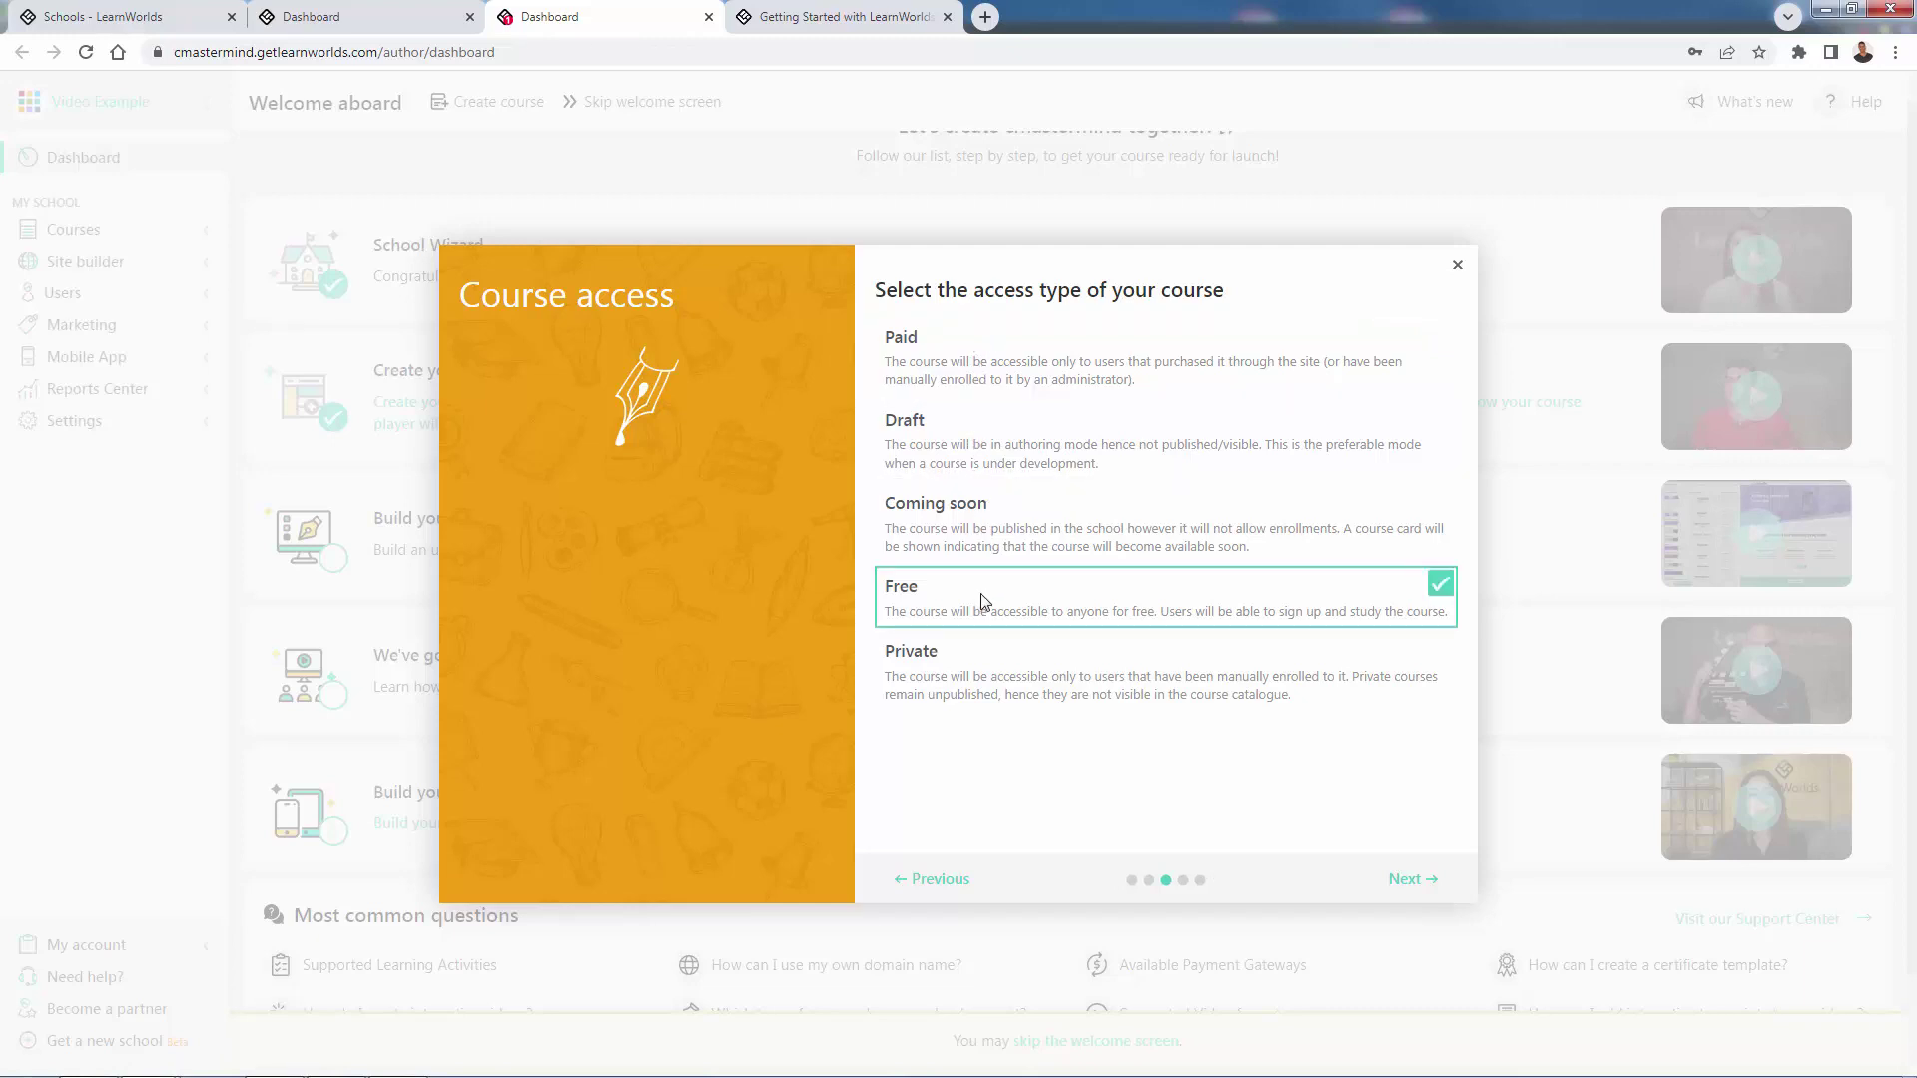
{"action": "left_click", "coordinate": [972, 676]}
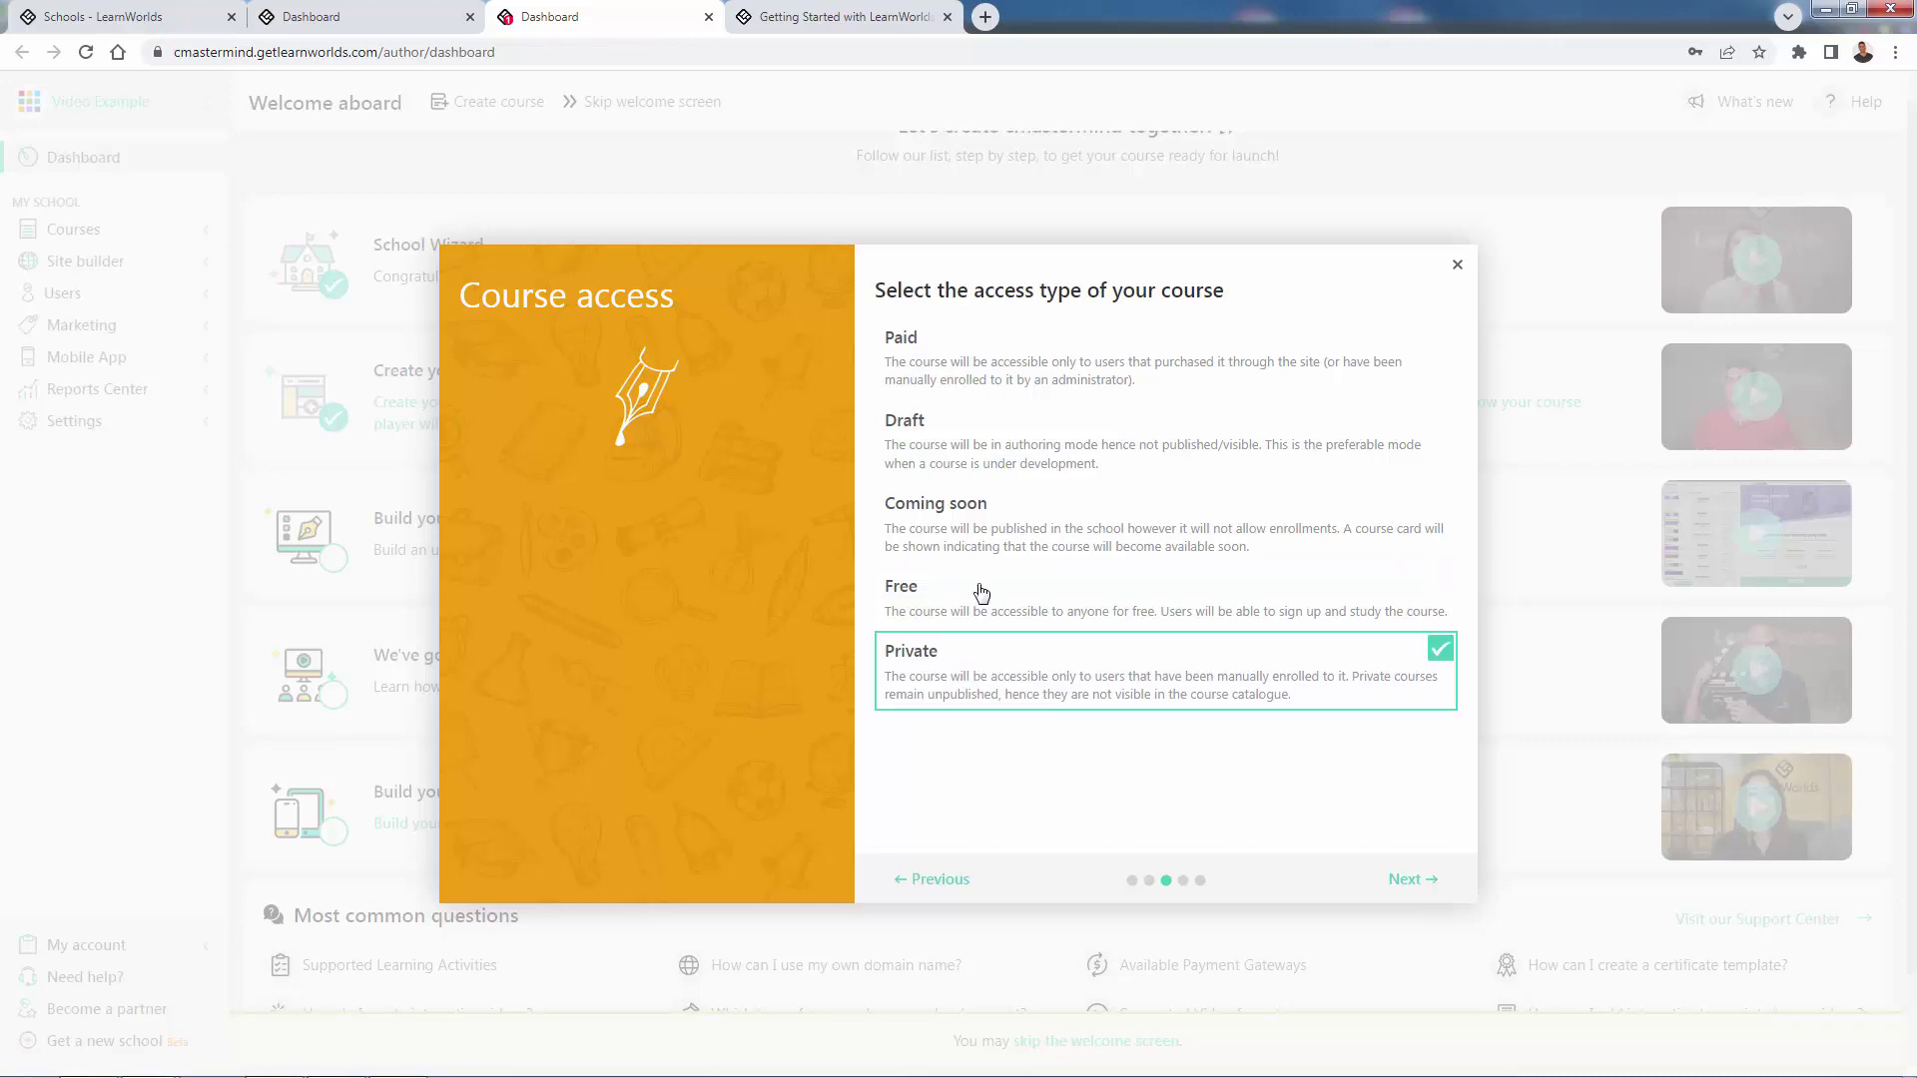
{"action": "left_click", "coordinate": [989, 368]}
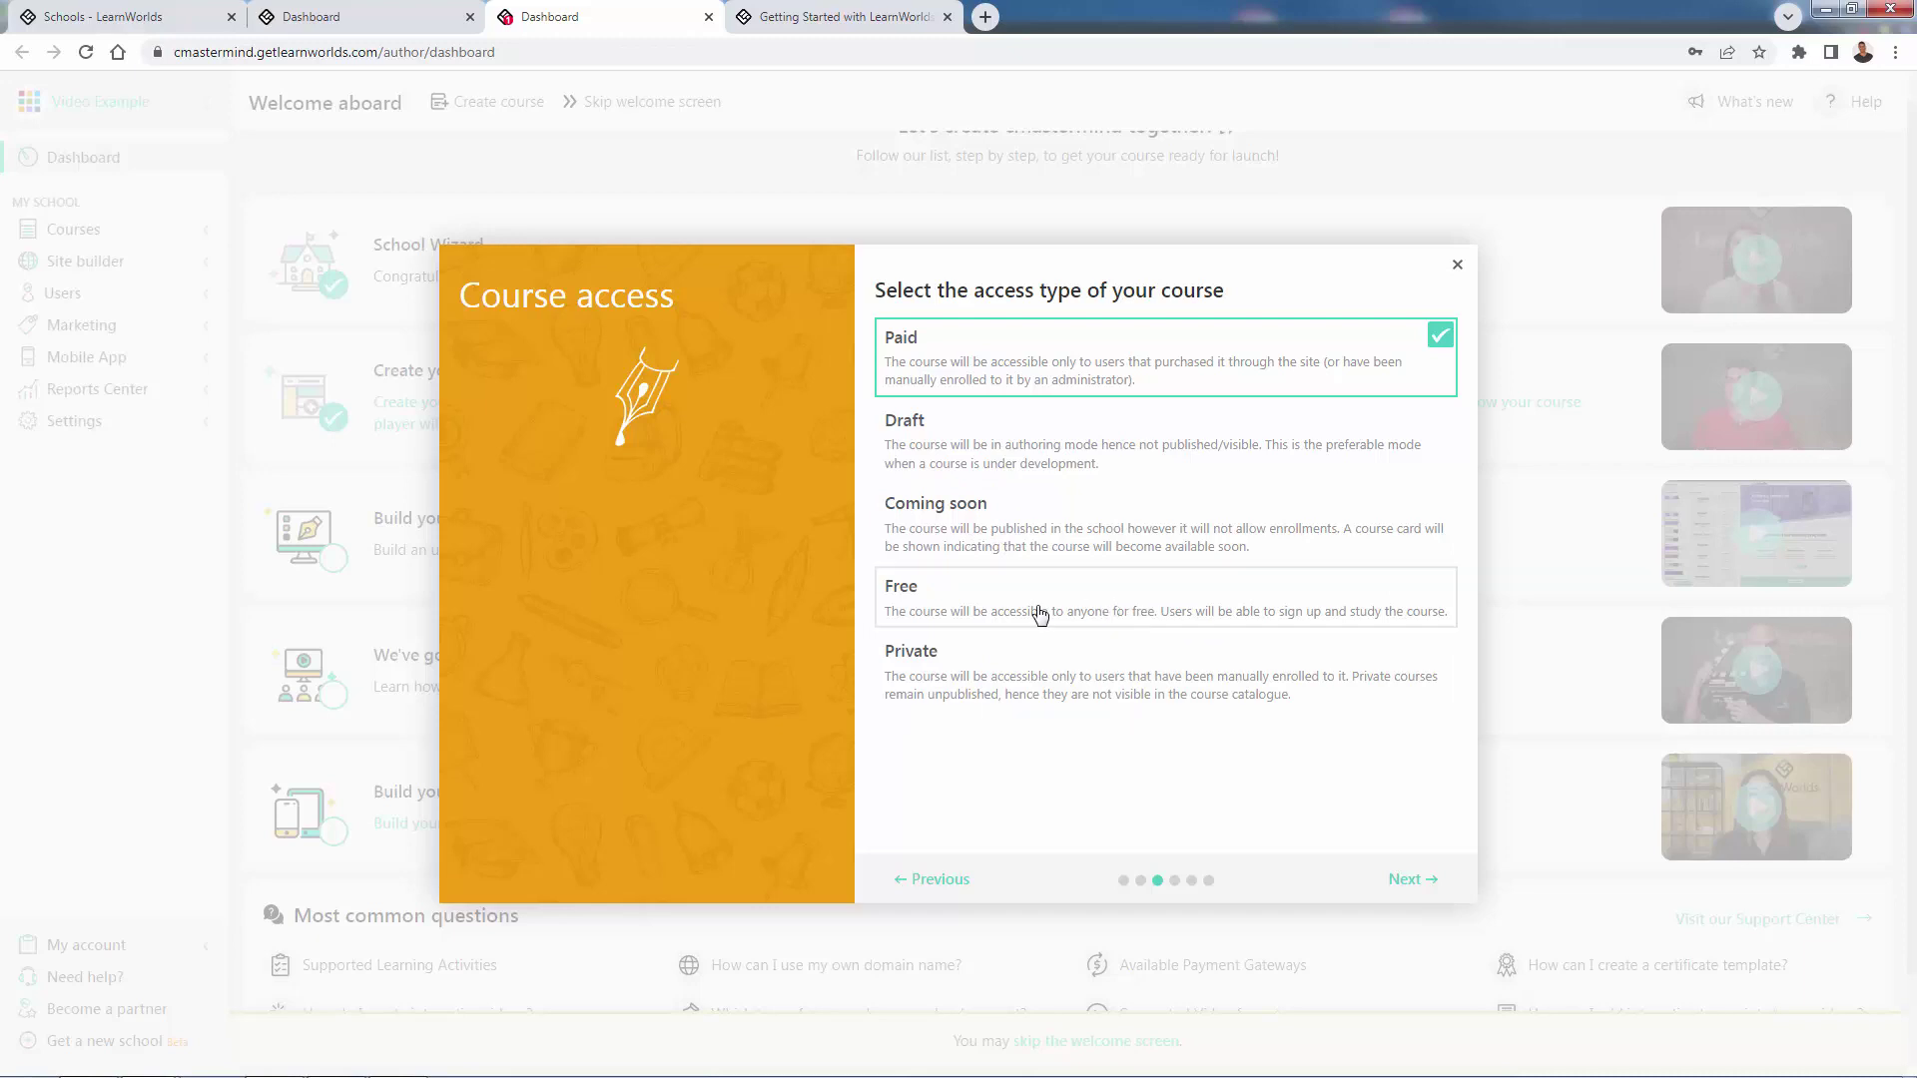
{"action": "left_click", "coordinate": [1402, 878]}
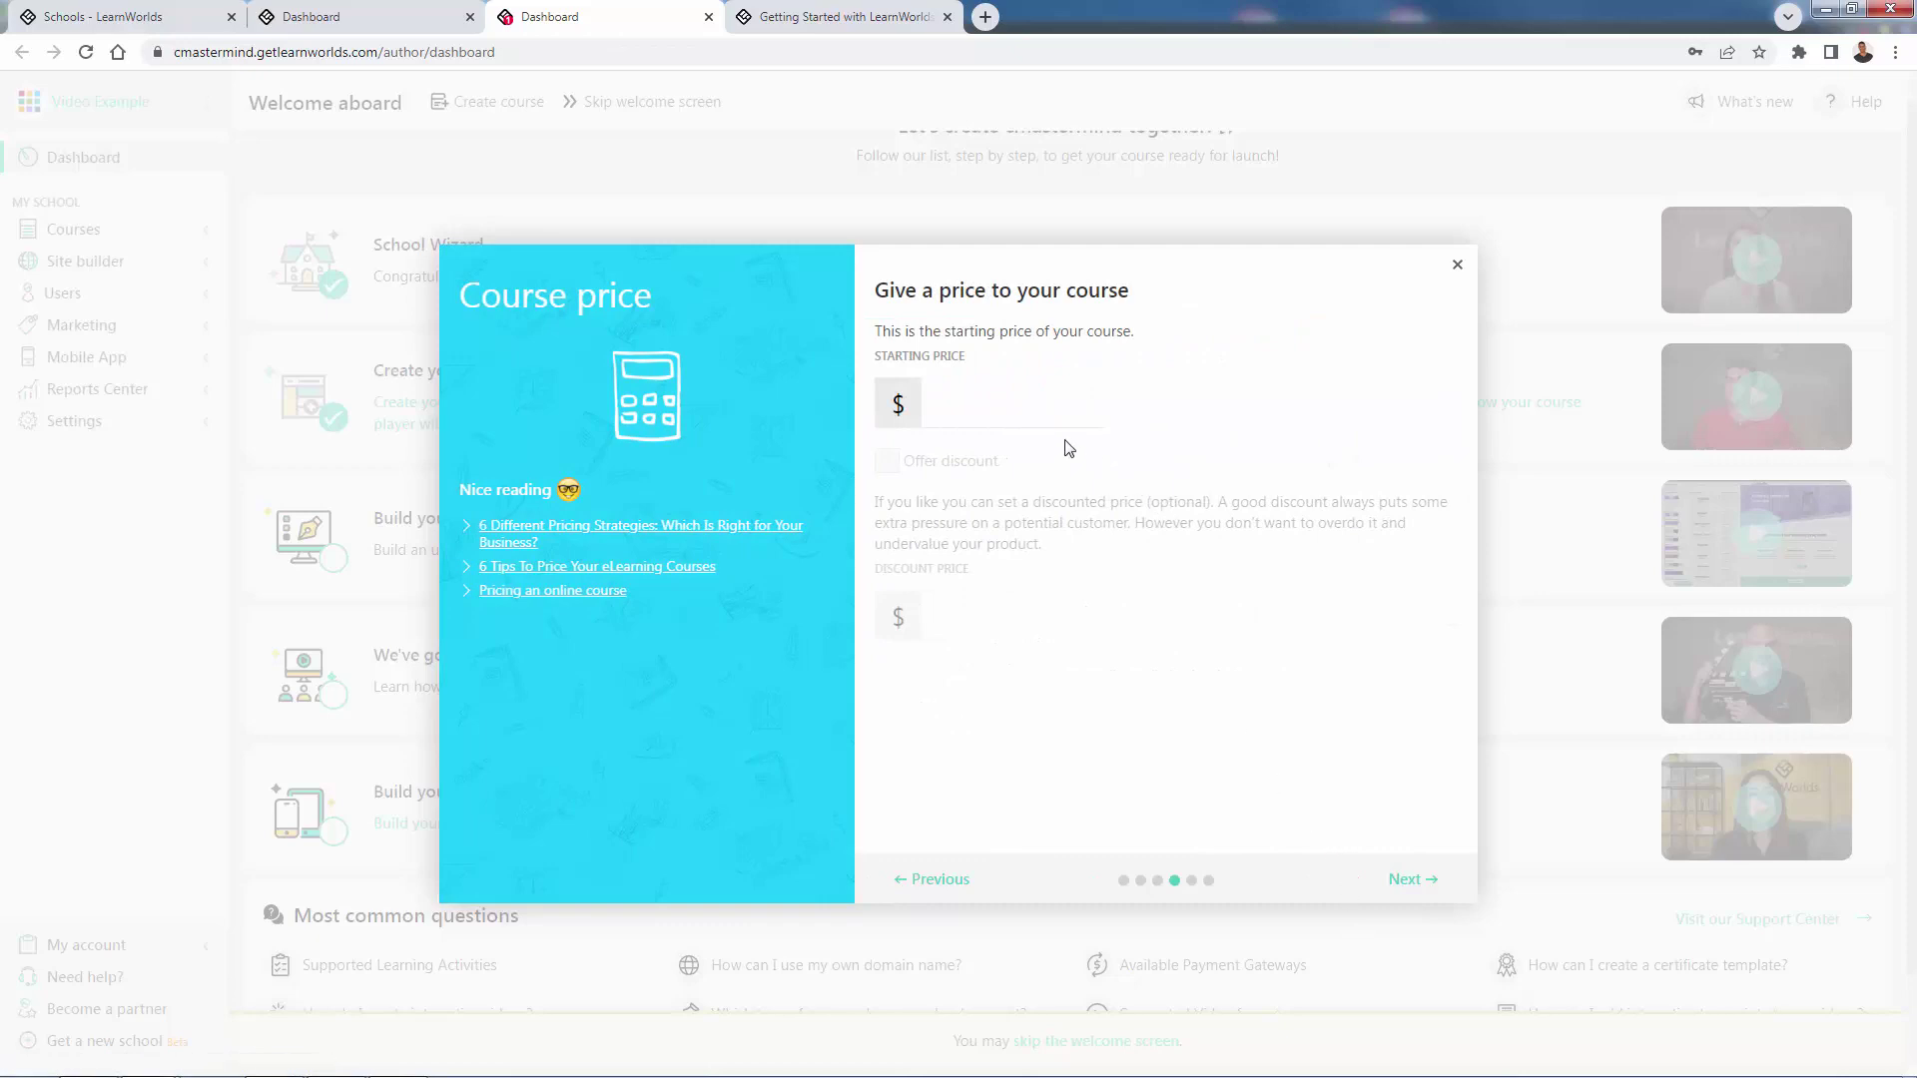
Set the course's starting price to $500.
{"action": "left_click", "coordinate": [1035, 405]}
{"action": "type", "text": "500"}
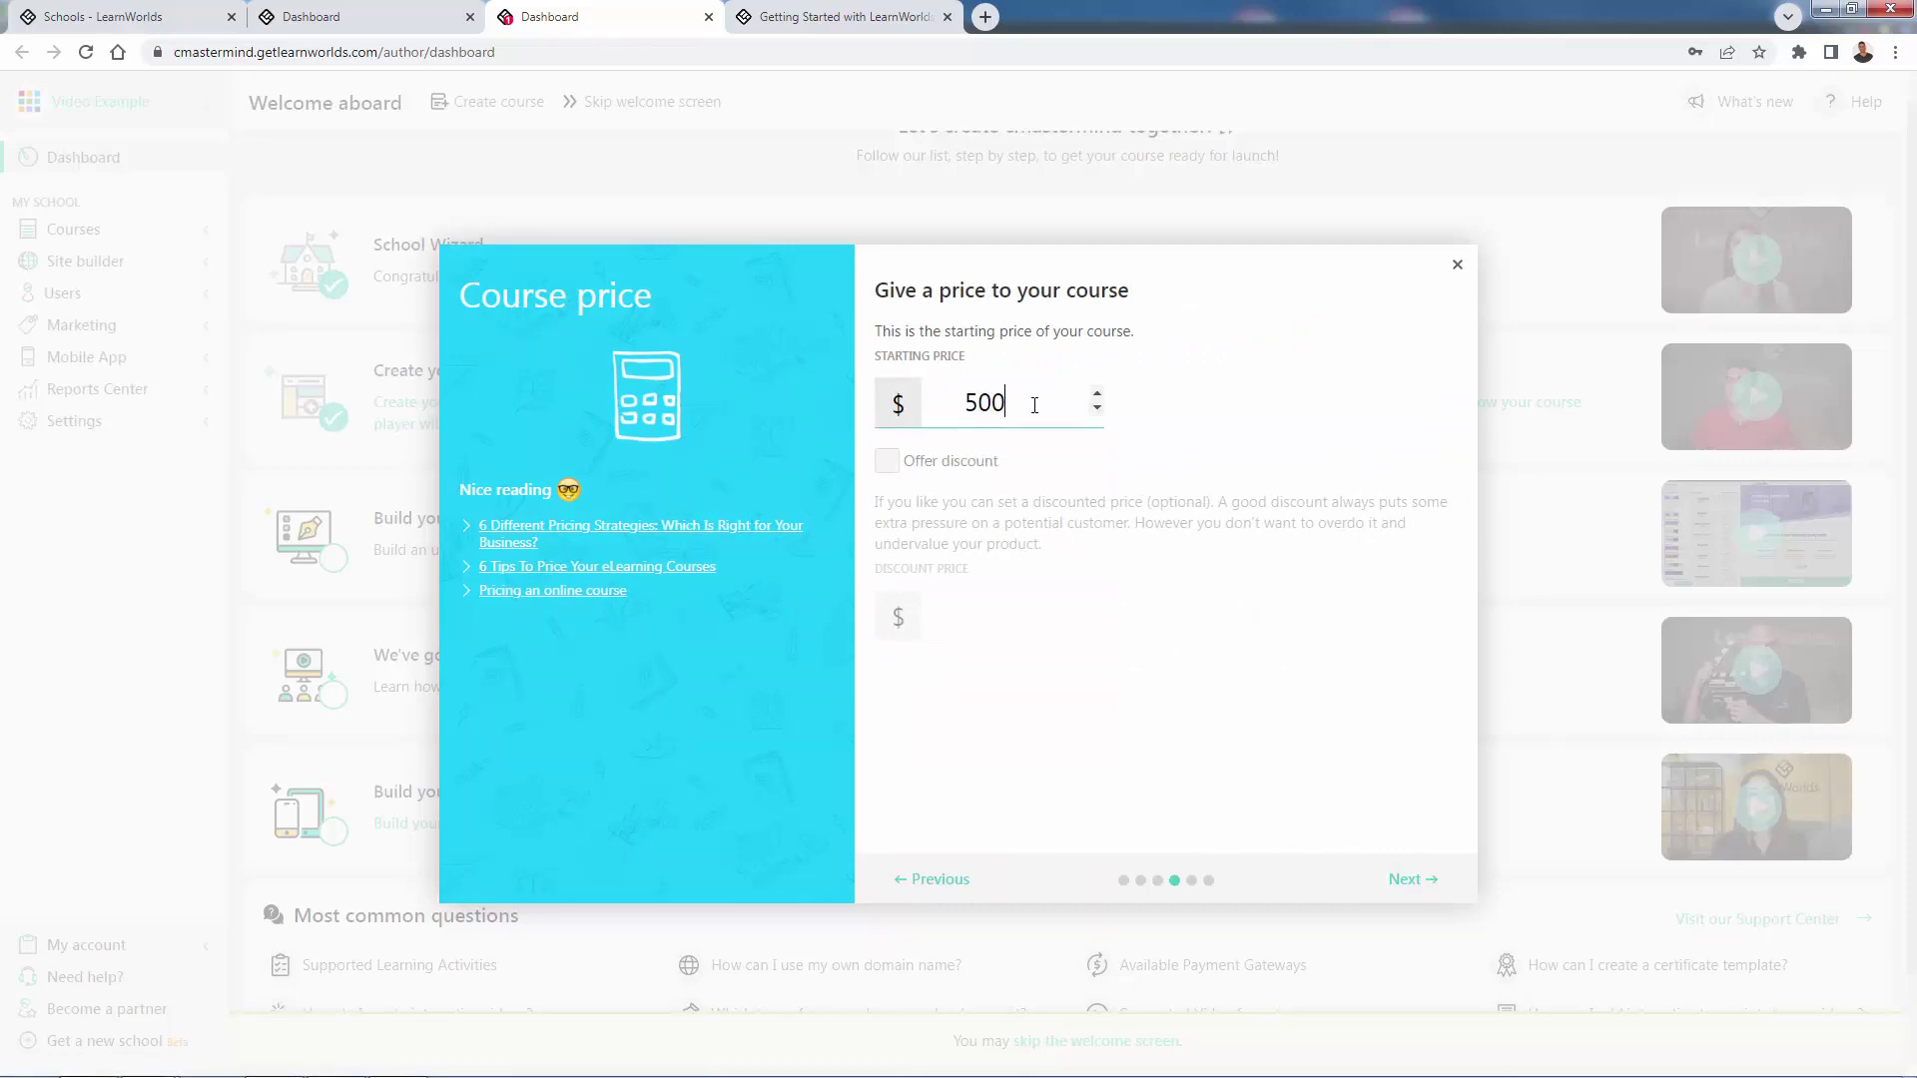
Try offering a discount price of $450 for the course, and turn the discount offer off again.
{"action": "left_click", "coordinate": [1238, 459]}
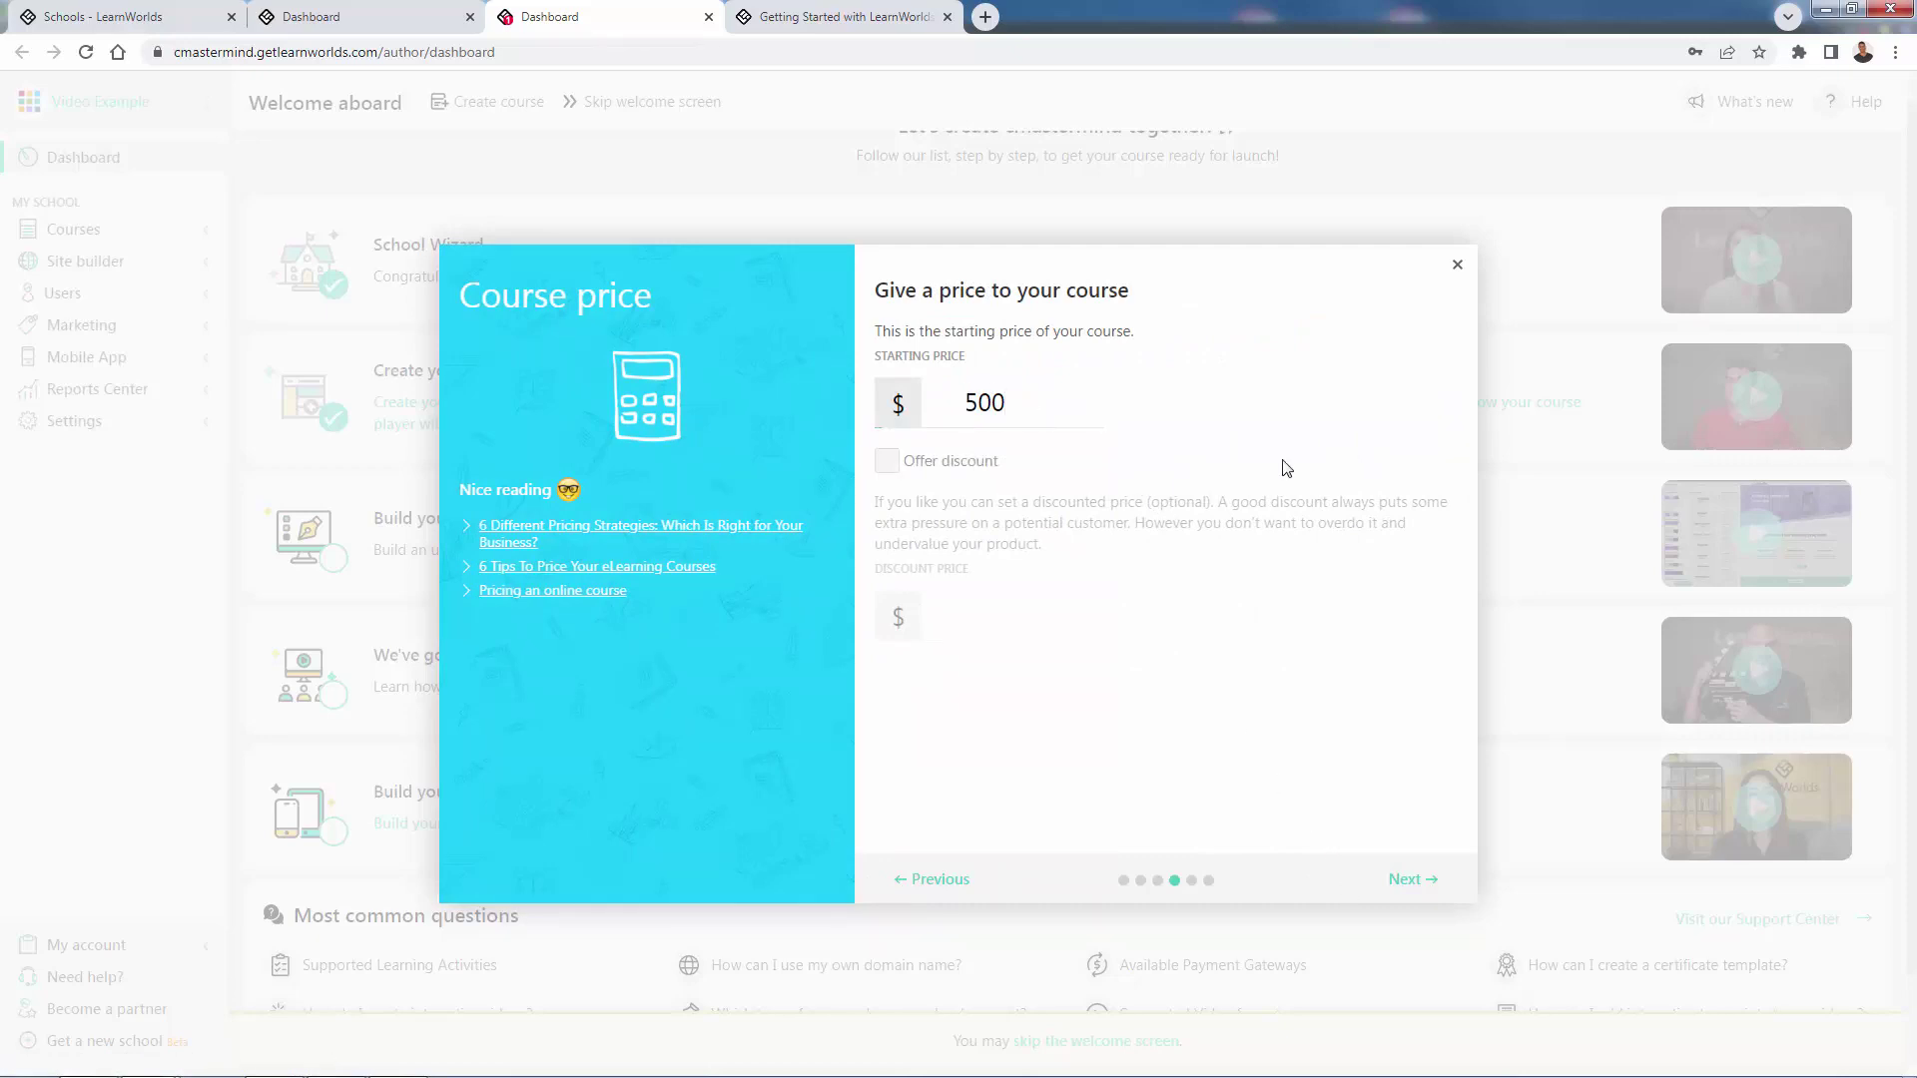
{"action": "left_click", "coordinate": [888, 462]}
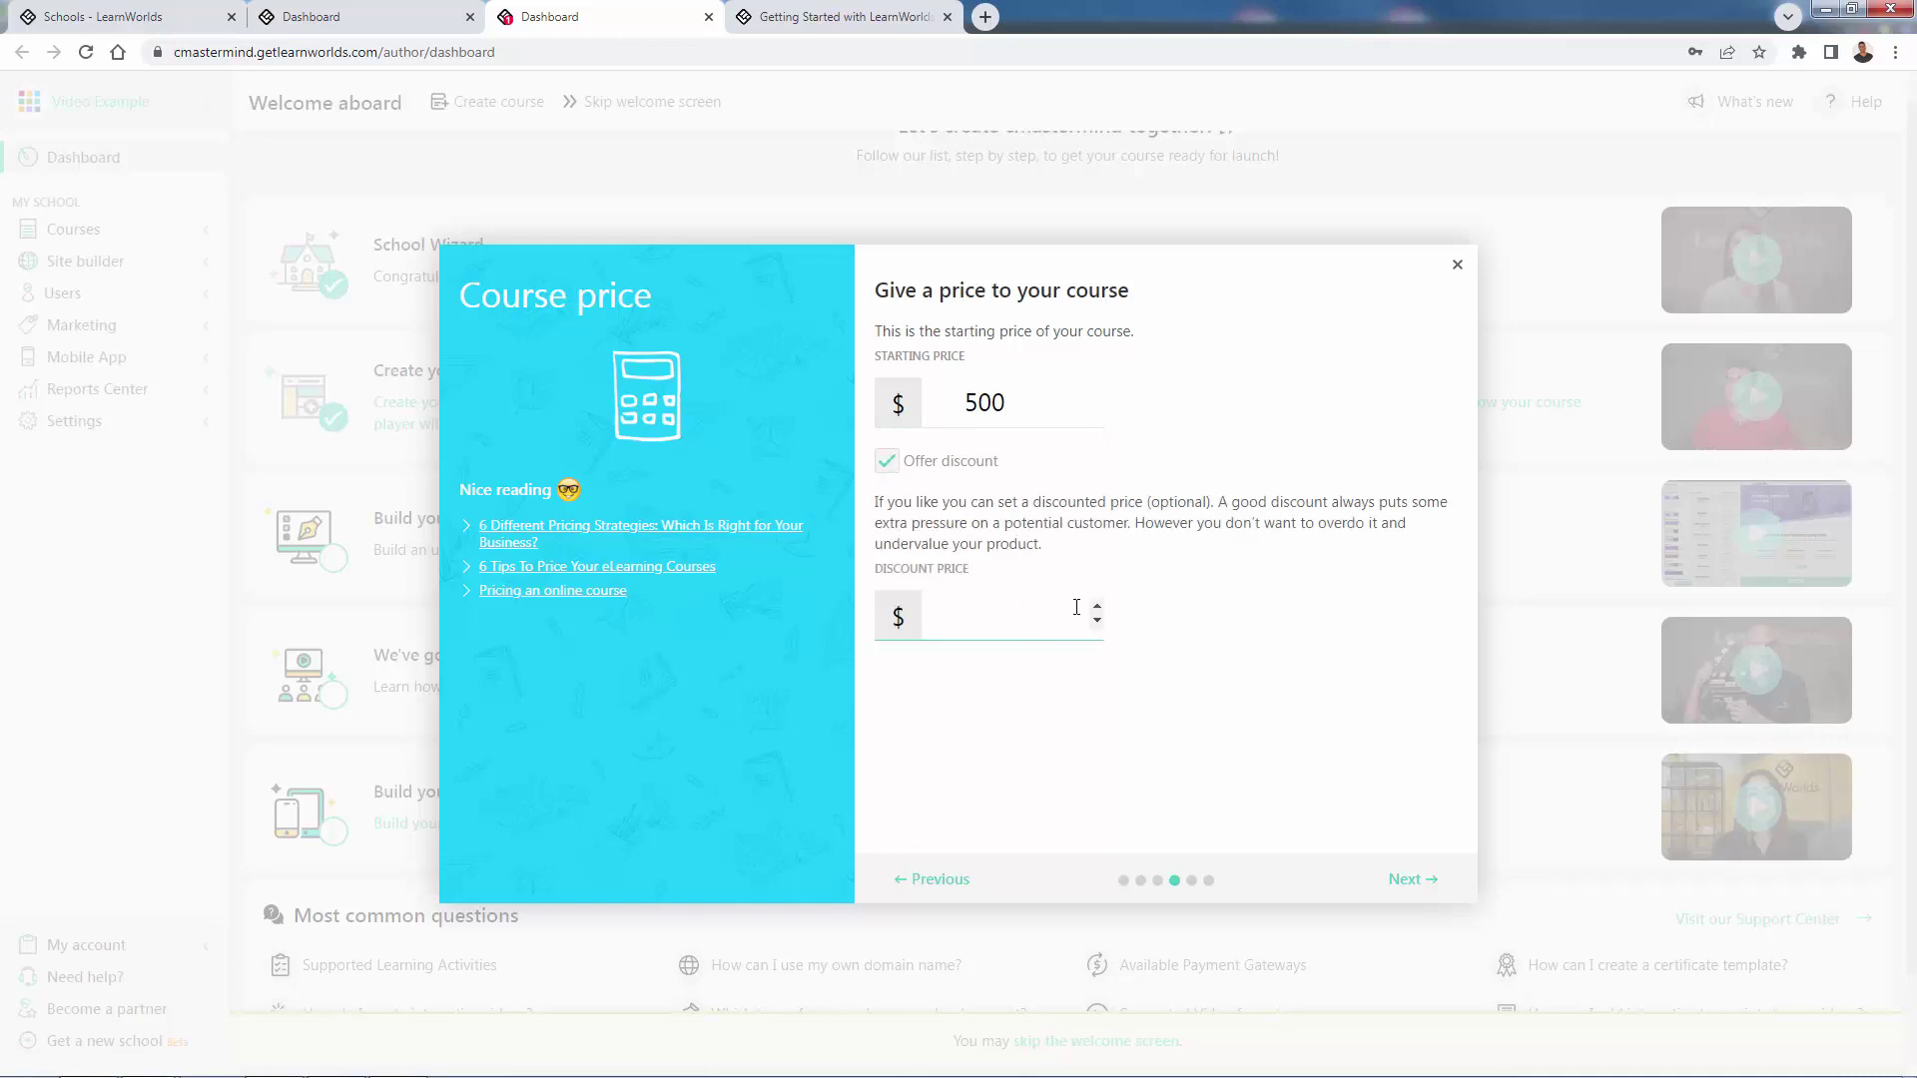
{"action": "type", "text": "450"}
{"action": "left_click", "coordinate": [1050, 712]}
{"action": "left_click", "coordinate": [888, 463]}
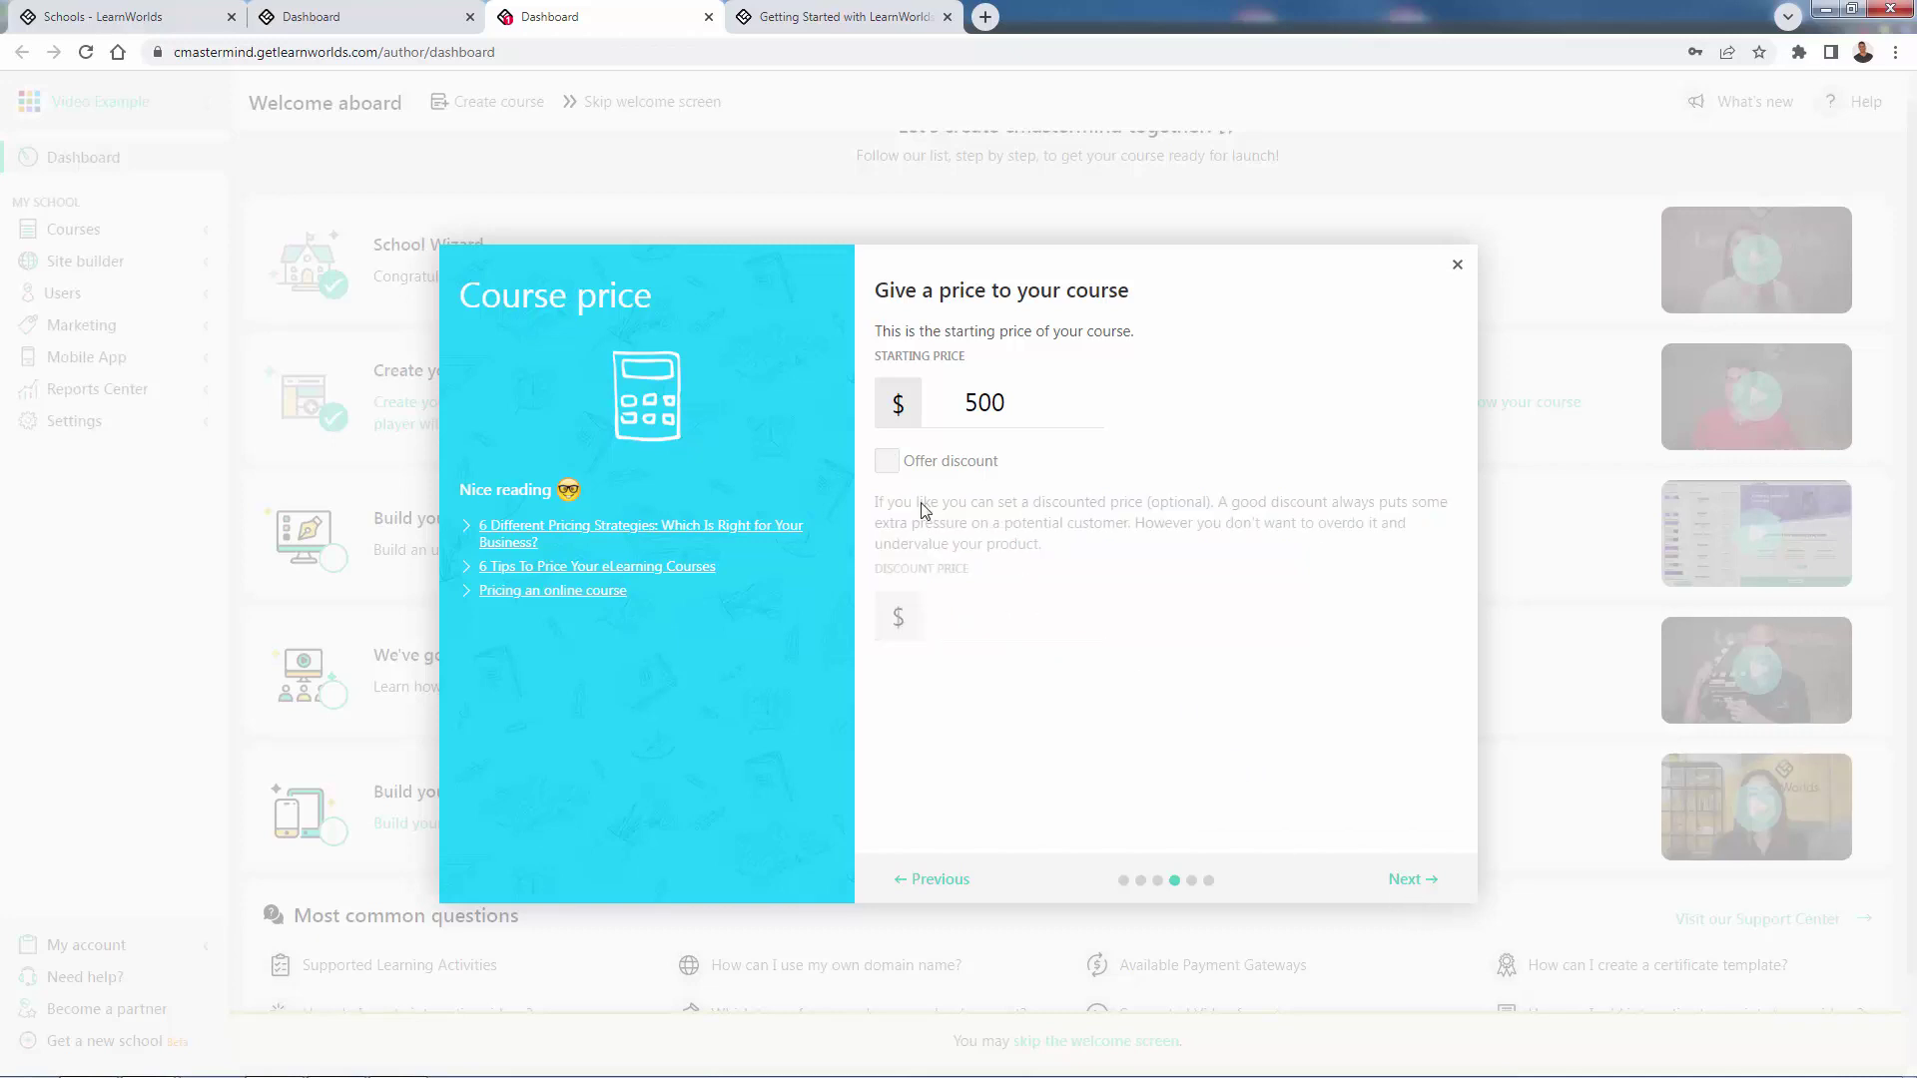
Continue past the course's pricing and card settings and choose to build the course contents with AI.
{"action": "left_click", "coordinate": [1408, 880]}
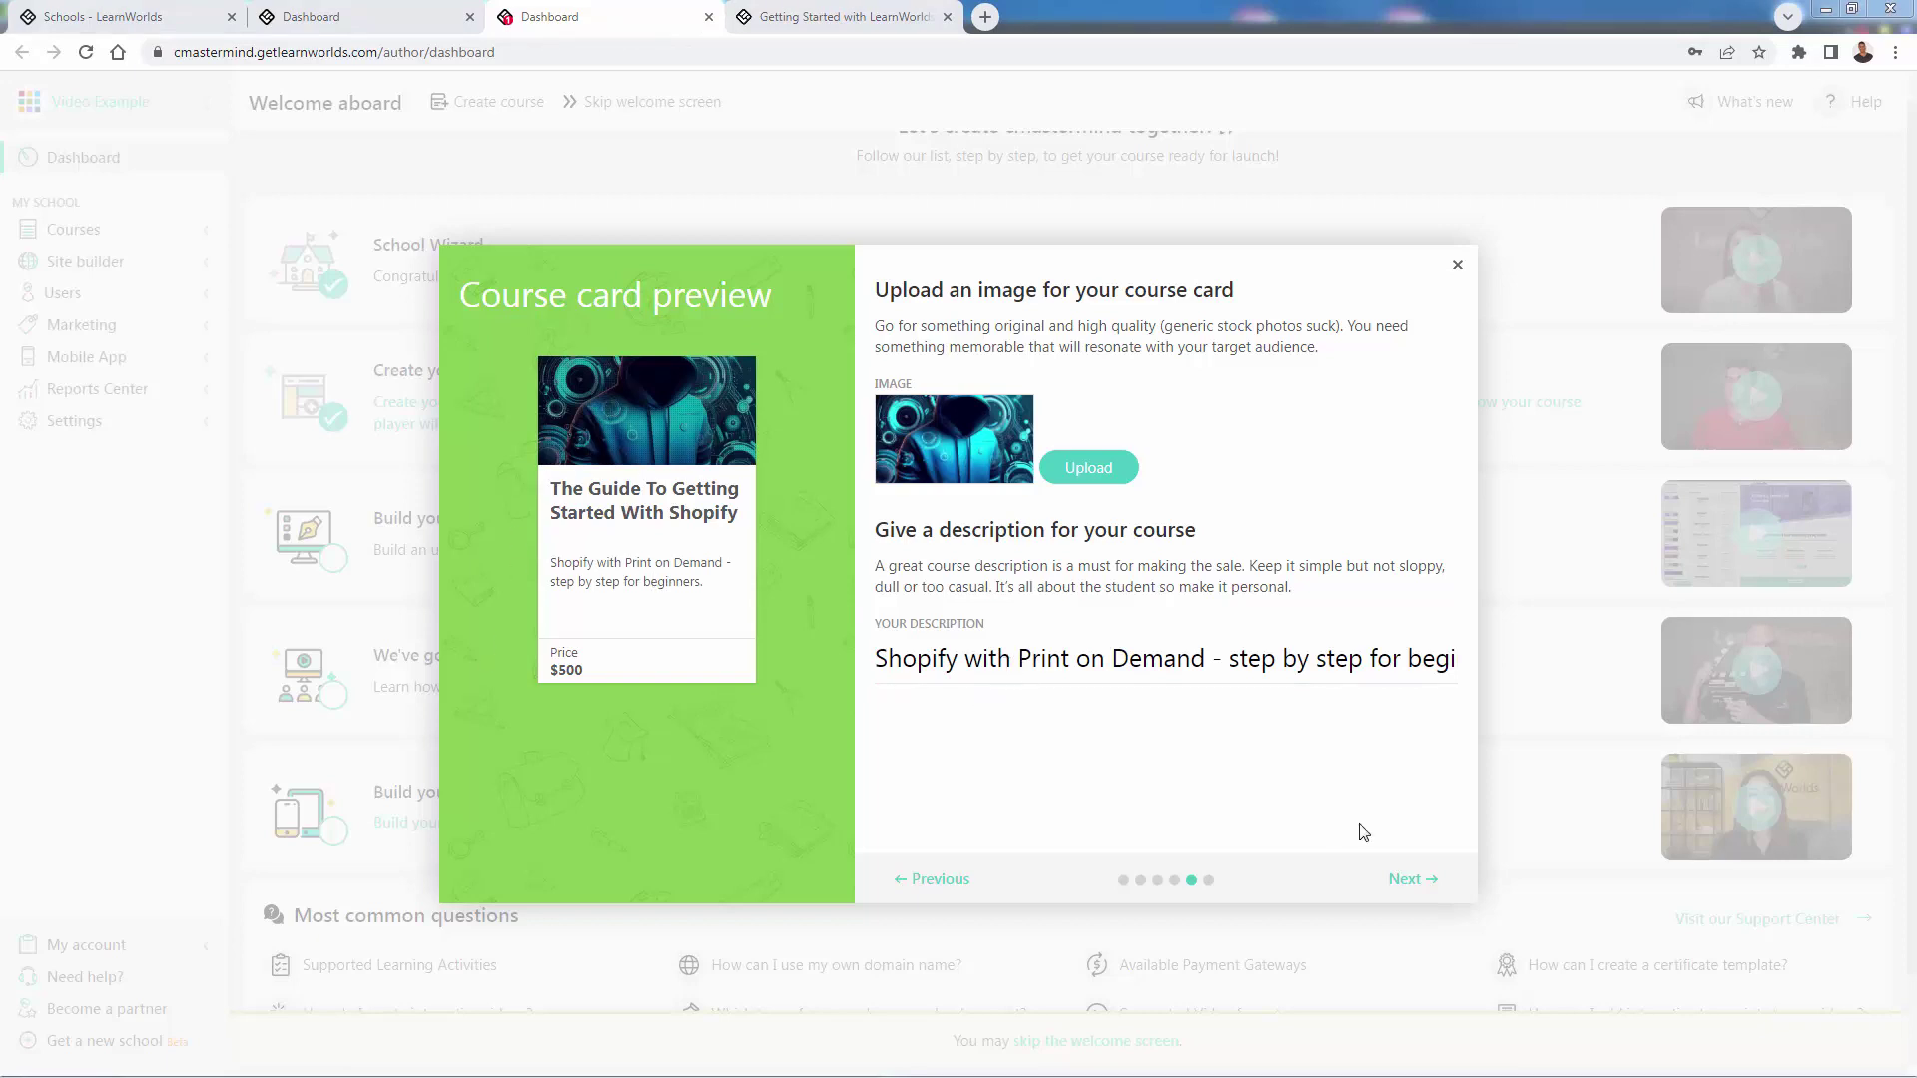
{"action": "left_click", "coordinate": [1406, 880]}
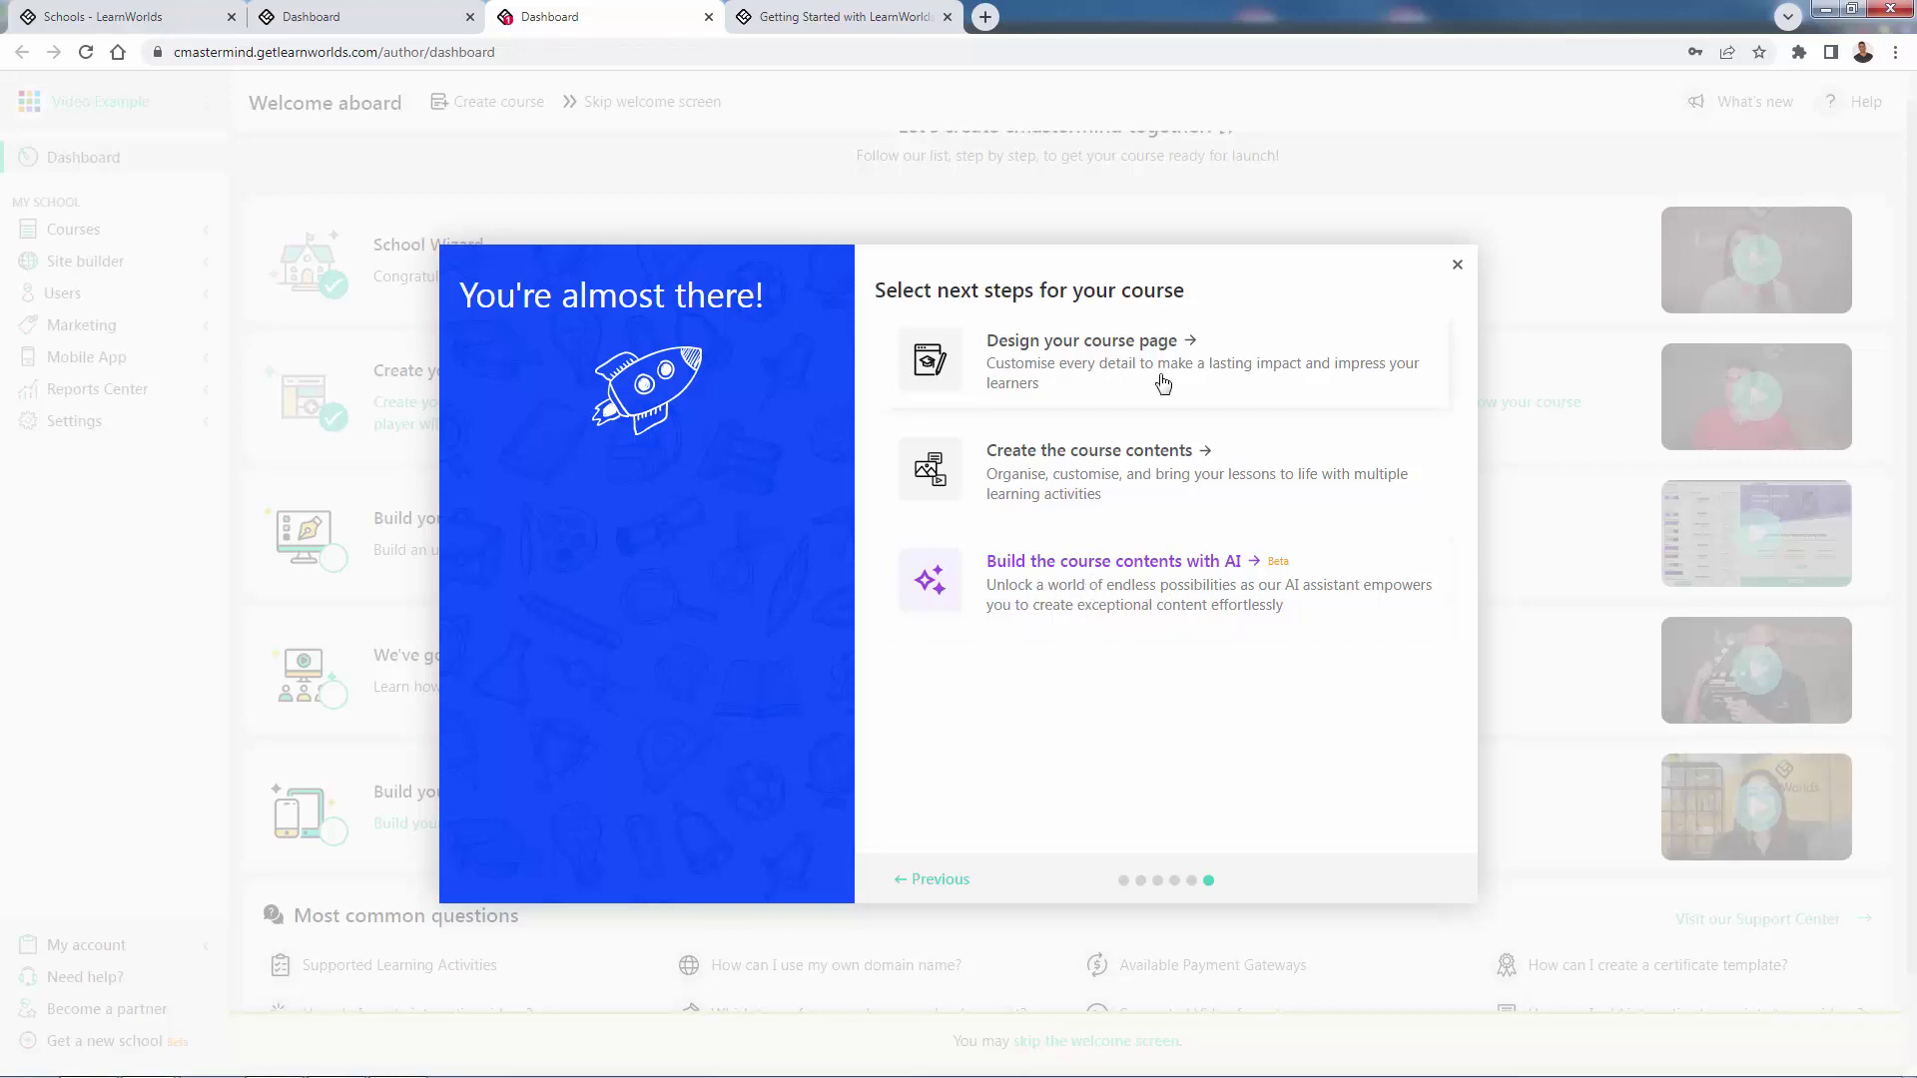
{"action": "left_click", "coordinate": [1171, 587]}
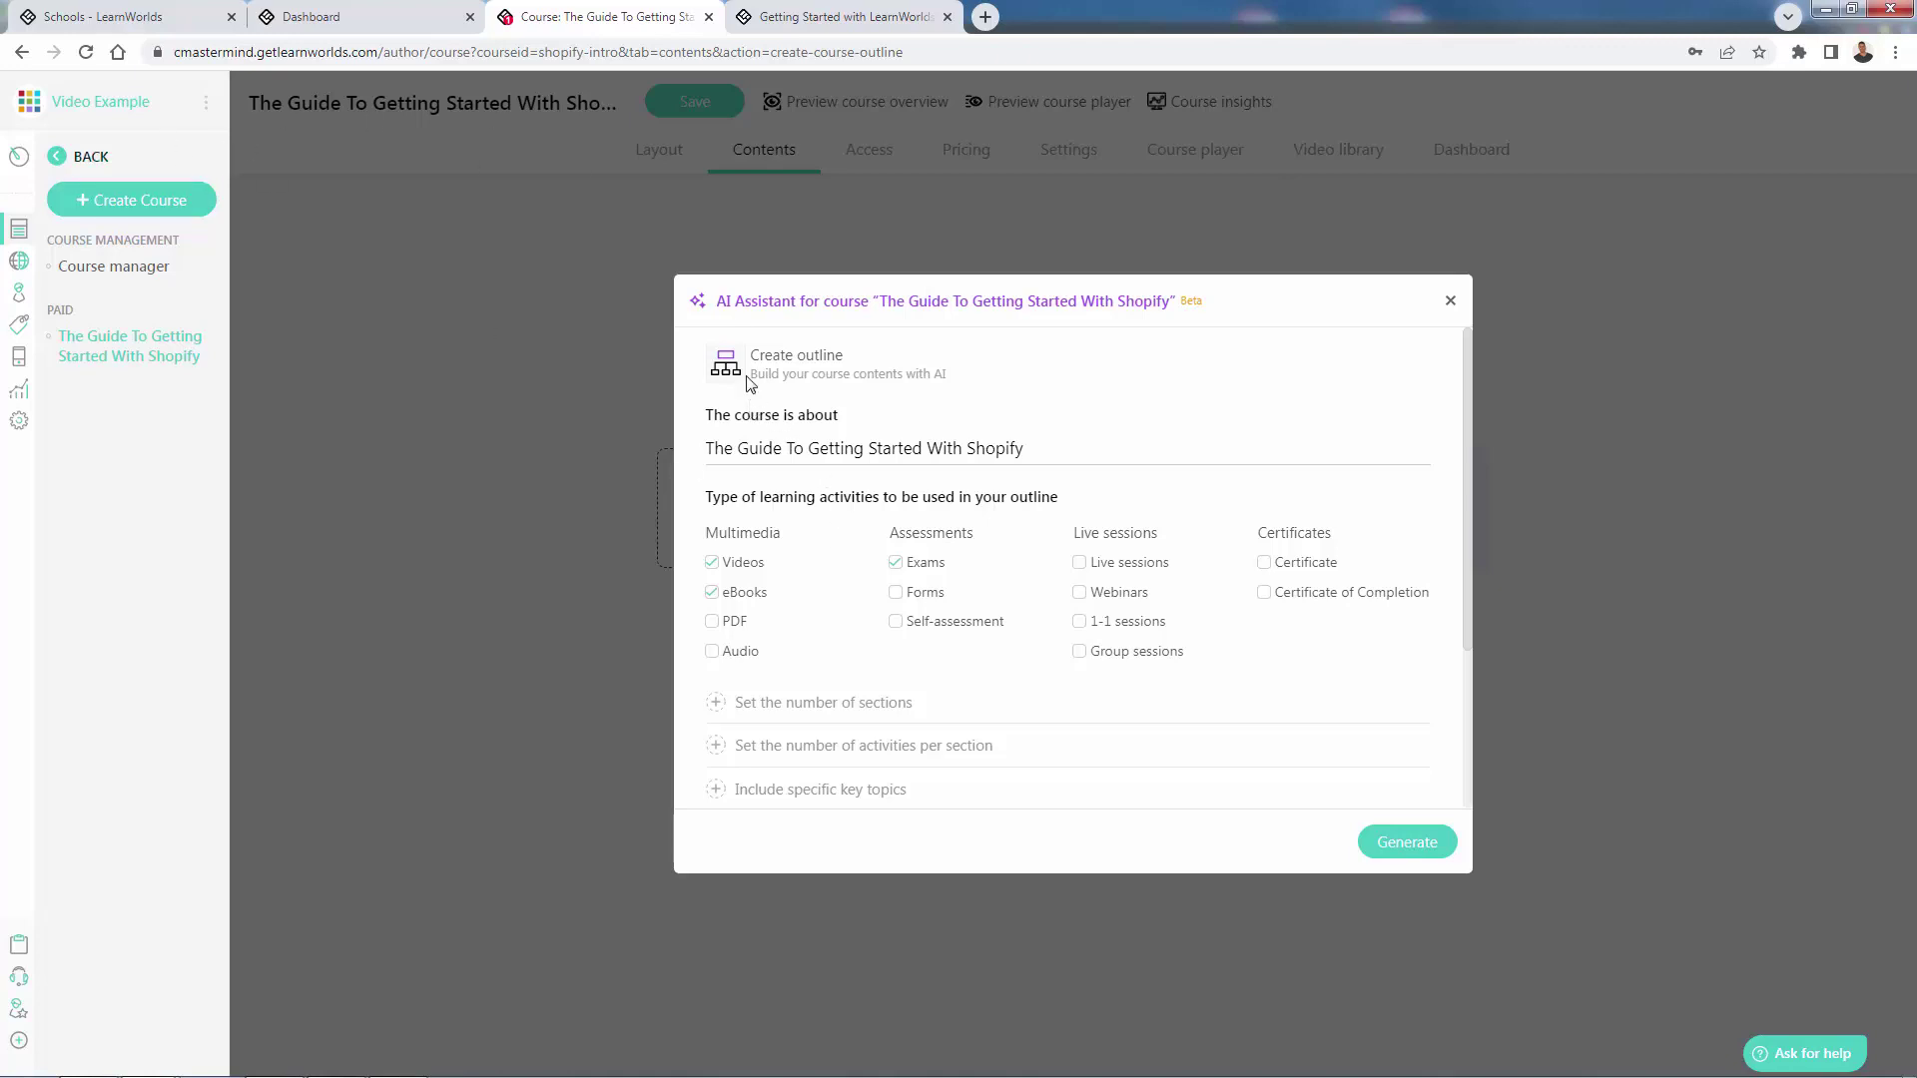
Use PDF instead of eBooks alongside videos as the outline's multimedia activities.
{"action": "scroll", "coordinate": [968, 579], "scroll_direction": "down", "scroll_amount": 1}
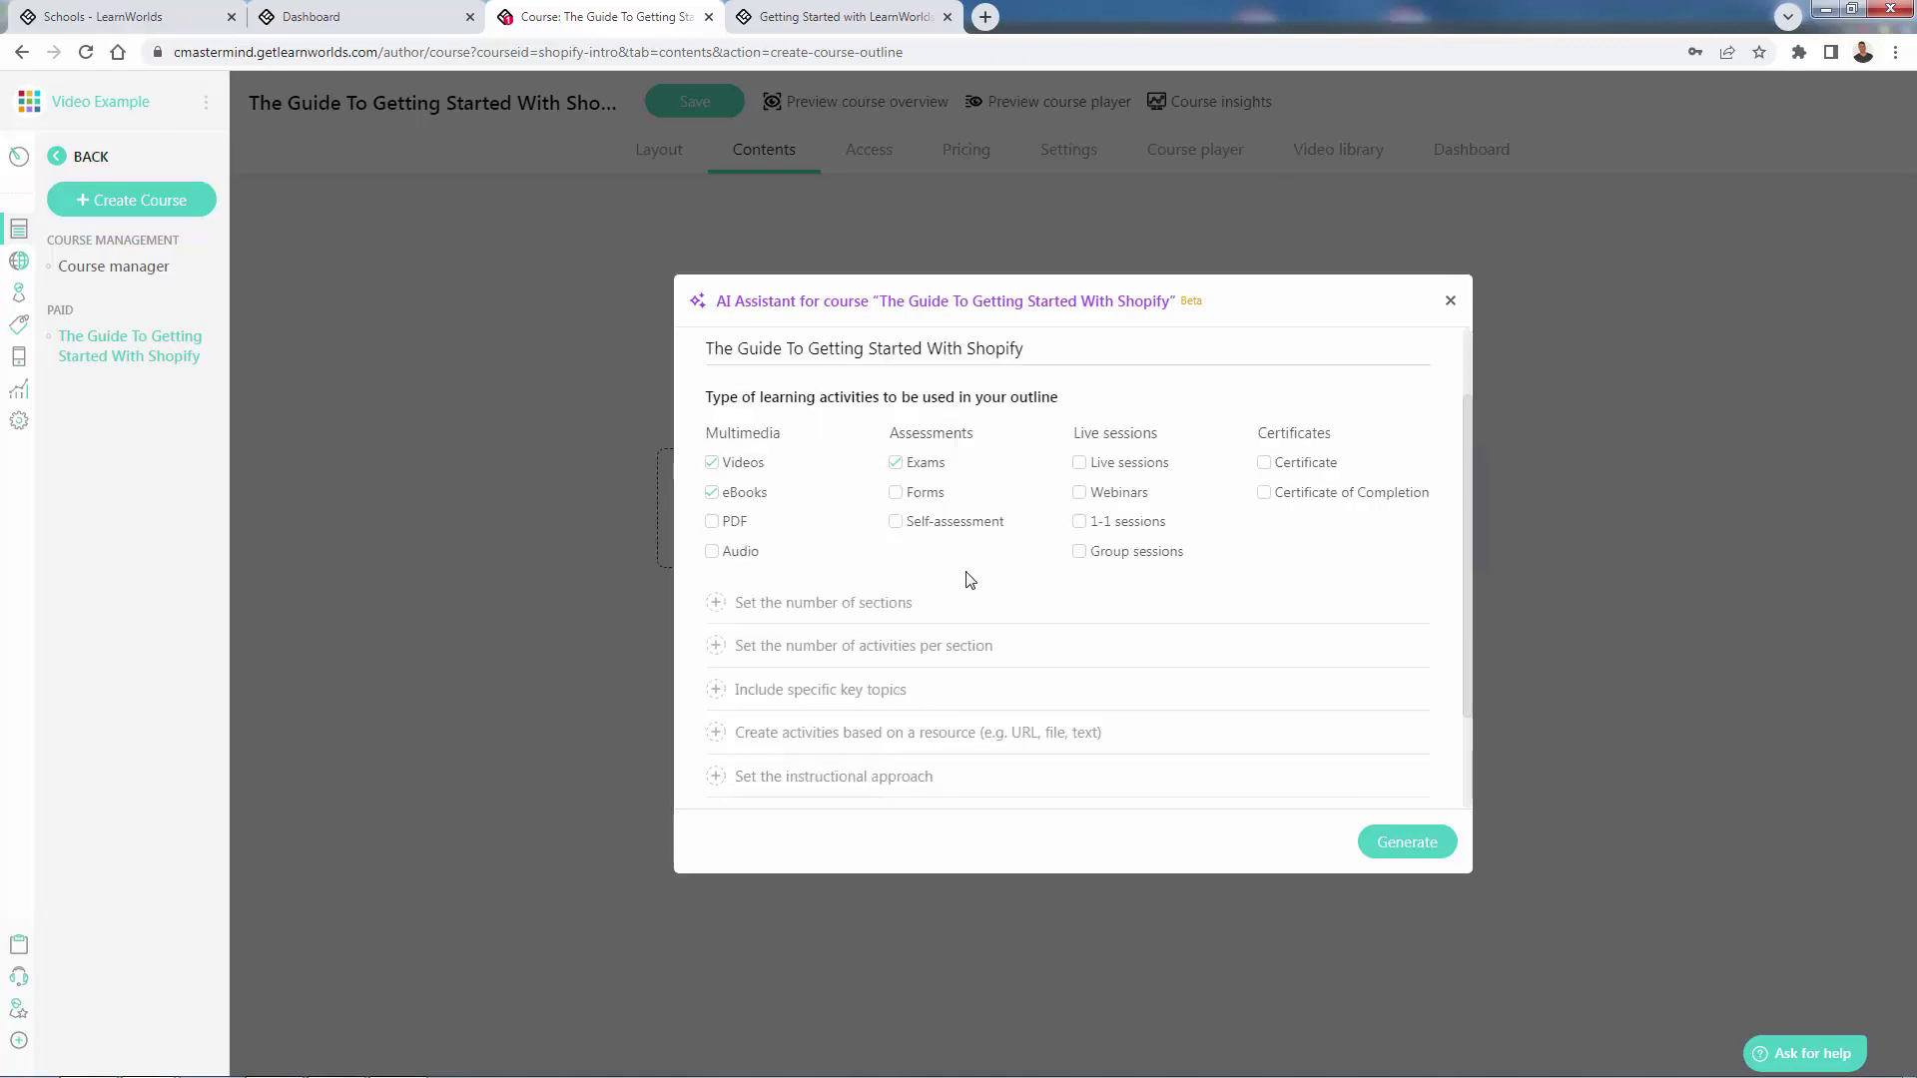
{"action": "scroll", "coordinate": [969, 581], "scroll_direction": "up", "scroll_amount": 1}
{"action": "scroll", "coordinate": [946, 505], "scroll_direction": "down", "scroll_amount": 1}
{"action": "left_click", "coordinate": [712, 493]}
Try the assessment types, settle on exams and self-assessment without forms, and include a Certificate of Completion in the outline.
{"action": "left_click", "coordinate": [897, 521]}
{"action": "left_click", "coordinate": [897, 493]}
{"action": "left_click", "coordinate": [896, 522]}
{"action": "left_click", "coordinate": [896, 463]}
{"action": "left_click", "coordinate": [897, 492]}
{"action": "left_click", "coordinate": [896, 494]}
{"action": "left_click", "coordinate": [895, 463]}
{"action": "left_click", "coordinate": [896, 521]}
{"action": "left_click", "coordinate": [897, 493]}
{"action": "left_click", "coordinate": [1265, 494]}
Set the outline to 5 sections with 4 activities in each section.
{"action": "scroll", "coordinate": [1230, 498], "scroll_direction": "down", "scroll_amount": 1}
{"action": "scroll", "coordinate": [1222, 469], "scroll_direction": "down", "scroll_amount": 1}
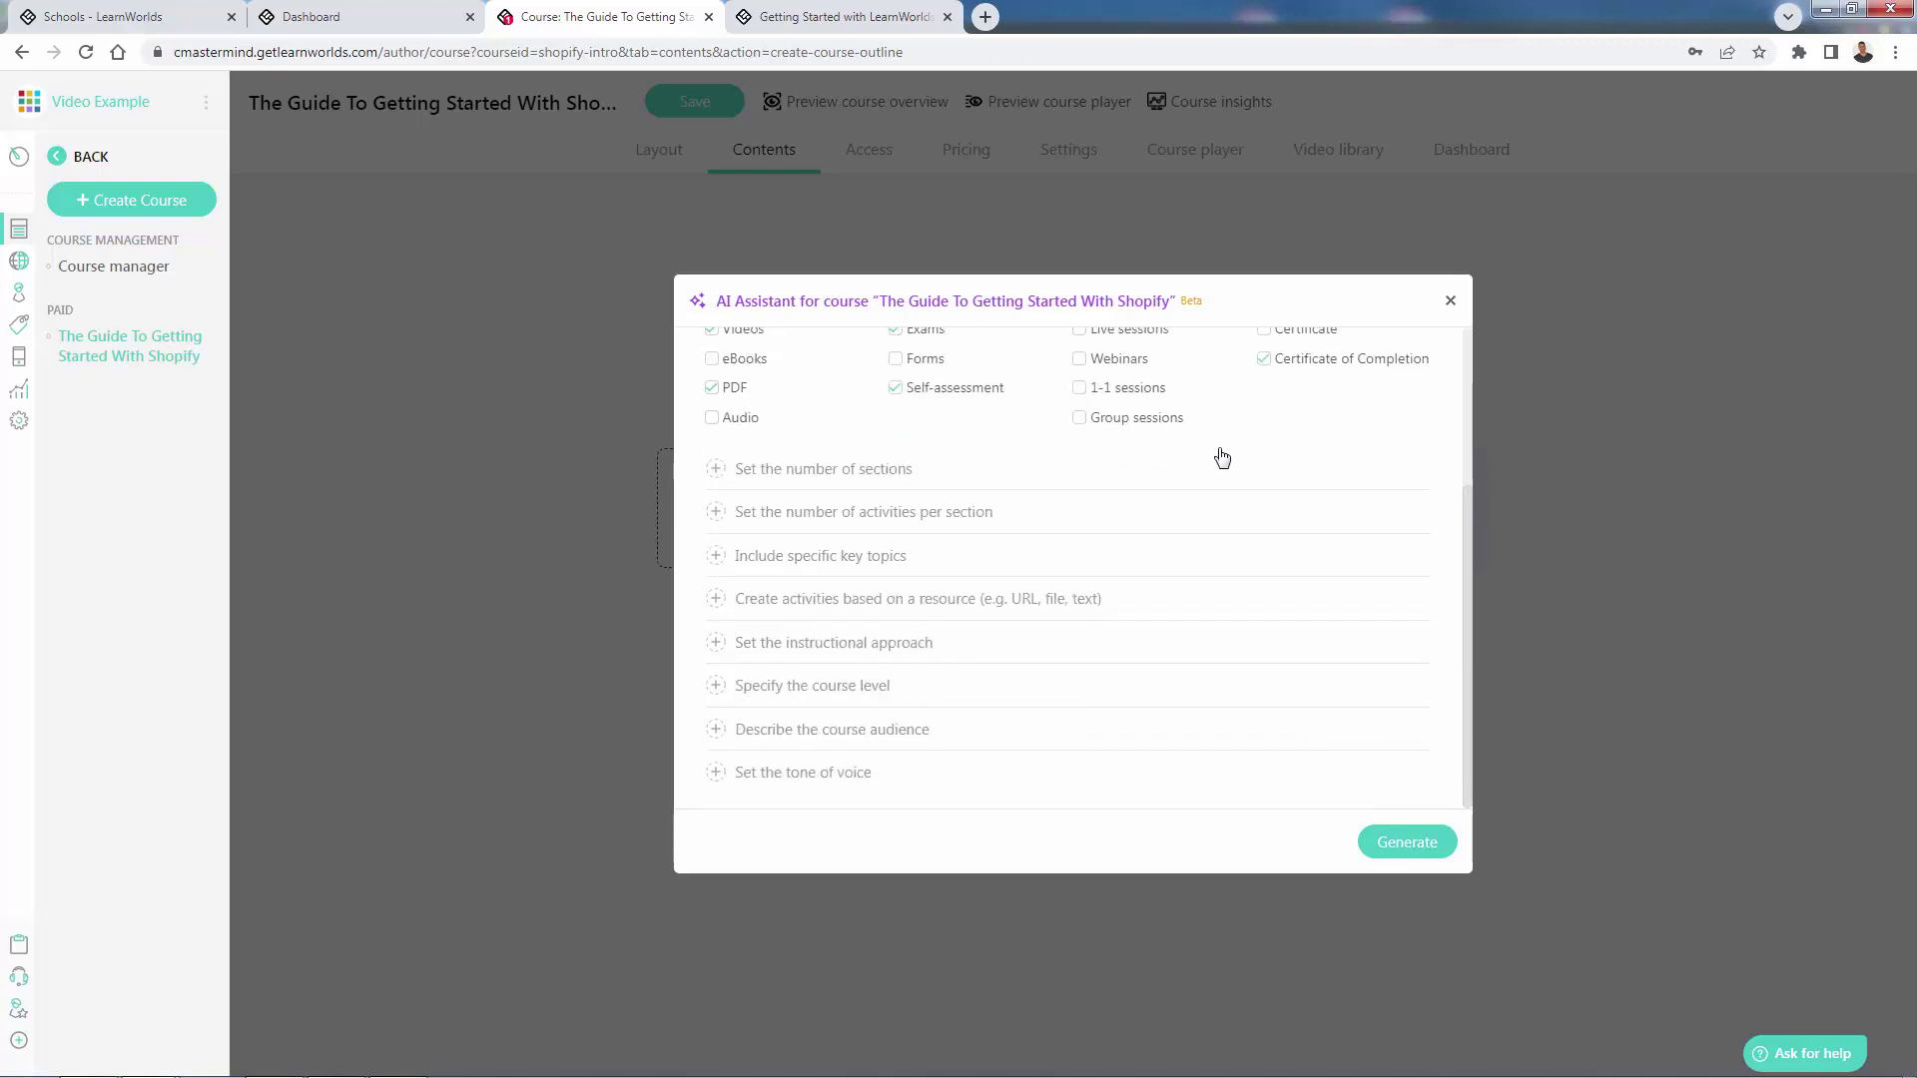
{"action": "left_click", "coordinate": [886, 468]}
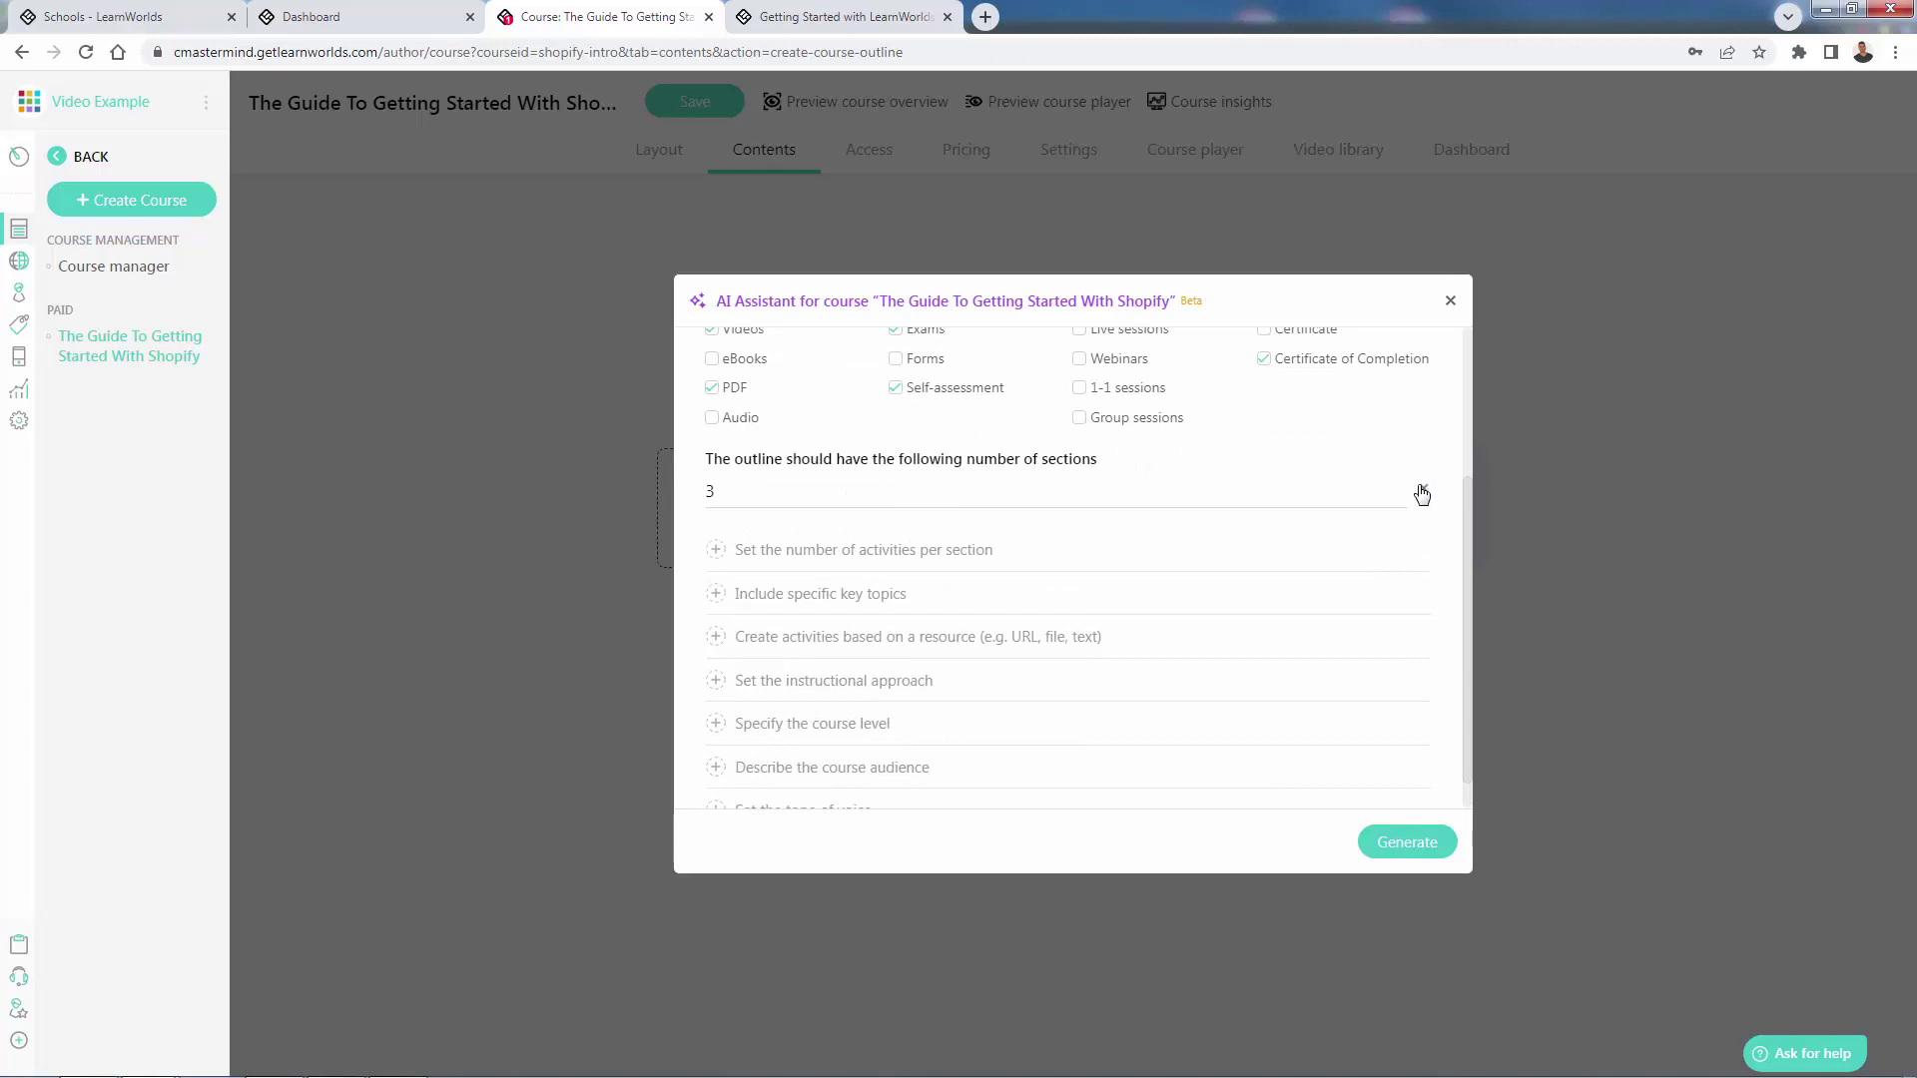
{"action": "double_click", "coordinate": [1315, 489]}
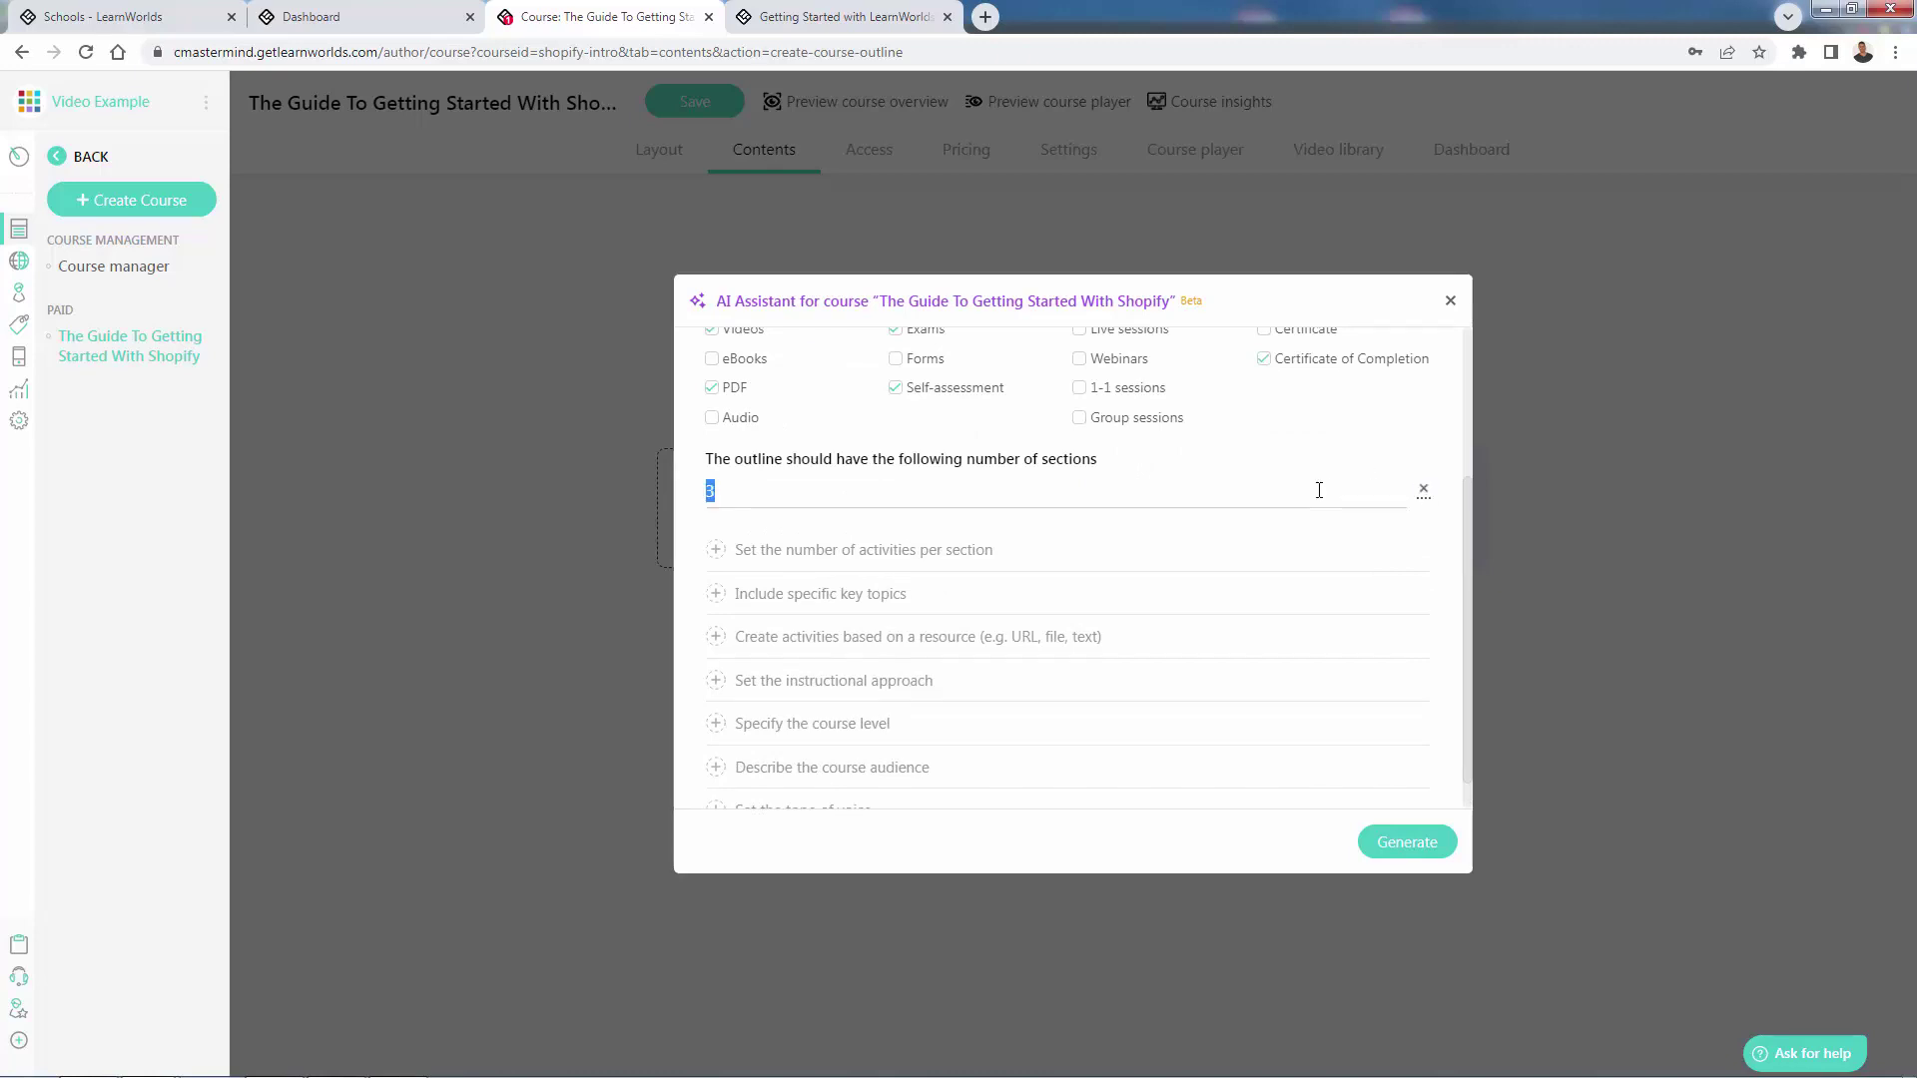
{"action": "left_click", "coordinate": [1023, 562]}
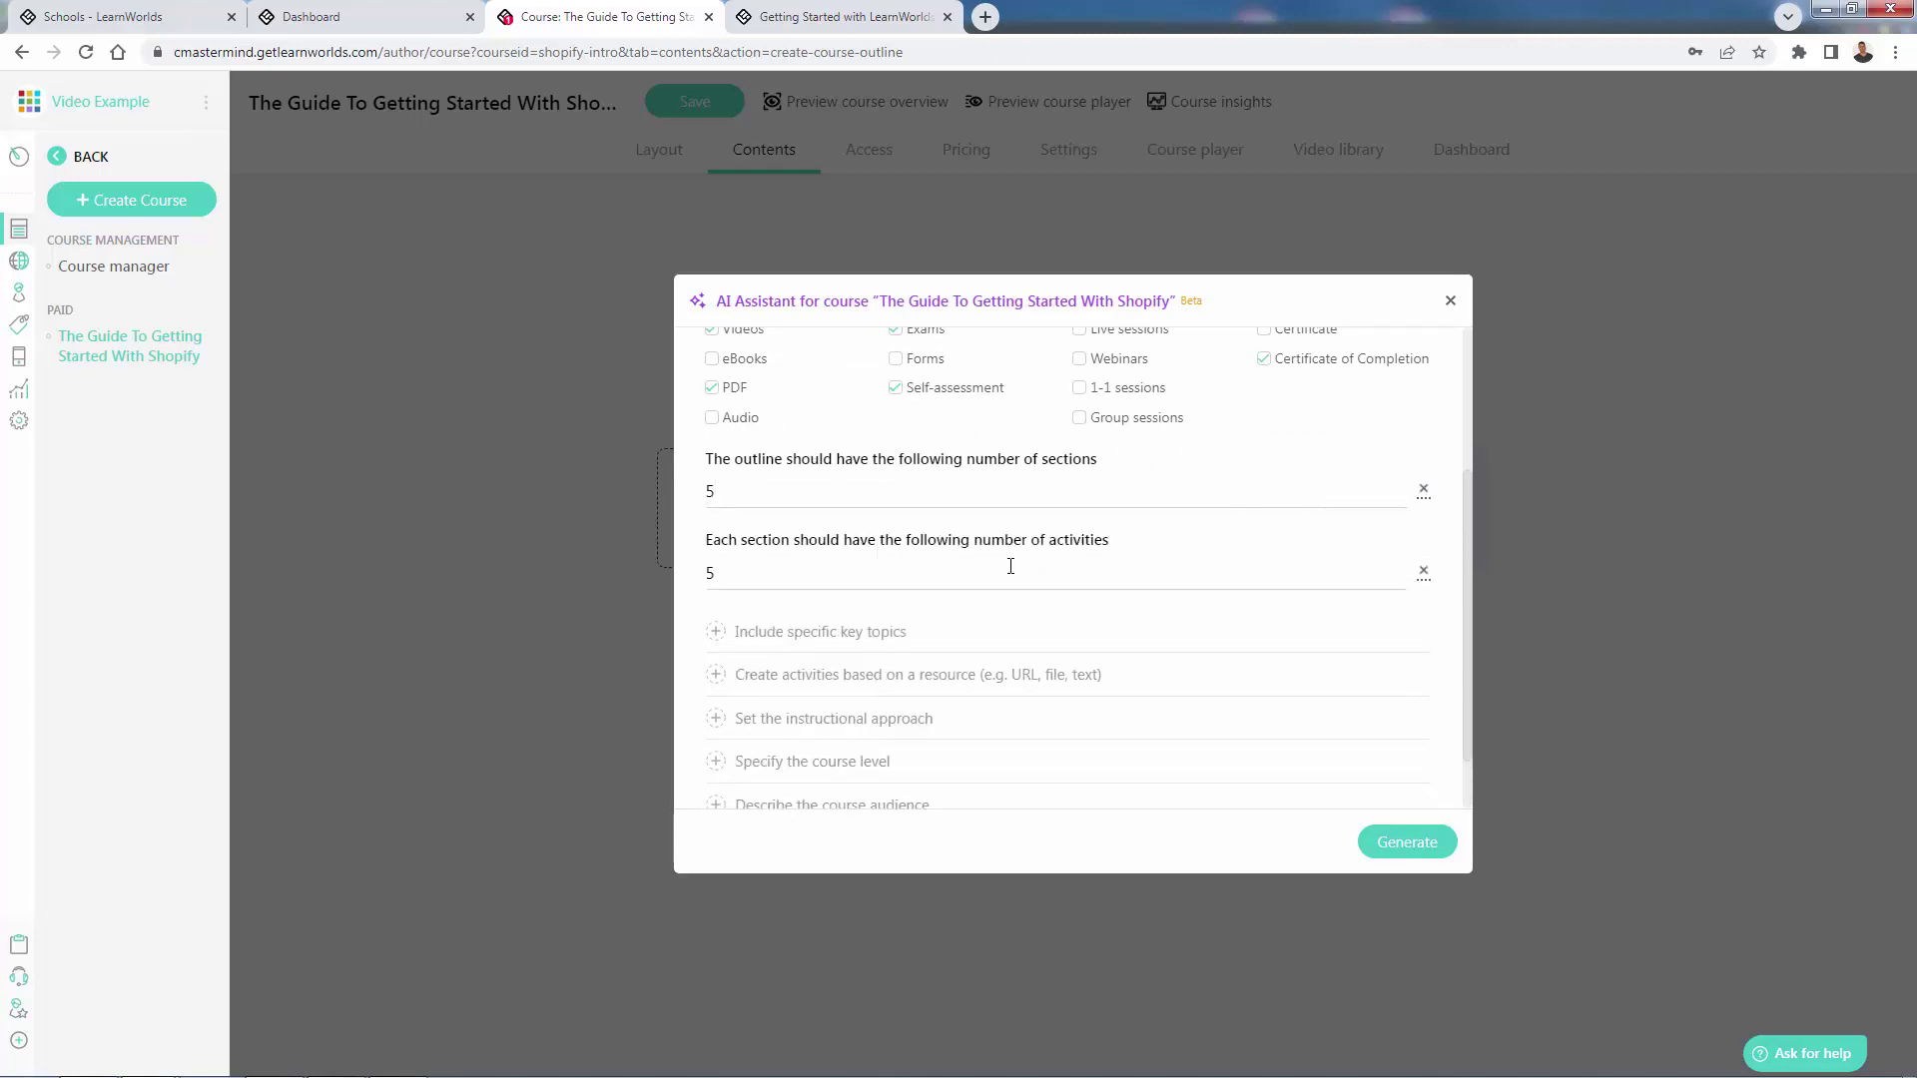
{"action": "double_click", "coordinate": [1010, 566]}
Include the key topics "shopify setup,shopify apps,shopify products,shopify settings" in the outline.
{"action": "left_click", "coordinate": [915, 632]}
{"action": "scroll", "coordinate": [895, 634], "scroll_direction": "down", "scroll_amount": 1}
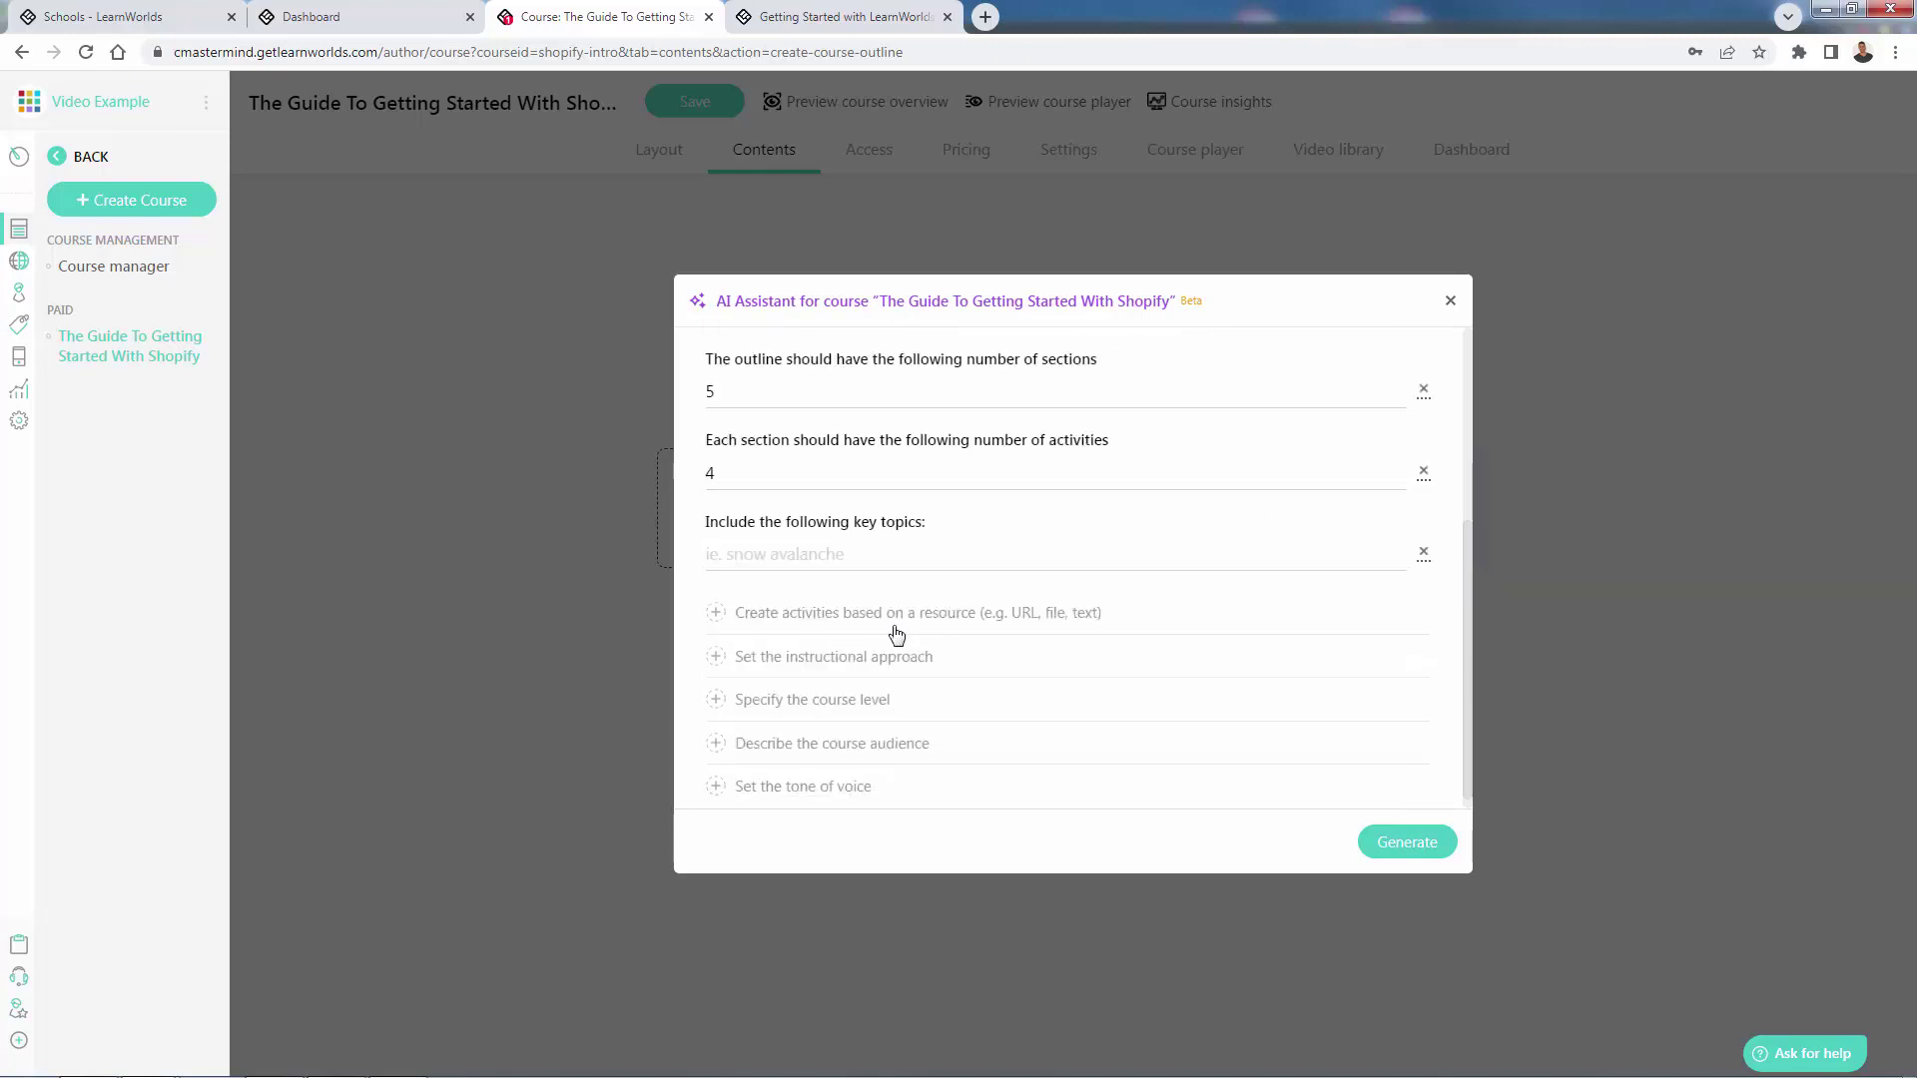
{"action": "type", "text": "shopify setup,shopify apps,"}
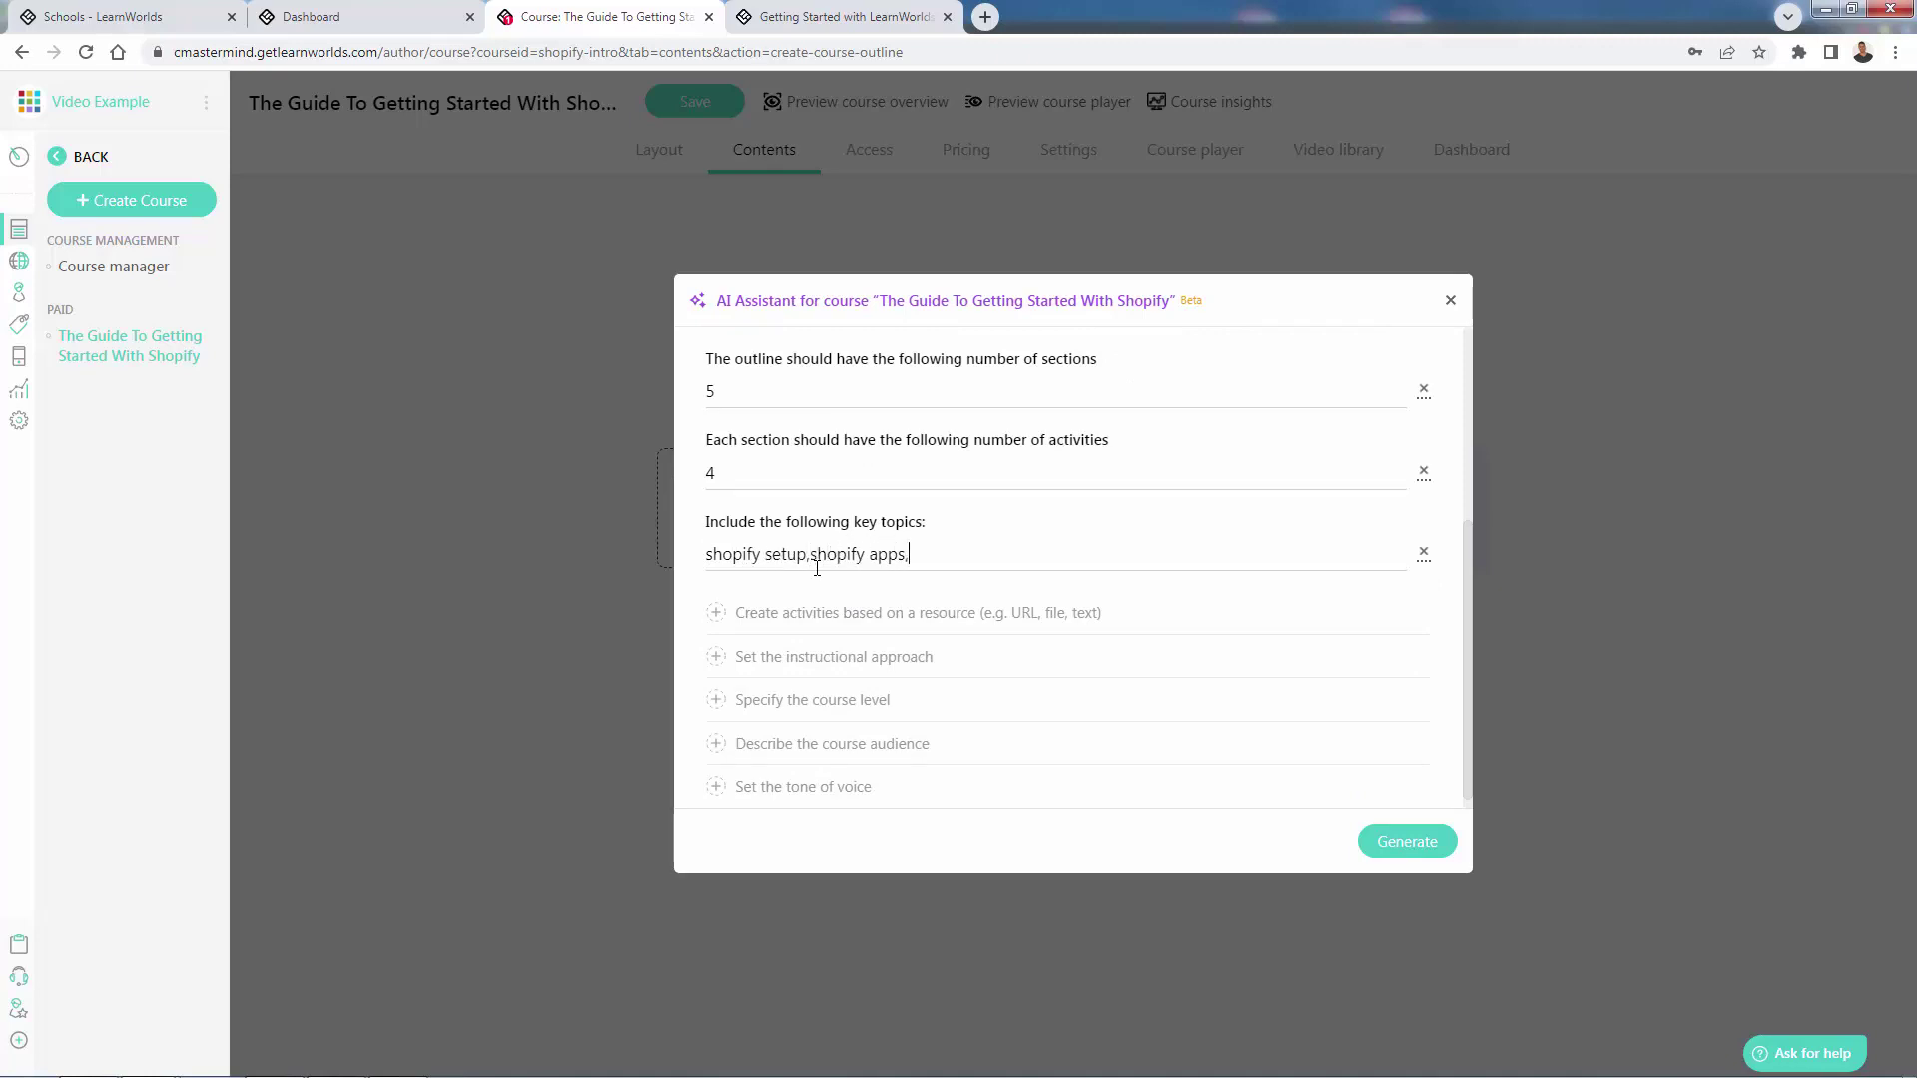
{"action": "type", "text": "shopify products,shopify settings"}
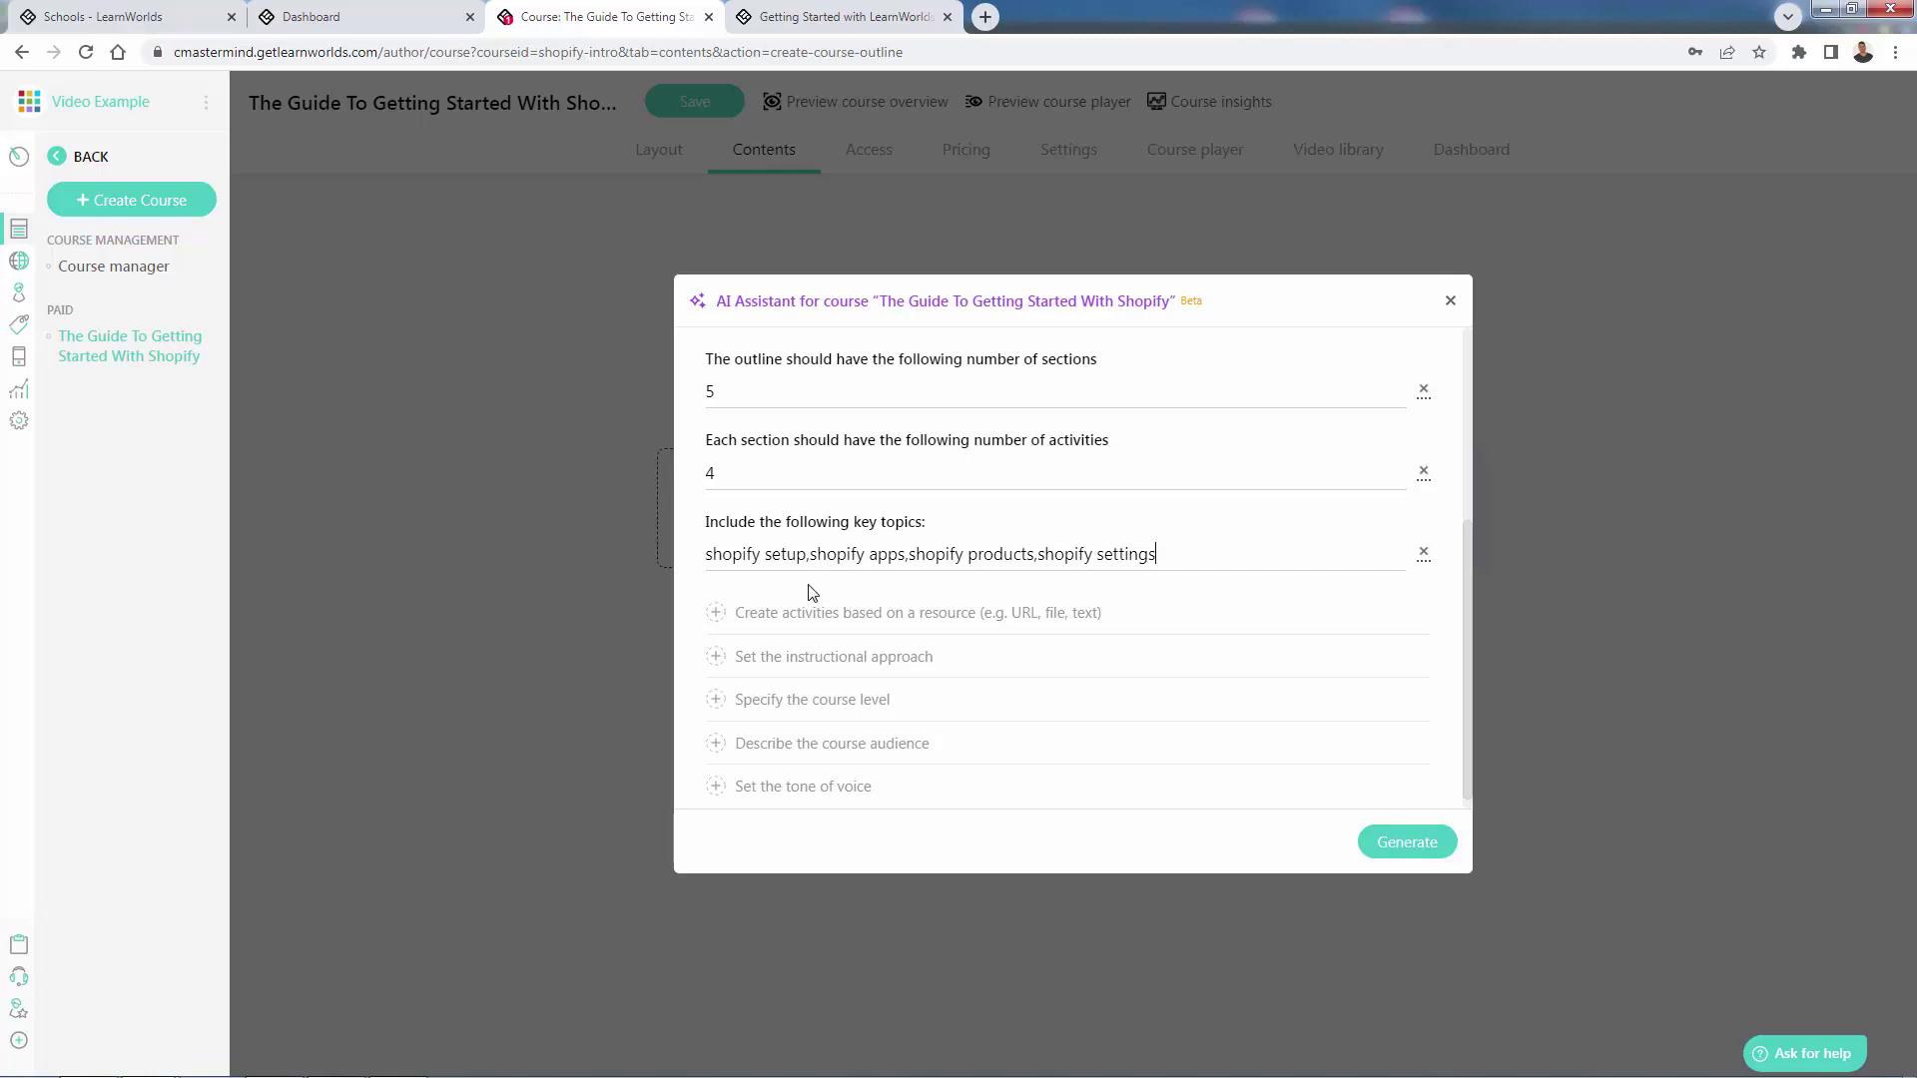
Base the learning activities on the paragraph "Watching videos about setting up Shopify and learning step by step how to create a store.".
{"action": "left_click", "coordinate": [861, 627]}
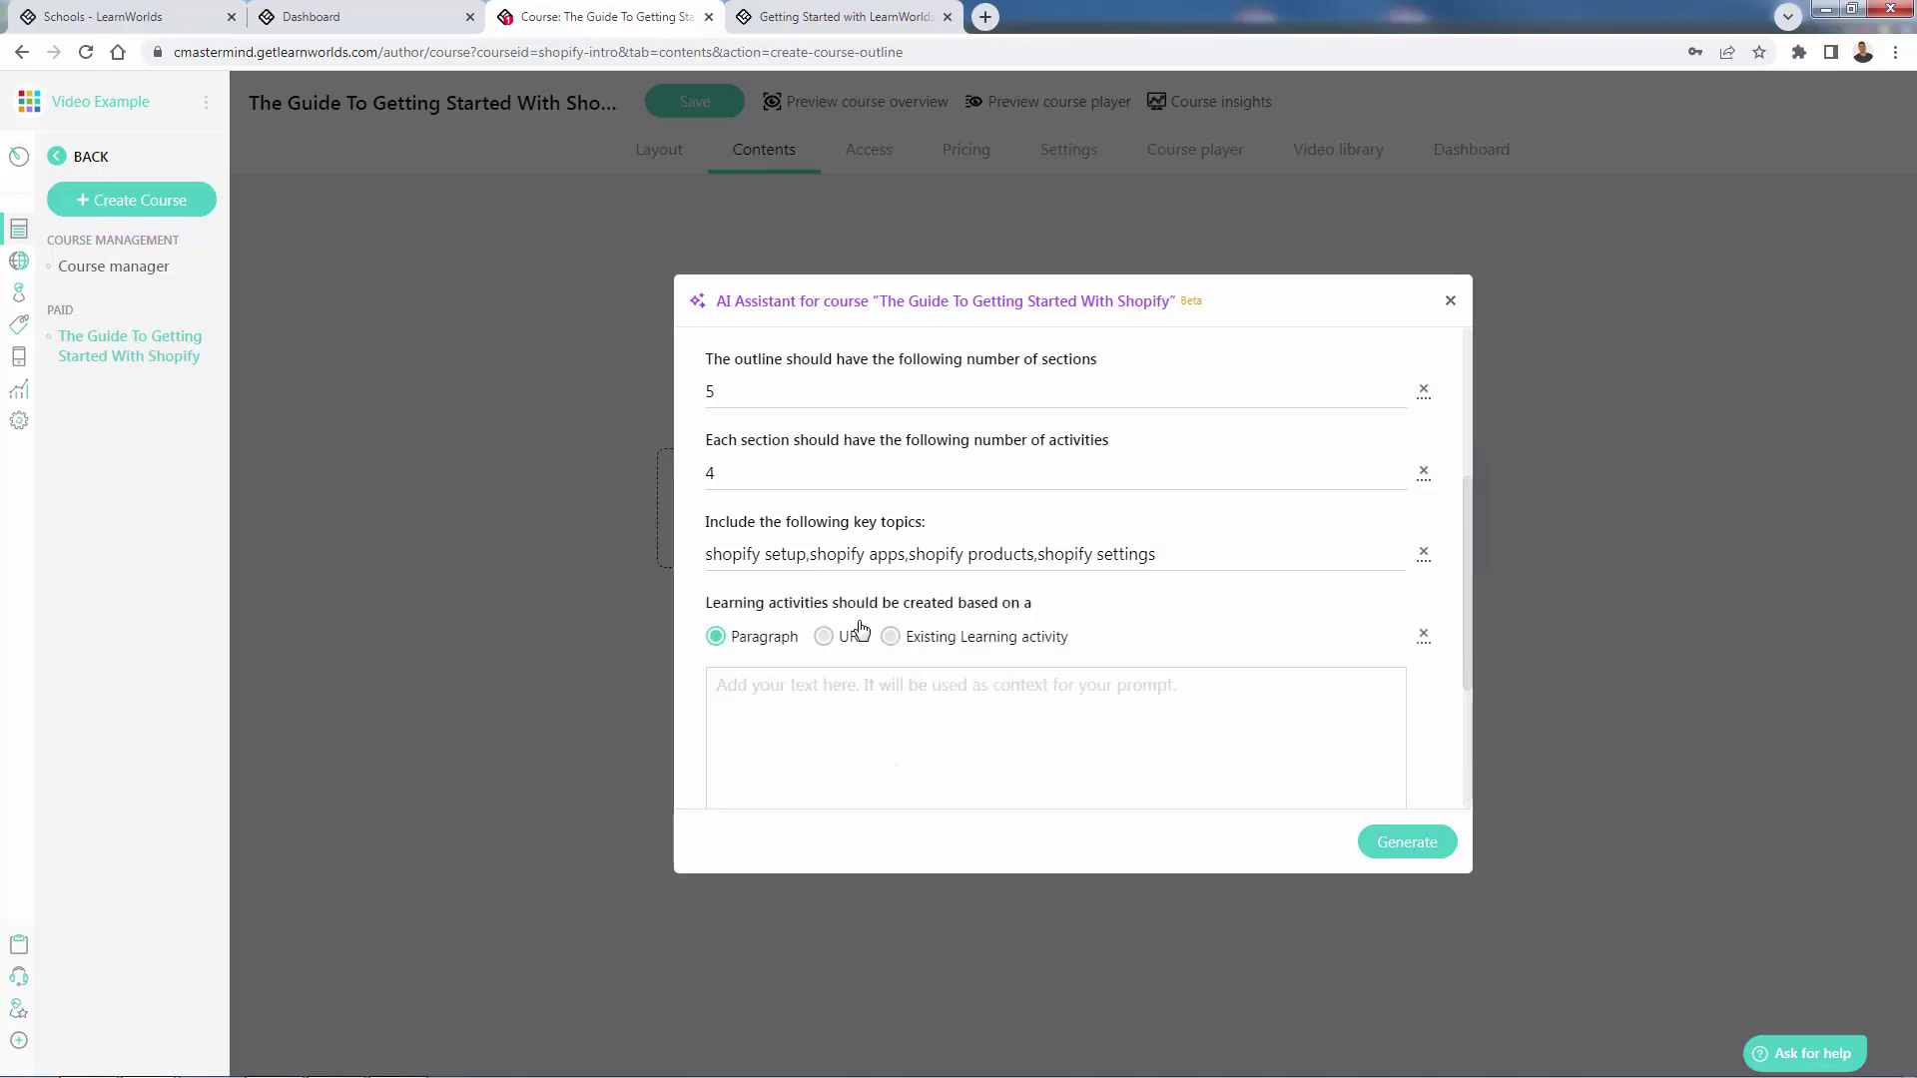
{"action": "scroll", "coordinate": [859, 627], "scroll_direction": "down", "scroll_amount": 1}
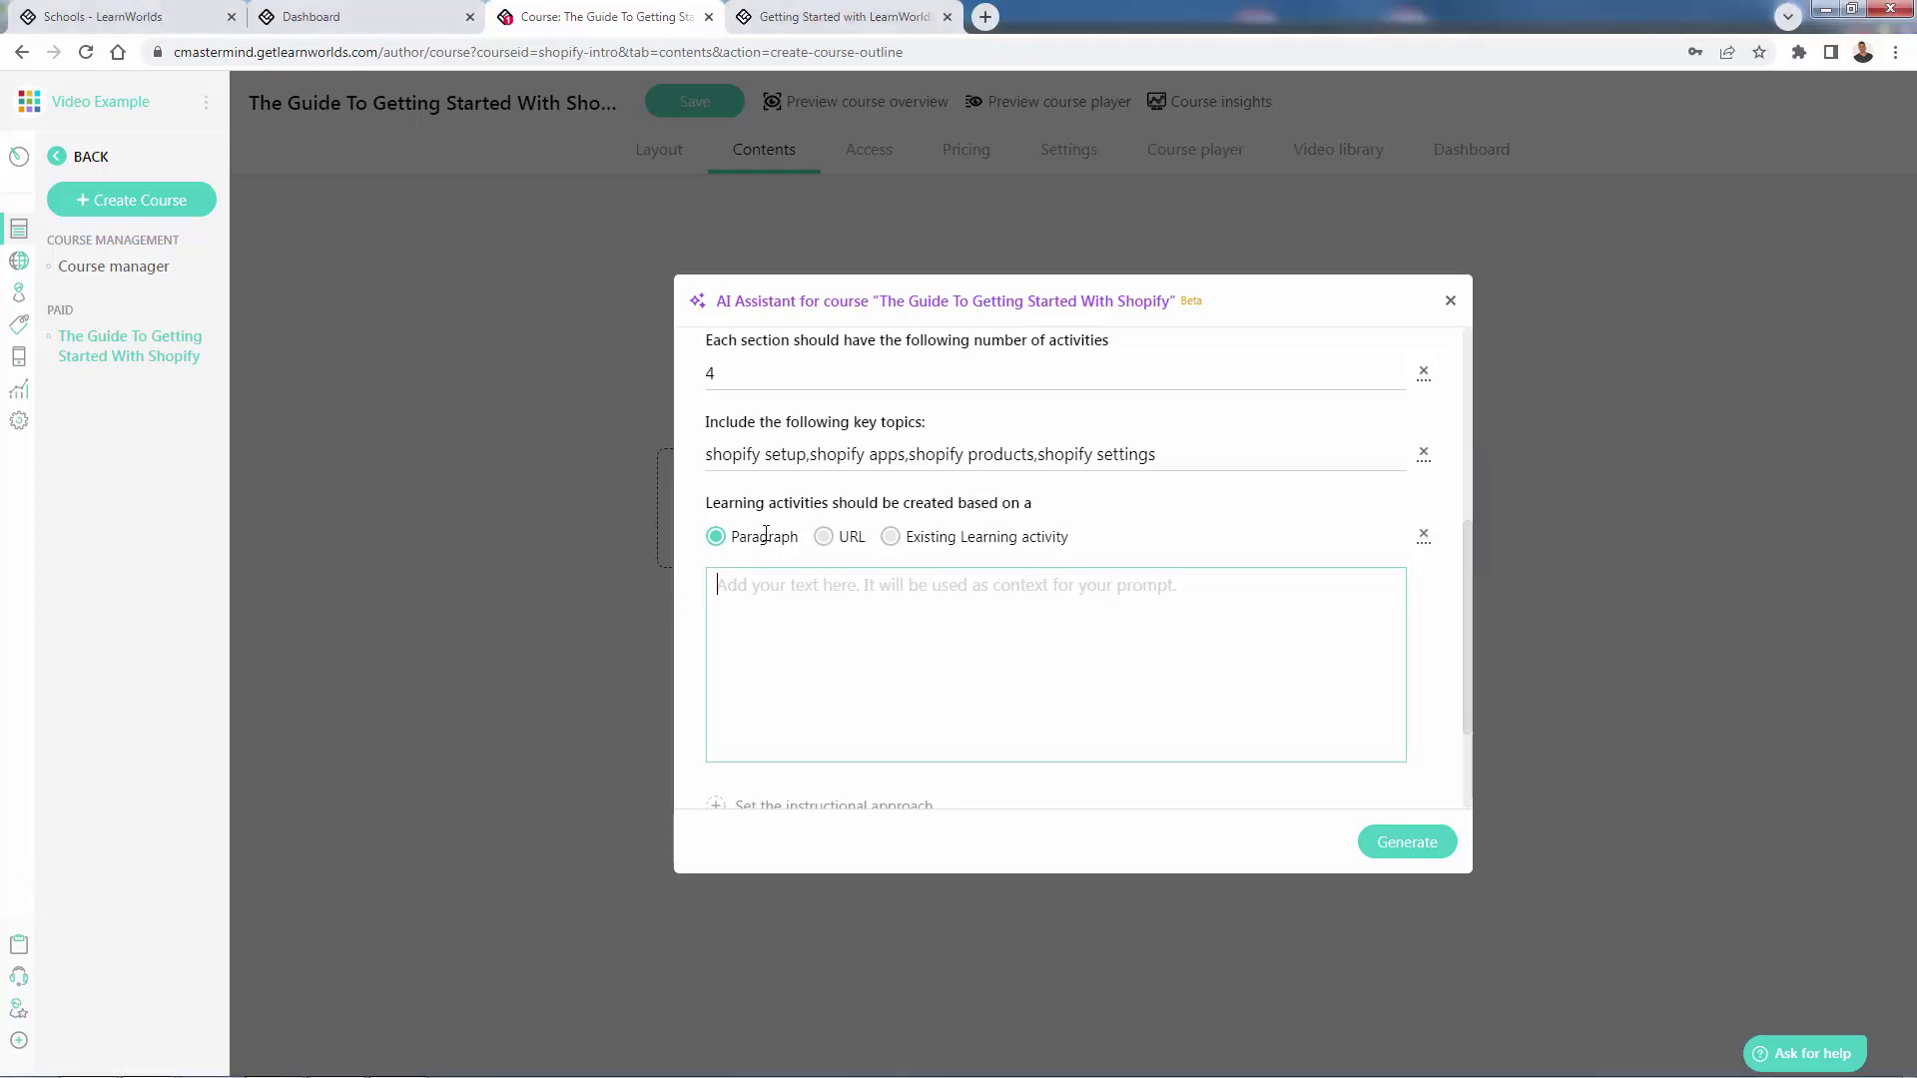
{"action": "left_click", "coordinate": [824, 539]}
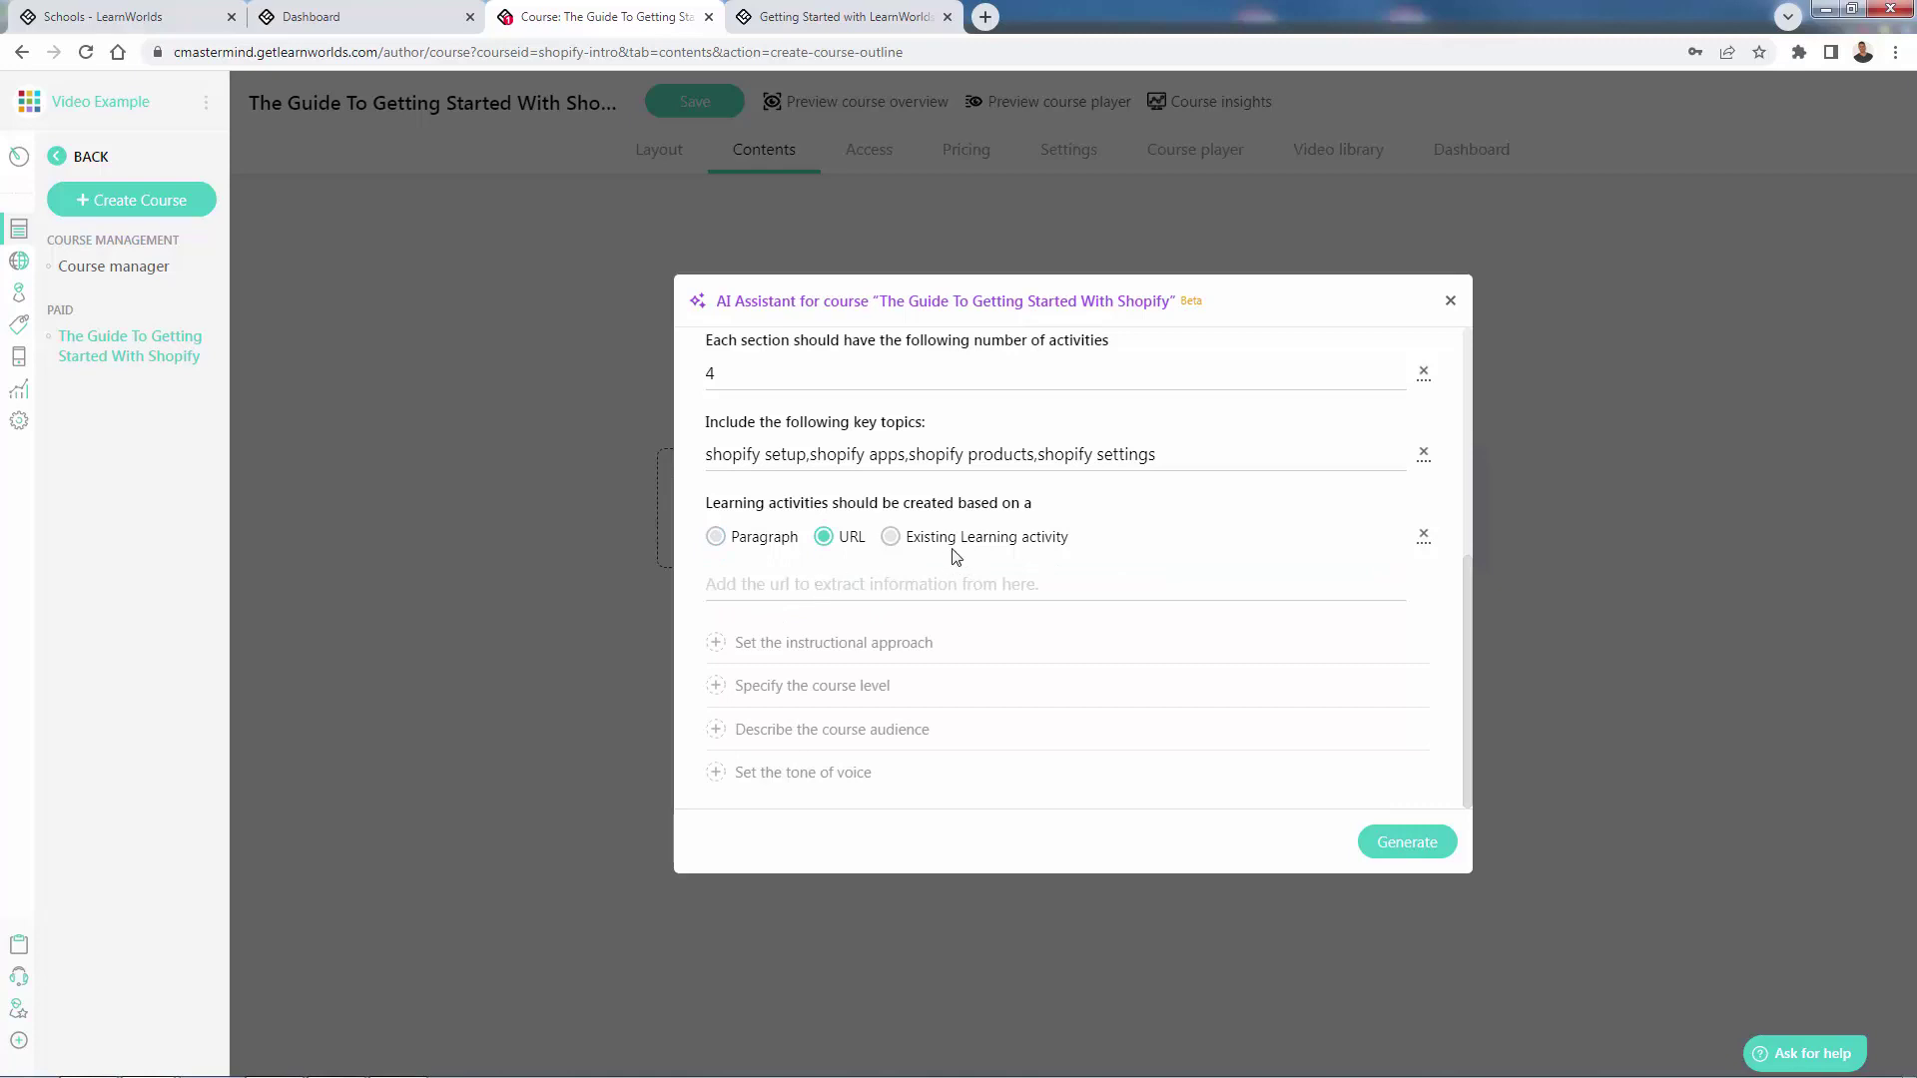
{"action": "left_click", "coordinate": [892, 538]}
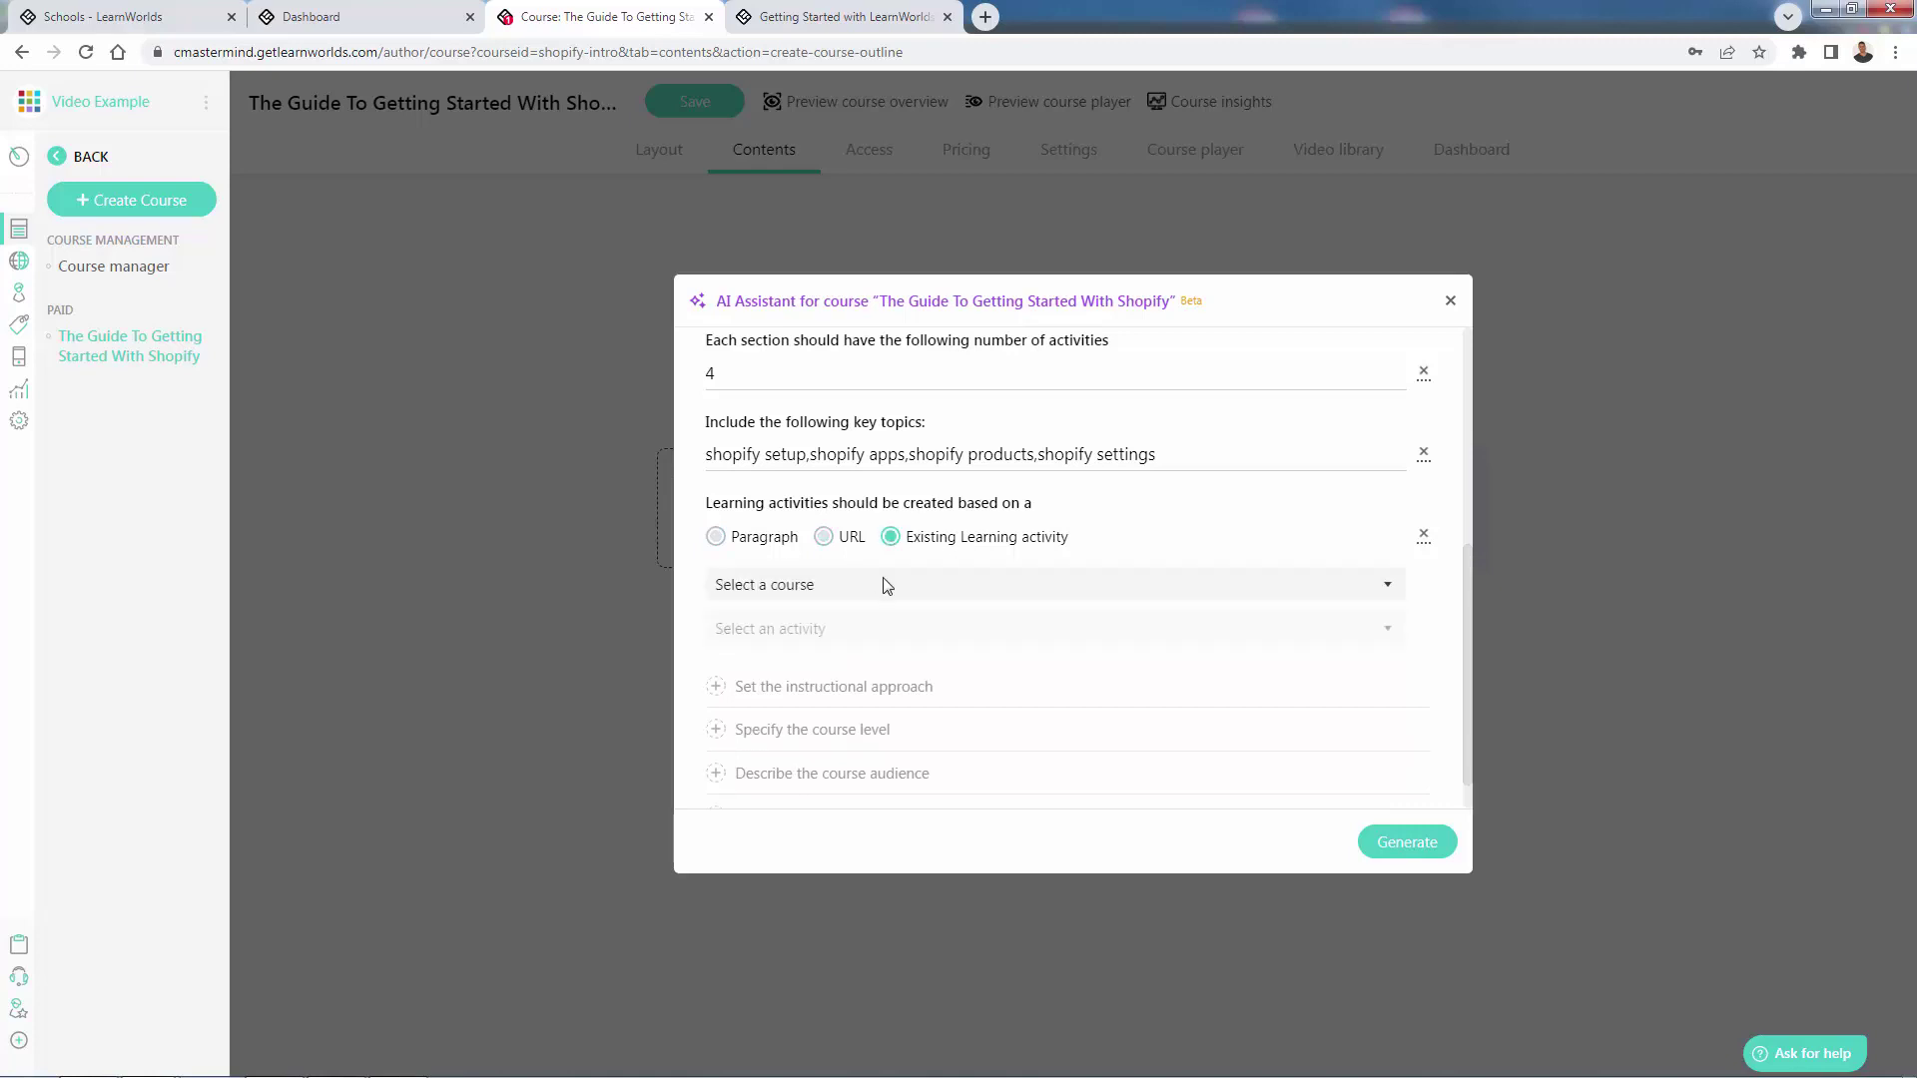
{"action": "left_click", "coordinate": [843, 540]}
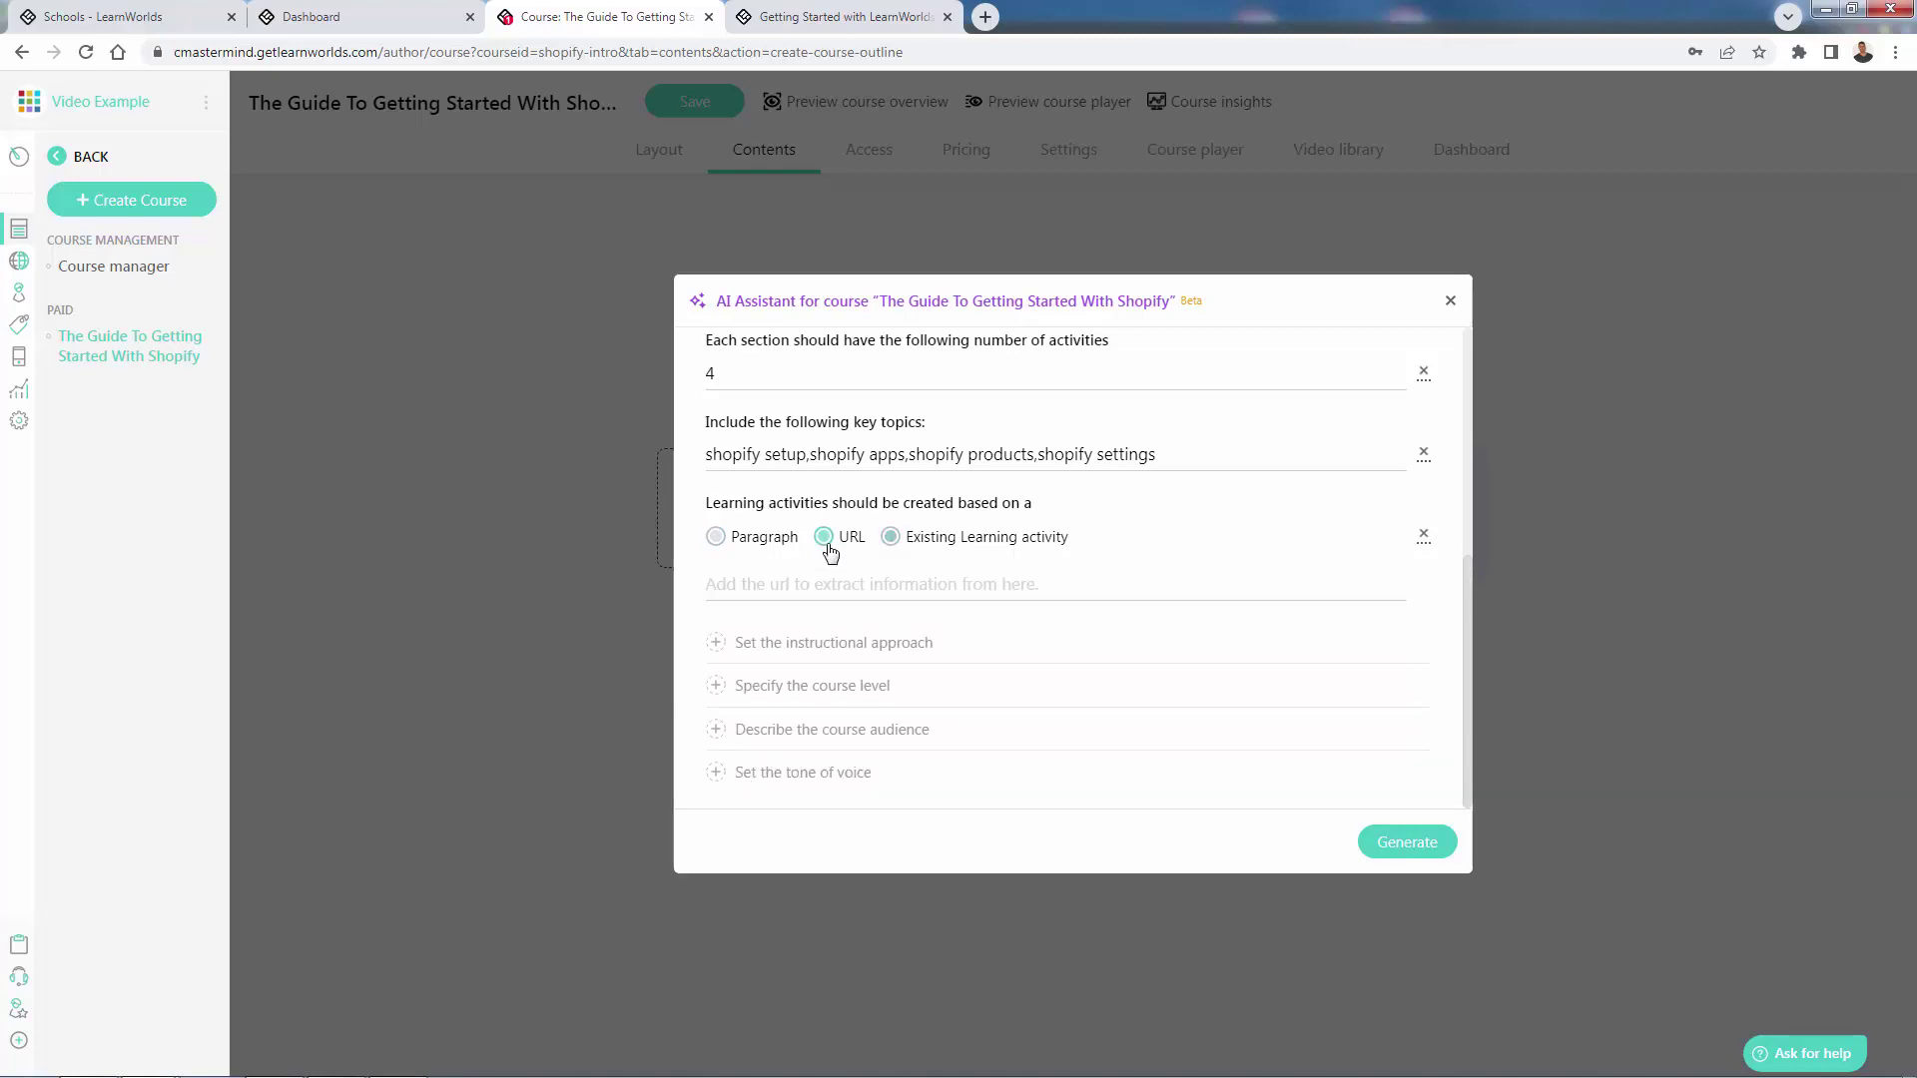
{"action": "left_click", "coordinate": [718, 540]}
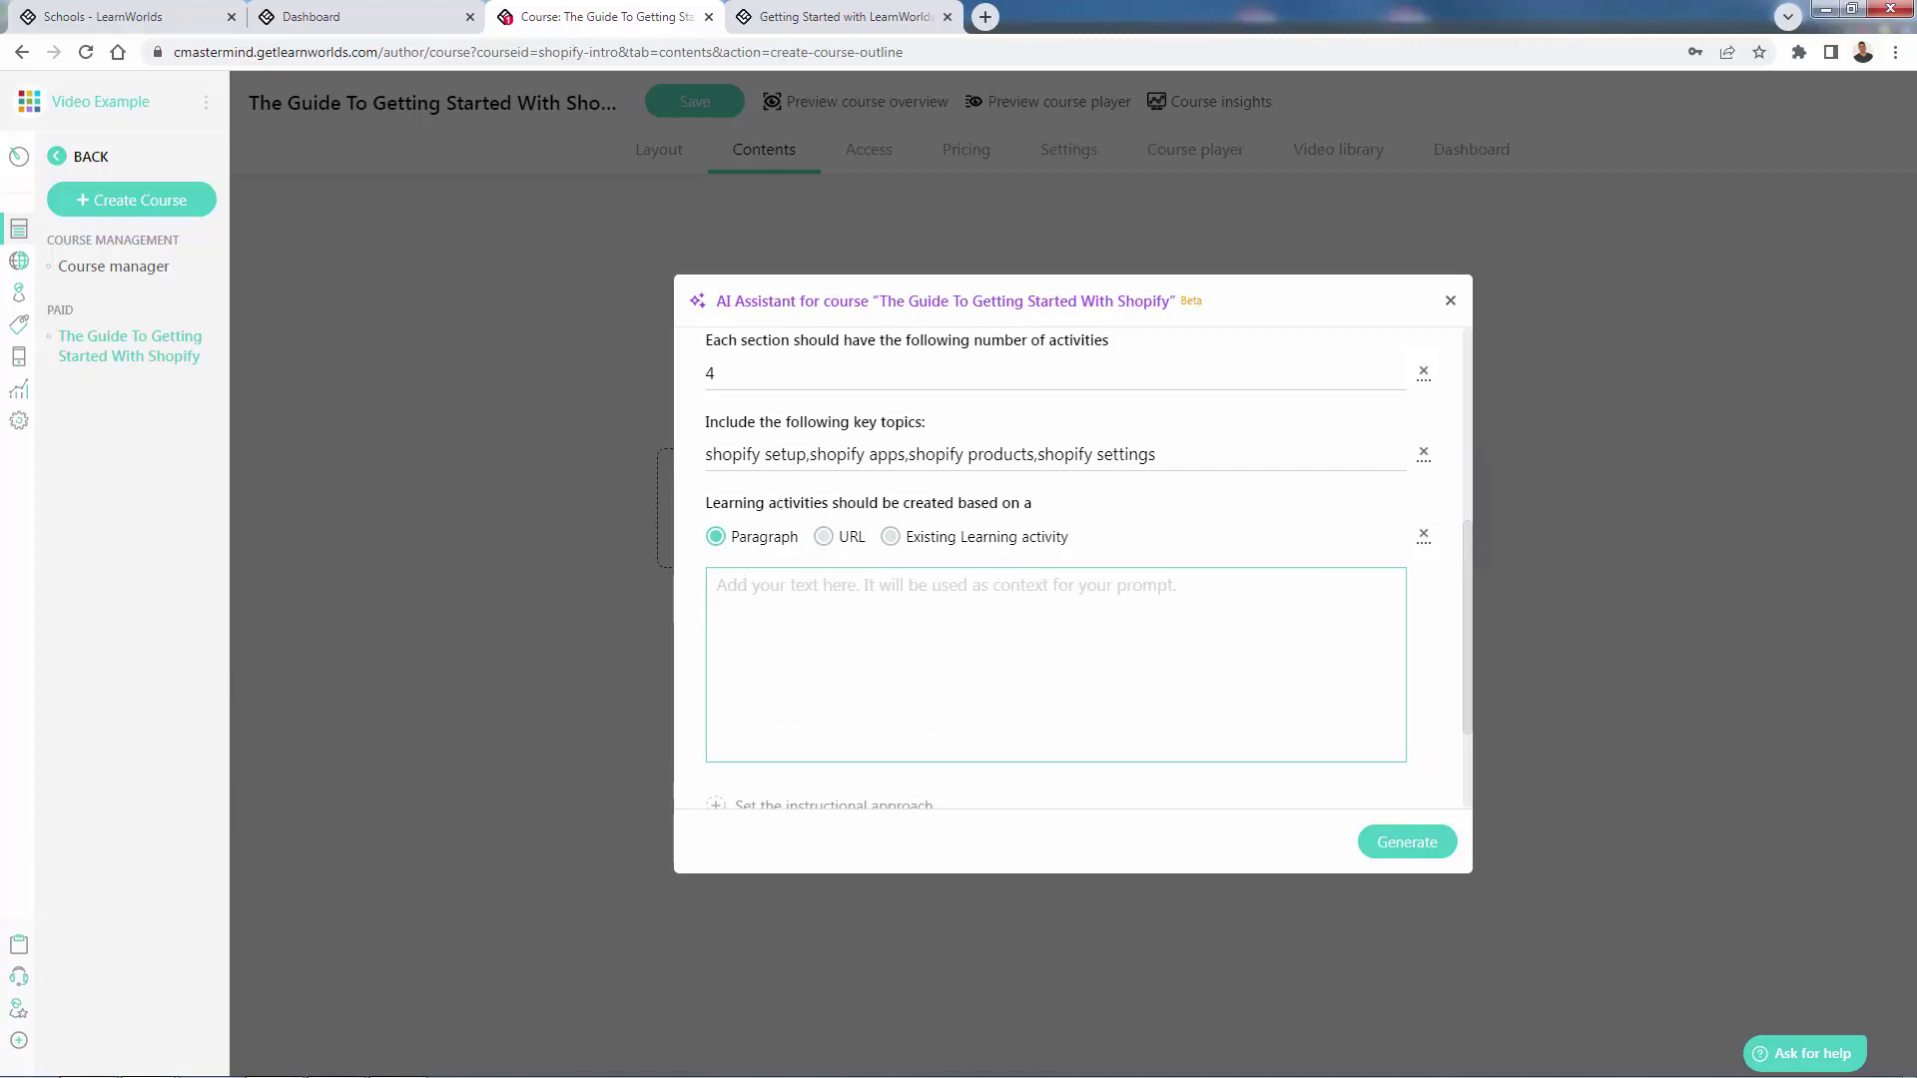
{"action": "type", "text": "Watching videos about setting up Shopify and learning step by step how to create a store."}
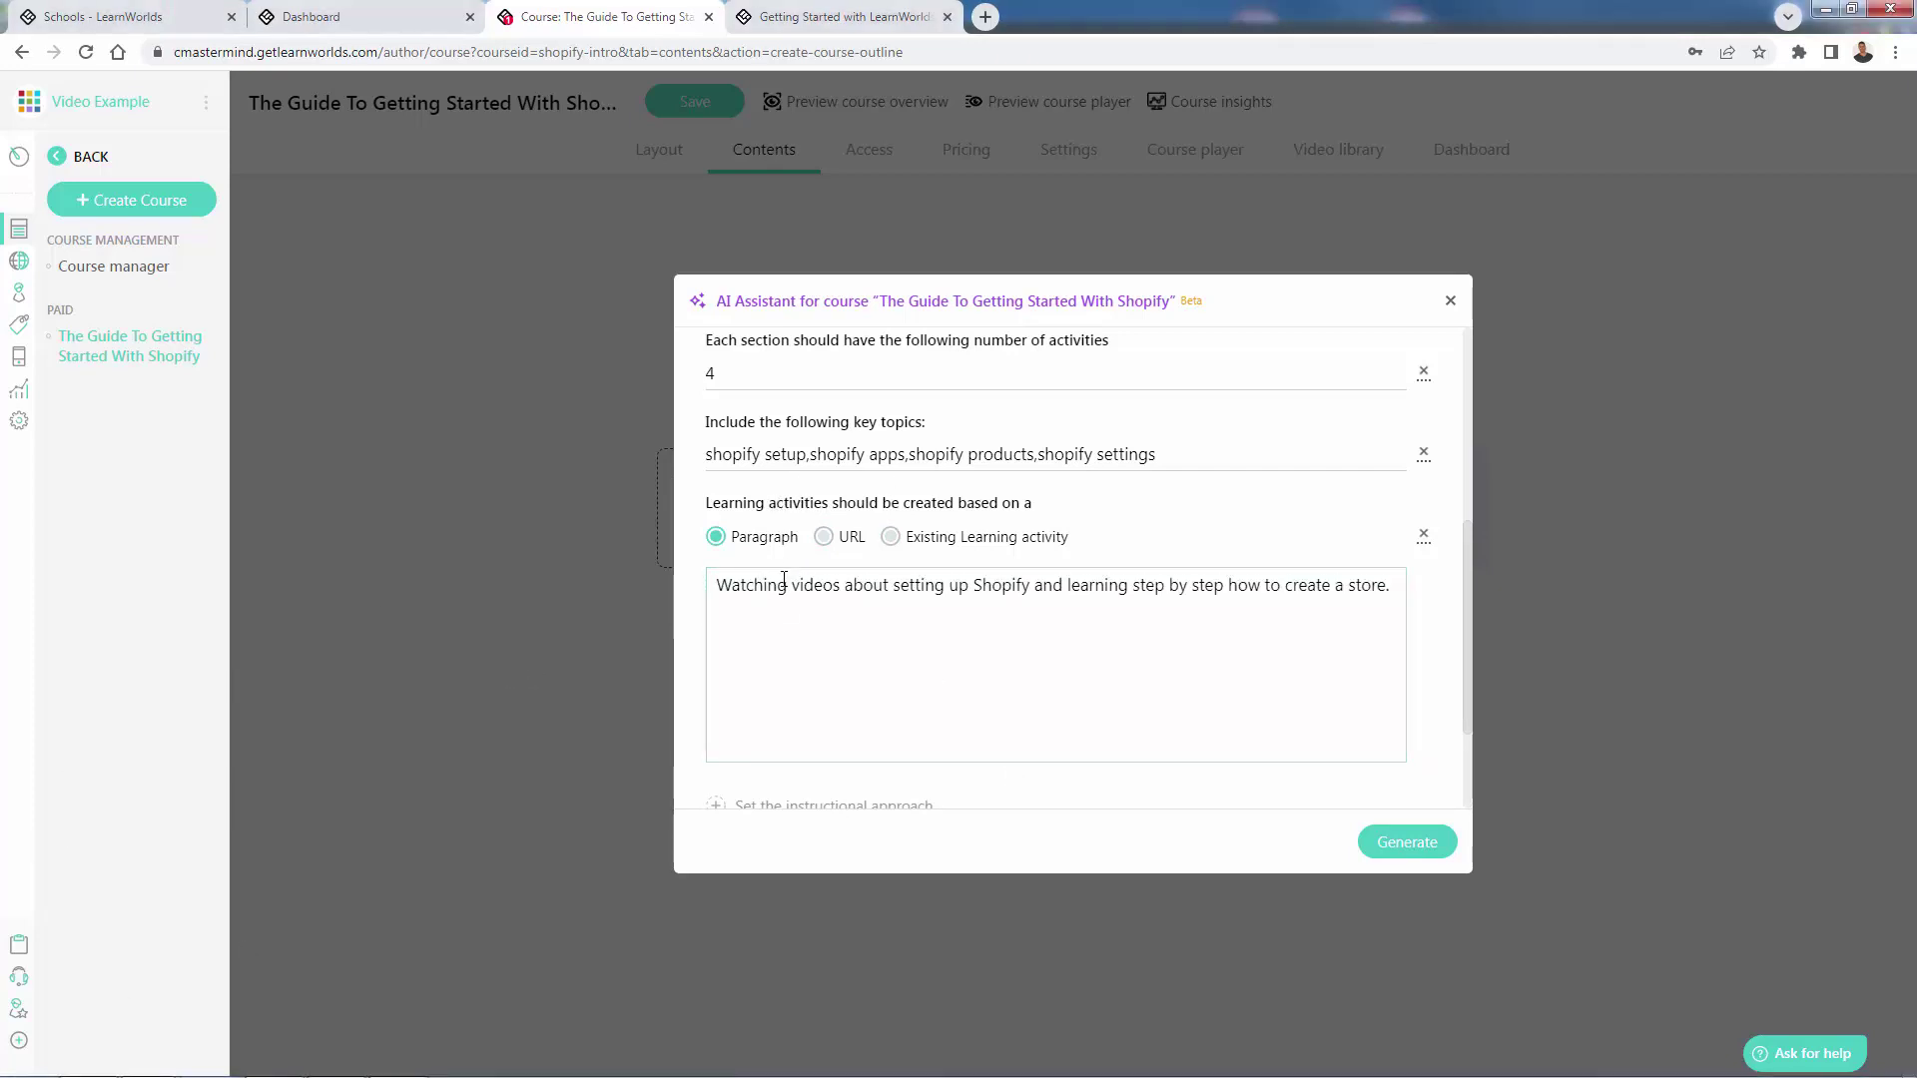
{"action": "triple_click", "coordinate": [795, 612]}
{"action": "left_click", "coordinate": [795, 612]}
Set the outline's instructional approach to Problem-based Learning.
{"action": "scroll", "coordinate": [823, 467], "scroll_direction": "down", "scroll_amount": 1}
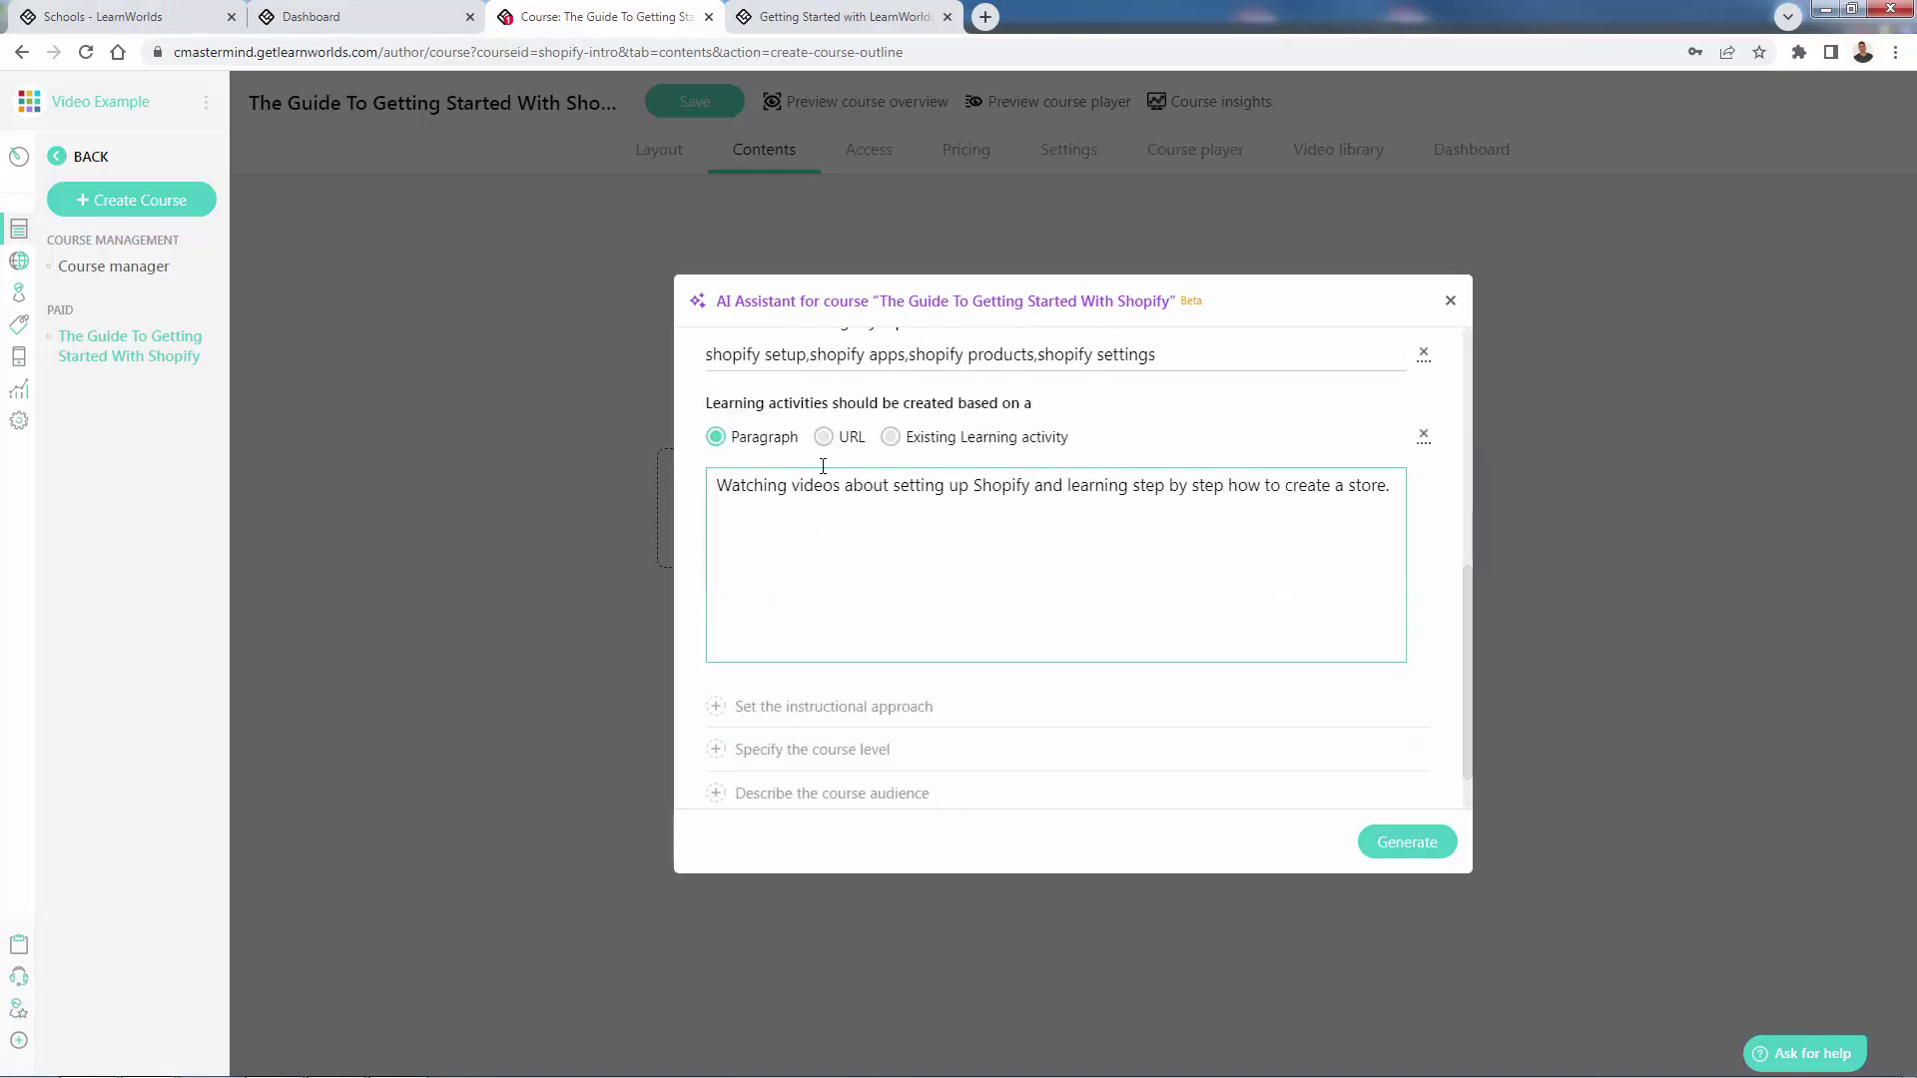
{"action": "scroll", "coordinate": [876, 642], "scroll_direction": "down", "scroll_amount": 1}
{"action": "left_click", "coordinate": [873, 642]}
{"action": "scroll", "coordinate": [865, 606], "scroll_direction": "down", "scroll_amount": 1}
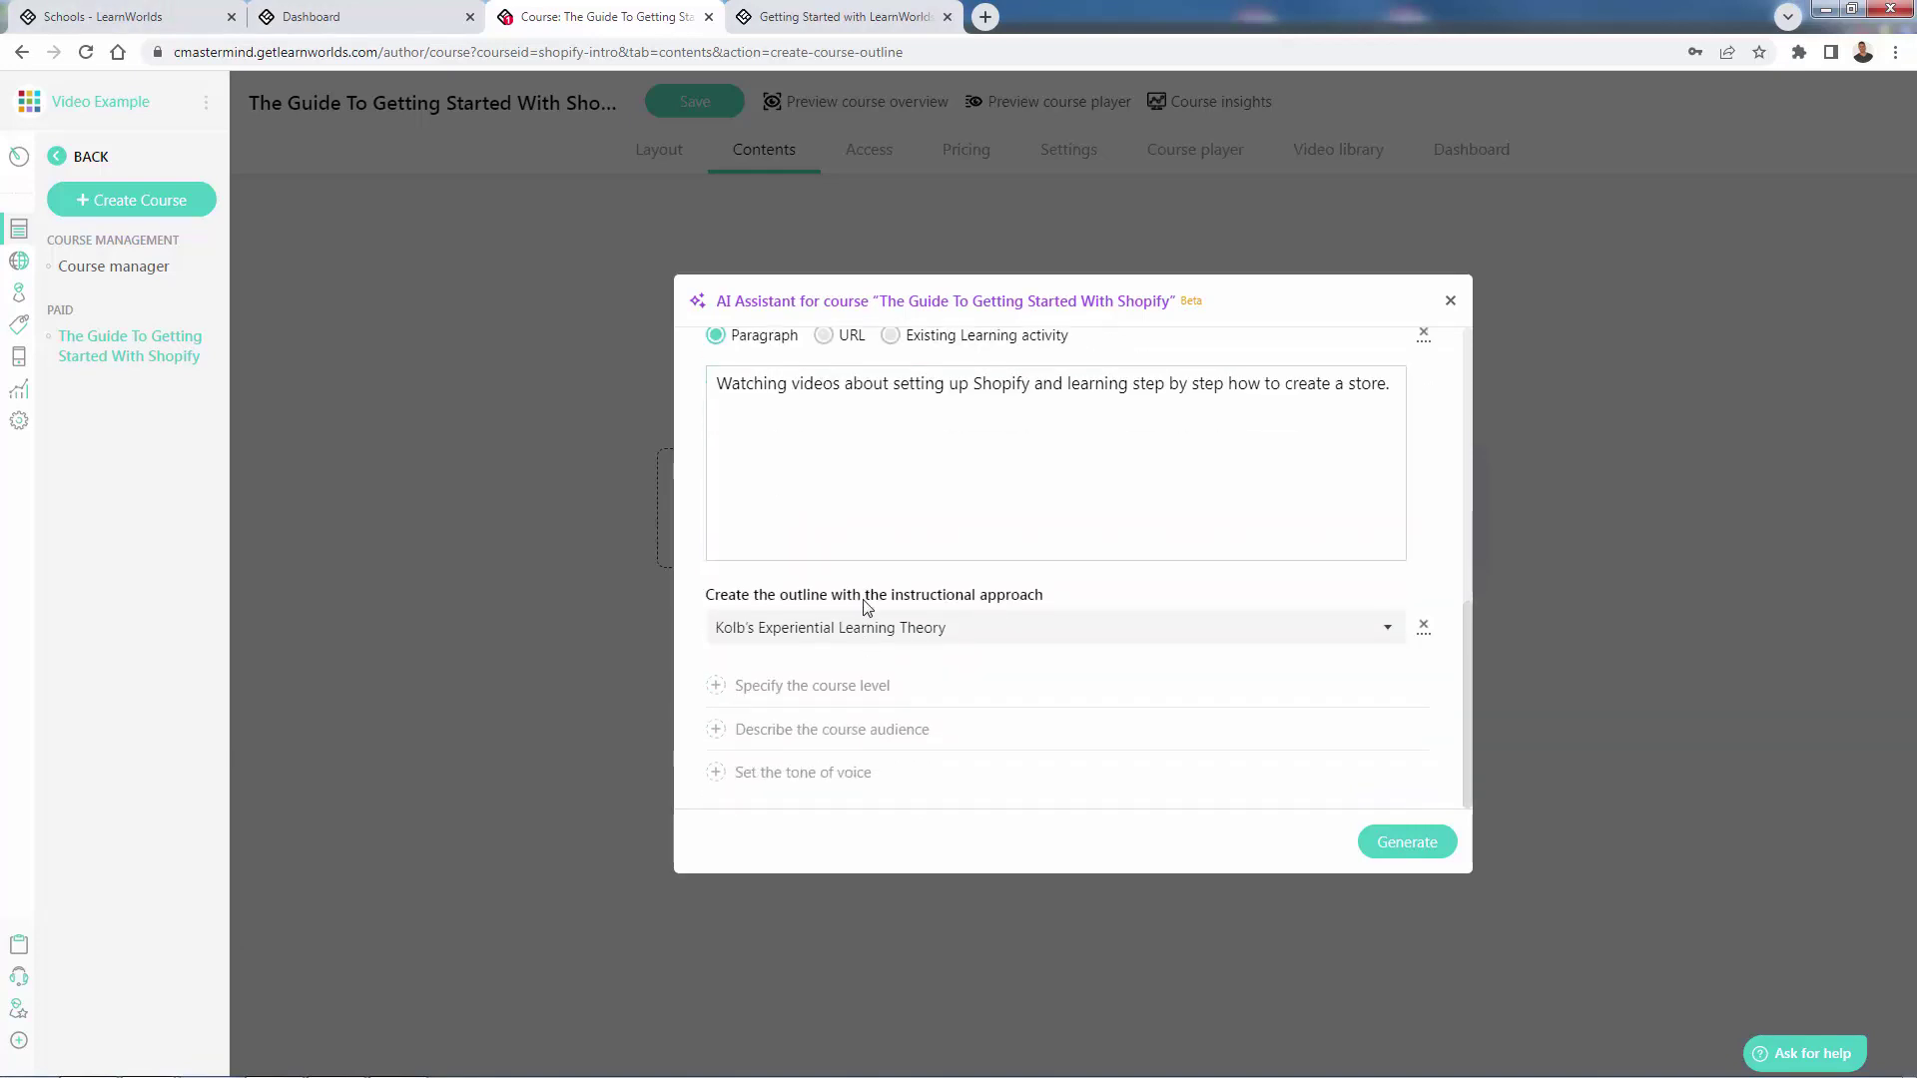
{"action": "left_click", "coordinate": [786, 637]}
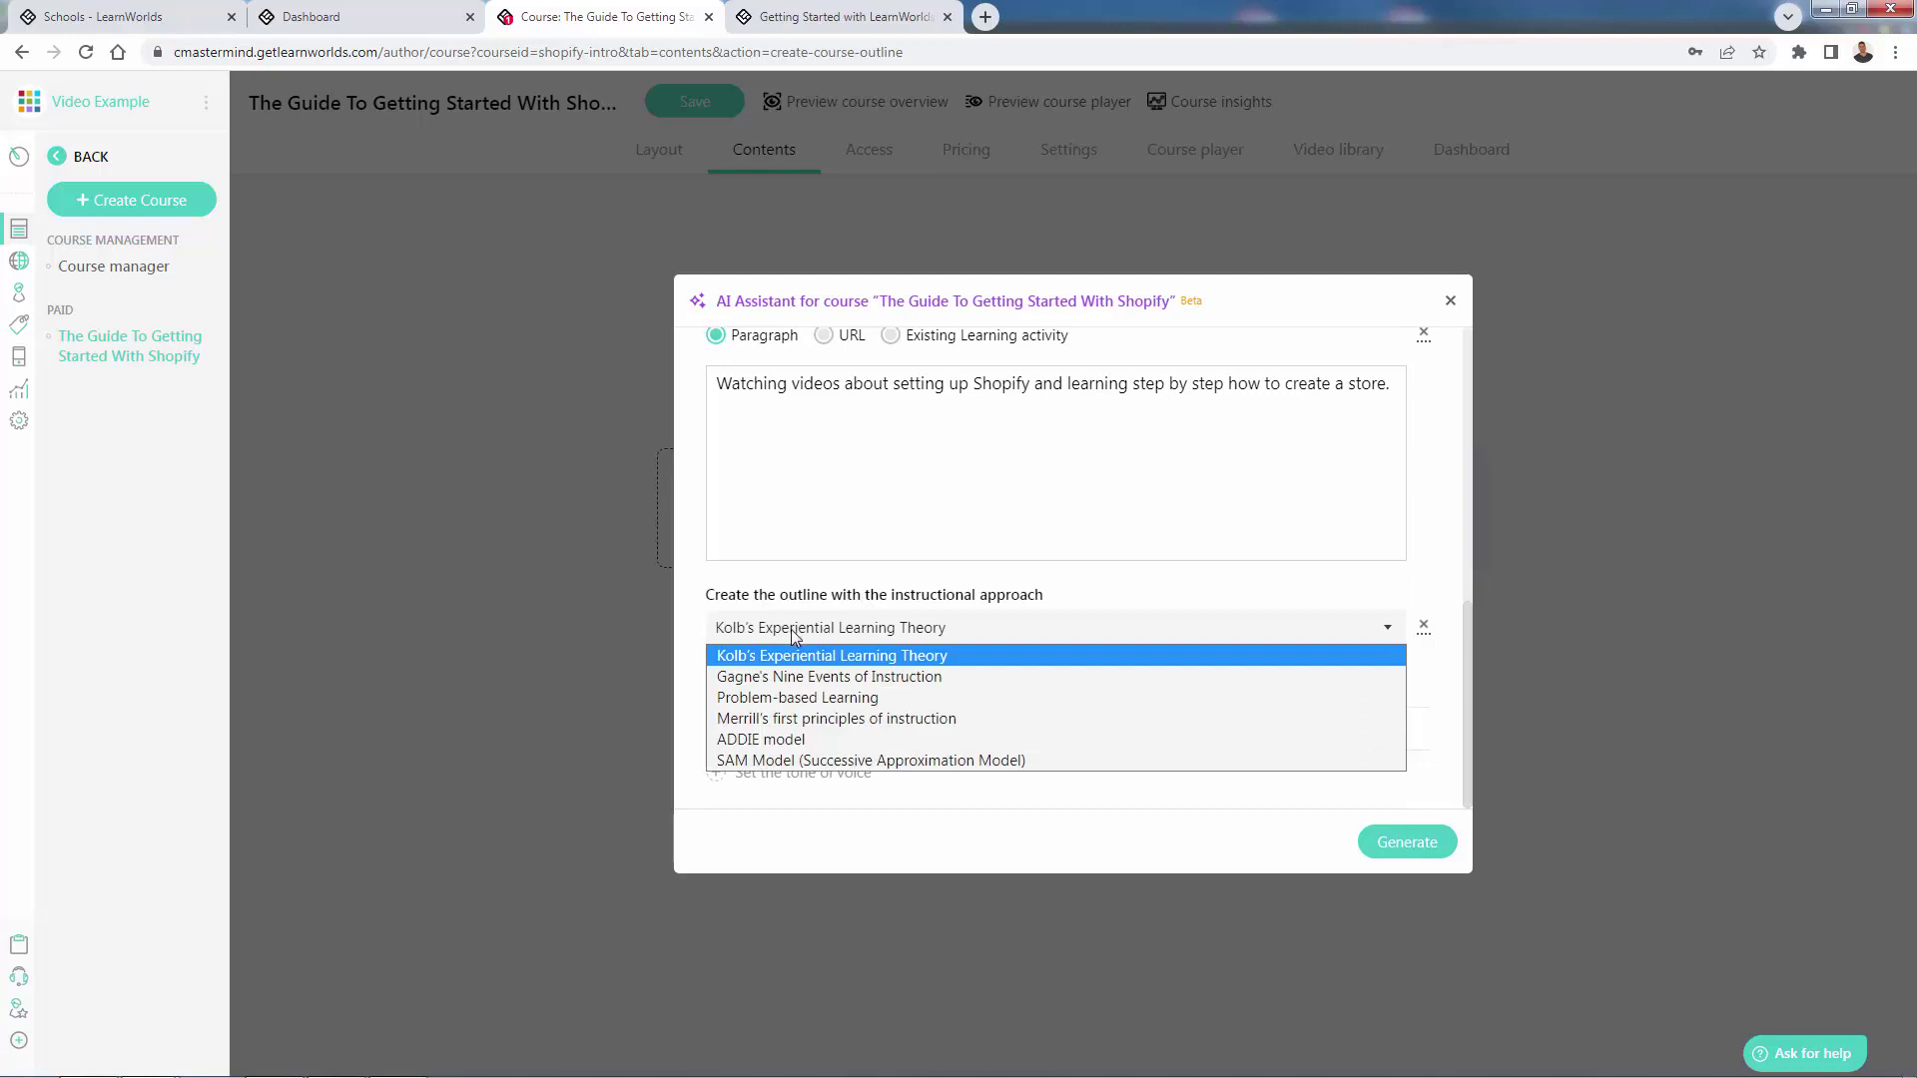
{"action": "left_click", "coordinate": [844, 701]}
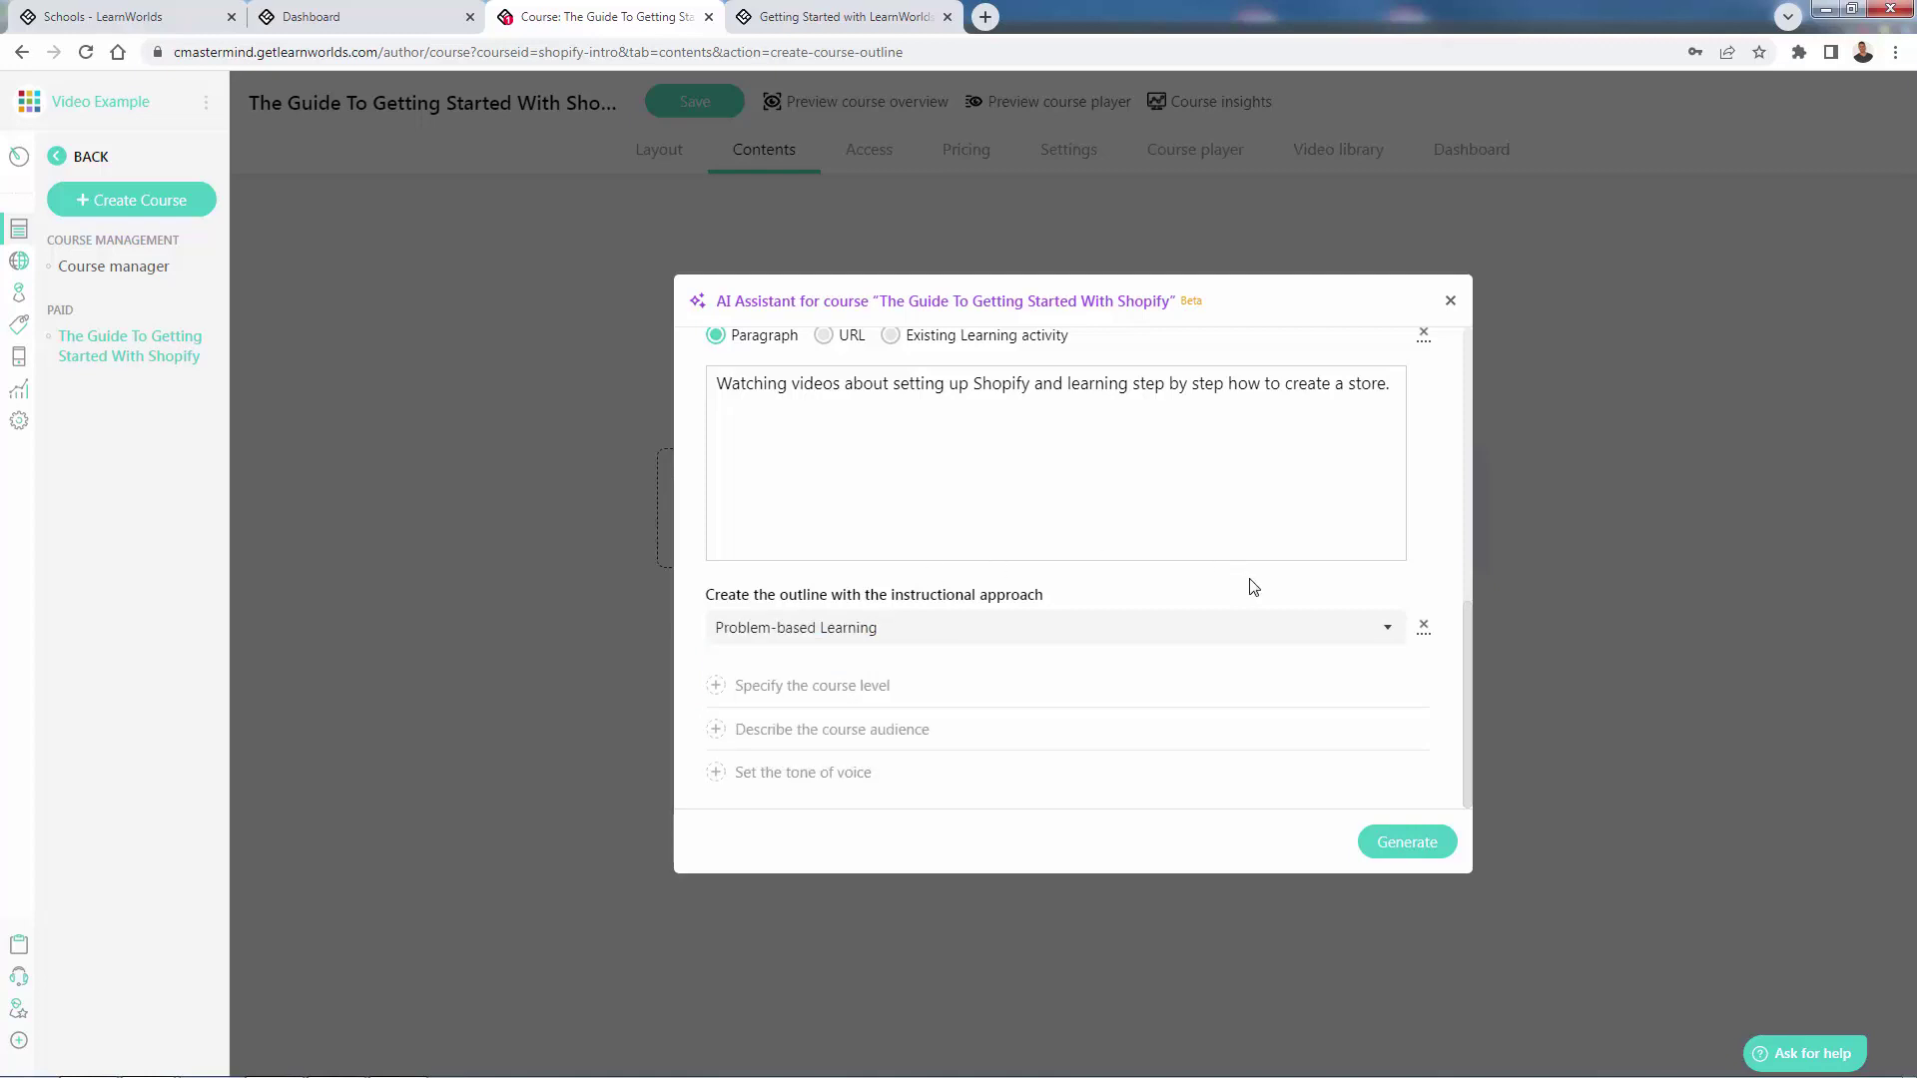
Set the course level to Foundational and describe its audience as "beginner level entrepreneurs".
{"action": "left_click", "coordinate": [788, 685]}
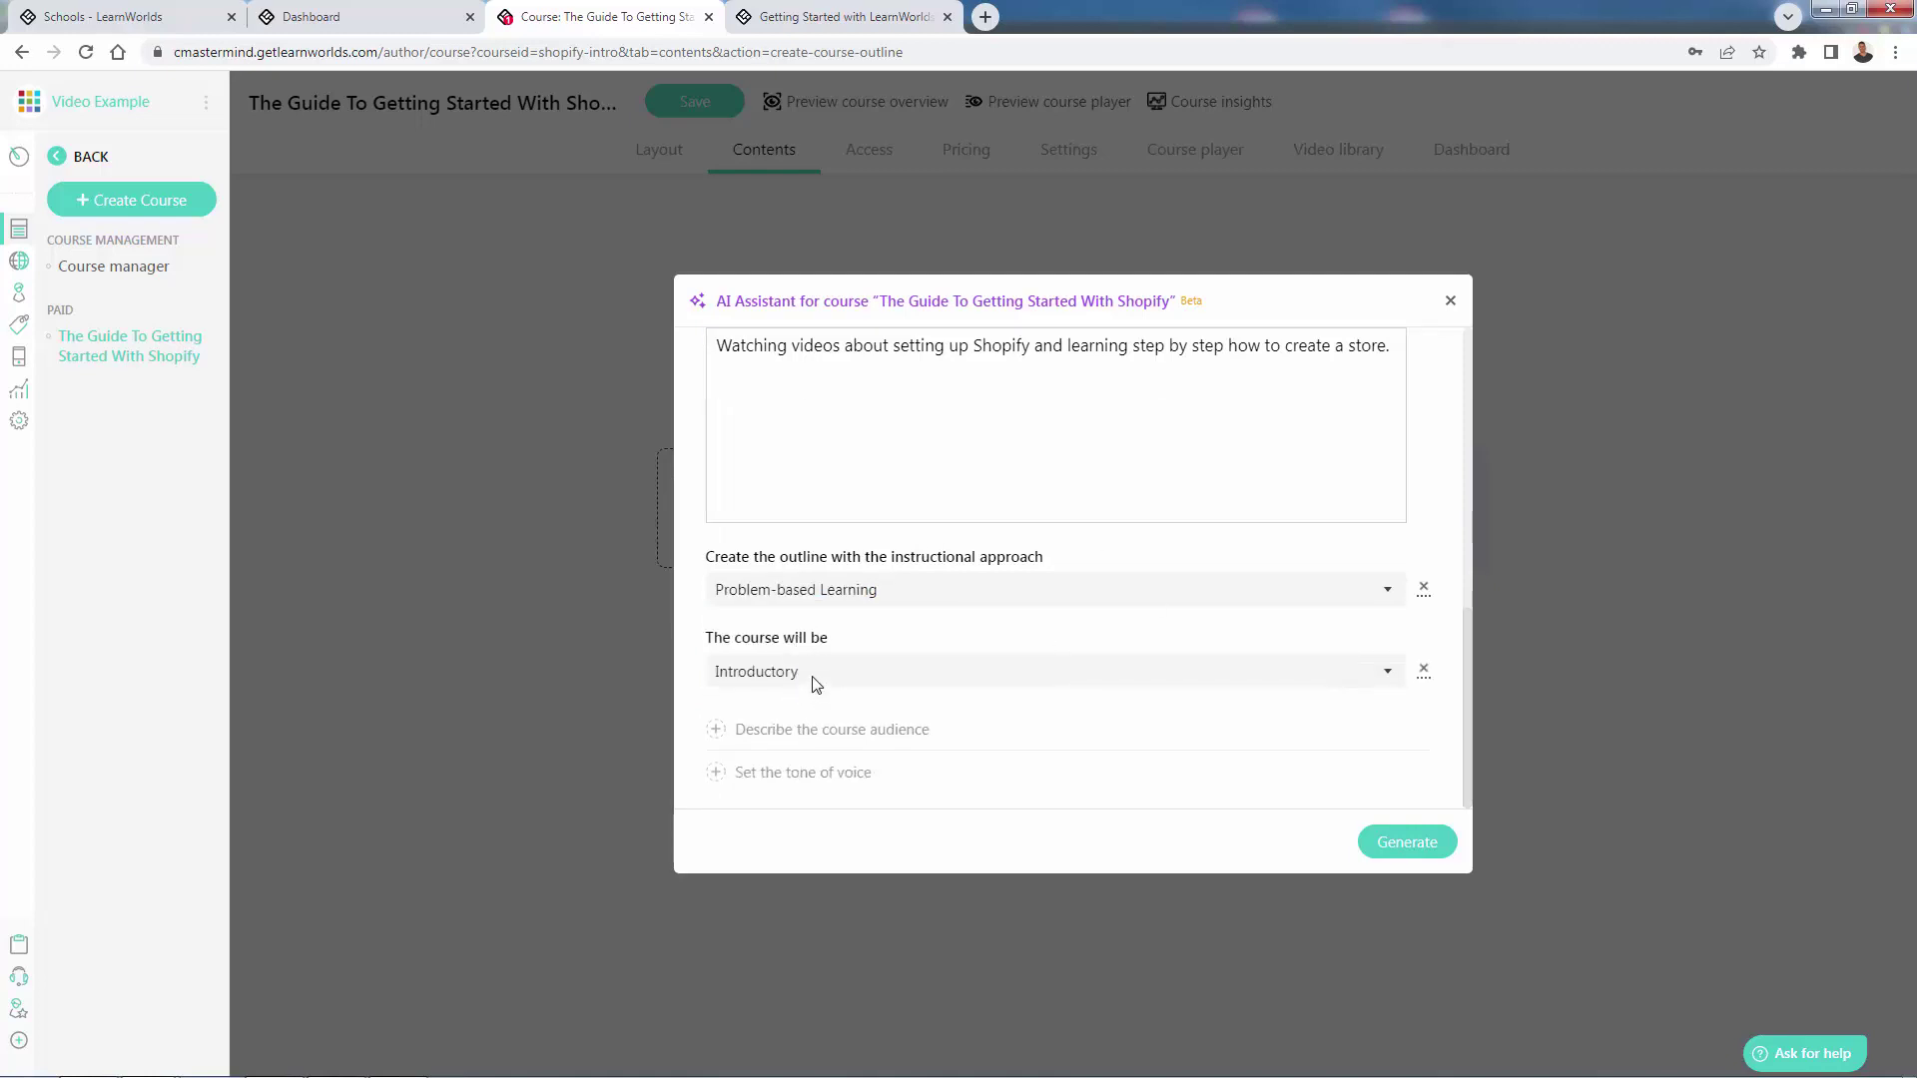
{"action": "left_click", "coordinate": [816, 684]}
{"action": "left_click", "coordinate": [859, 715]}
{"action": "left_click", "coordinate": [847, 731]}
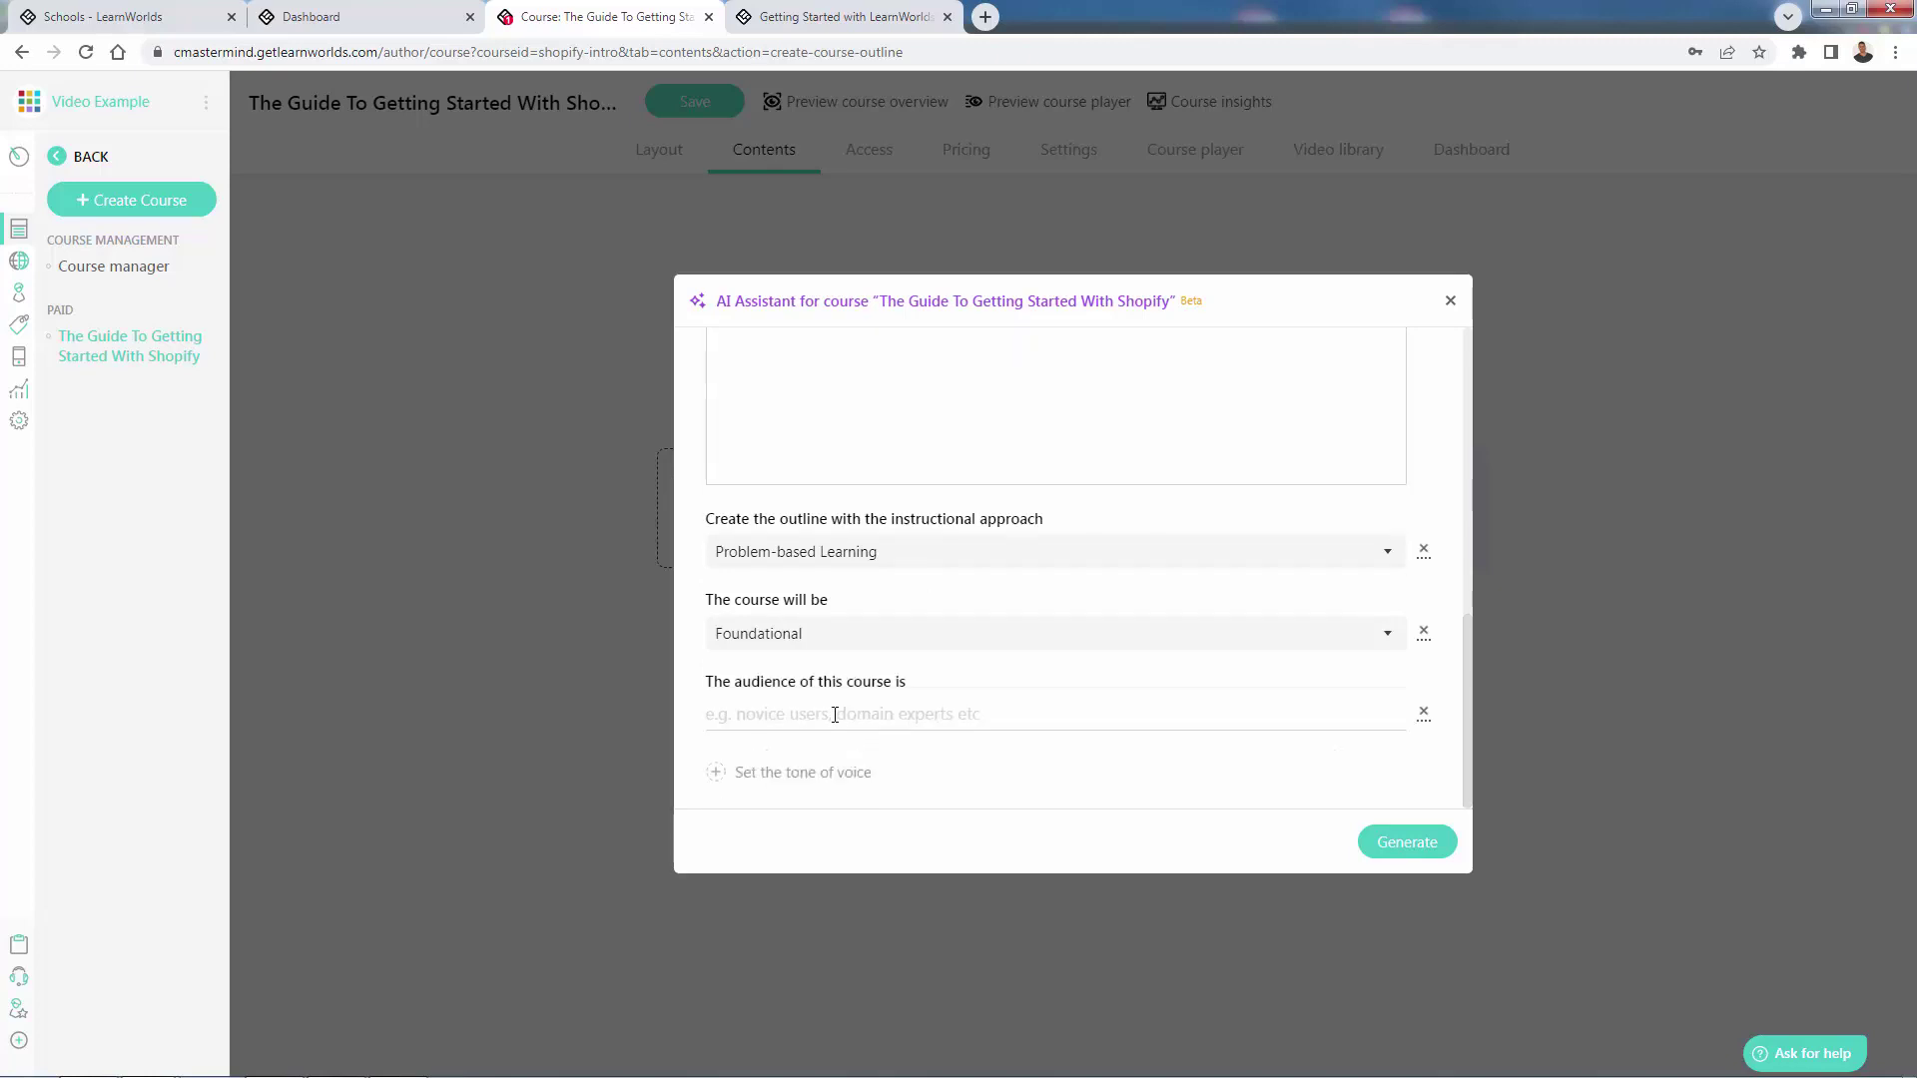
{"action": "type", "text": "beginner level entrepreneurs"}
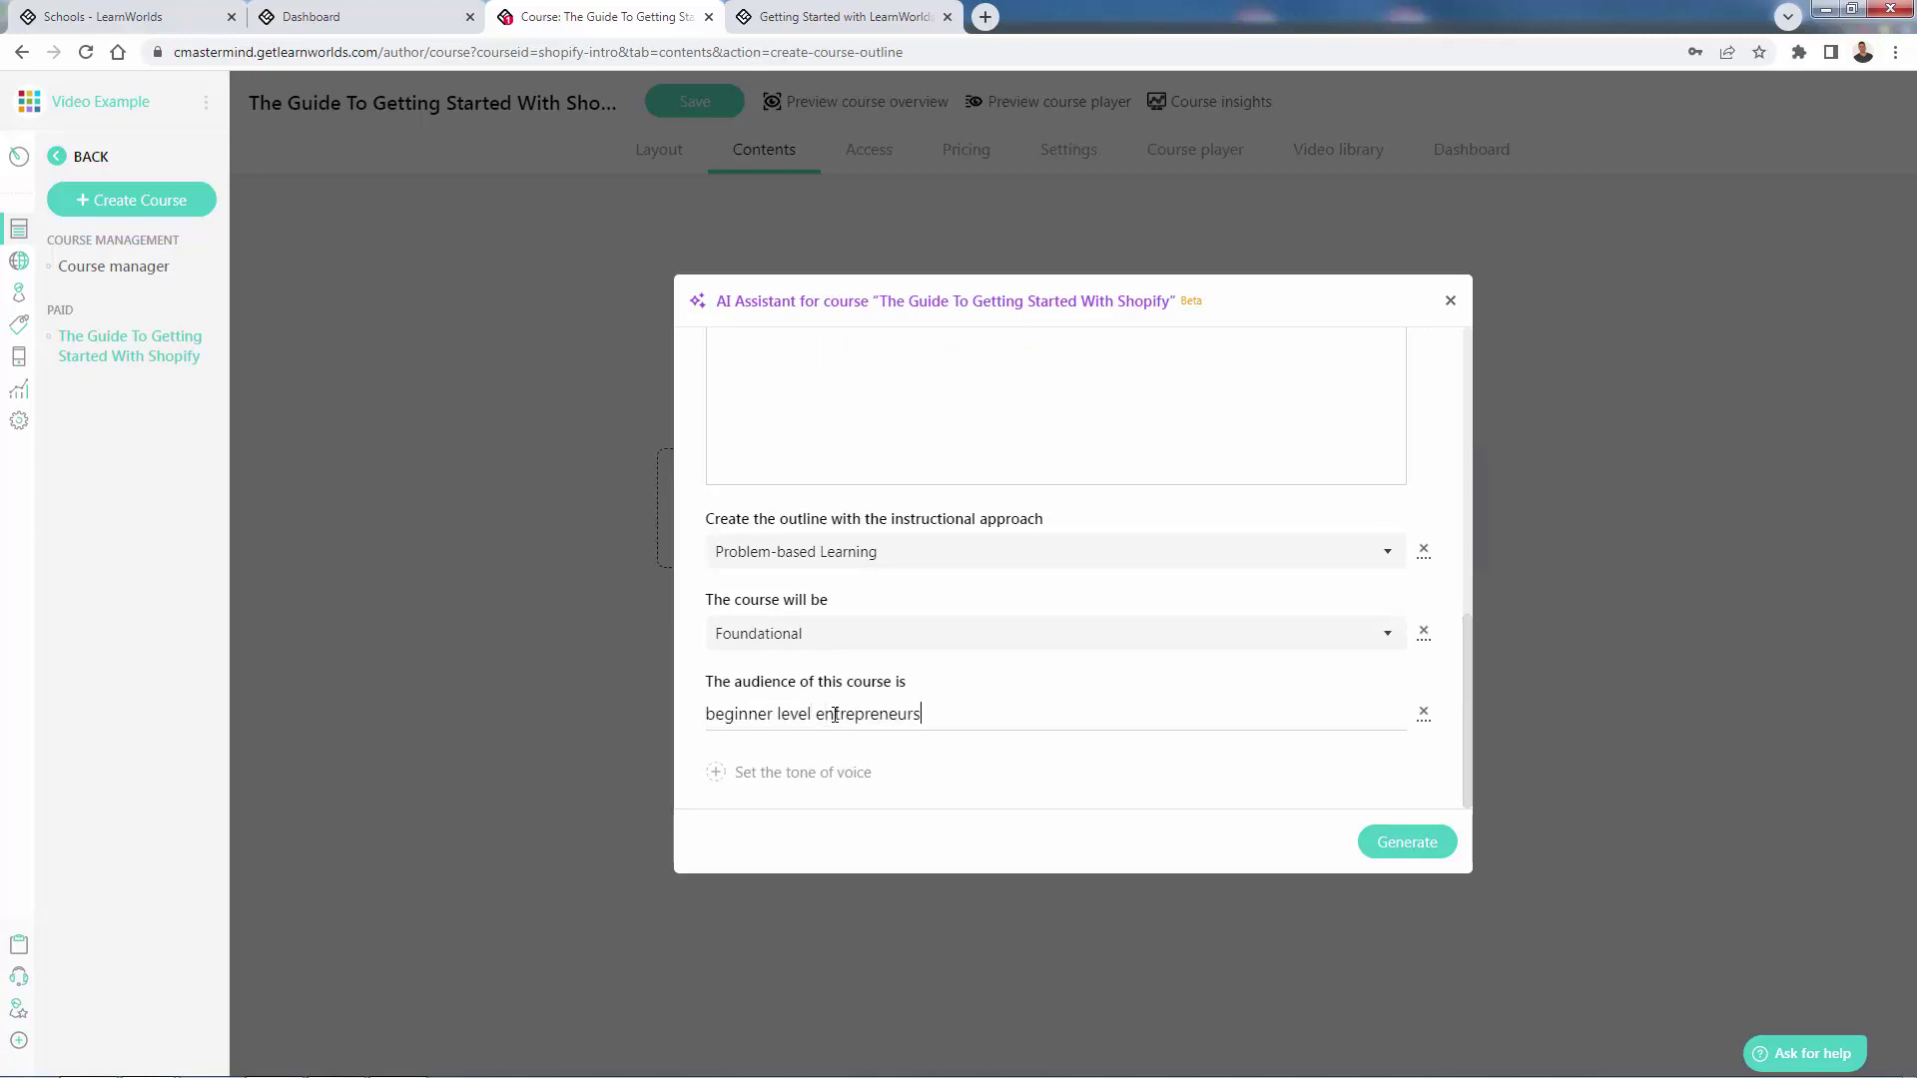
Set the tone of voice to Motivational and generate the course outline.
{"action": "left_click", "coordinate": [793, 773]}
{"action": "left_click", "coordinate": [804, 757]}
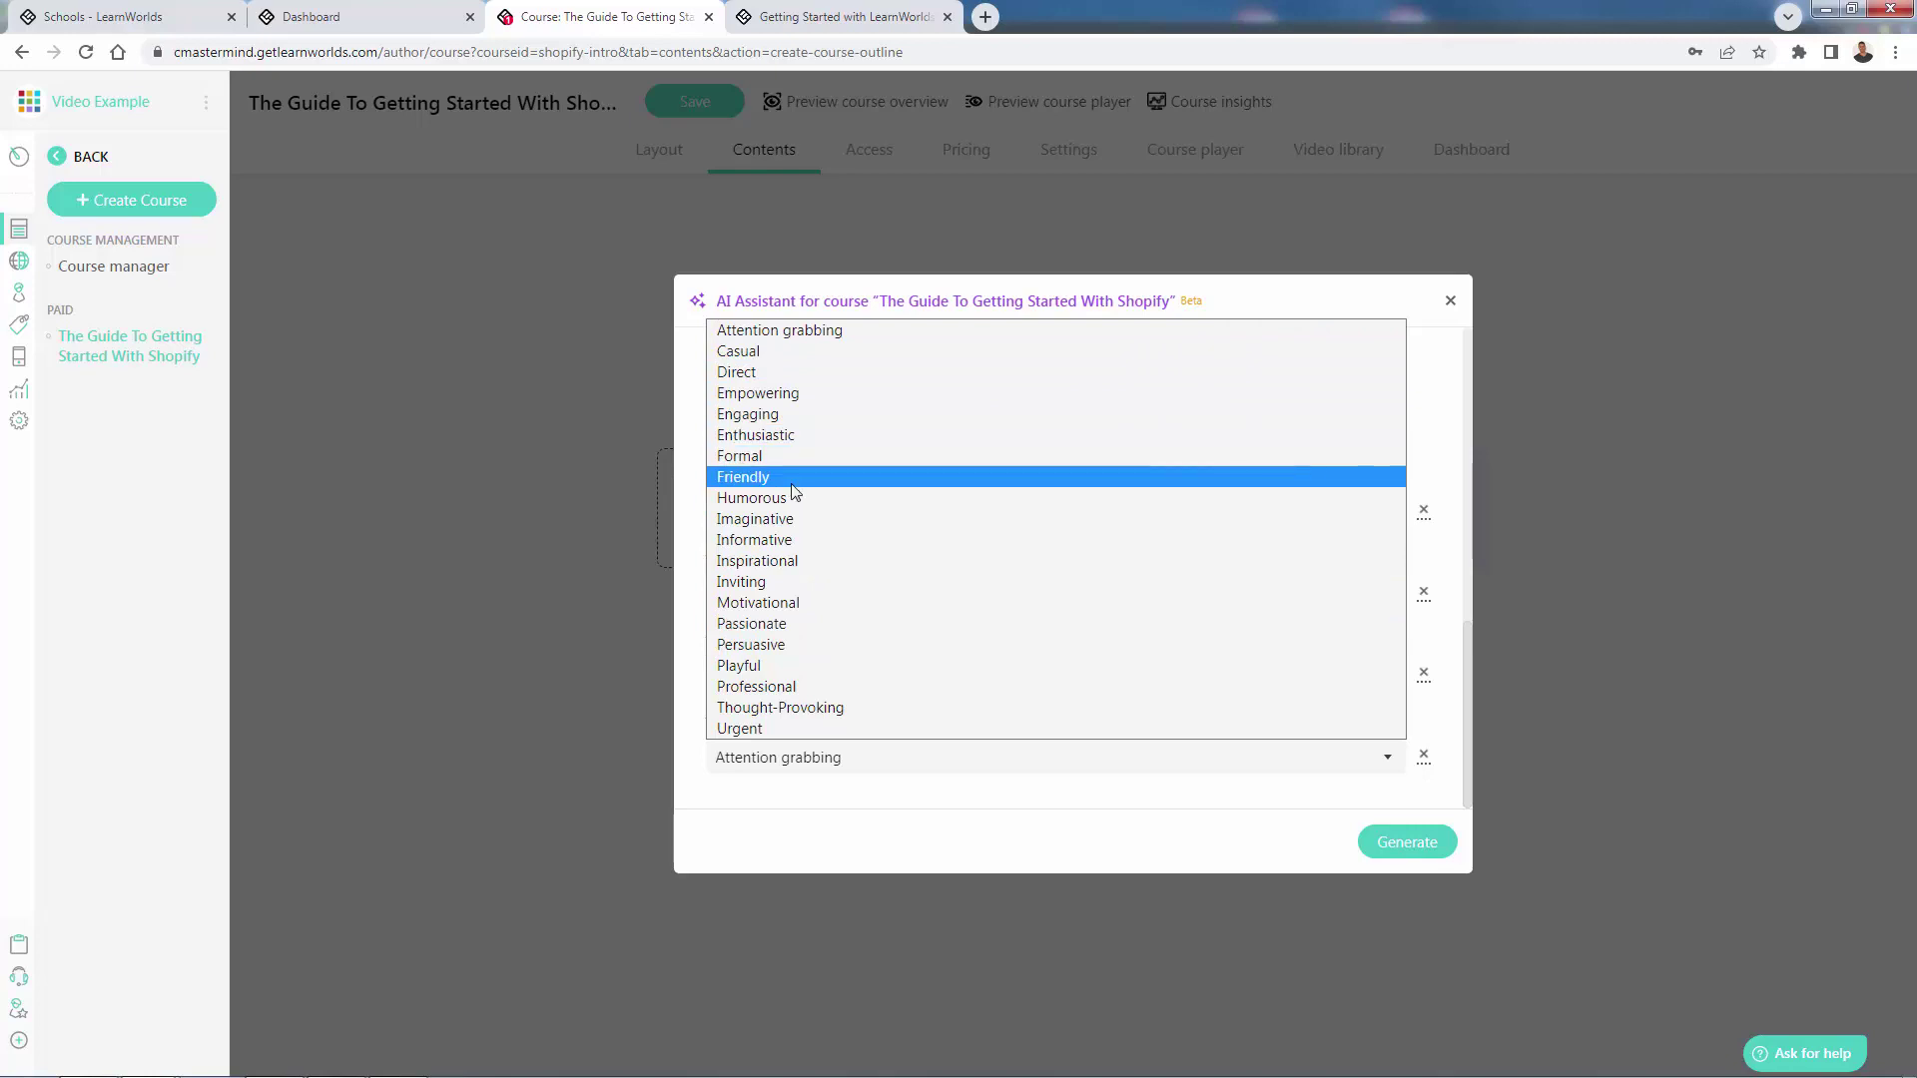
{"action": "left_click", "coordinate": [805, 603]}
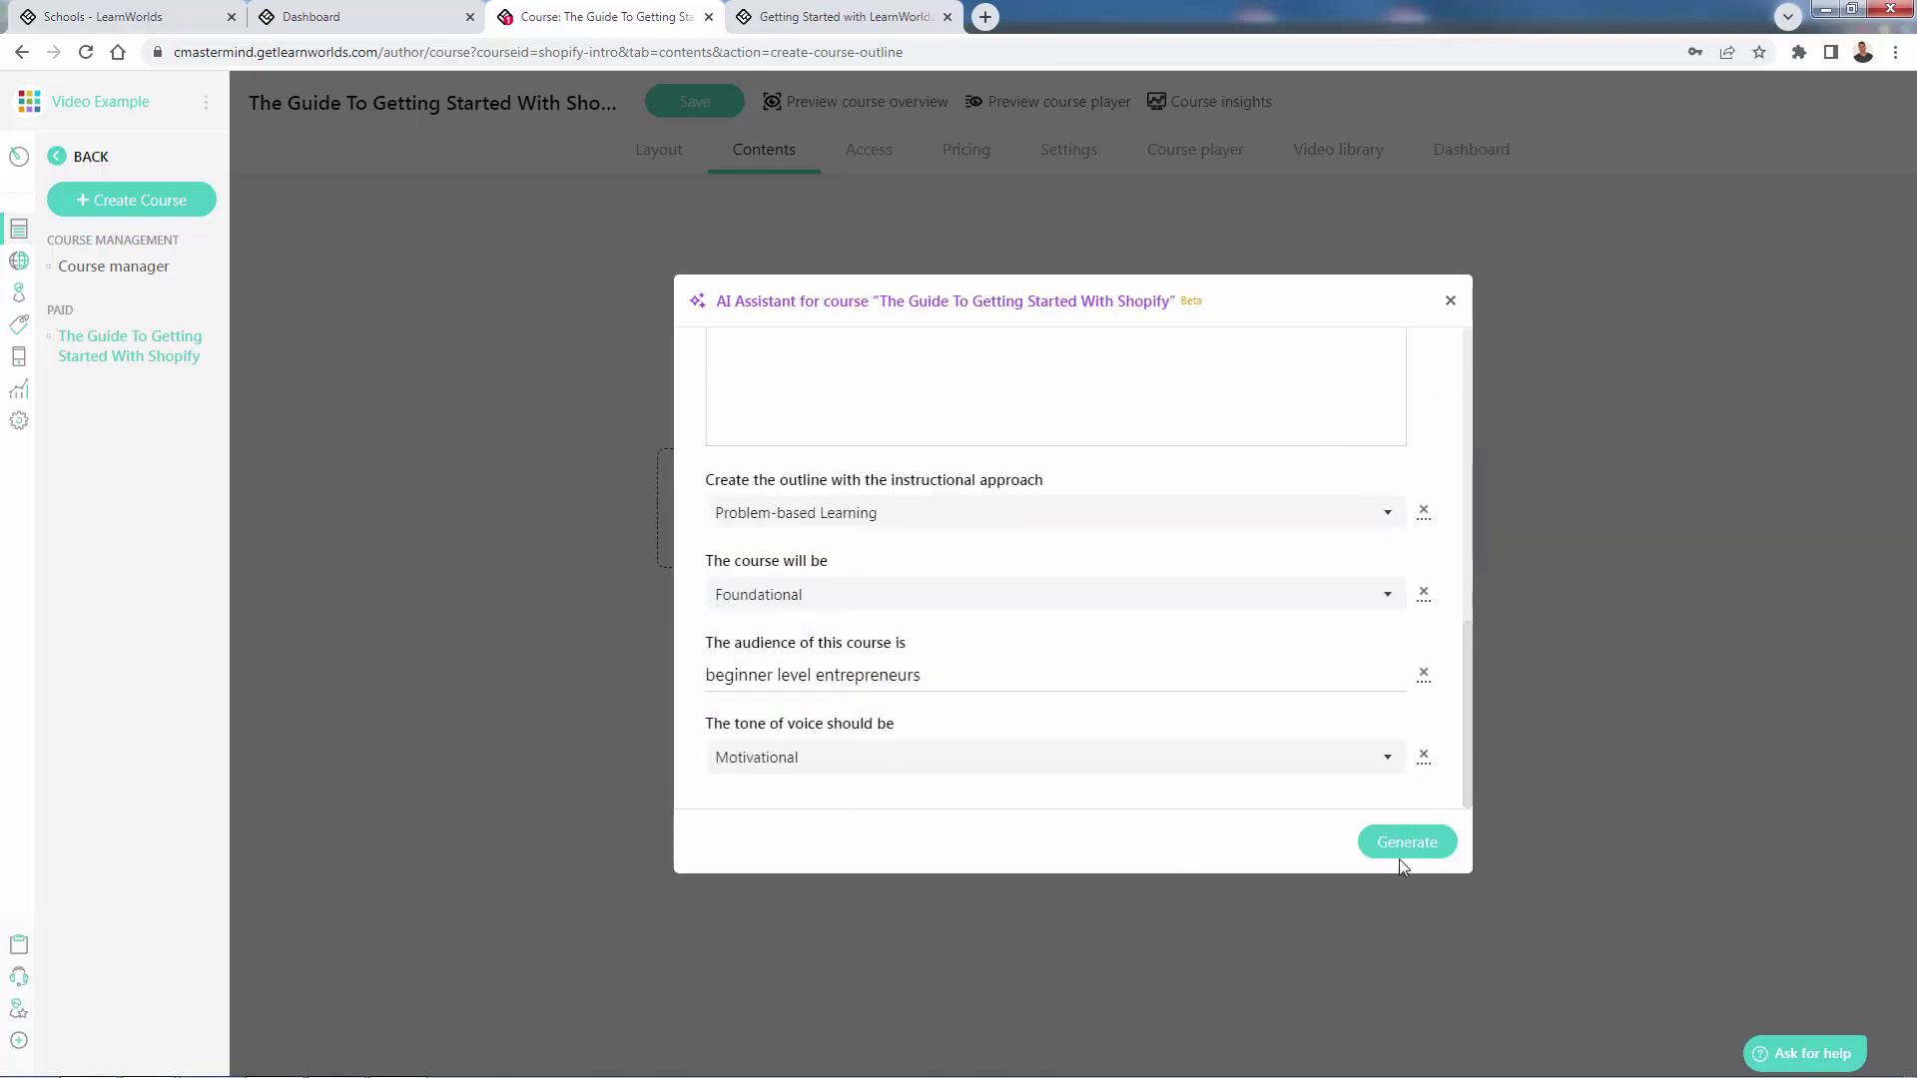
{"action": "left_click", "coordinate": [1428, 844]}
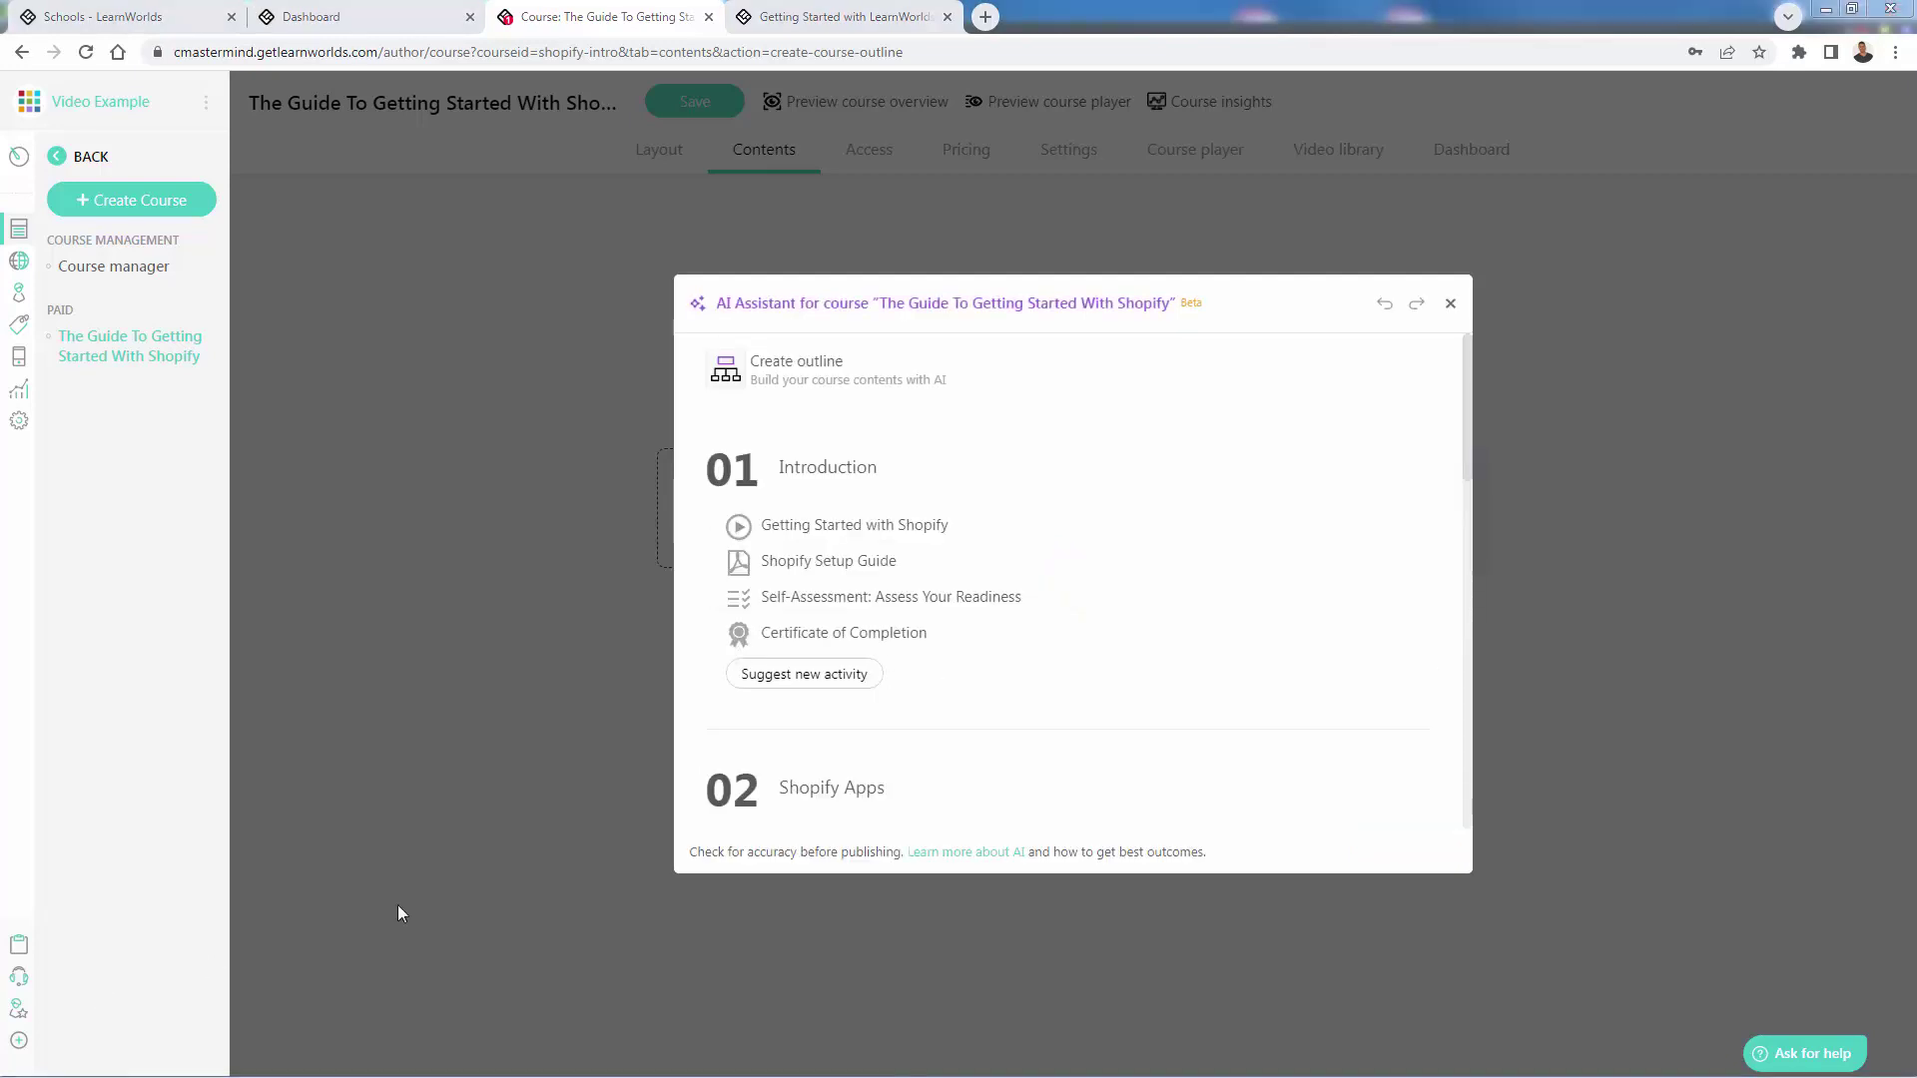
Review the sections and learning activities of the generated outline from Introduction to Conclusion.
{"action": "mouse_move", "coordinate": [842, 527]}
{"action": "left_click_drag", "start_coordinate": [1466, 416], "coordinate": [1482, 599]}
{"action": "triple_click", "coordinate": [871, 560]}
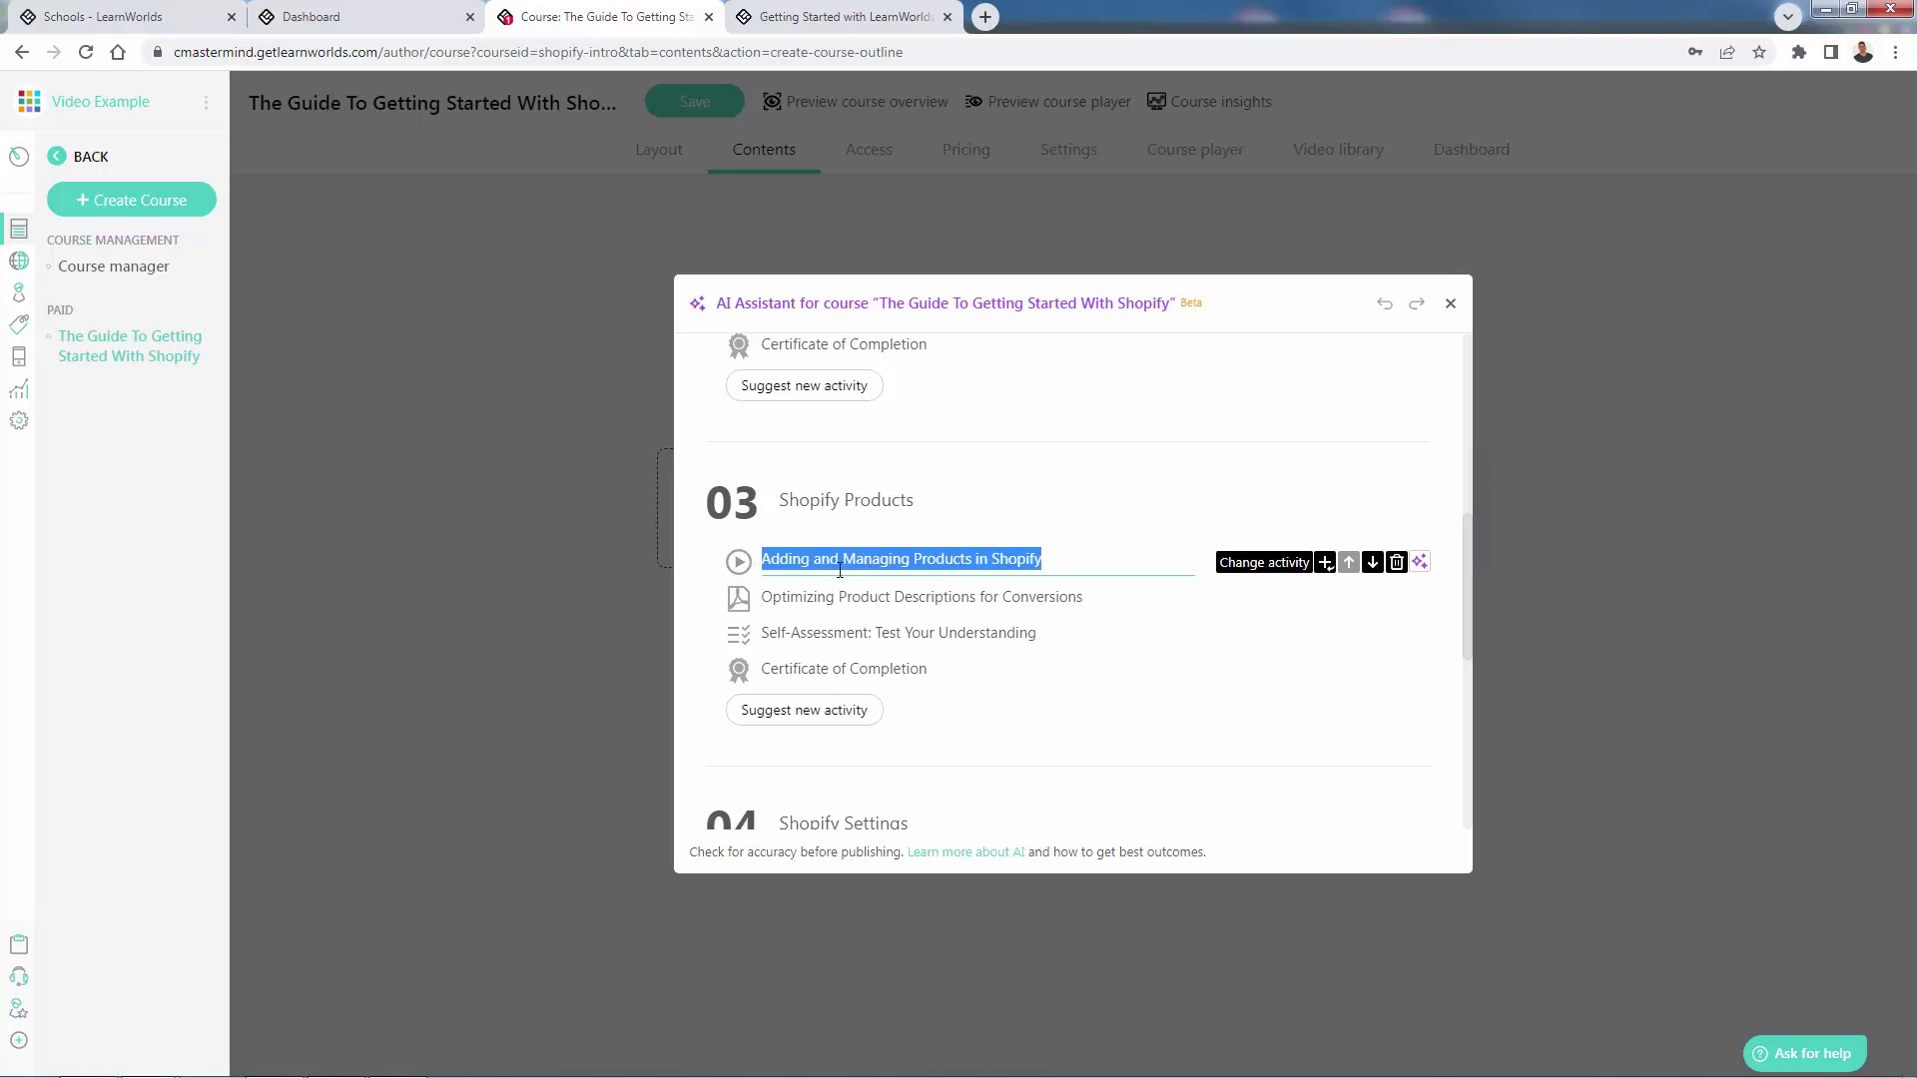
{"action": "left_click", "coordinate": [971, 555]}
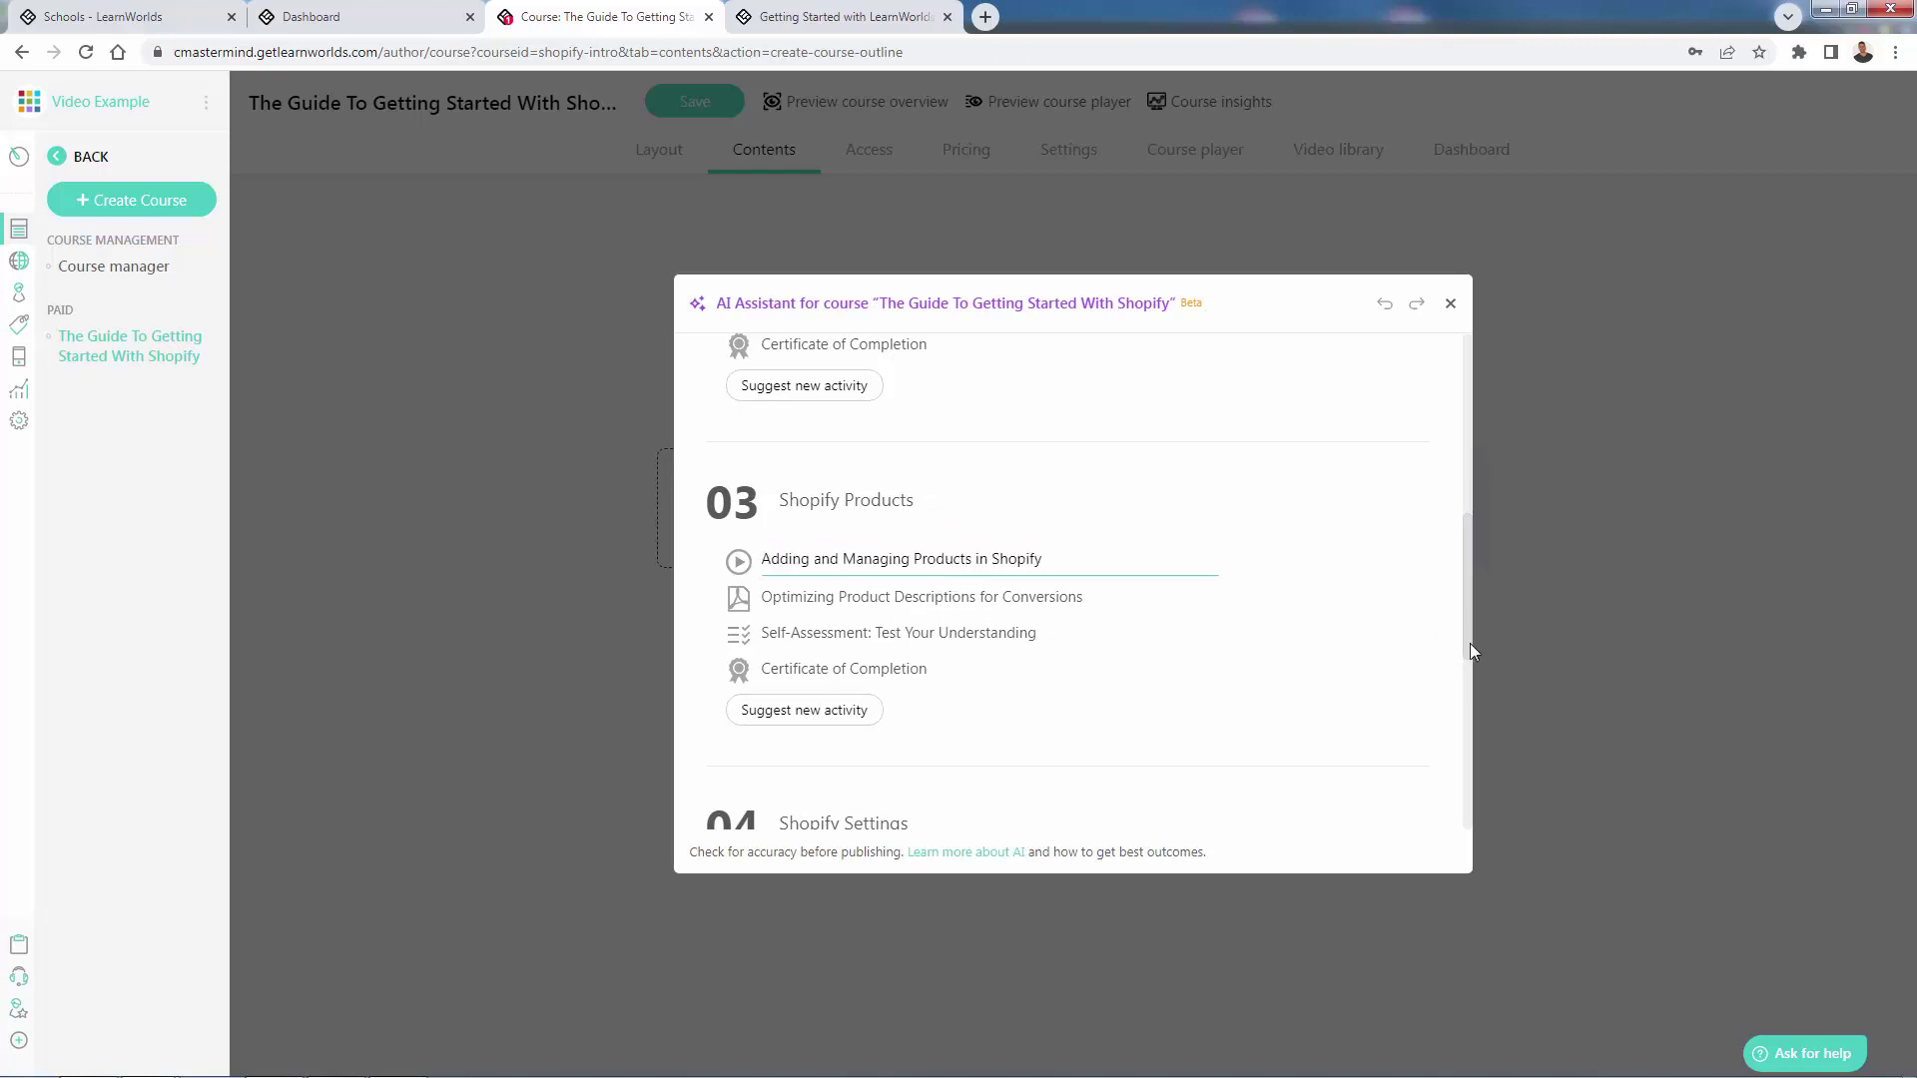
{"action": "left_click_drag", "start_coordinate": [1471, 651], "coordinate": [1474, 816]}
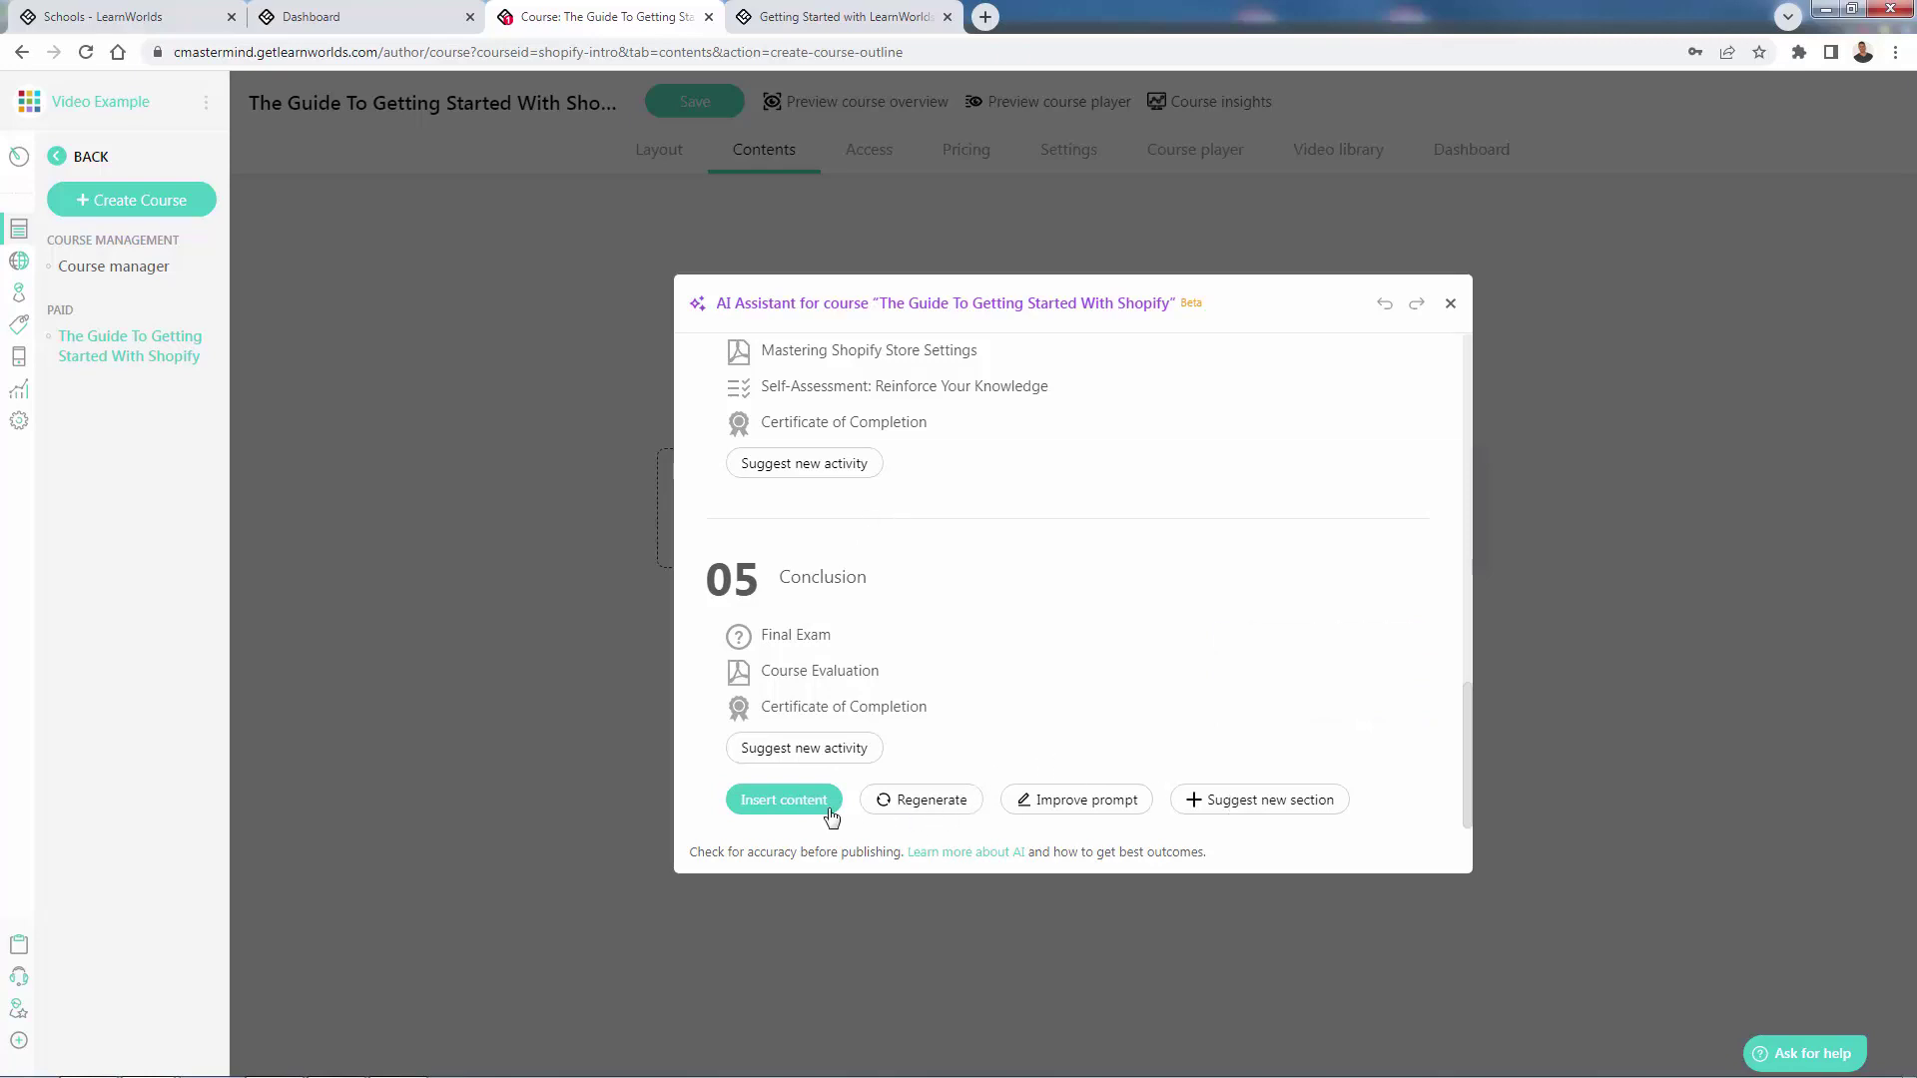
{"action": "scroll", "coordinate": [865, 637], "scroll_direction": "up", "scroll_amount": 15}
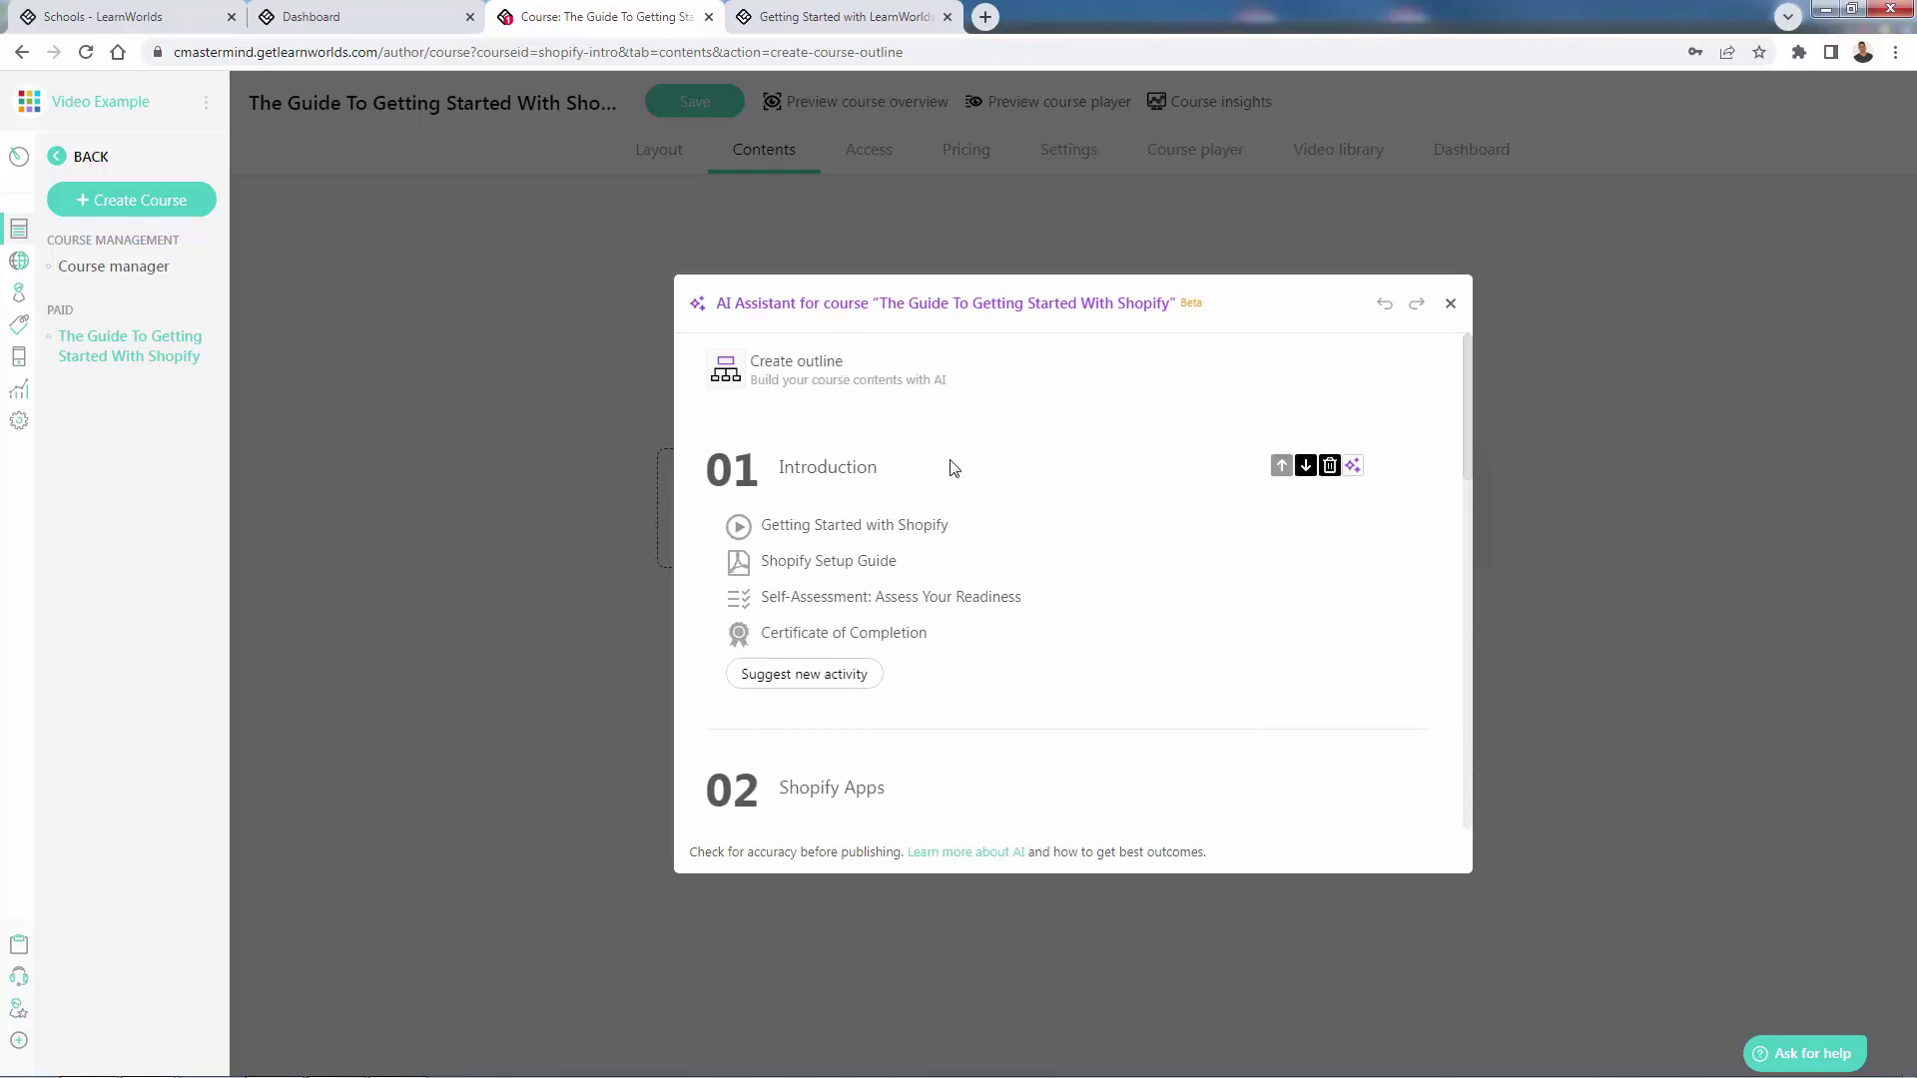
Add an AI-suggested activity to the Introduction section of the course outline.
{"action": "scroll", "coordinate": [998, 479], "scroll_direction": "down", "scroll_amount": 1}
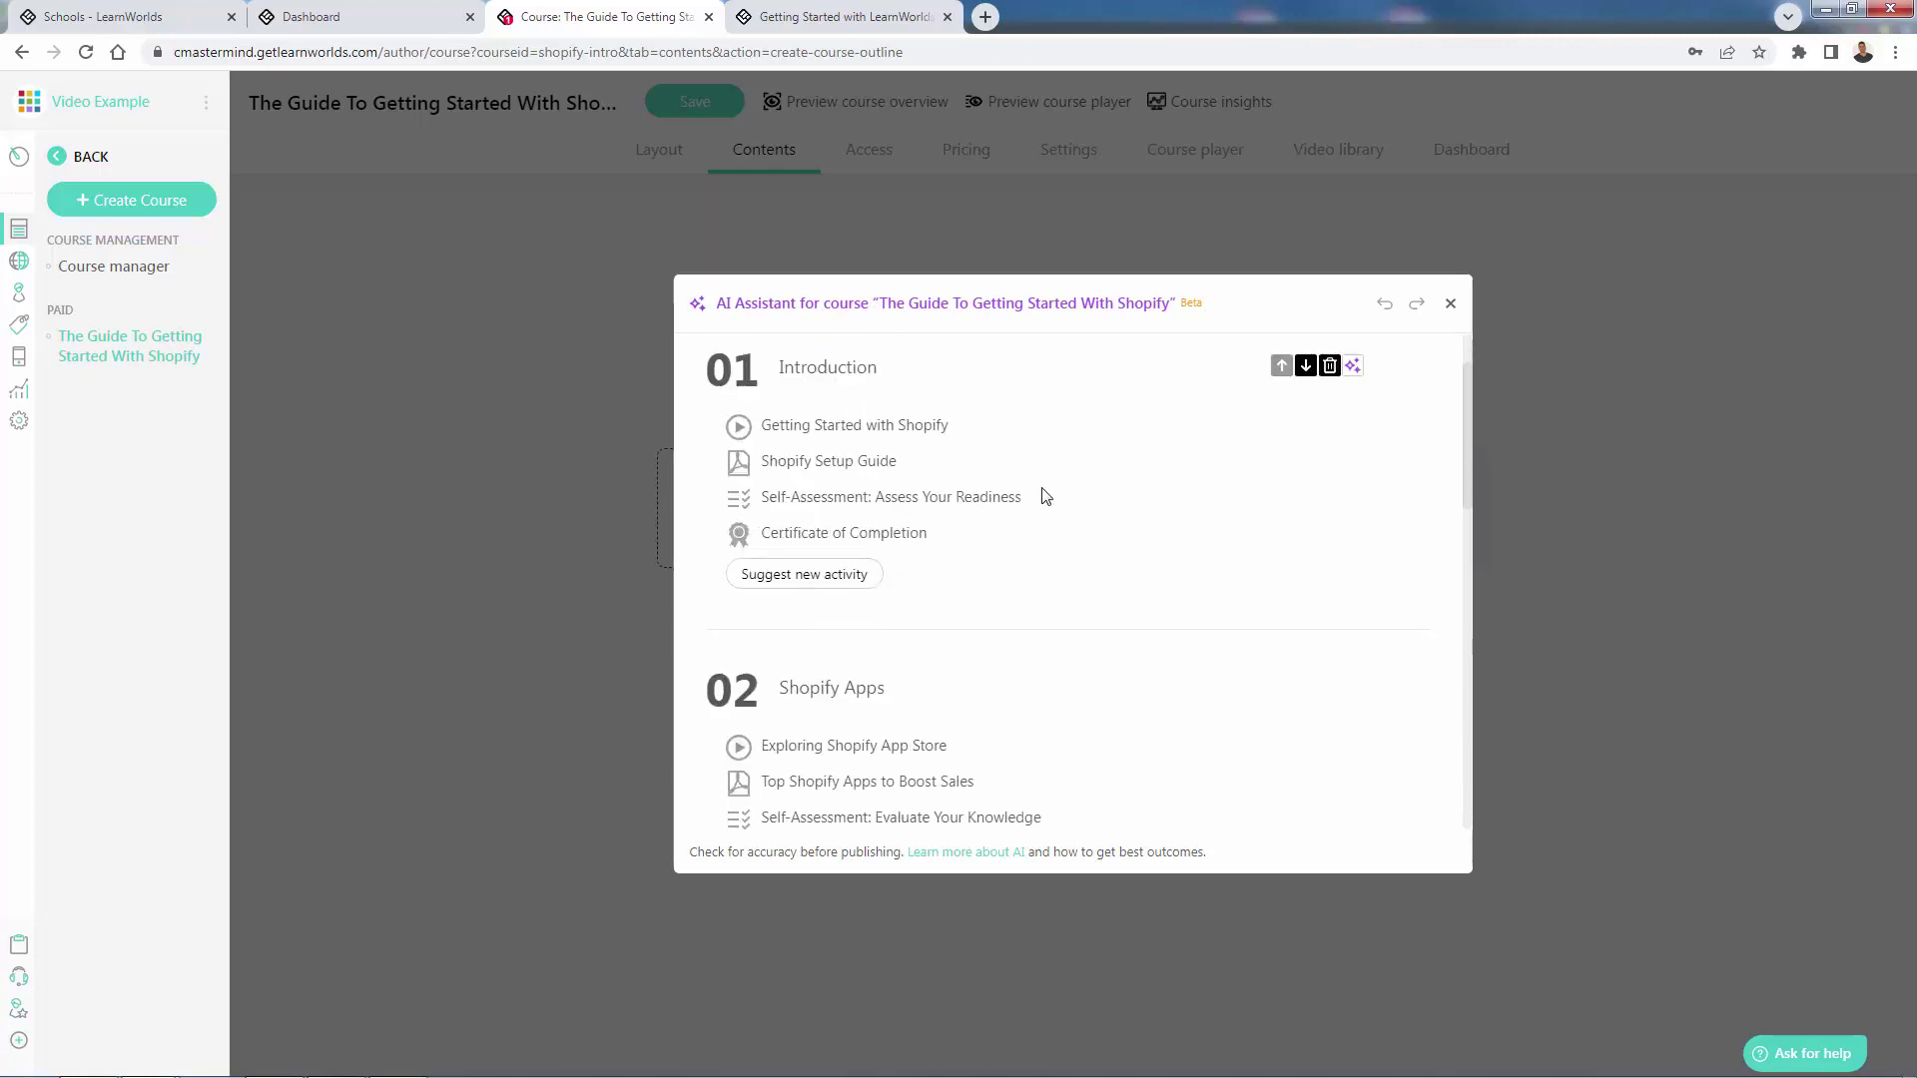
{"action": "left_click", "coordinate": [829, 573]}
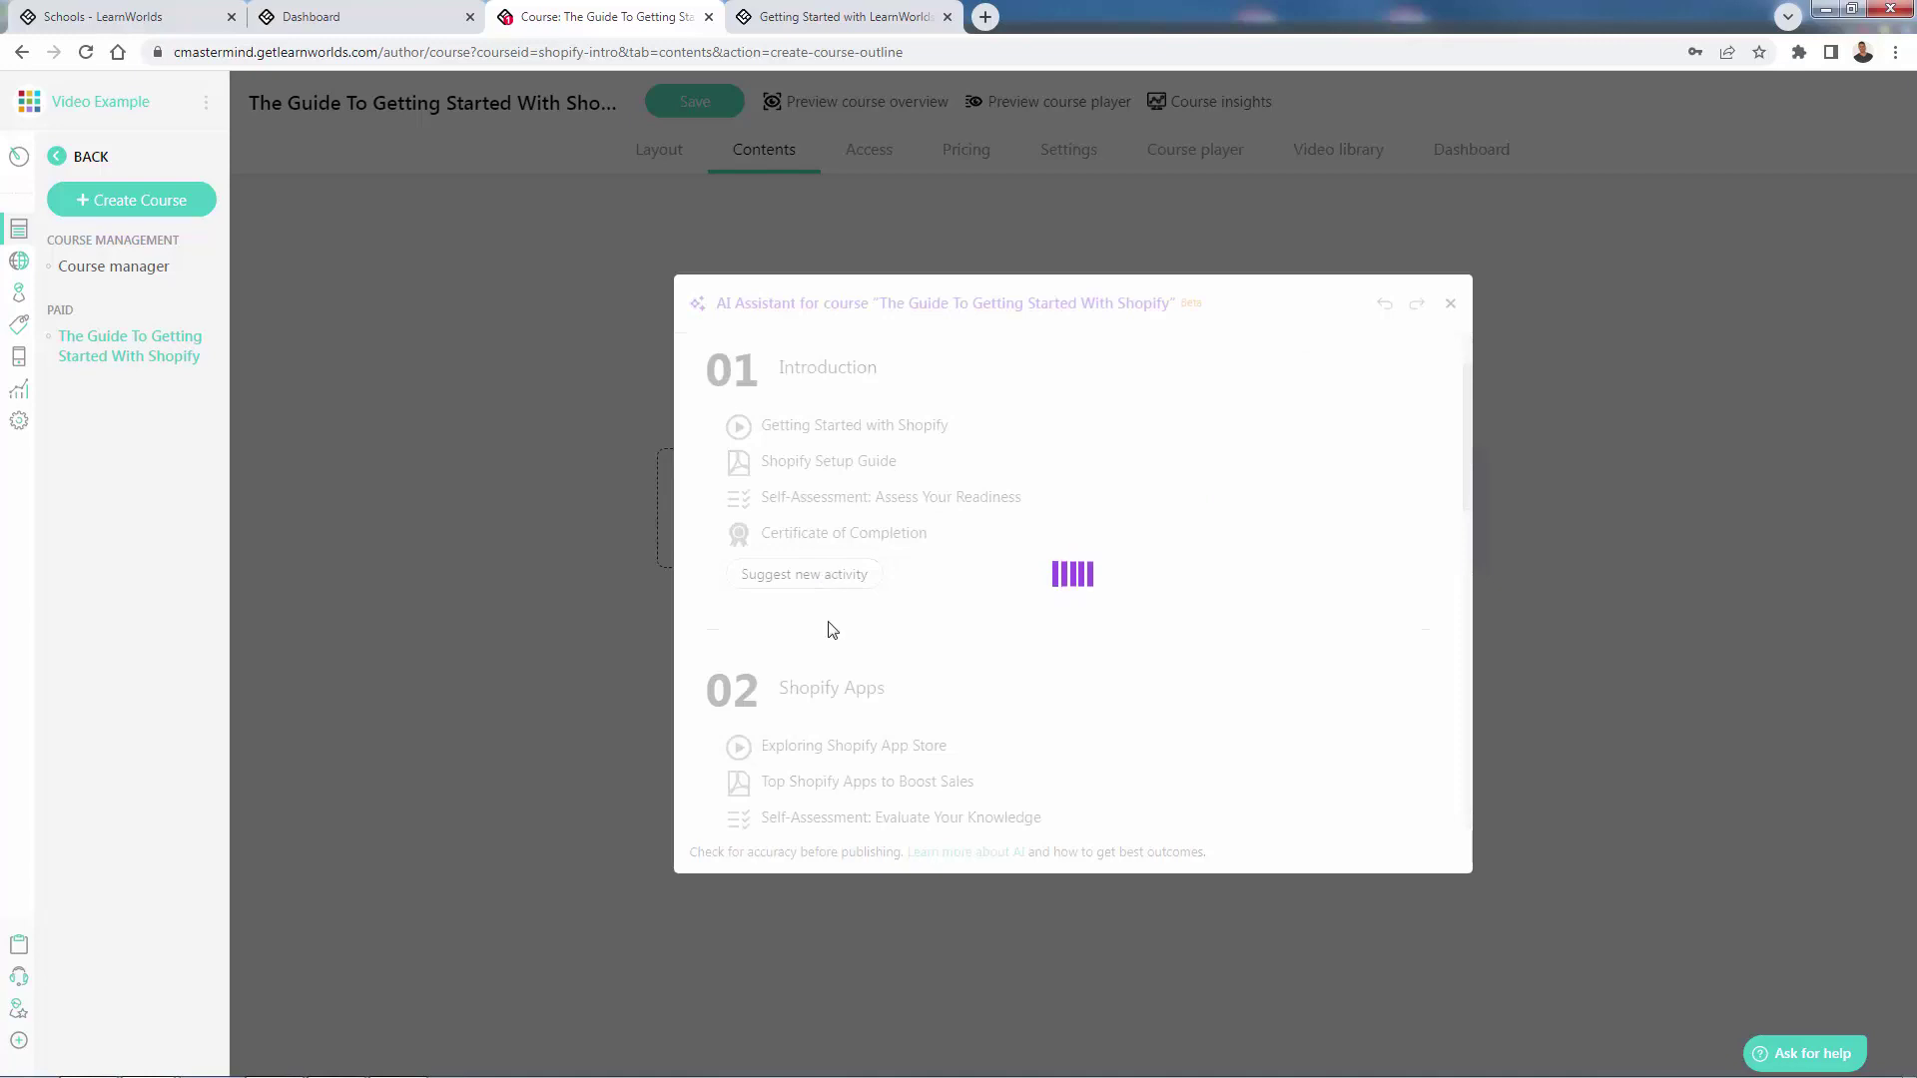
{"action": "scroll", "coordinate": [807, 562], "scroll_direction": "down", "scroll_amount": 1}
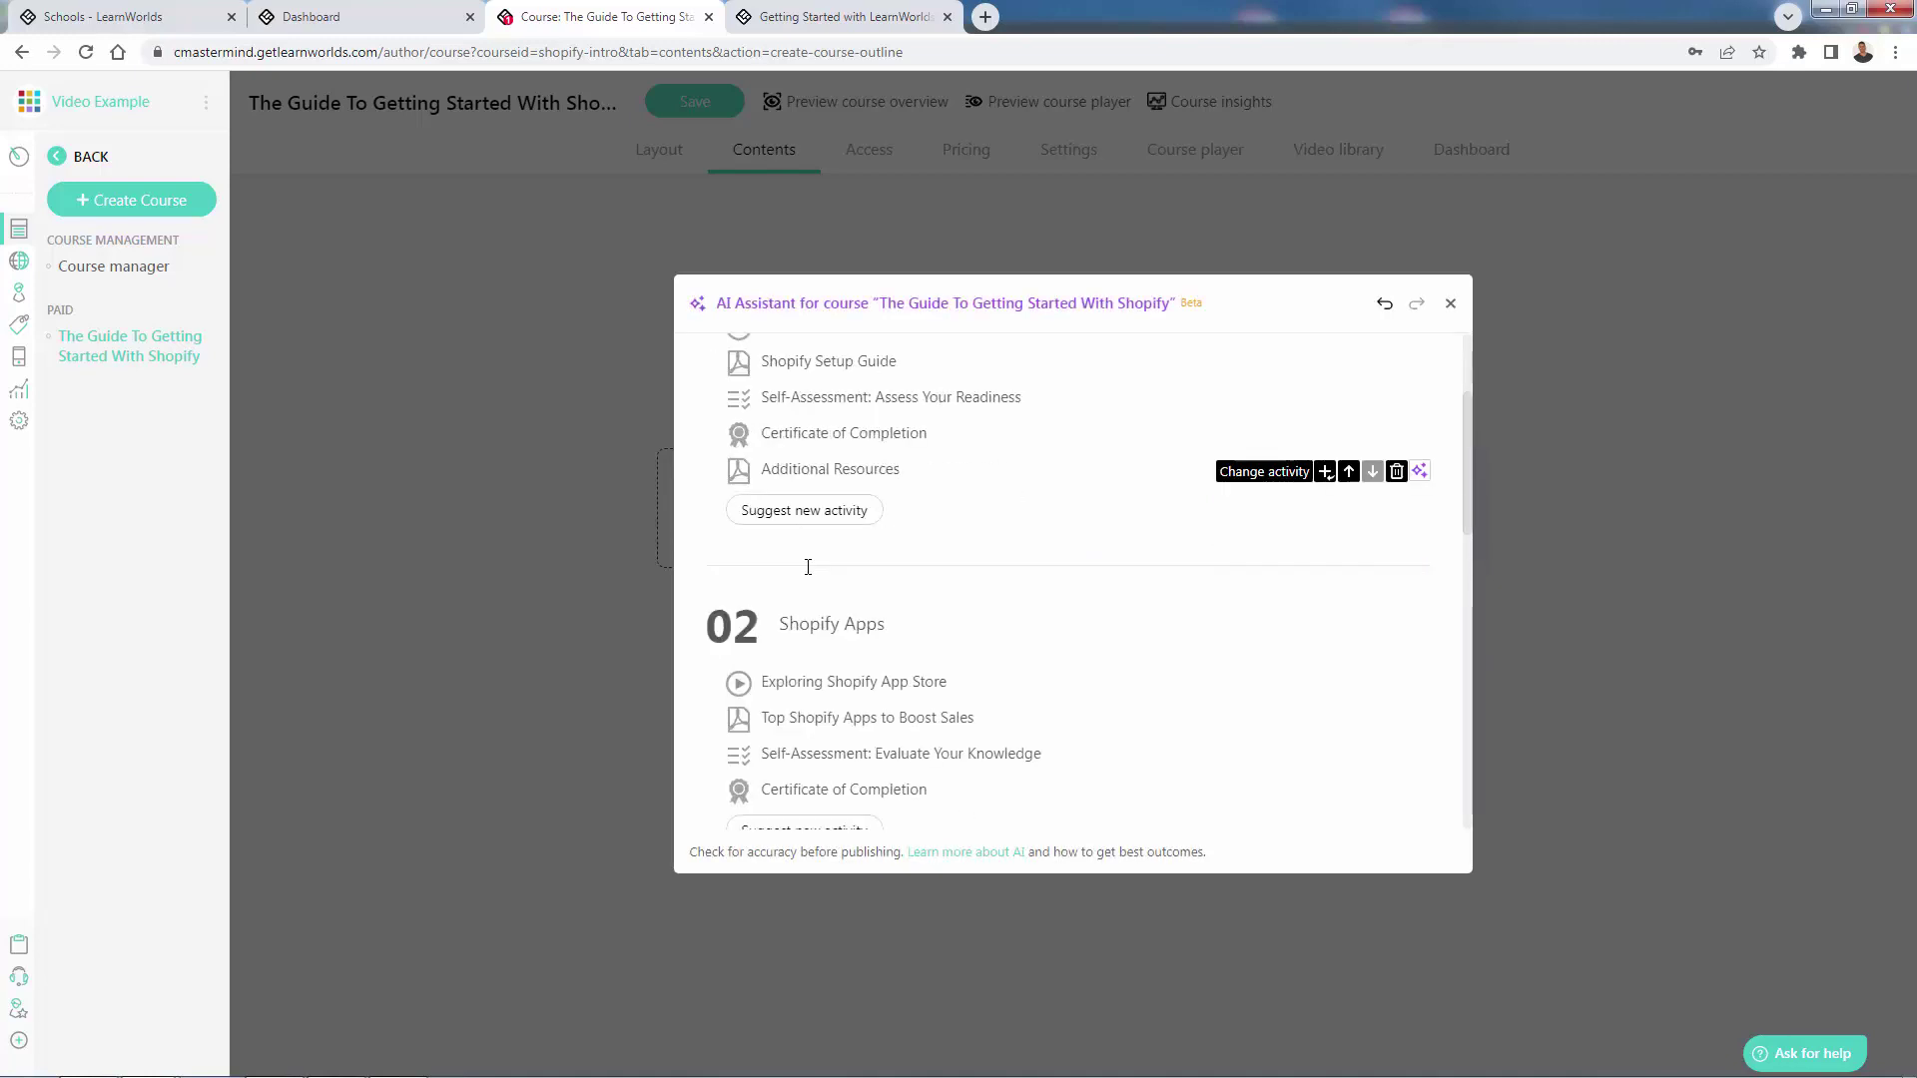
{"action": "scroll", "coordinate": [837, 491], "scroll_direction": "up", "scroll_amount": 2}
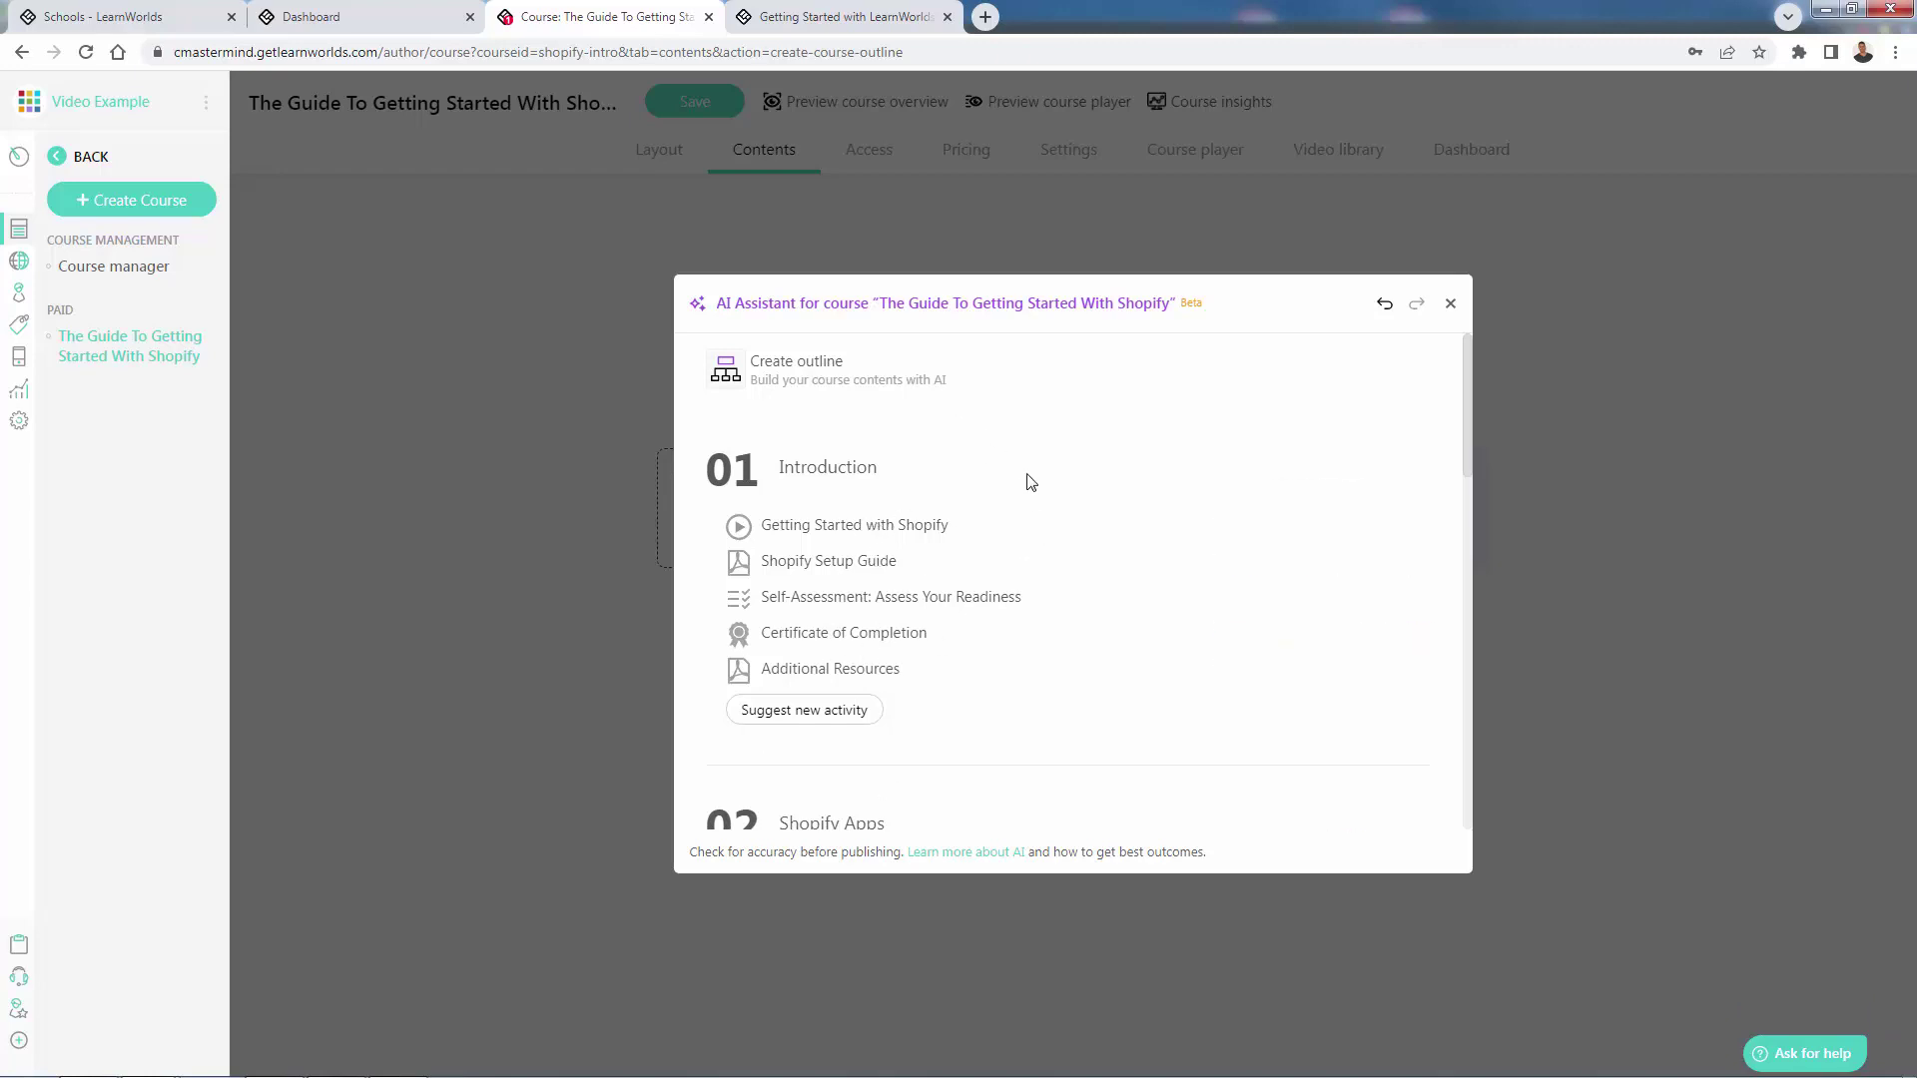
Regenerate the whole course outline with the AI assistant.
{"action": "scroll", "coordinate": [1029, 528], "scroll_direction": "down", "scroll_amount": 4}
{"action": "scroll", "coordinate": [1029, 527], "scroll_direction": "down", "scroll_amount": 8}
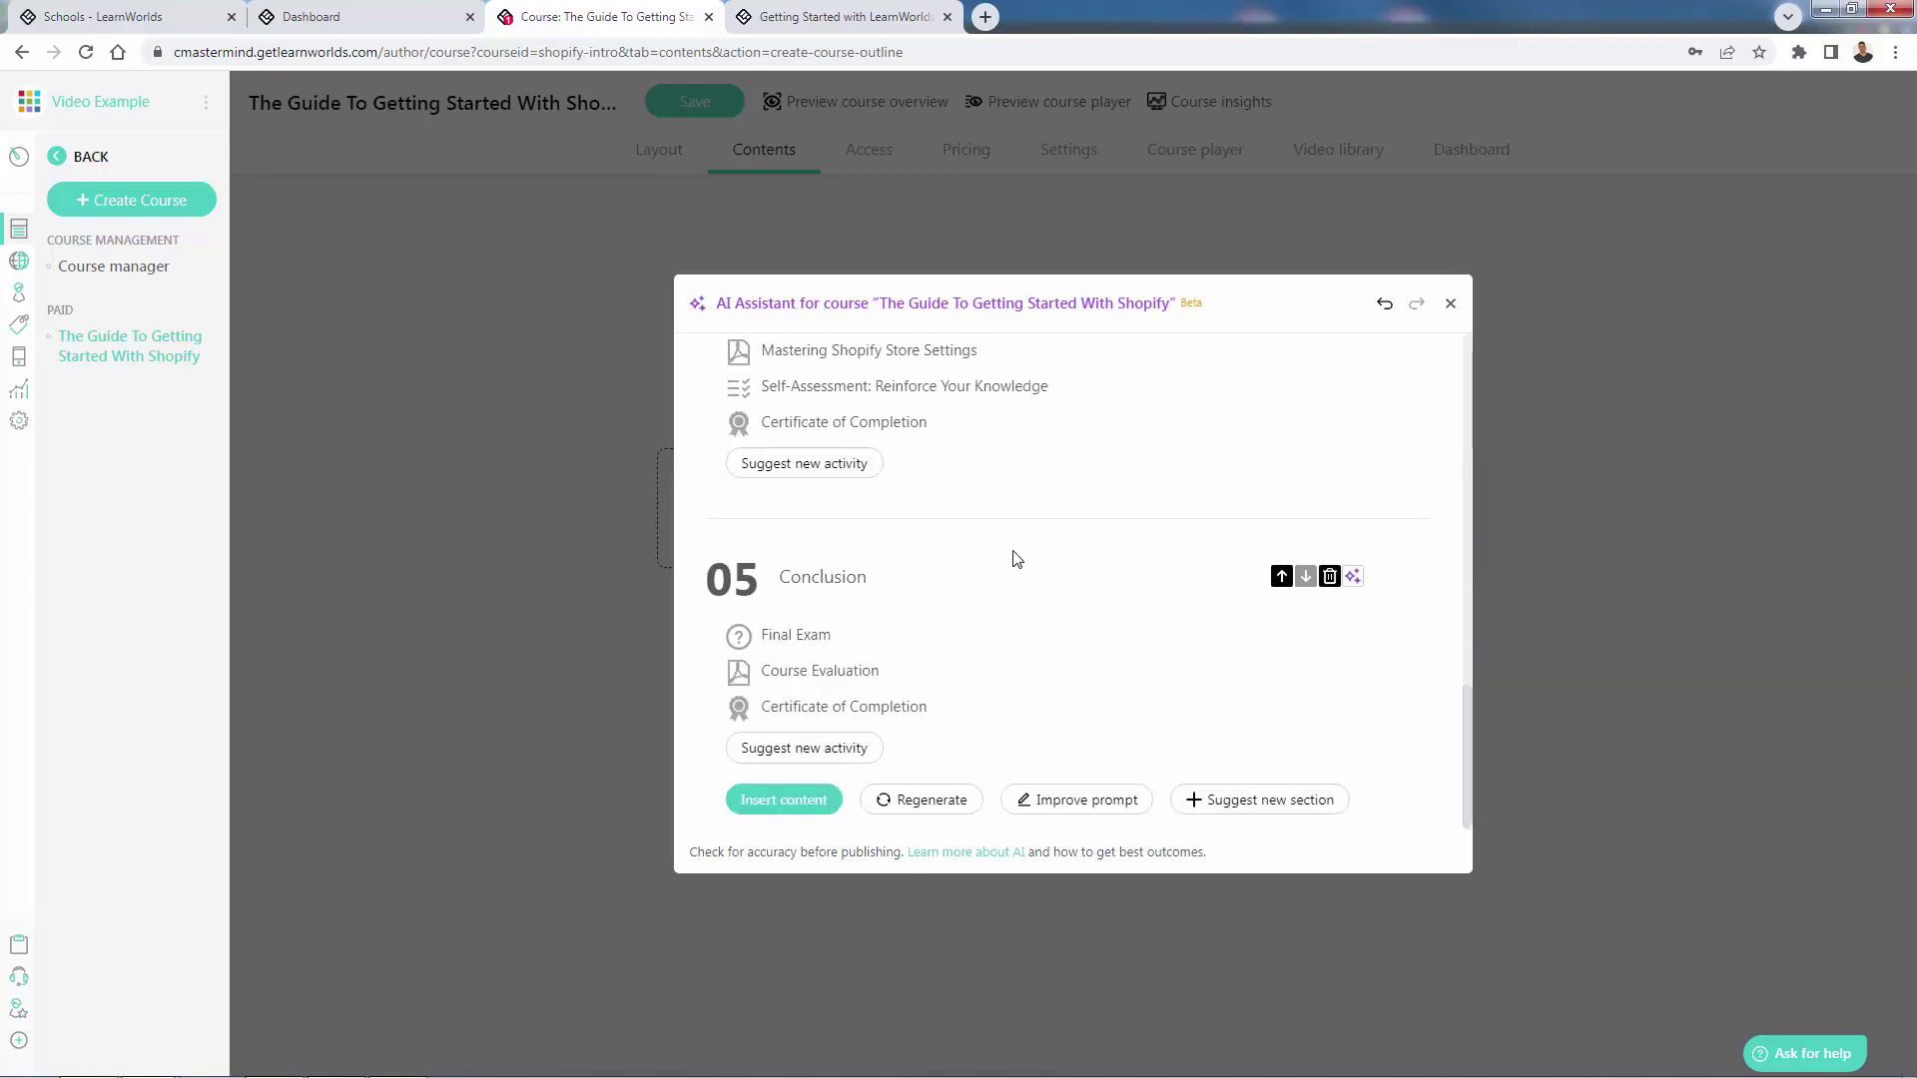
{"action": "left_click", "coordinate": [835, 802]}
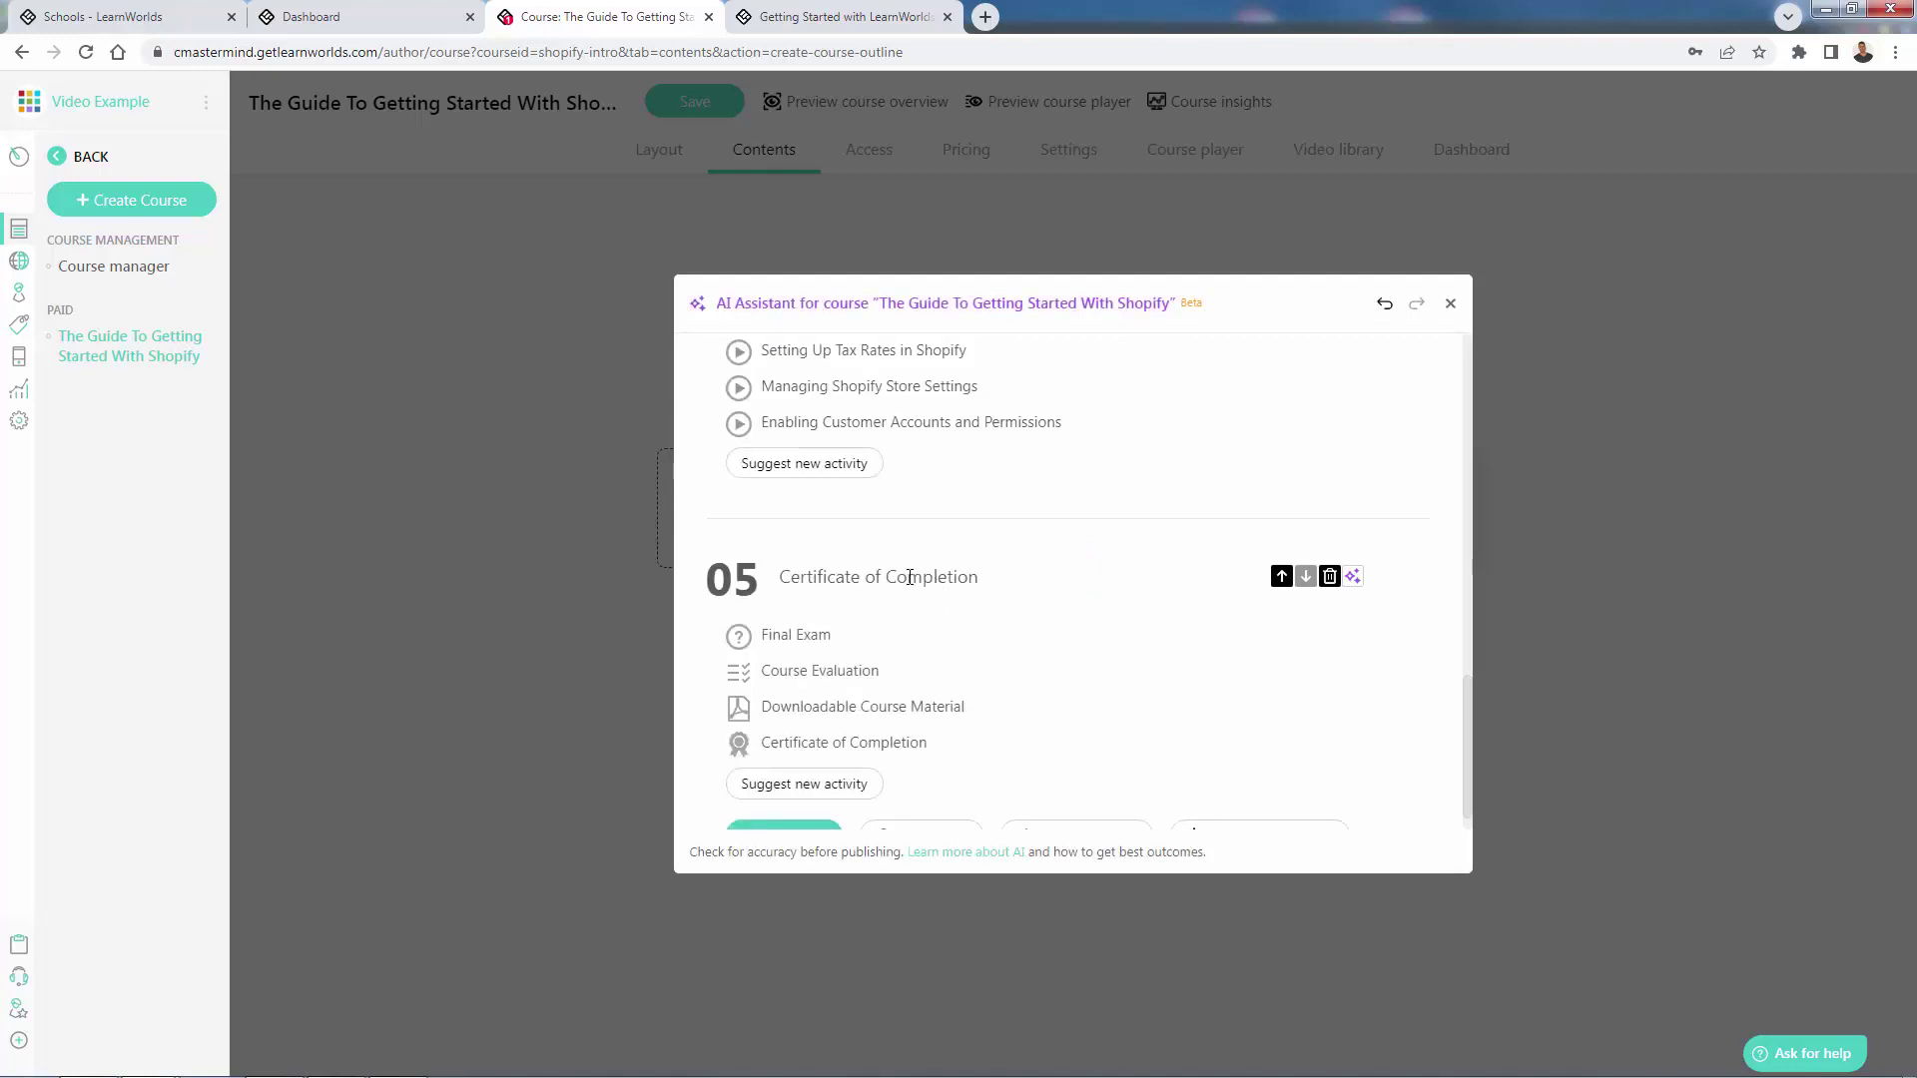
Add an AI-suggested activity to the Shopify Setup section, change its type to PDF, and close the outline assistant.
{"action": "scroll", "coordinate": [886, 644], "scroll_direction": "up", "scroll_amount": 15}
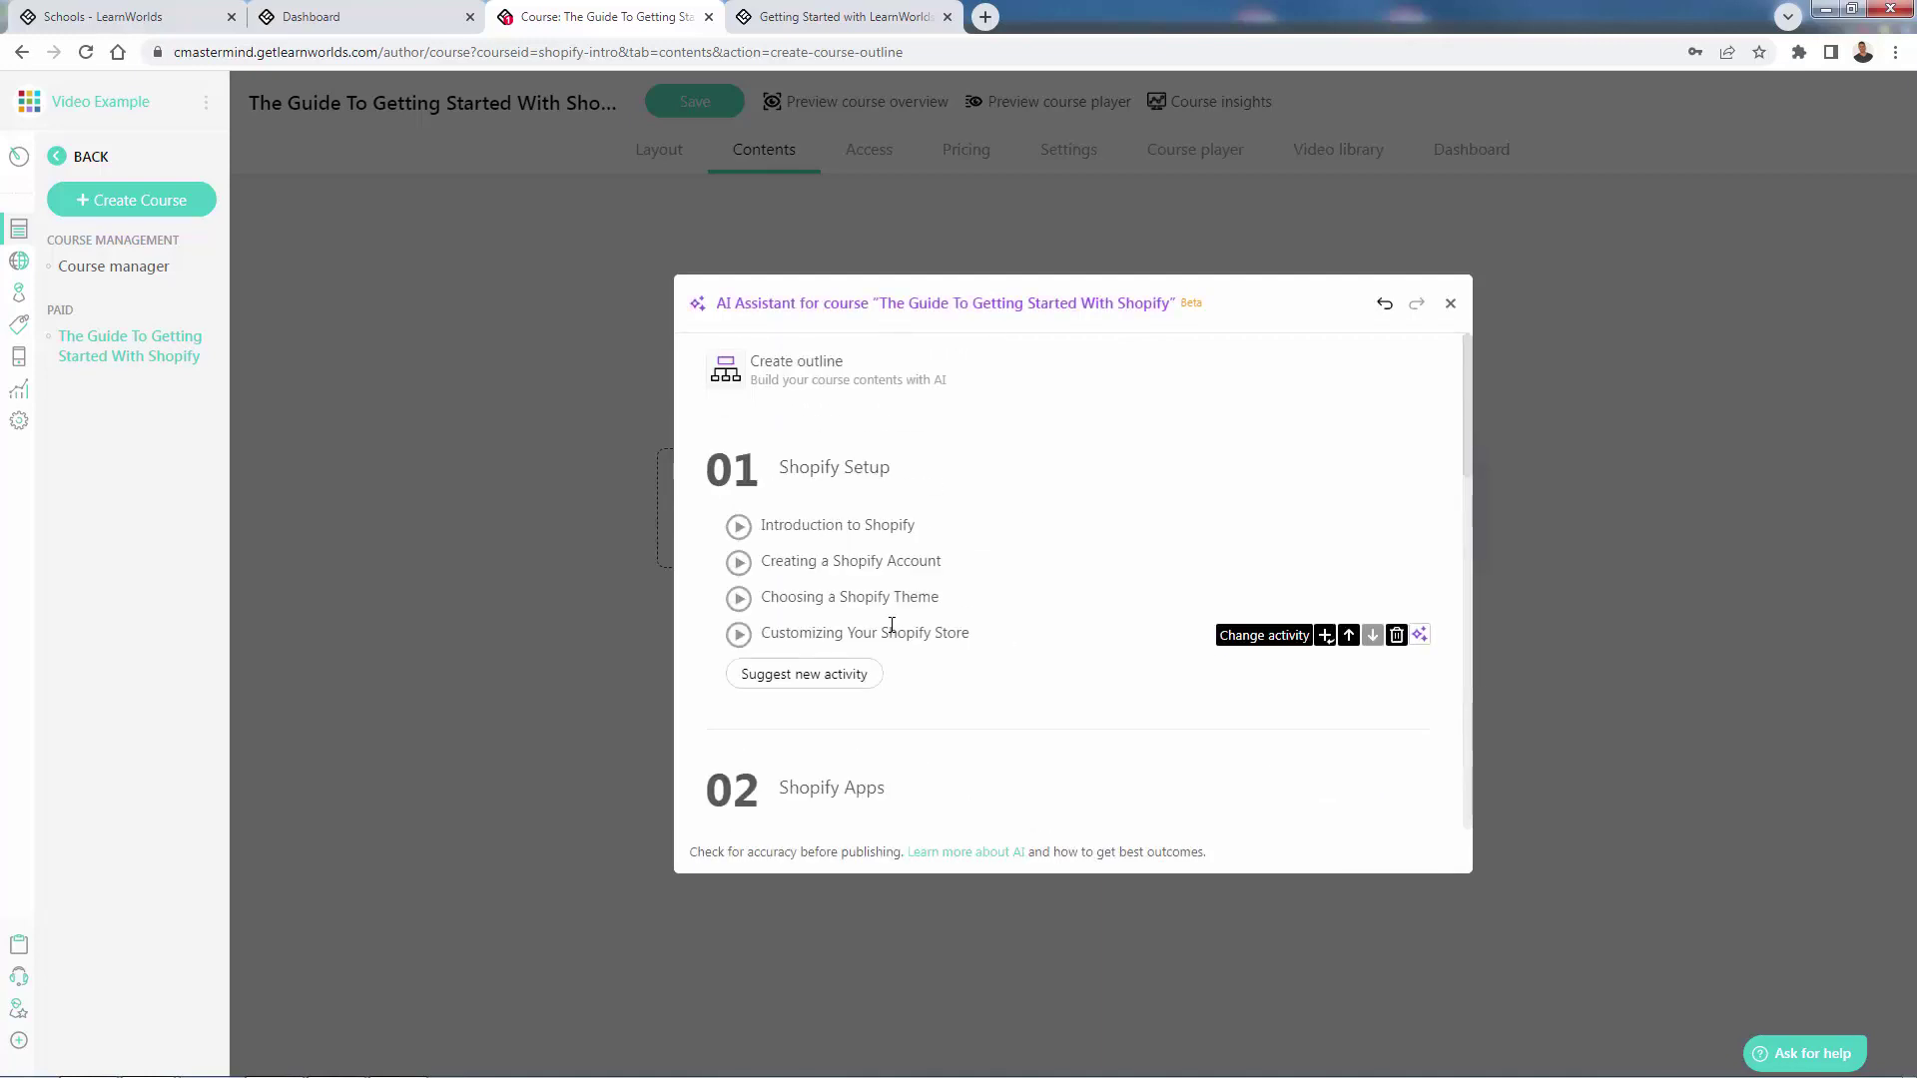
{"action": "scroll", "coordinate": [879, 552], "scroll_direction": "down", "scroll_amount": 1}
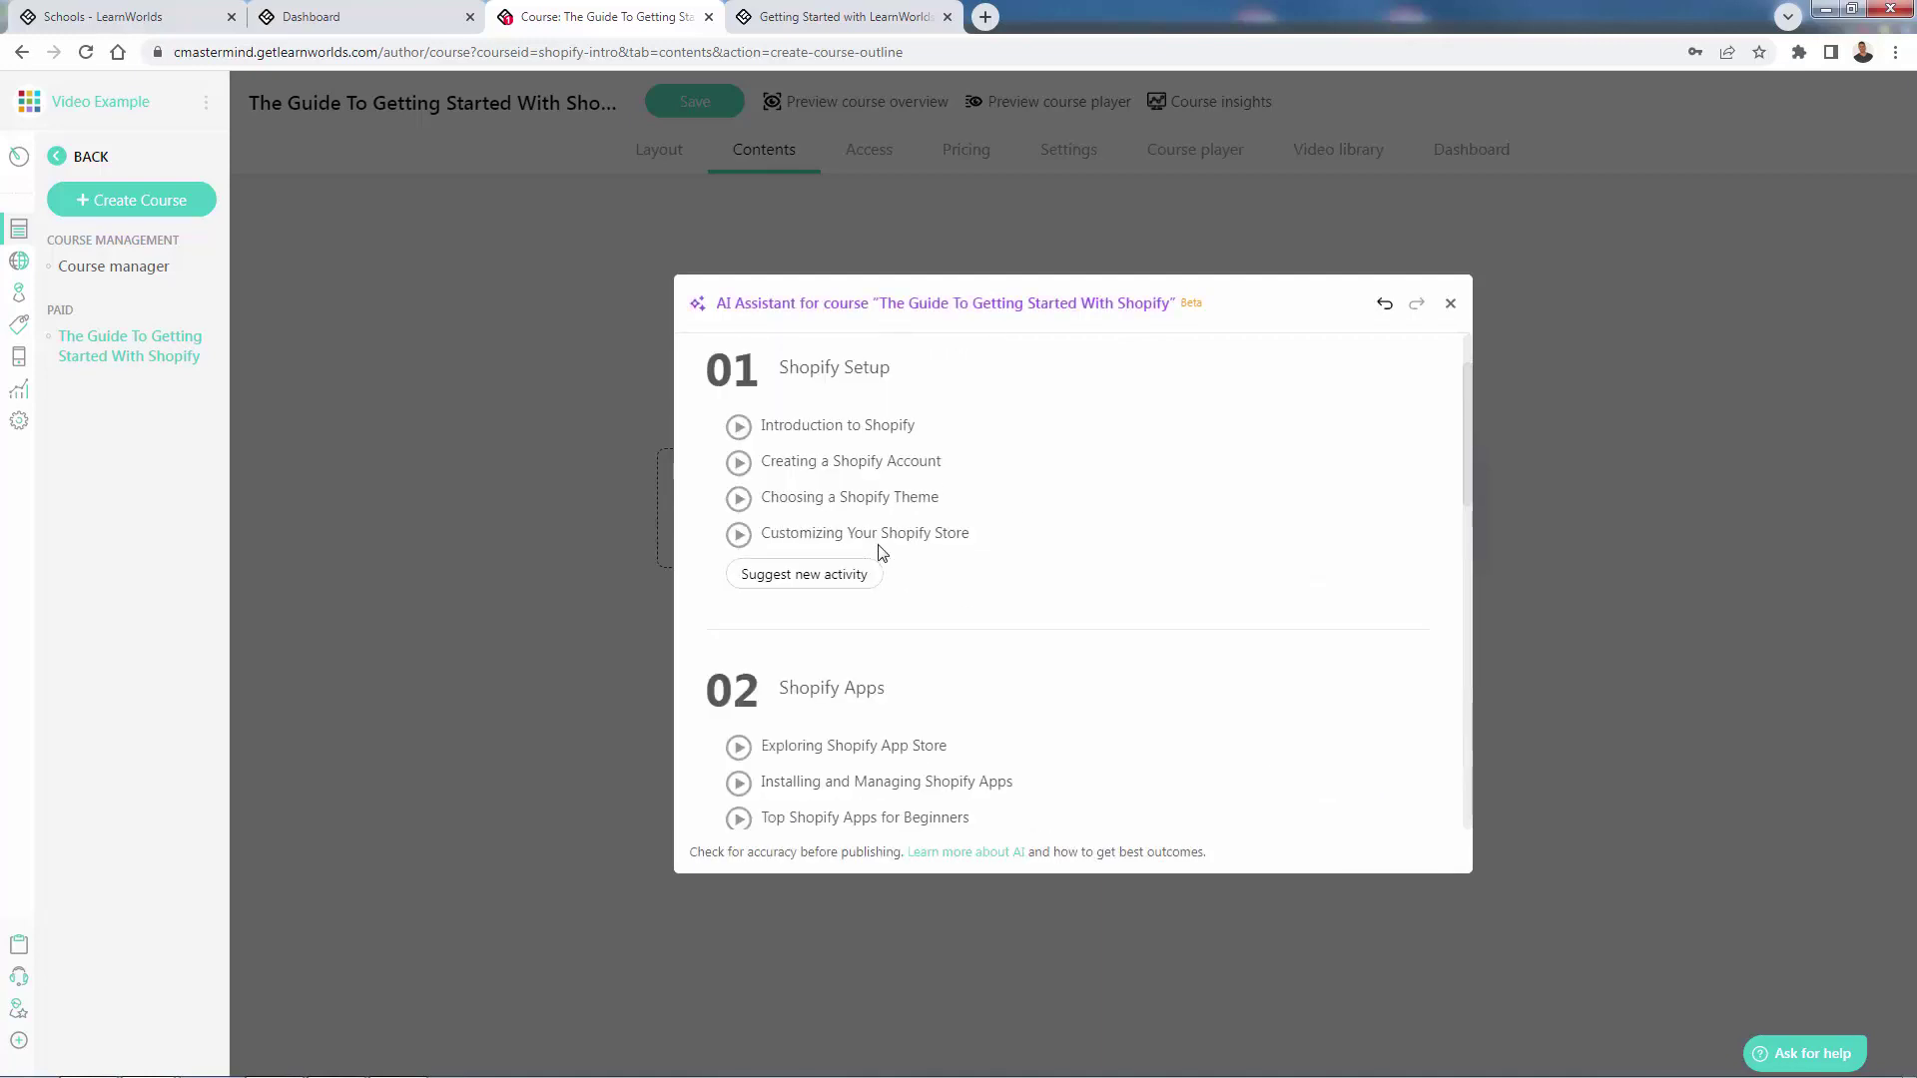
{"action": "scroll", "coordinate": [878, 548], "scroll_direction": "up", "scroll_amount": 1}
{"action": "scroll", "coordinate": [883, 579], "scroll_direction": "down", "scroll_amount": 15}
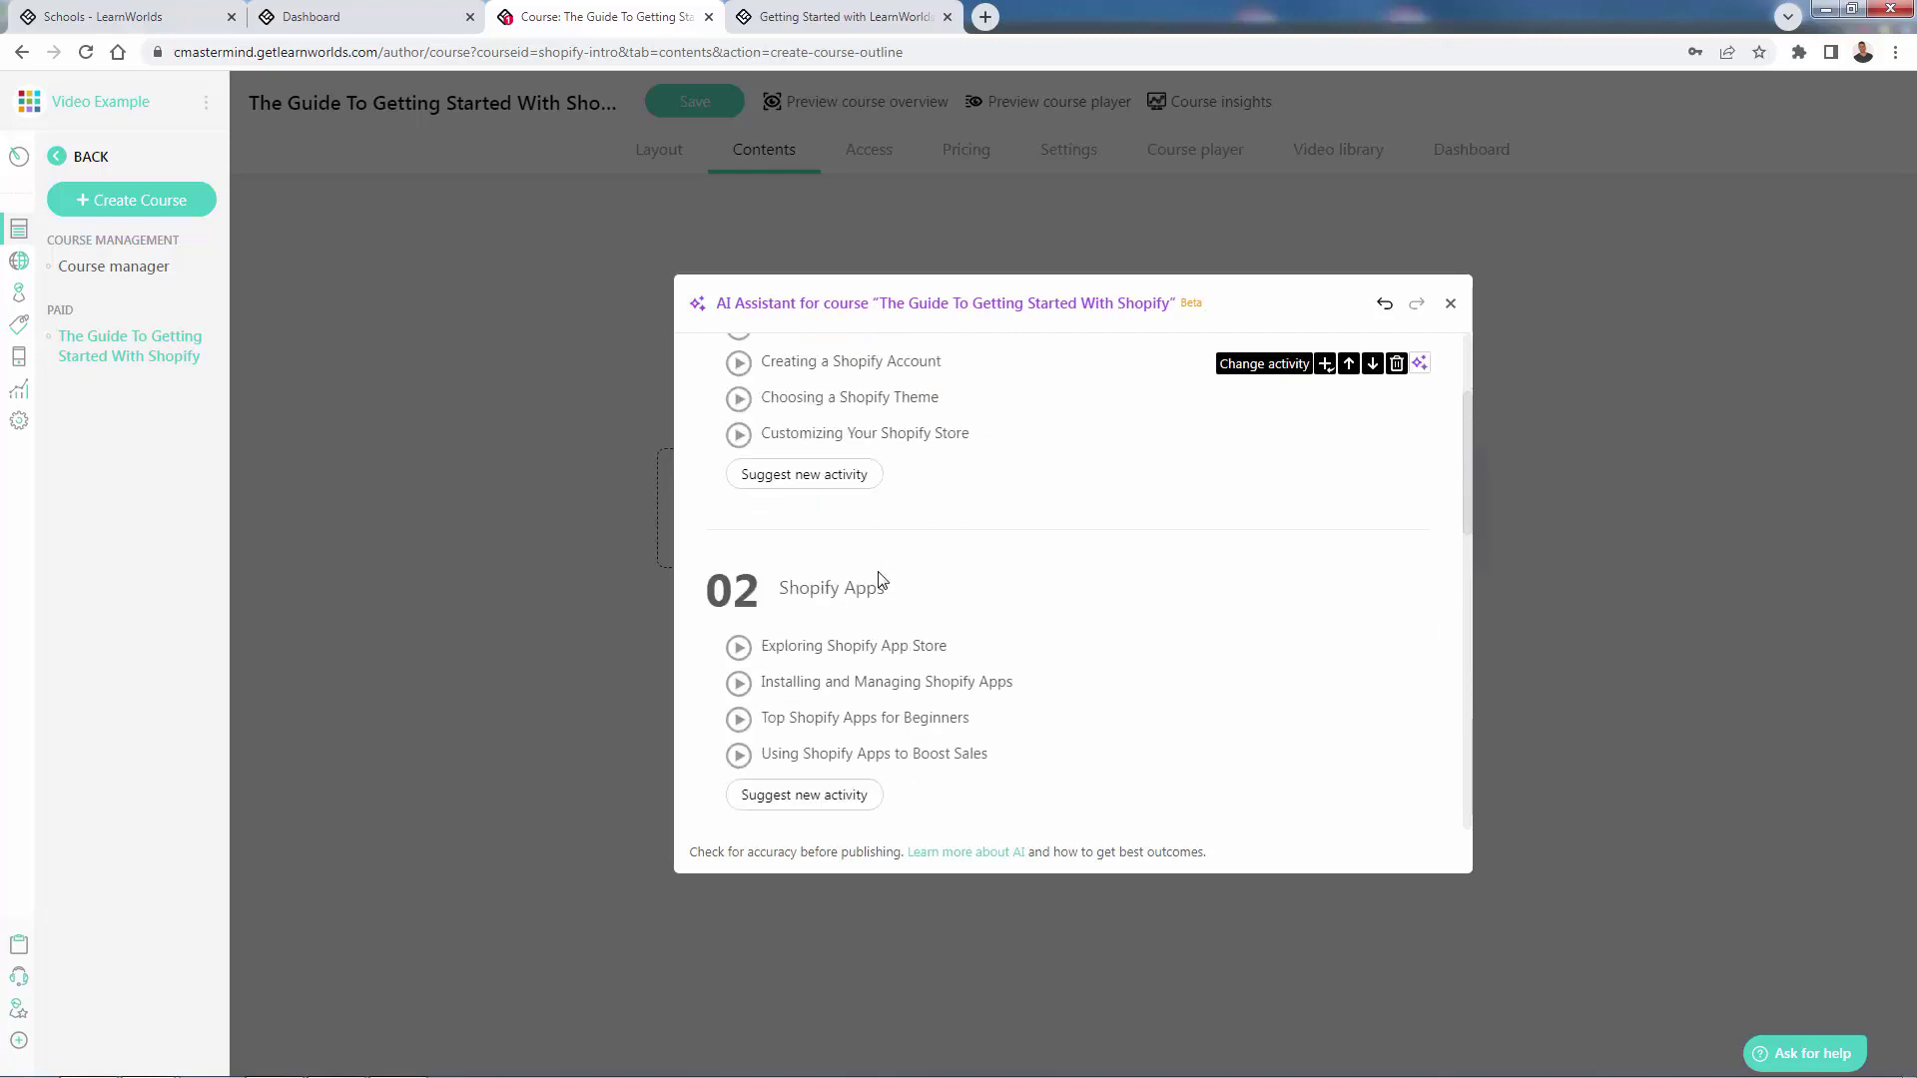
{"action": "scroll", "coordinate": [883, 579], "scroll_direction": "up", "scroll_amount": 9}
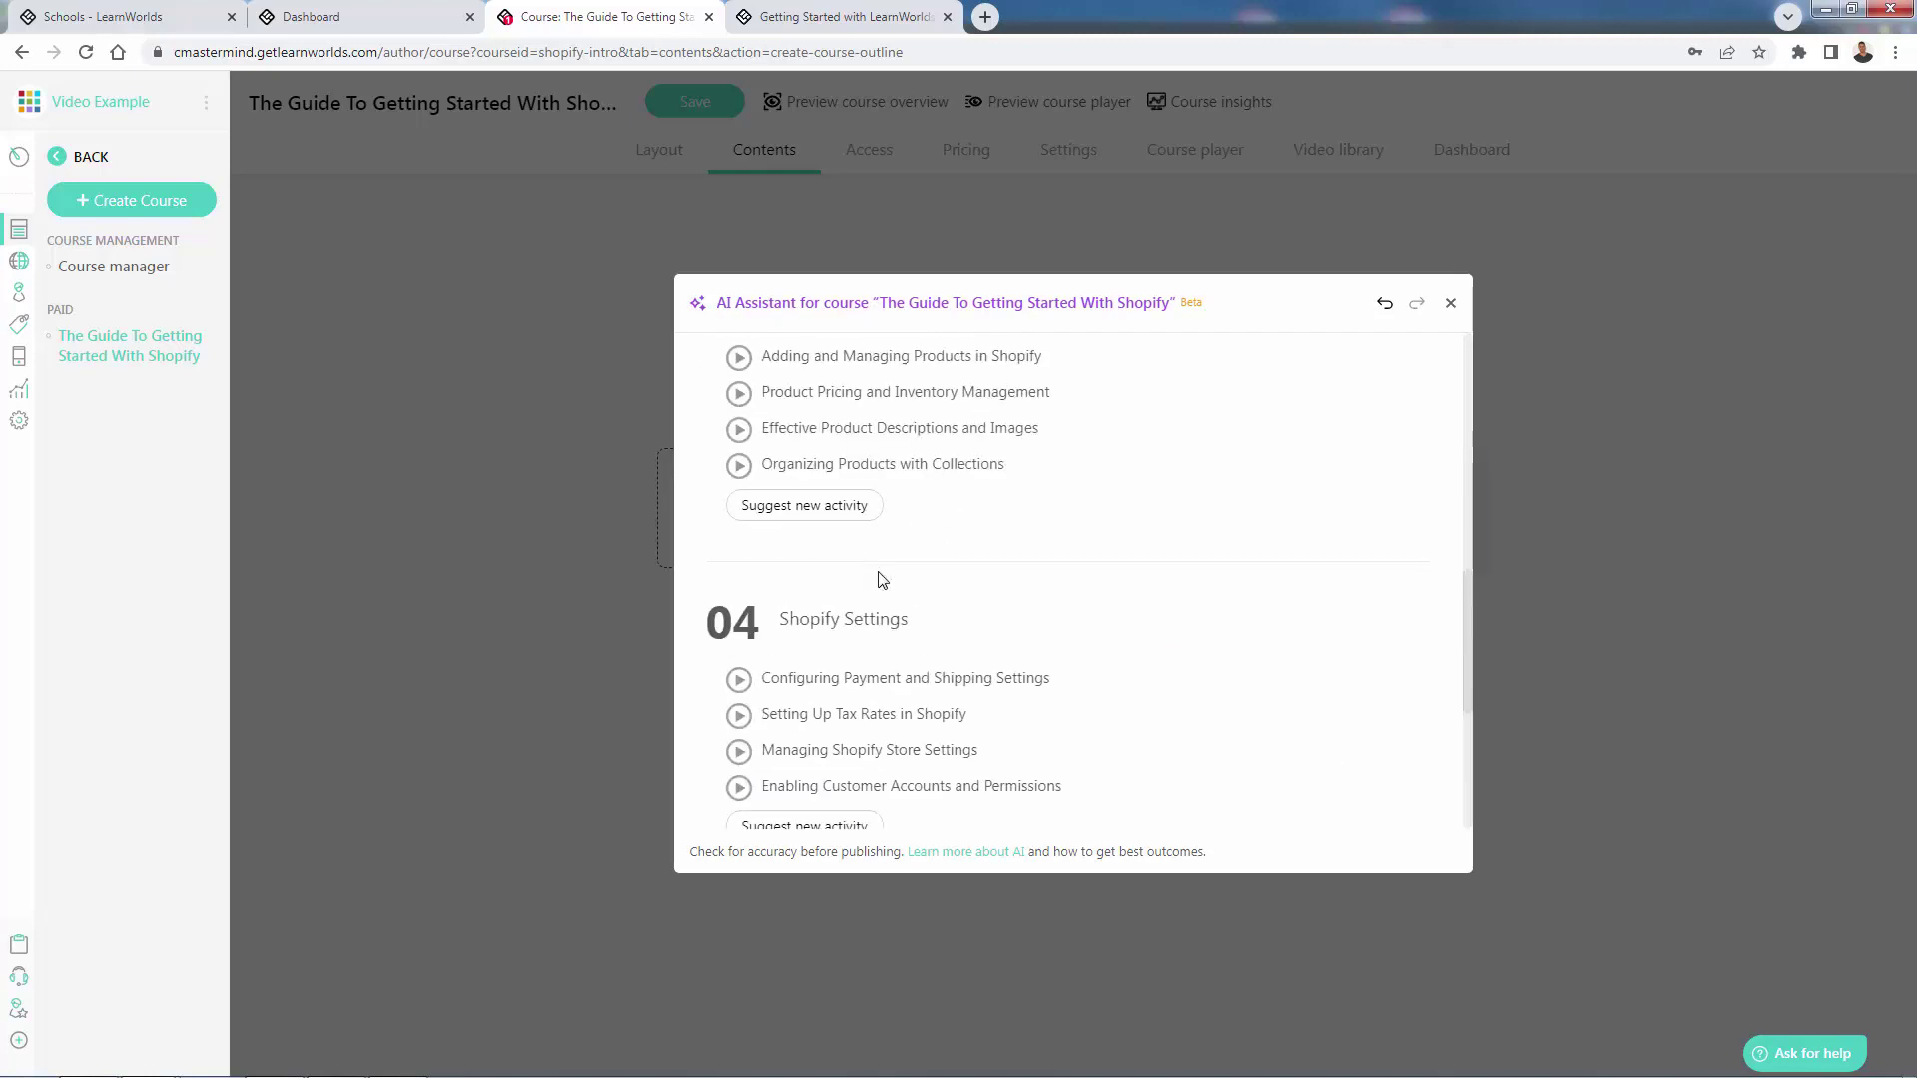
{"action": "scroll", "coordinate": [883, 580], "scroll_direction": "up", "scroll_amount": 2}
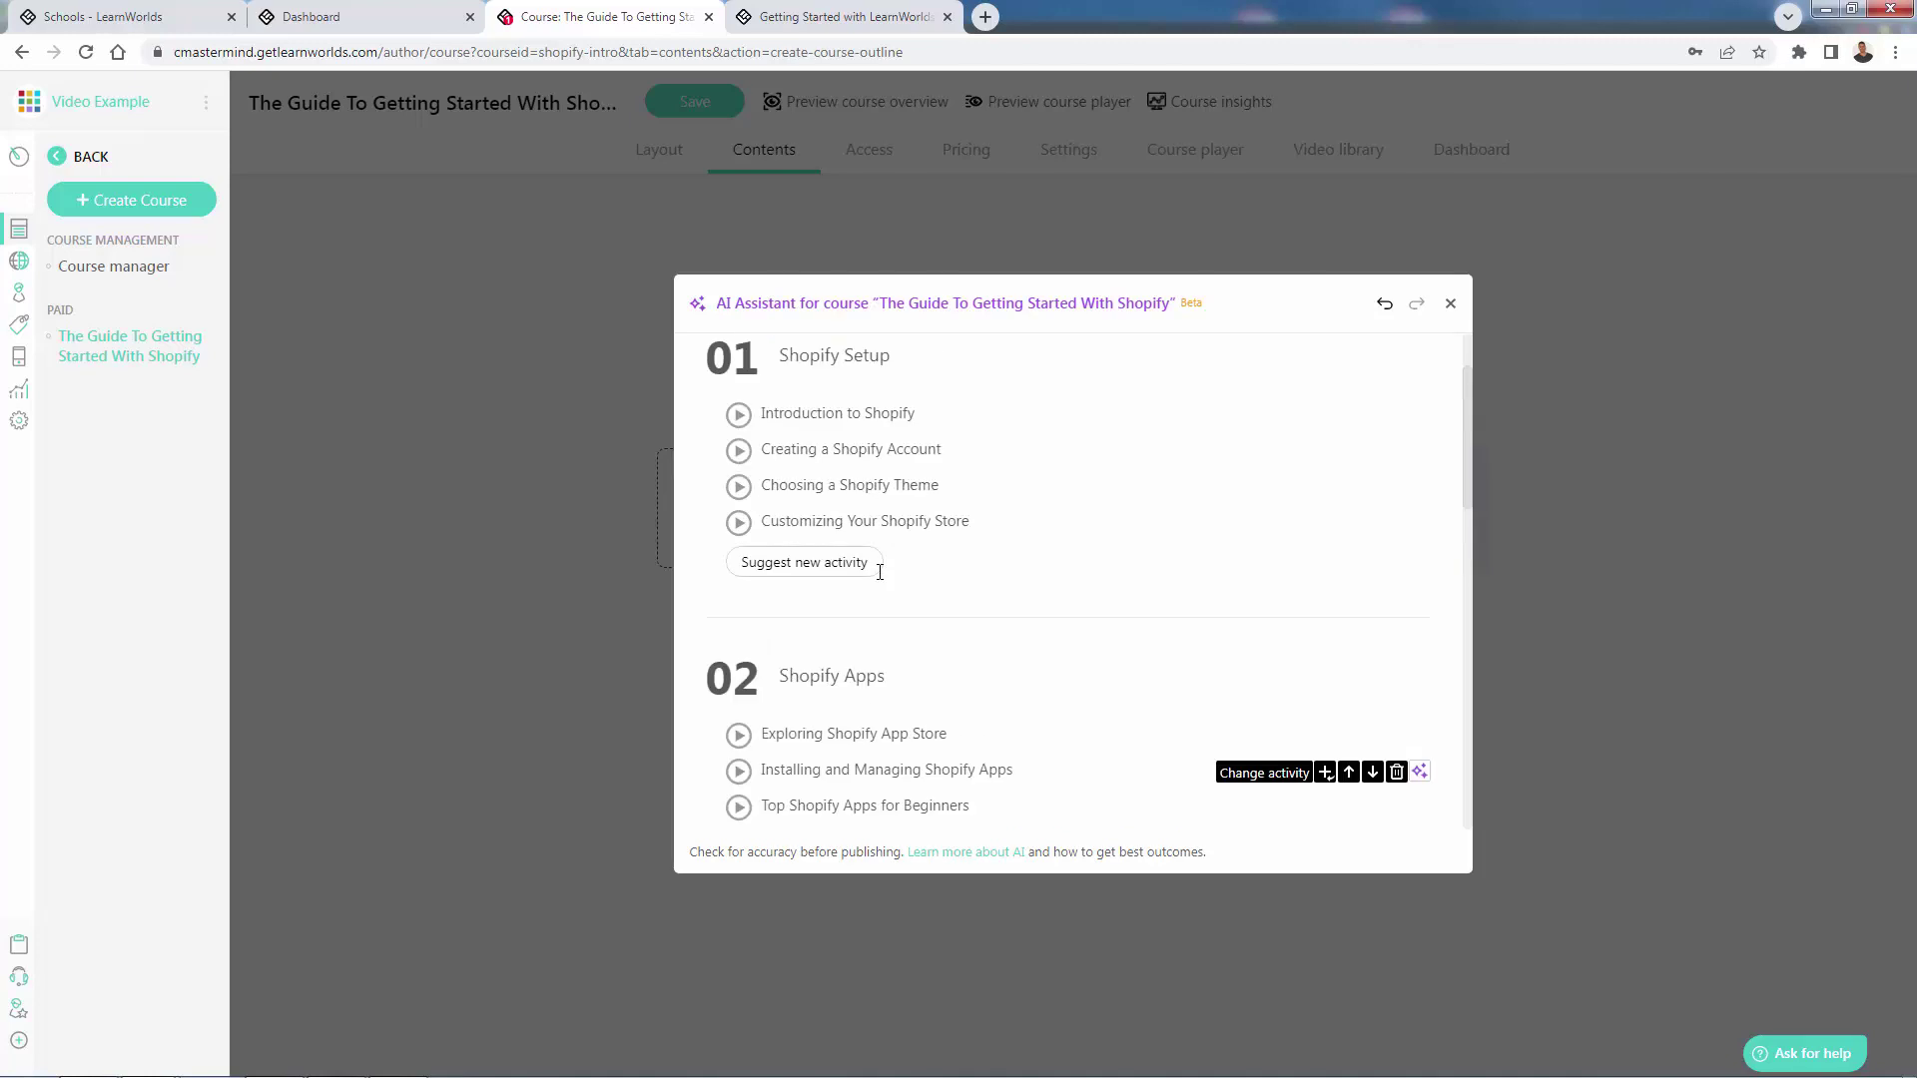
{"action": "left_click", "coordinate": [876, 565]}
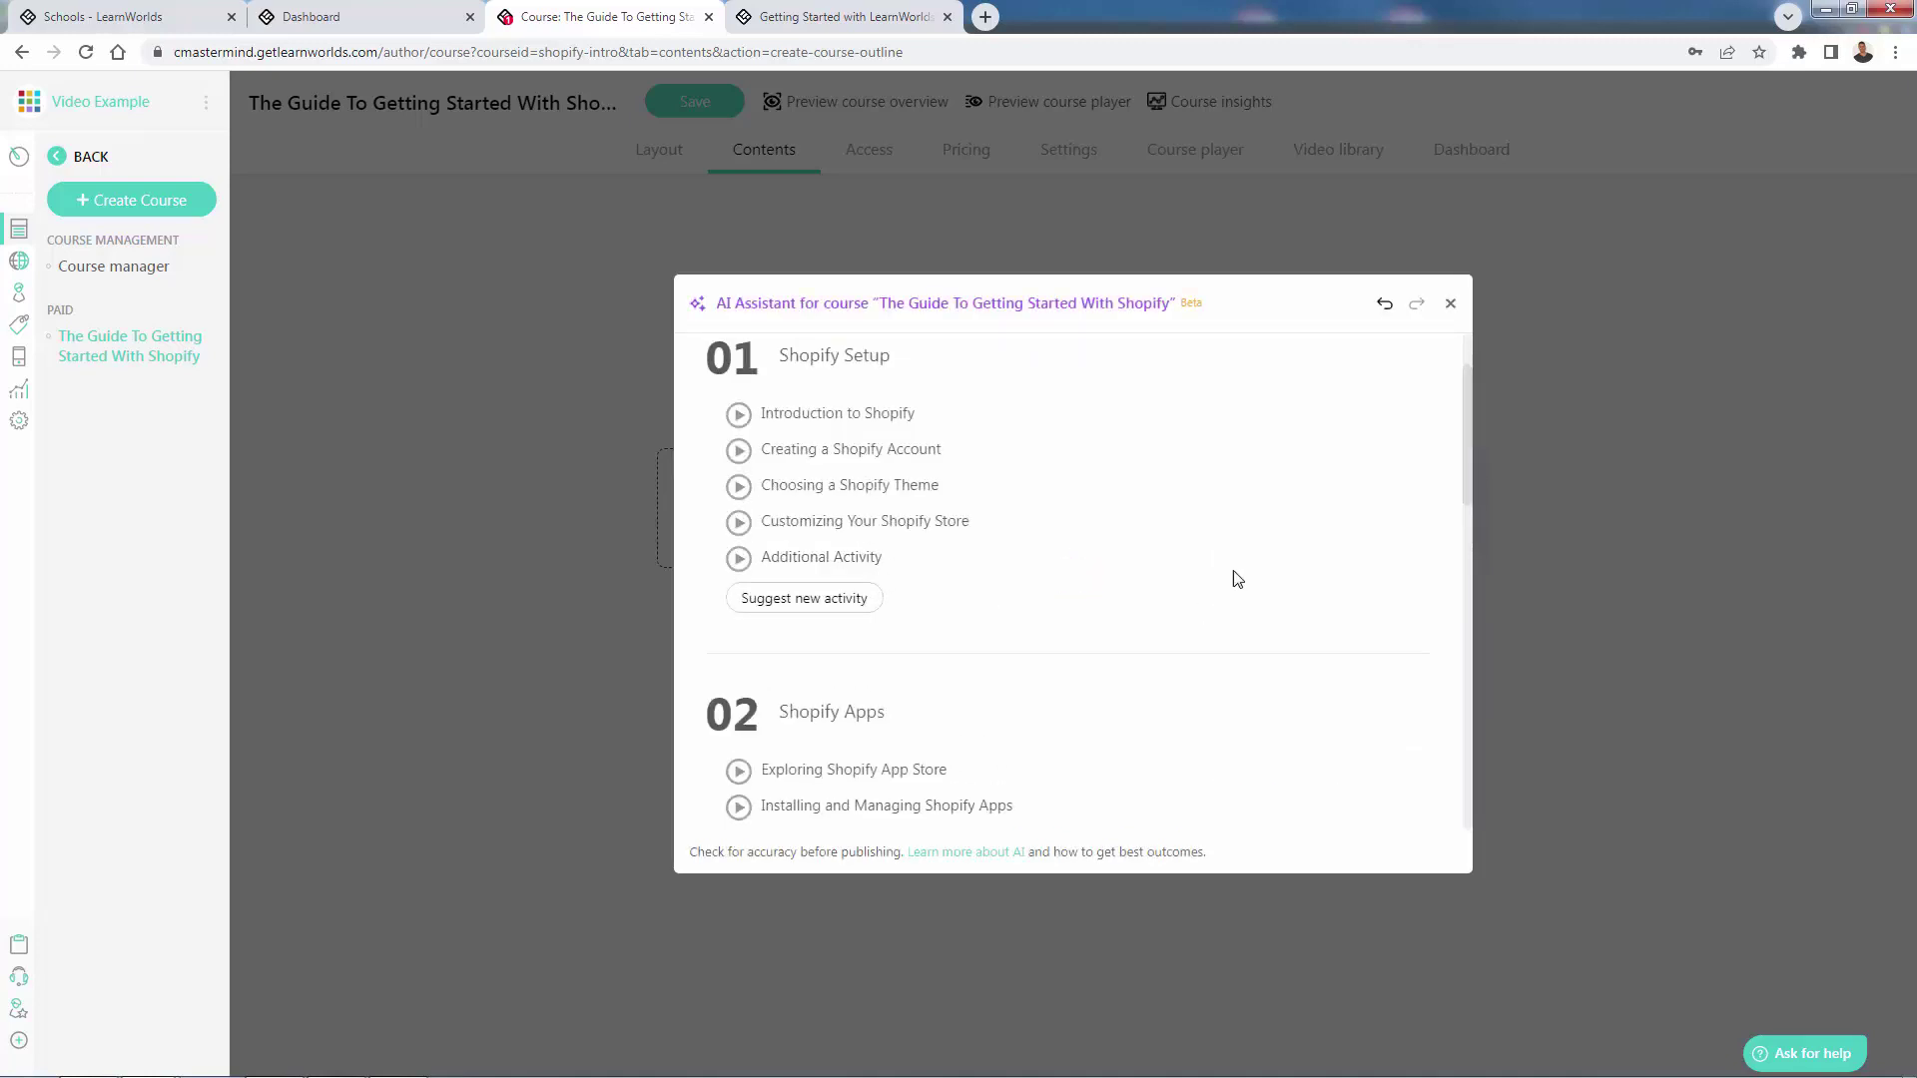
{"action": "left_click", "coordinate": [1244, 563]}
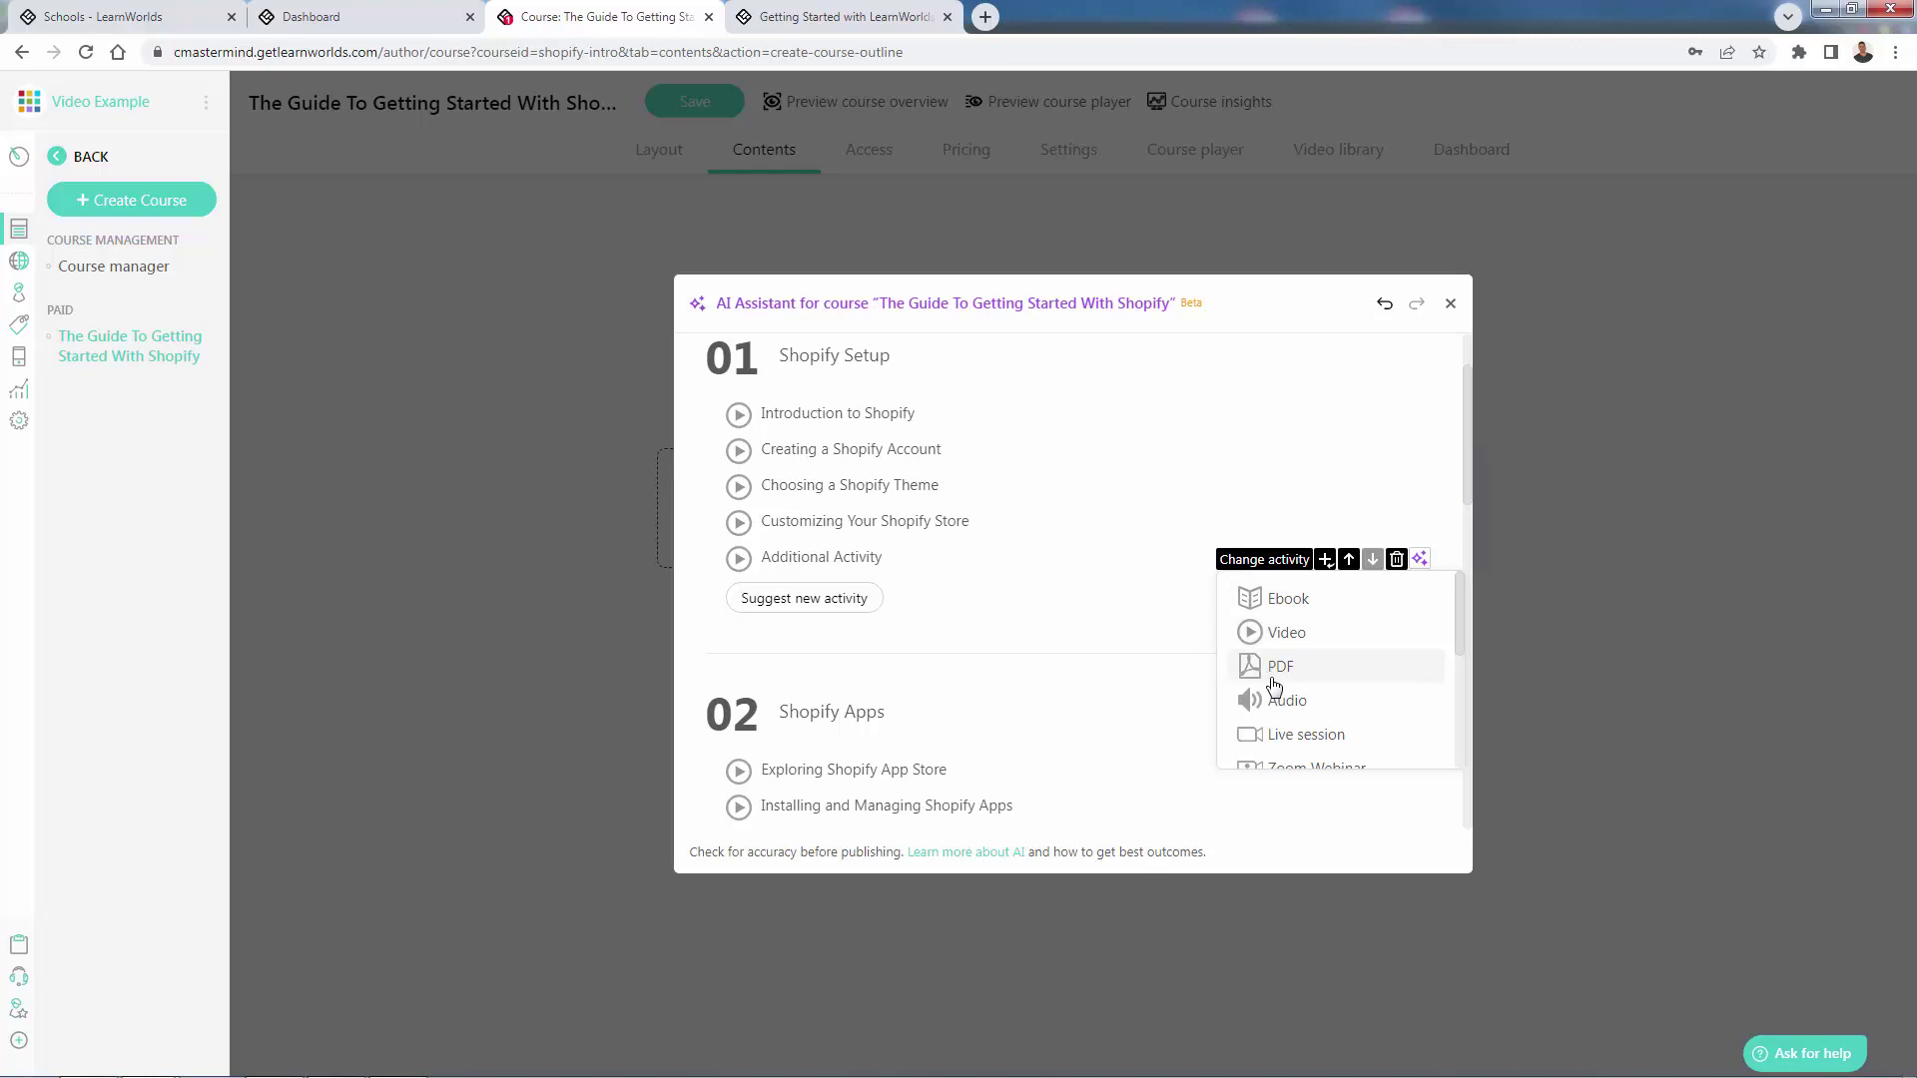
{"action": "left_click", "coordinate": [1226, 669]}
{"action": "scroll", "coordinate": [878, 495], "scroll_direction": "up", "scroll_amount": 1}
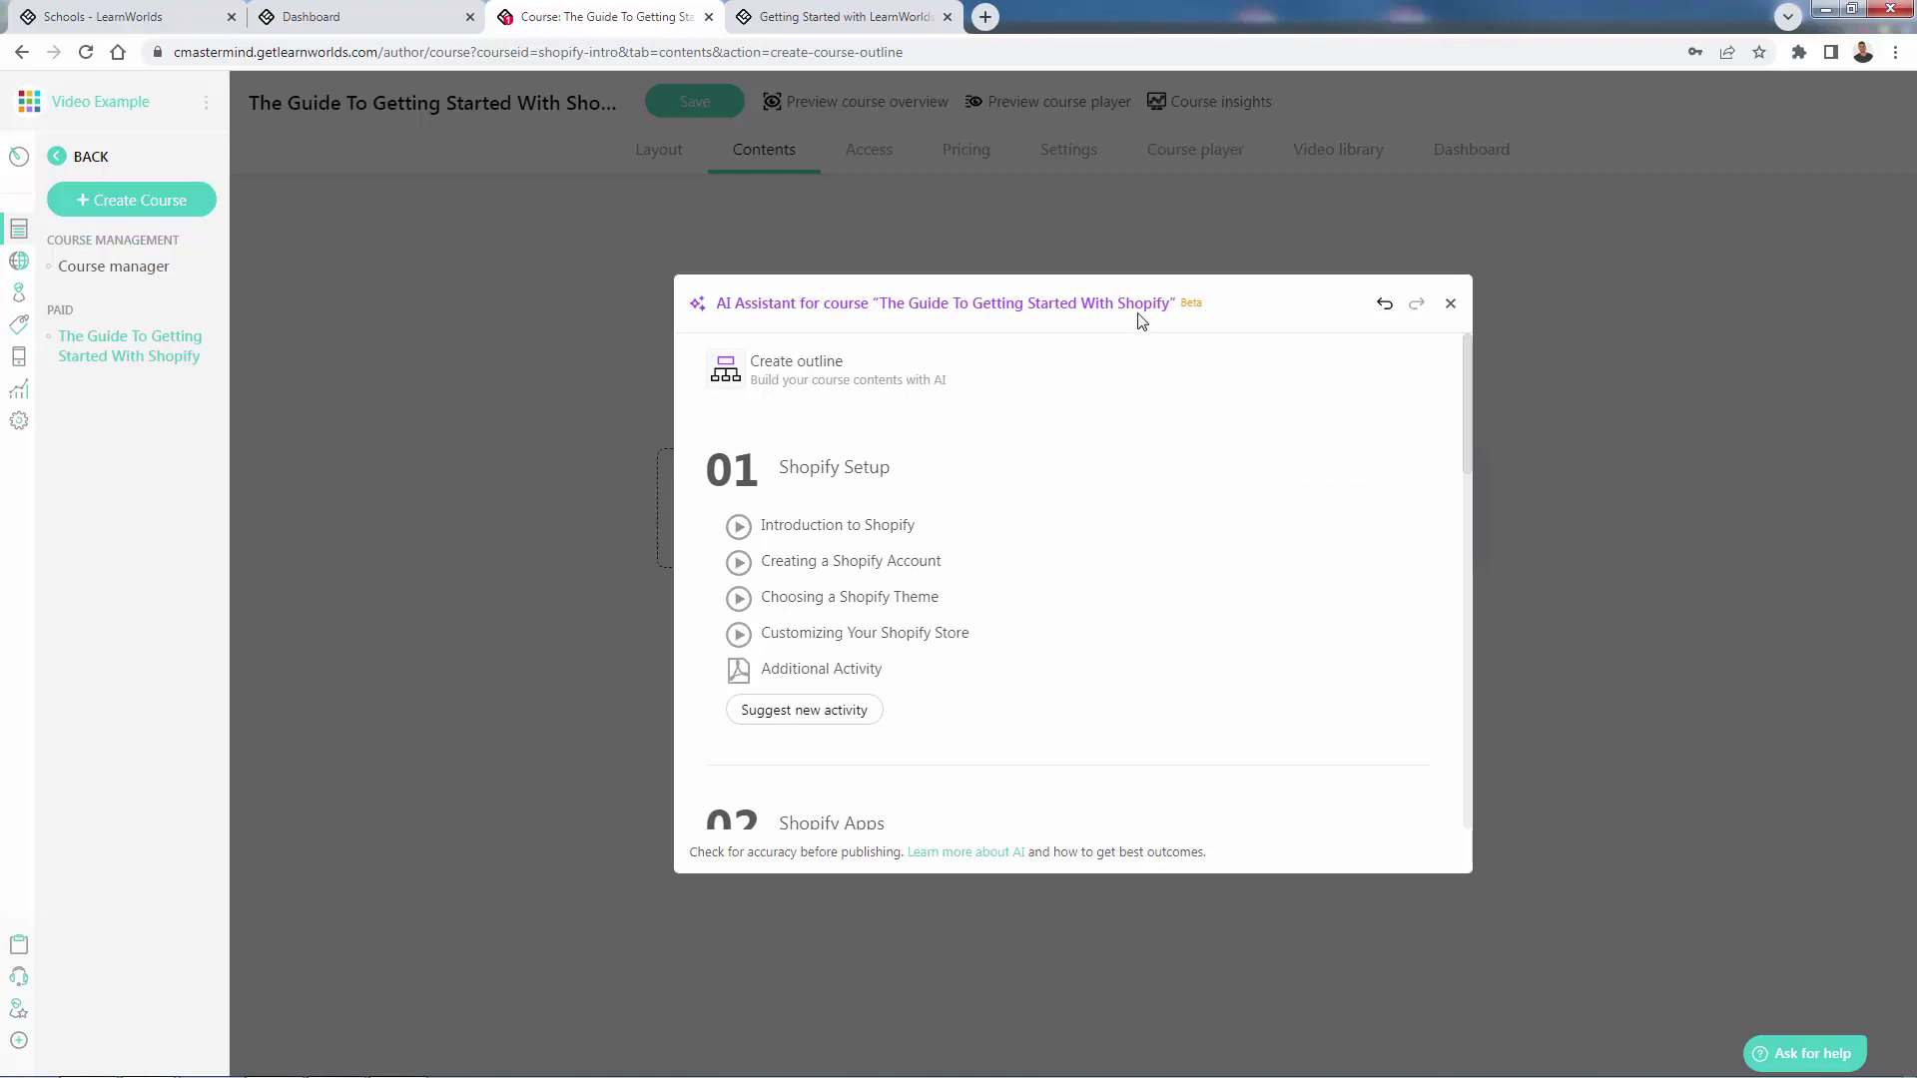
{"action": "scroll", "coordinate": [1255, 572], "scroll_direction": "down", "scroll_amount": 15}
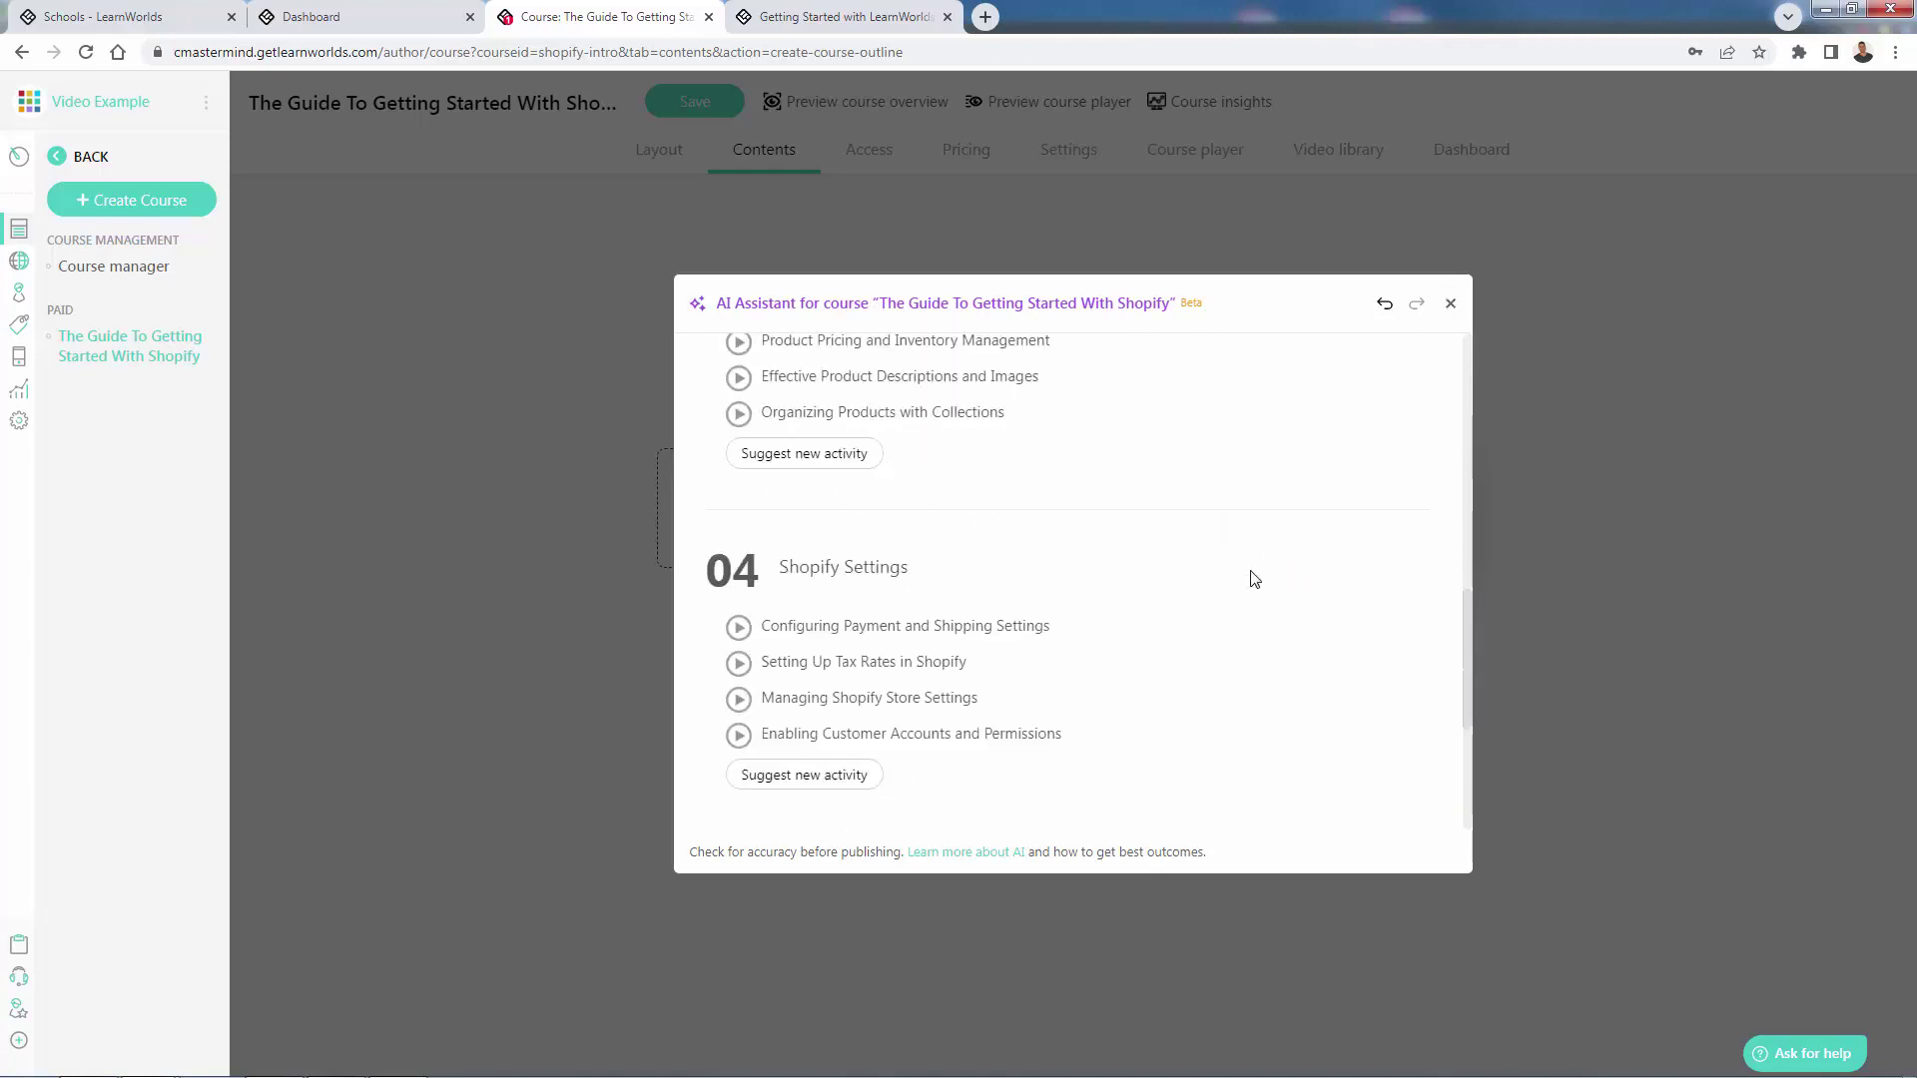
{"action": "left_click", "coordinate": [1447, 303]}
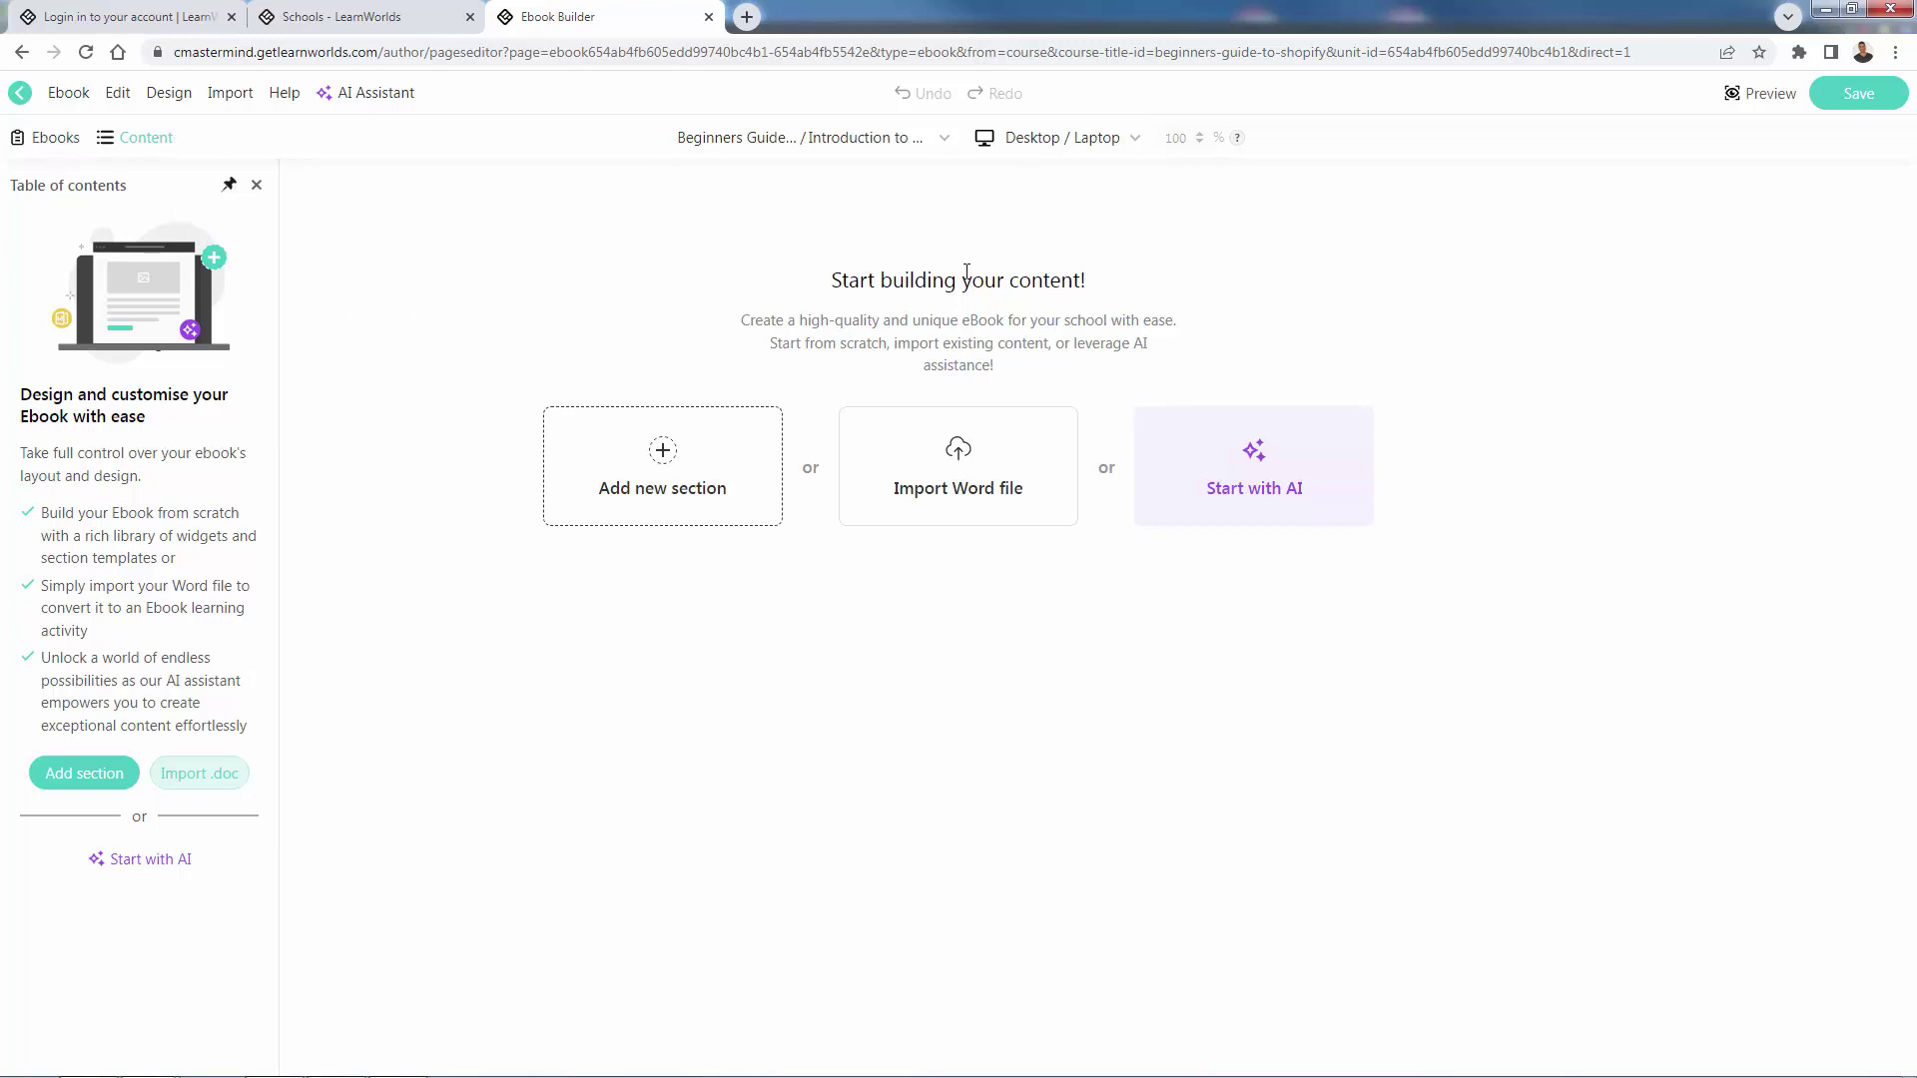
Start the Introduction to Shopify ebook with AI and choose the List pros and cons template.
{"action": "left_click_drag", "start_coordinate": [825, 270], "coordinate": [1004, 279]}
{"action": "left_click", "coordinate": [1270, 457]}
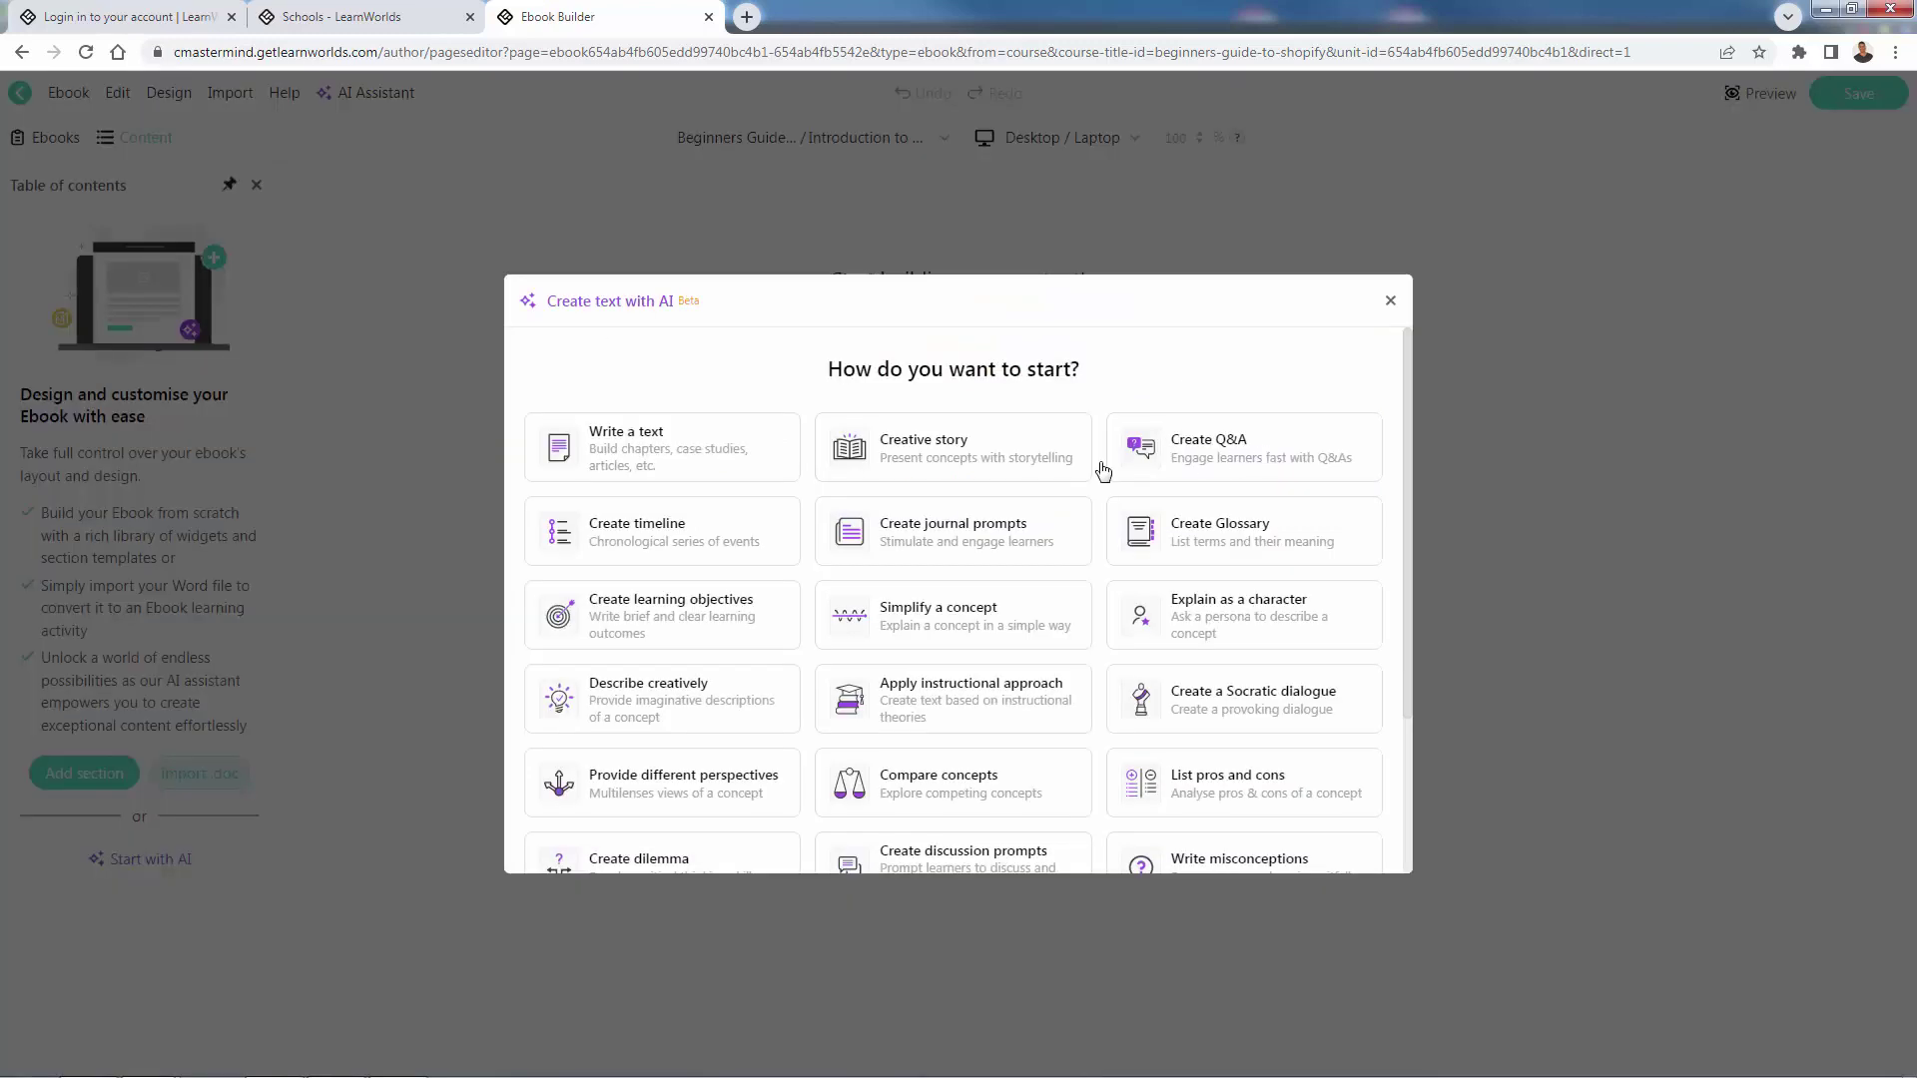
{"action": "scroll", "coordinate": [847, 394], "scroll_direction": "down", "scroll_amount": 2}
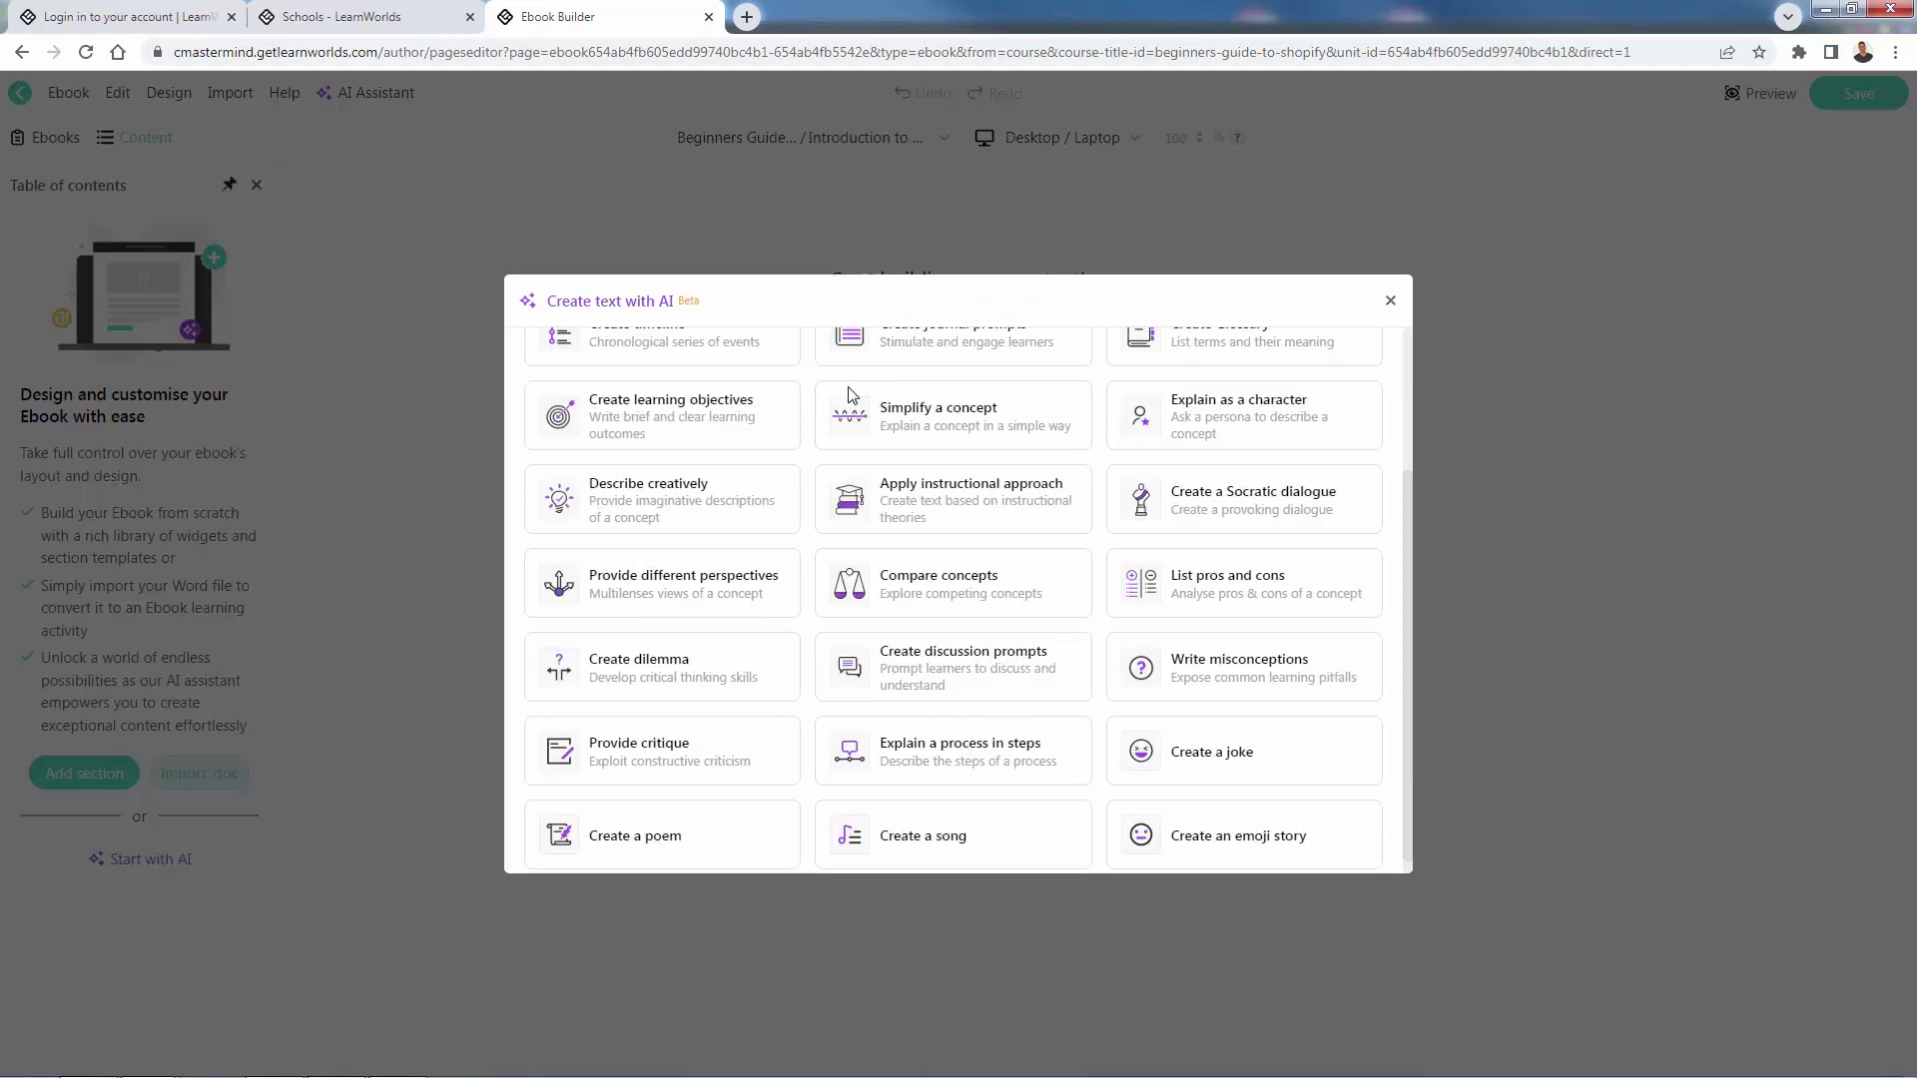
{"action": "scroll", "coordinate": [834, 470], "scroll_direction": "up", "scroll_amount": 2}
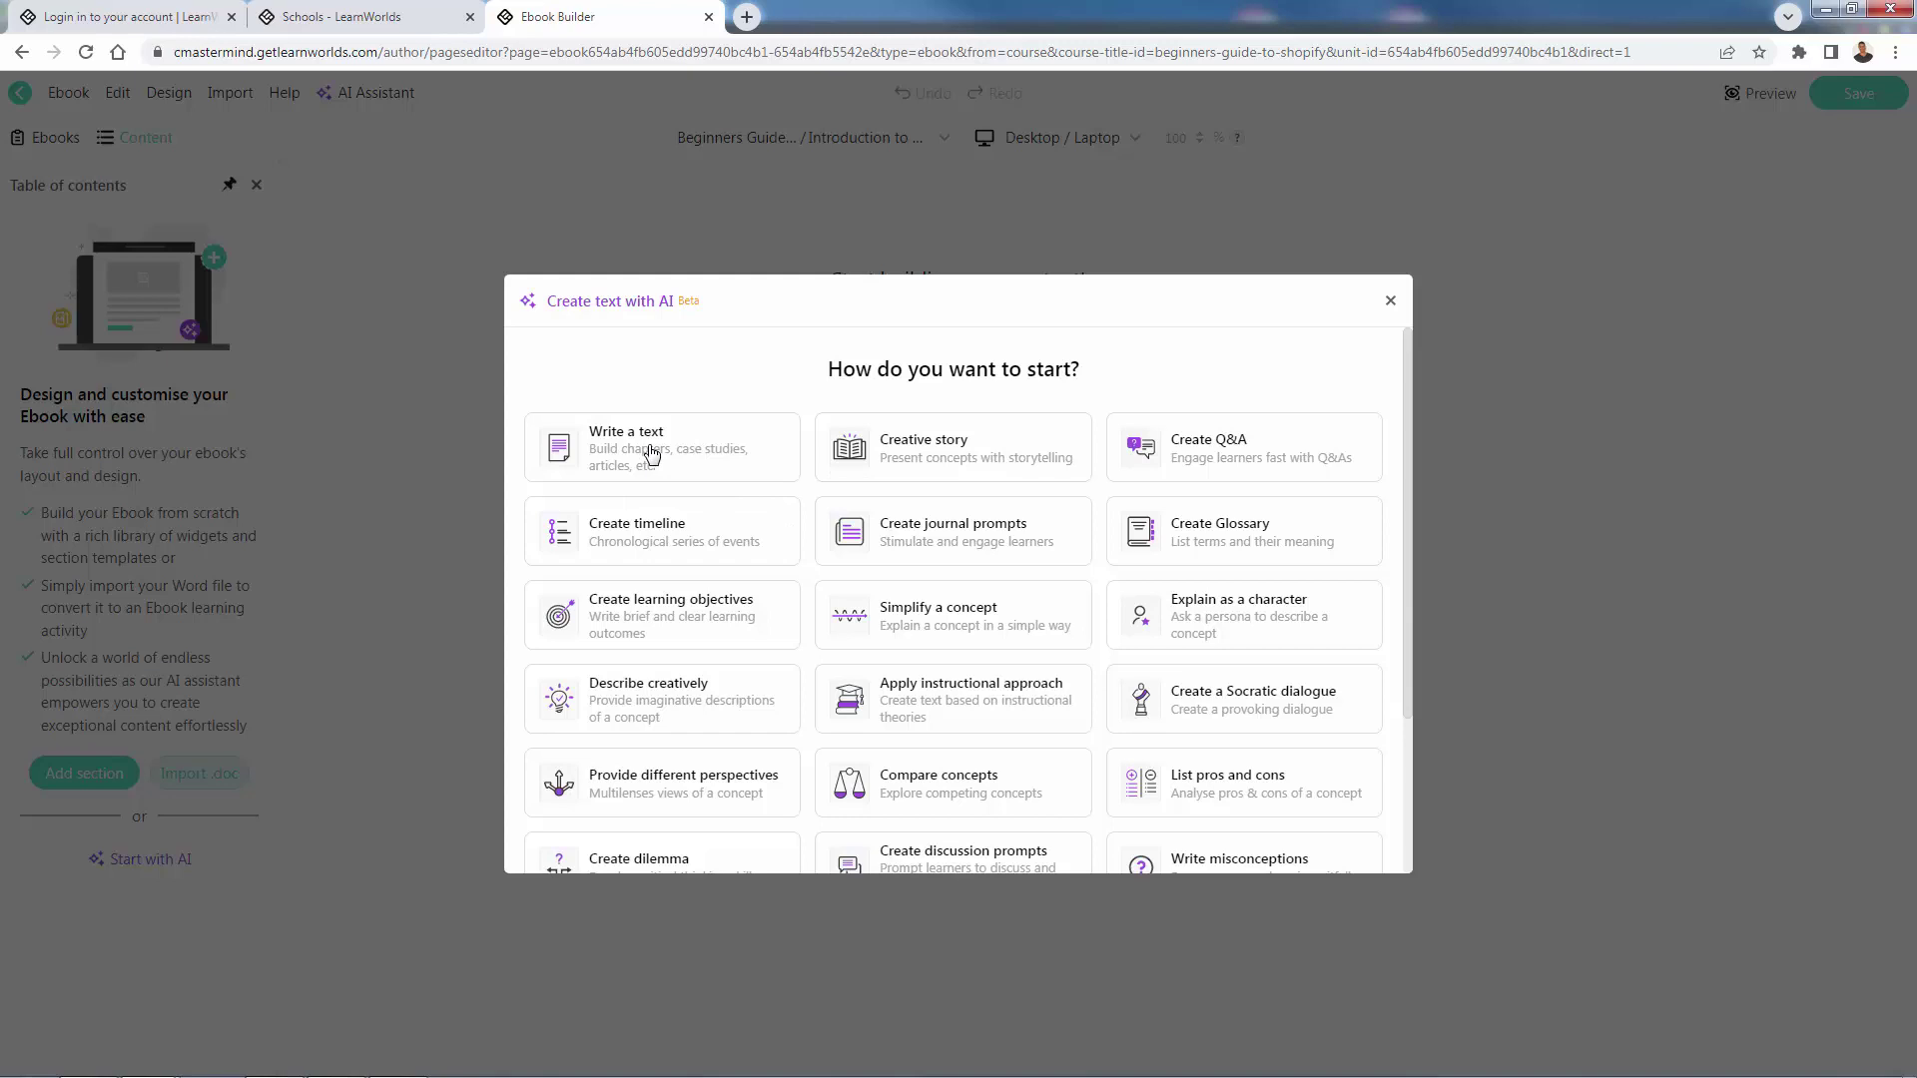
{"action": "scroll", "coordinate": [927, 462], "scroll_direction": "down", "scroll_amount": 1}
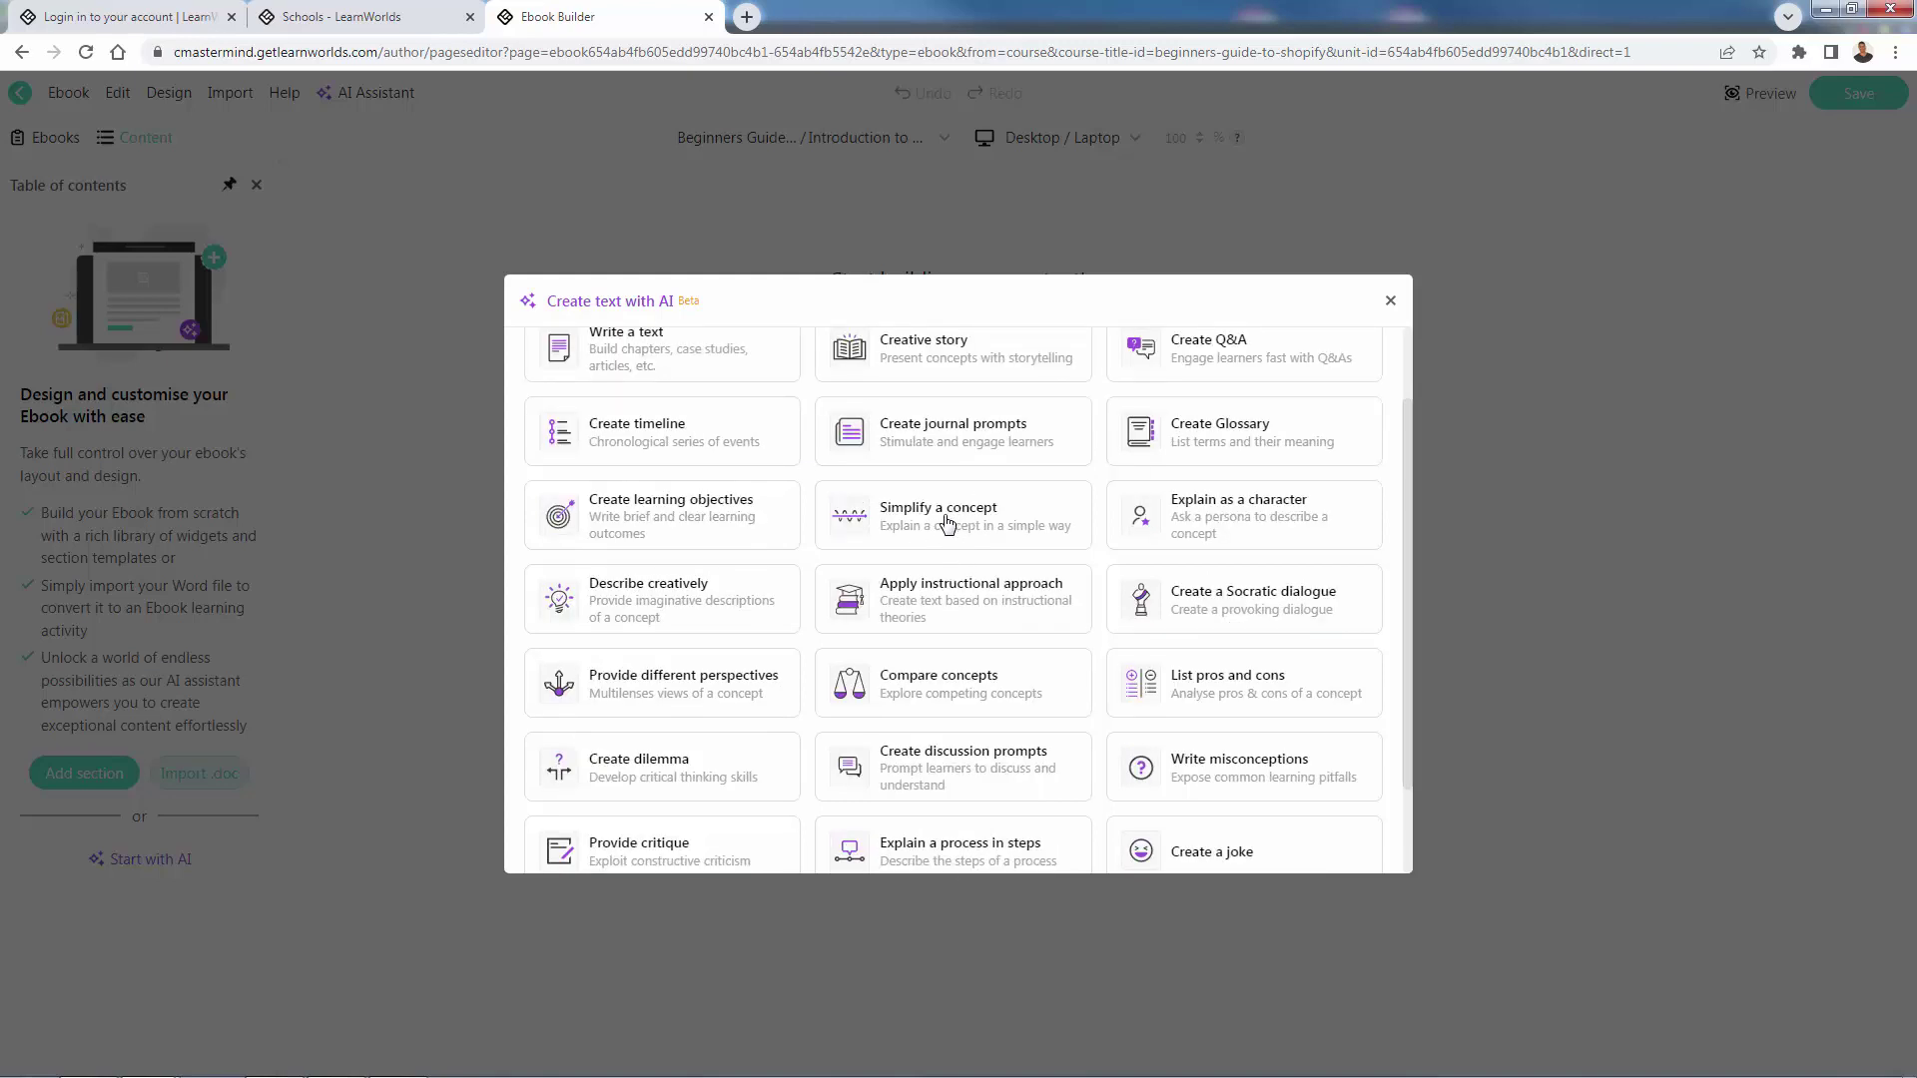
{"action": "scroll", "coordinate": [868, 611], "scroll_direction": "down", "scroll_amount": 2}
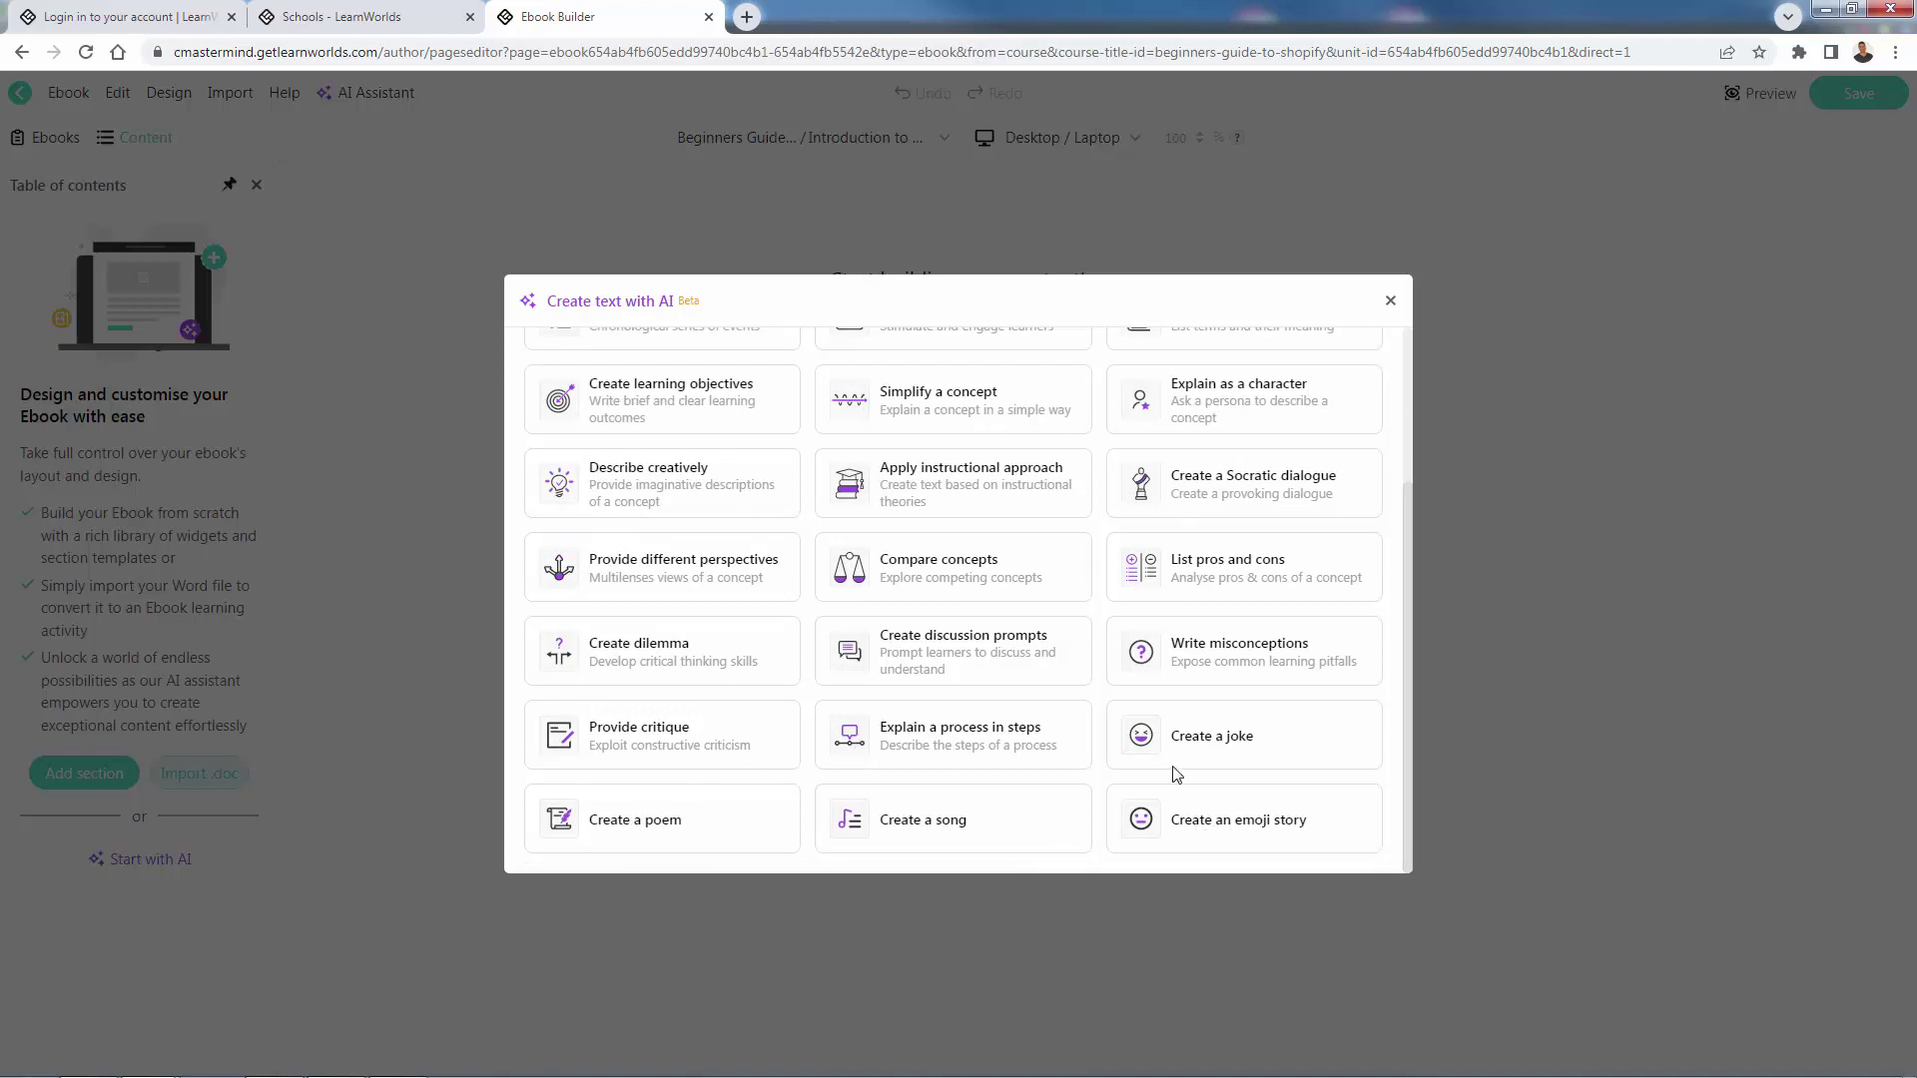
{"action": "scroll", "coordinate": [1148, 764], "scroll_direction": "up", "scroll_amount": 4}
{"action": "scroll", "coordinate": [1169, 769], "scroll_direction": "down", "scroll_amount": 1}
{"action": "left_click", "coordinate": [1193, 689]}
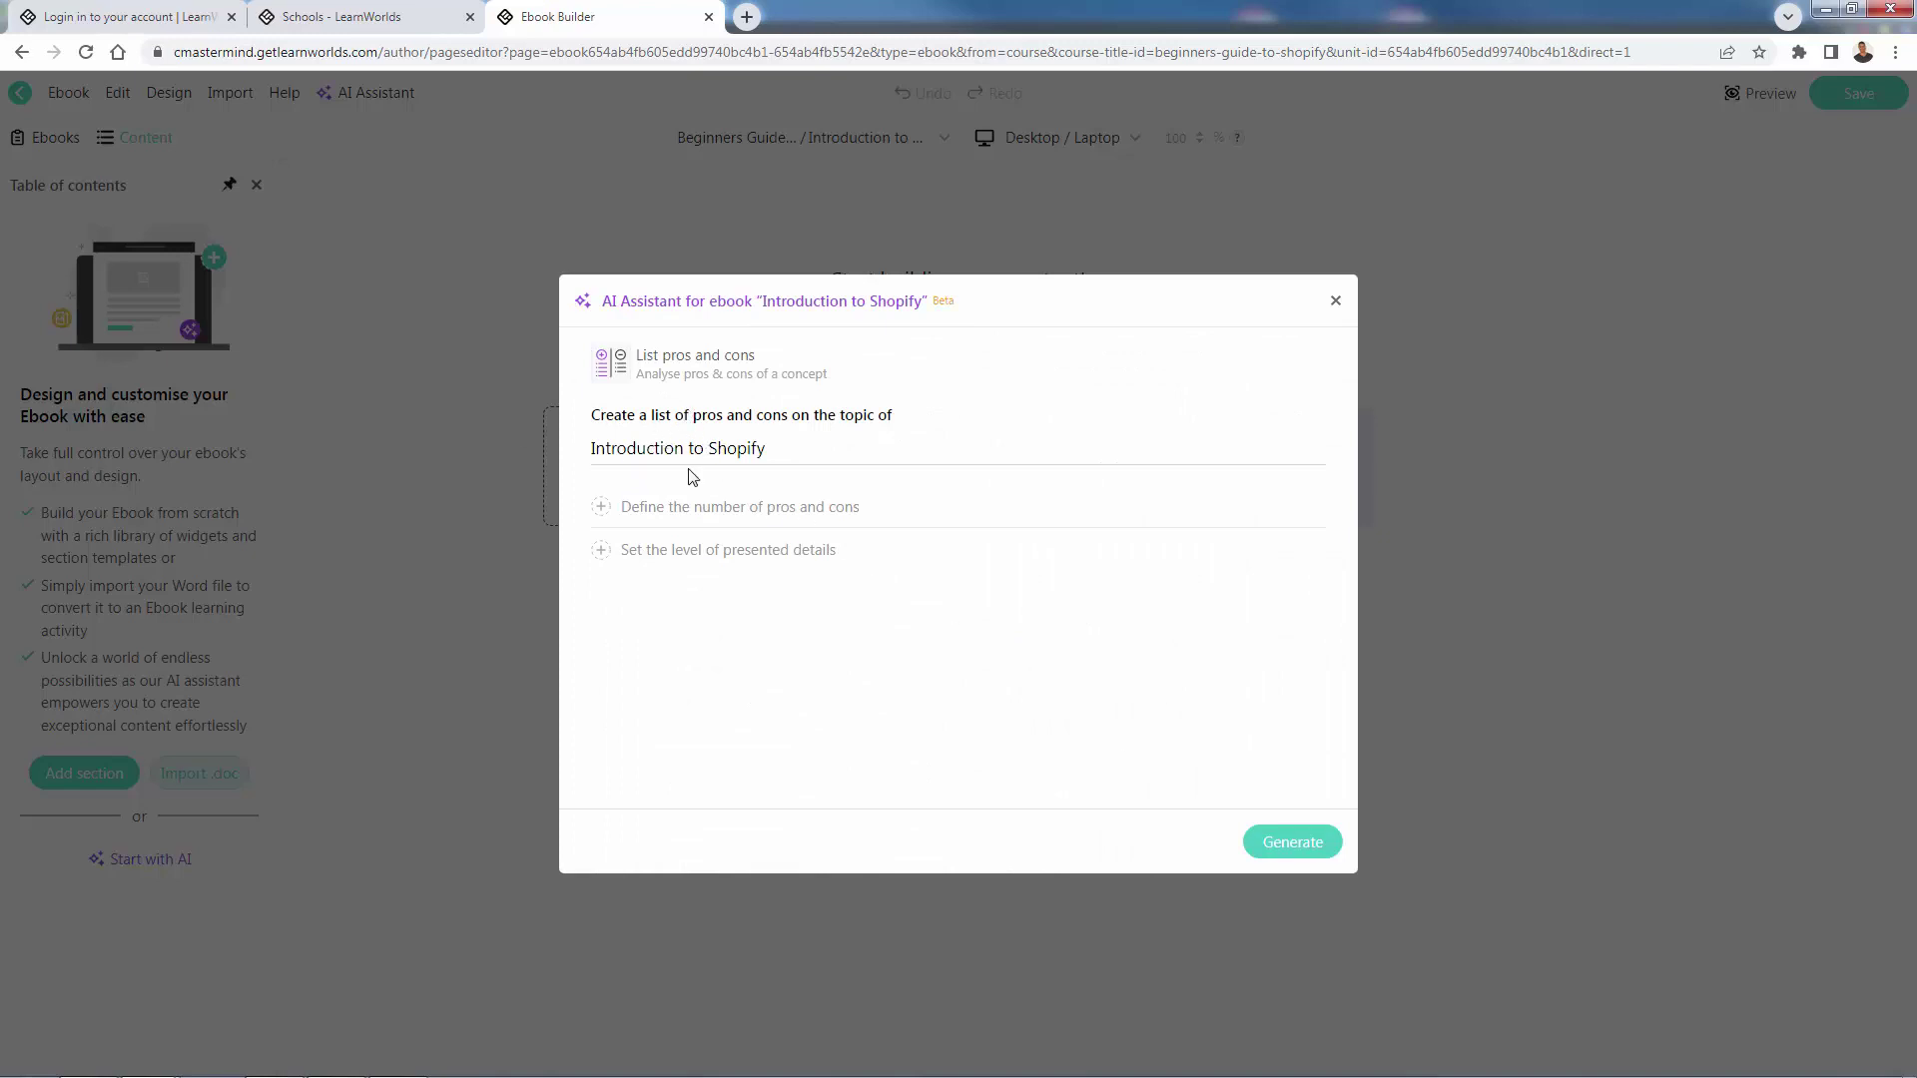
Generate a list of 4 pros and cons on Introduction to Shopify, described concisely.
{"action": "triple_click", "coordinate": [686, 445]}
{"action": "left_click", "coordinate": [700, 508]}
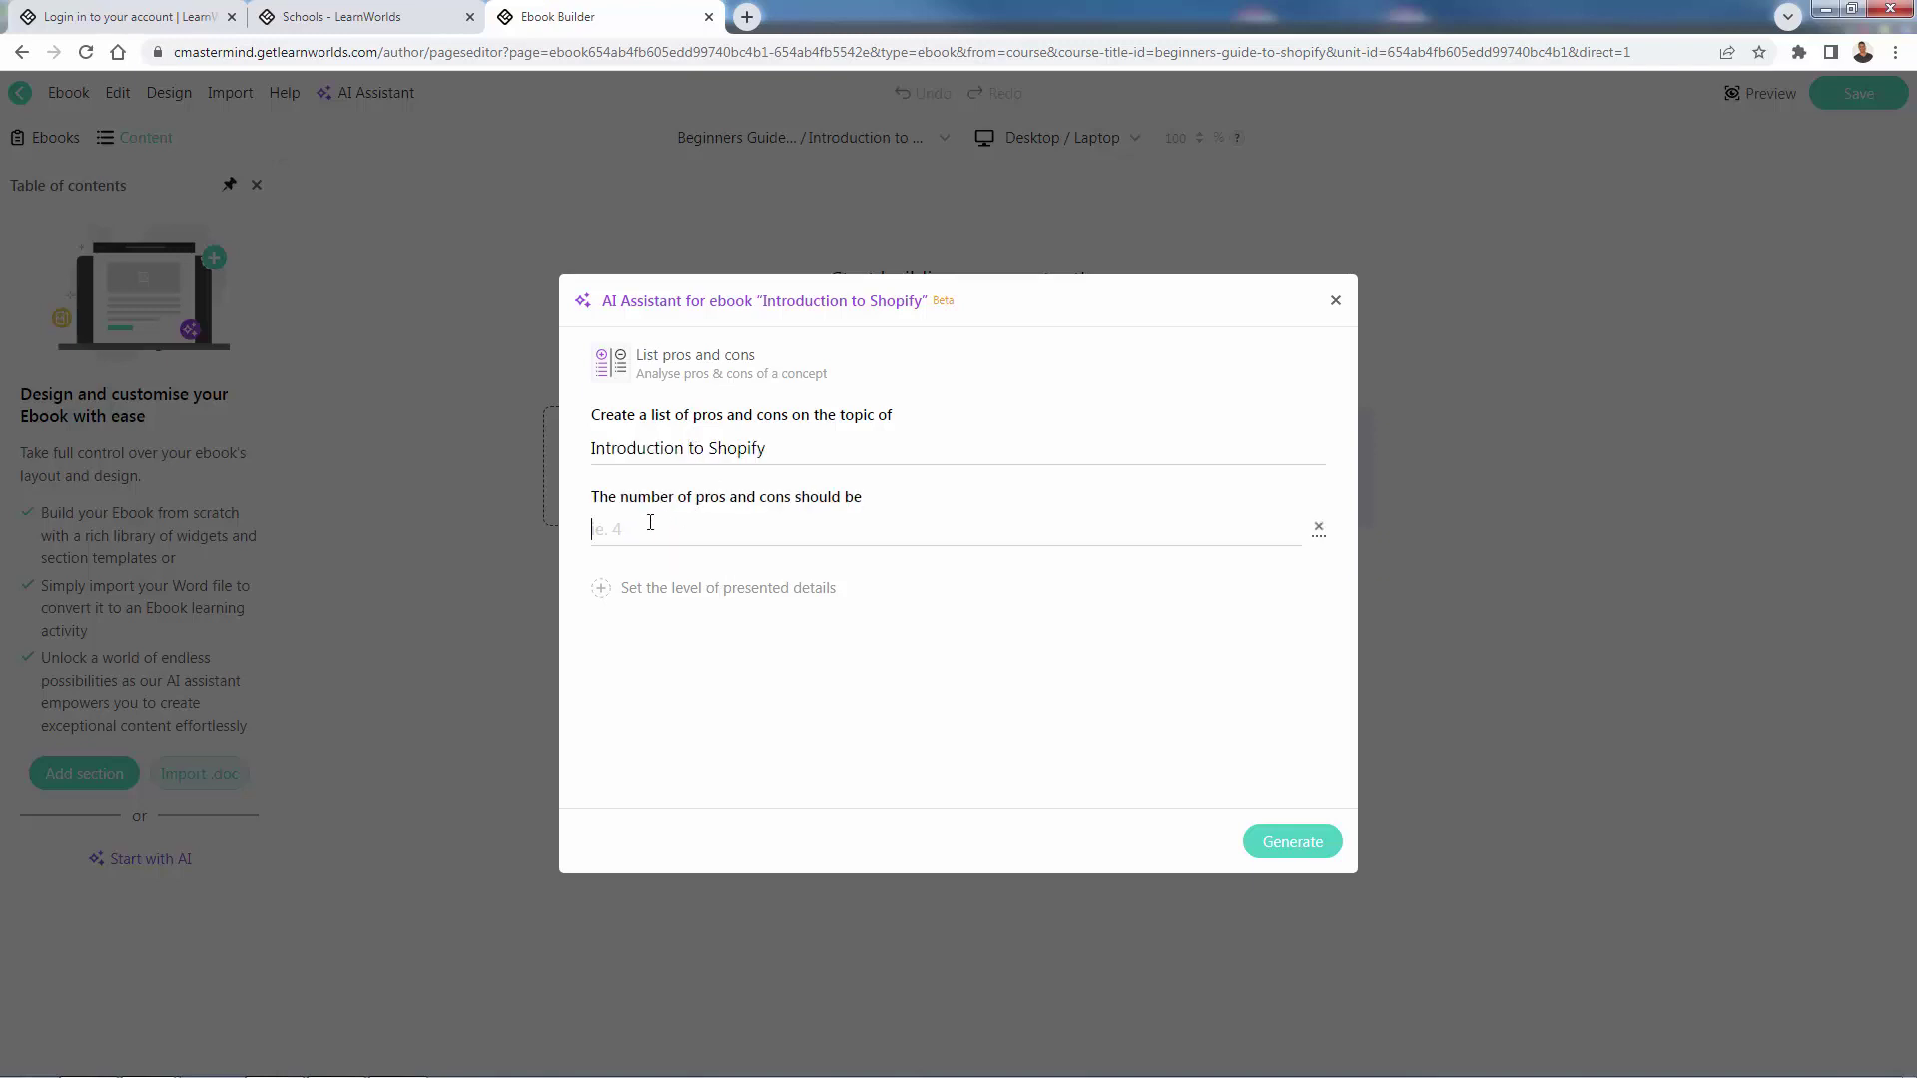
{"action": "left_click", "coordinate": [674, 589]}
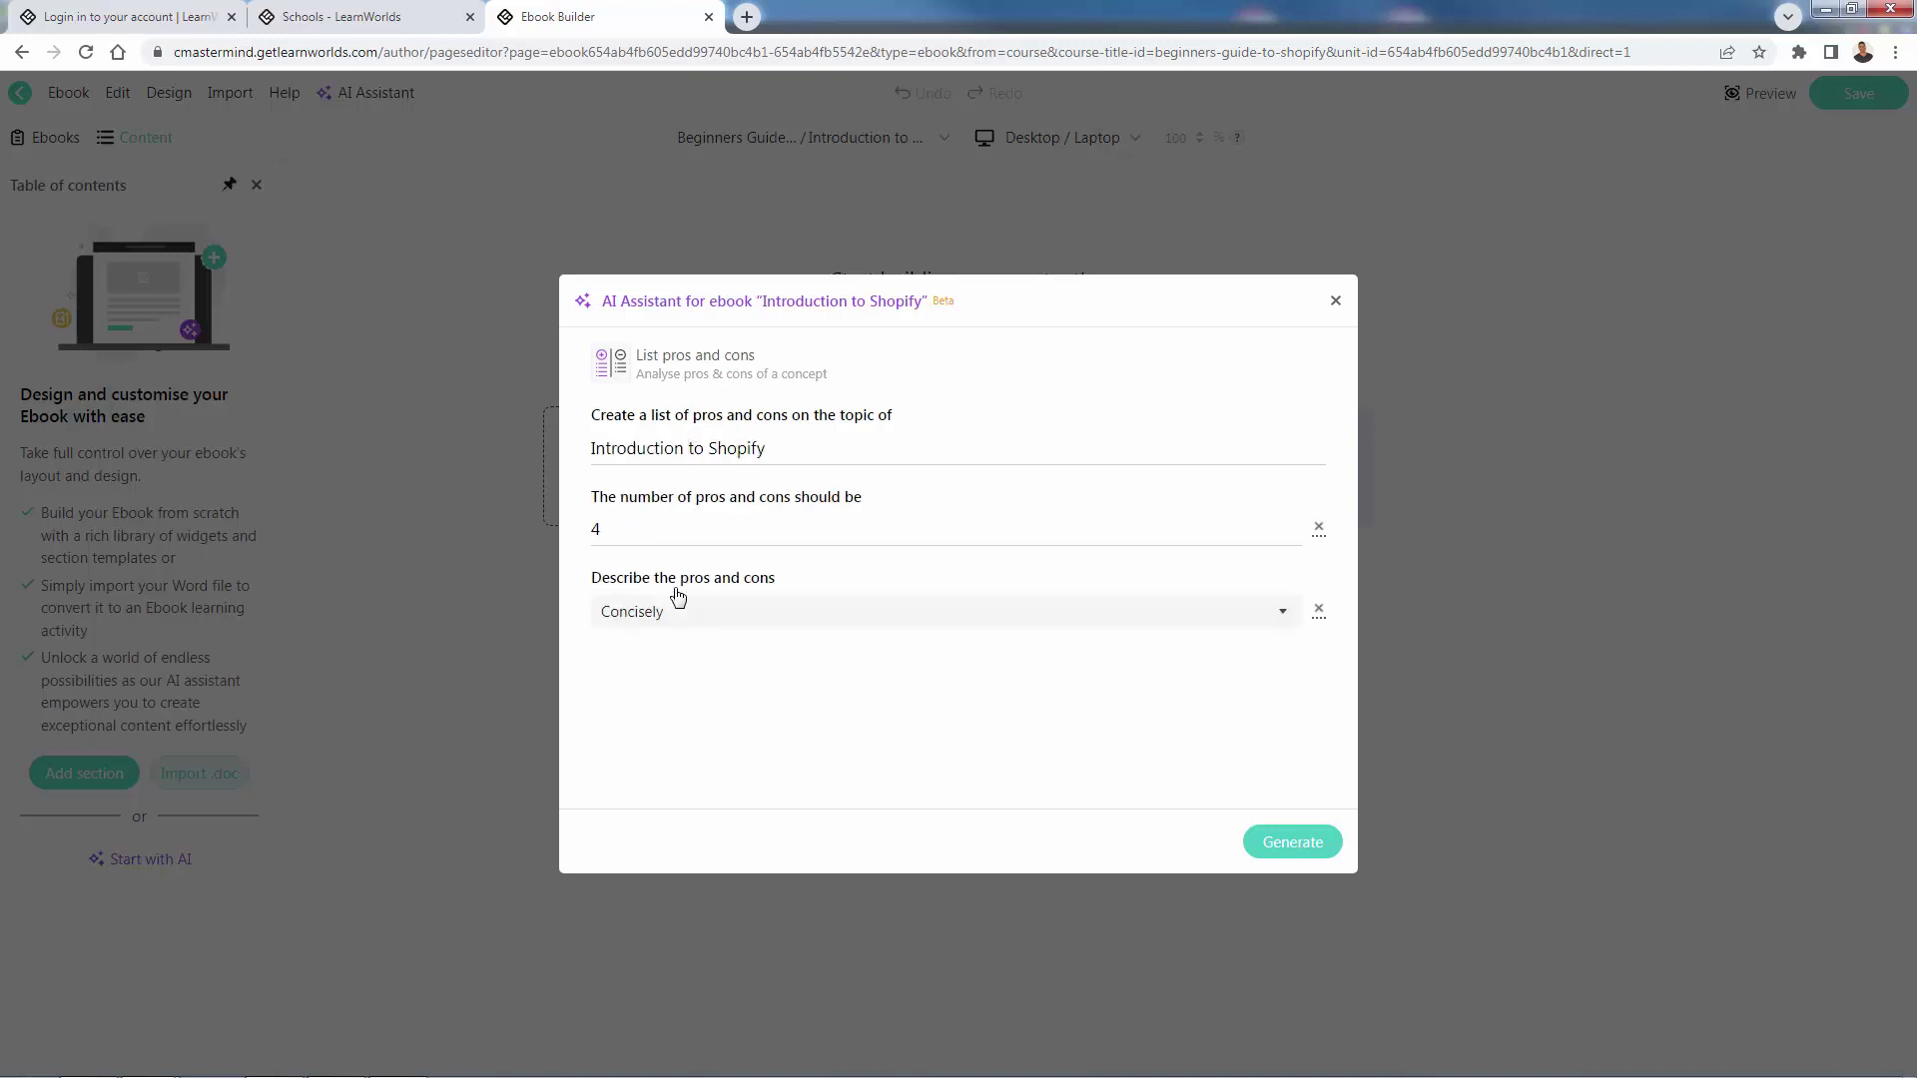
{"action": "left_click", "coordinate": [663, 621]}
{"action": "left_click", "coordinate": [659, 662]}
{"action": "left_click", "coordinate": [654, 621]}
{"action": "left_click", "coordinate": [647, 640]}
{"action": "left_click", "coordinate": [1282, 844]}
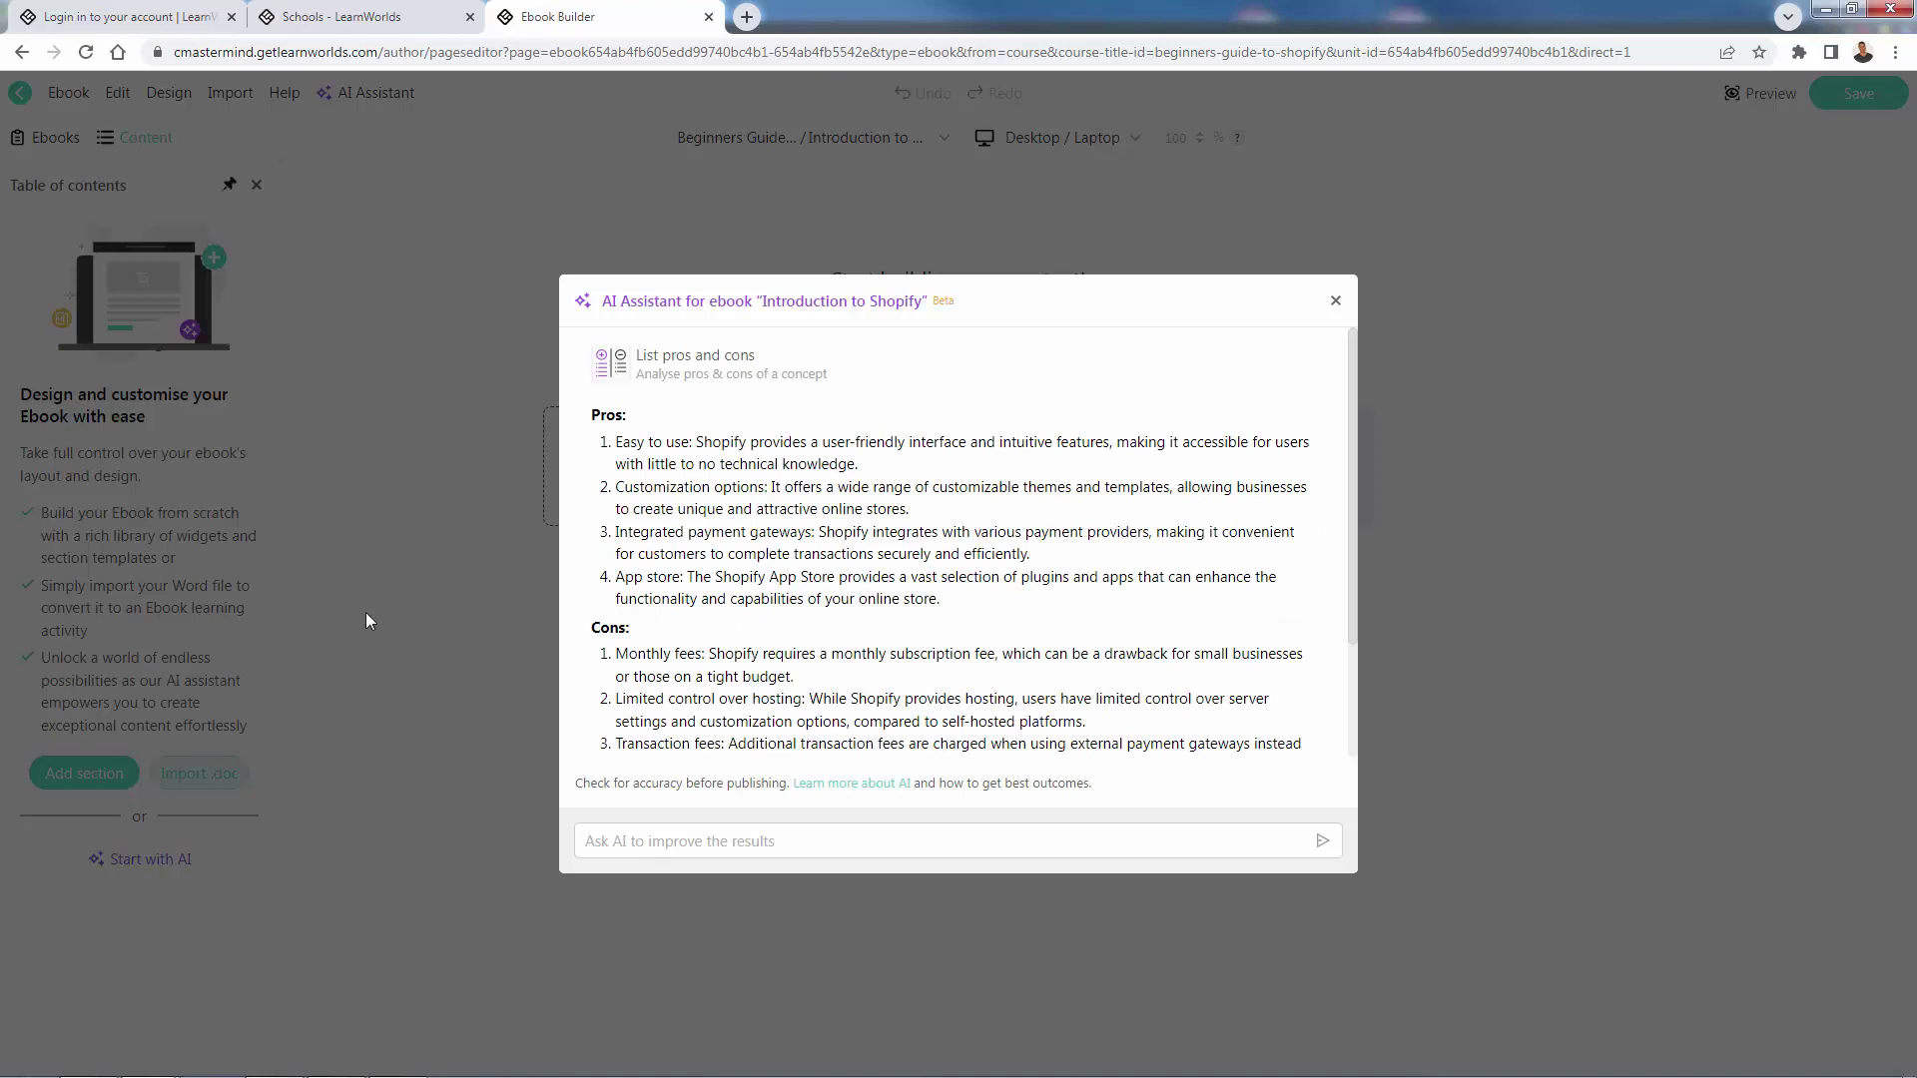
Review the generated pros and cons of Shopify and the options for refining the text.
{"action": "left_click_drag", "start_coordinate": [591, 412], "coordinate": [805, 577]}
{"action": "left_click", "coordinate": [805, 577]}
{"action": "scroll", "coordinate": [821, 623], "scroll_direction": "down", "scroll_amount": 2}
{"action": "scroll", "coordinate": [830, 661], "scroll_direction": "up", "scroll_amount": 2}
{"action": "scroll", "coordinate": [679, 510], "scroll_direction": "down", "scroll_amount": 1}
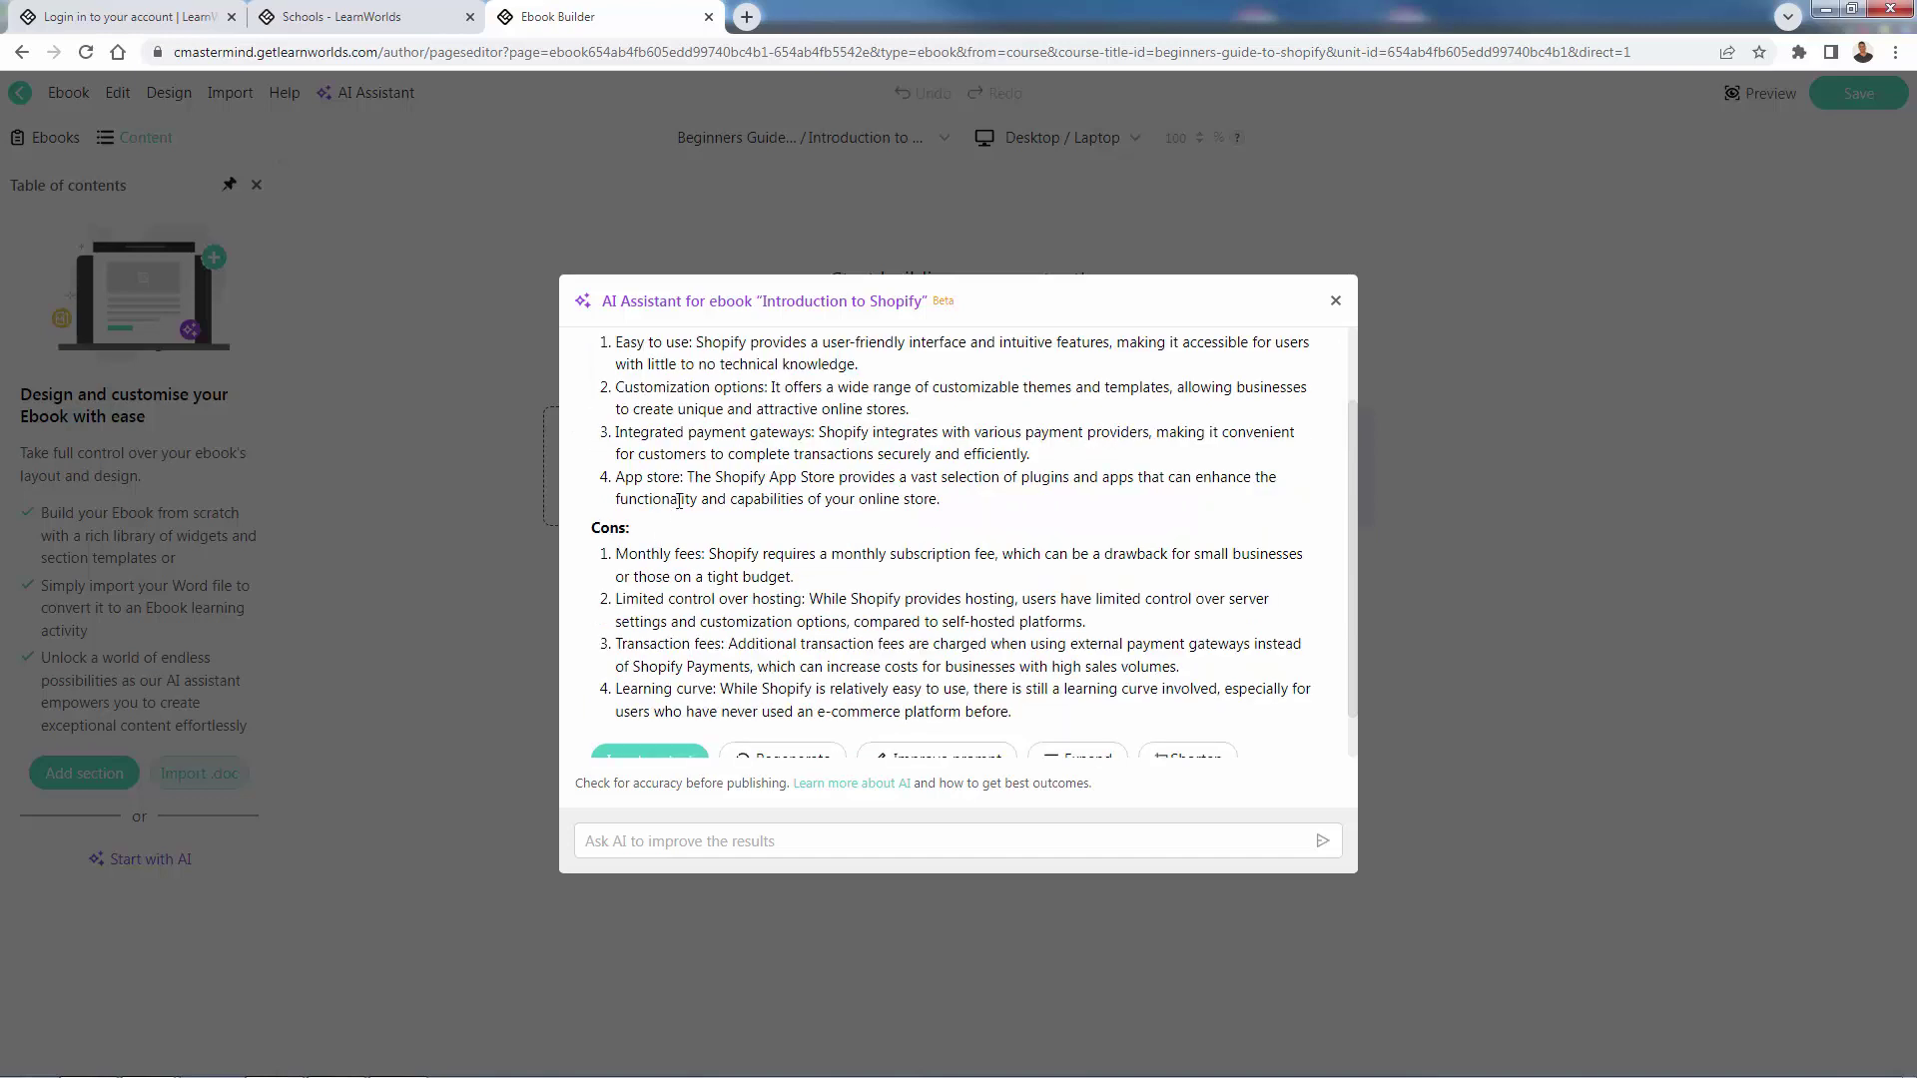
{"action": "scroll", "coordinate": [664, 404], "scroll_direction": "up", "scroll_amount": 1}
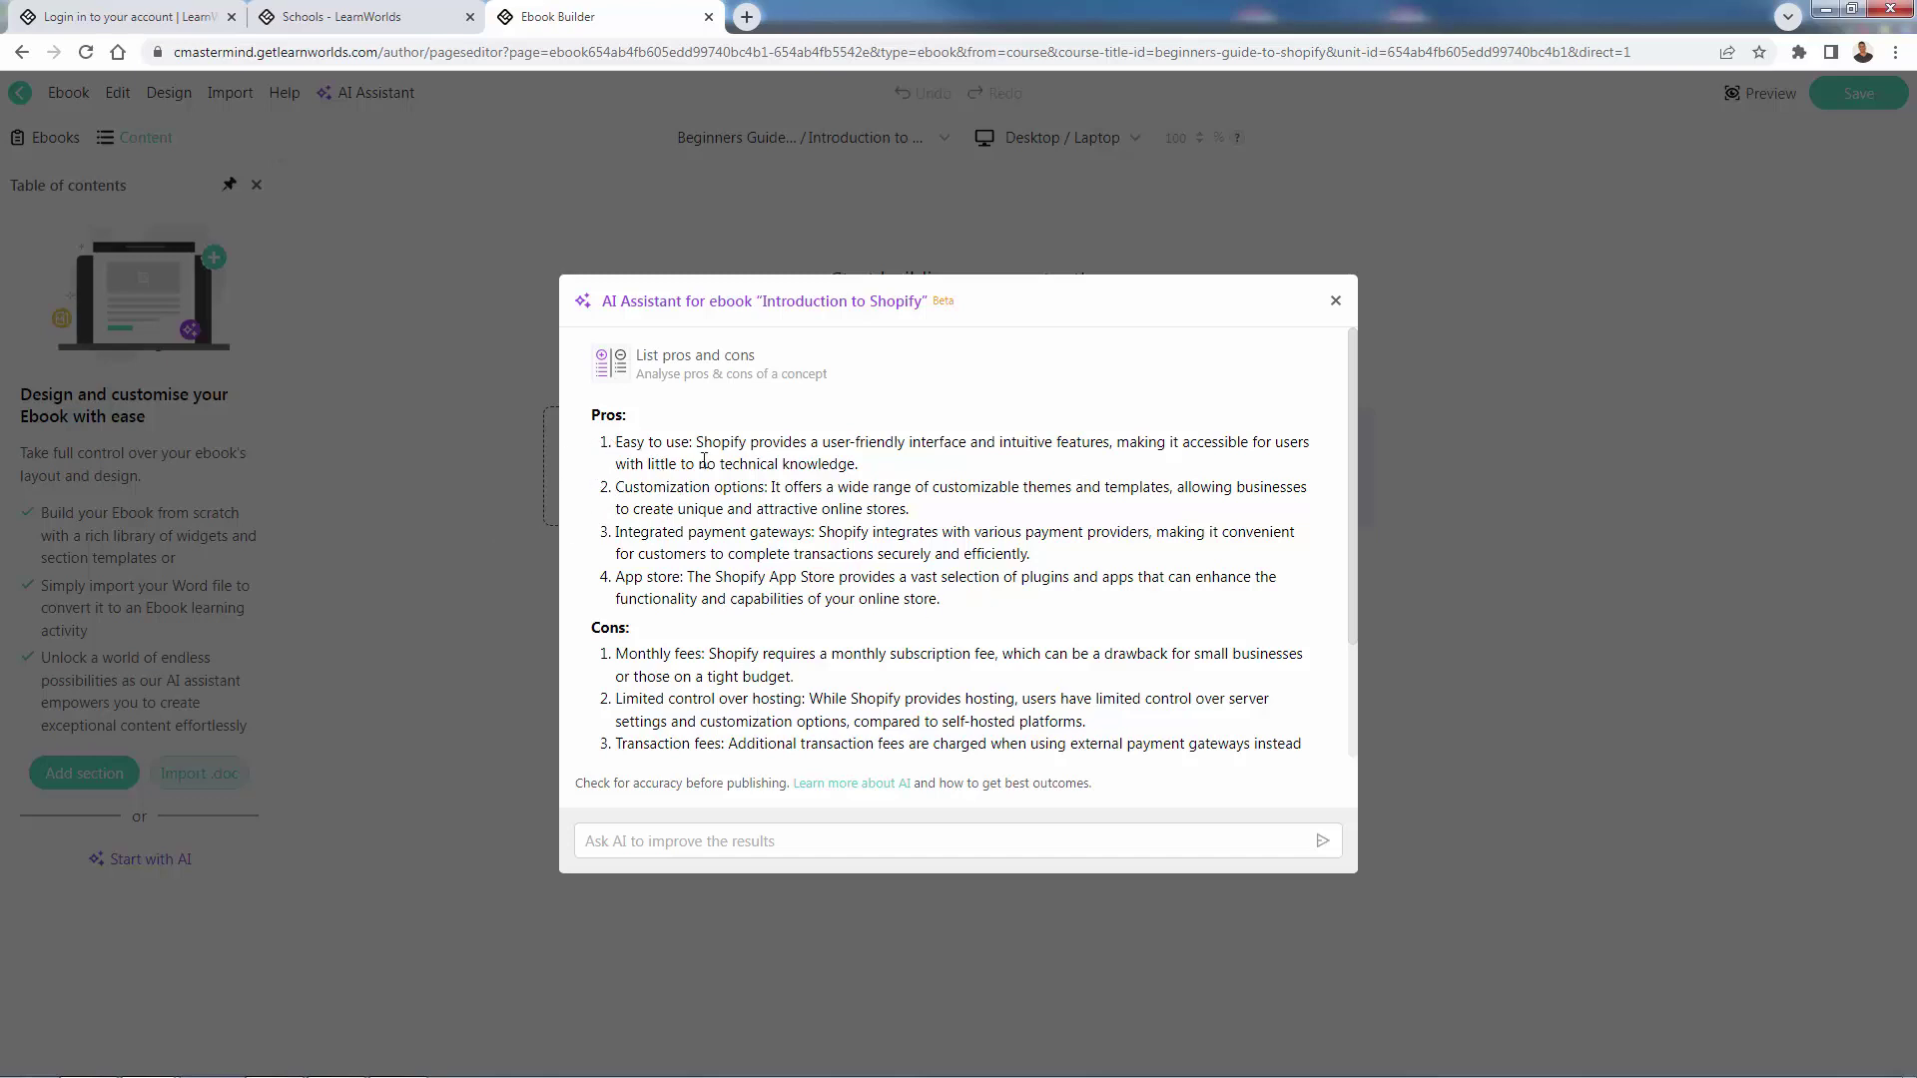
{"action": "left_click_drag", "start_coordinate": [704, 461], "coordinate": [649, 463]}
{"action": "left_click", "coordinate": [660, 480]}
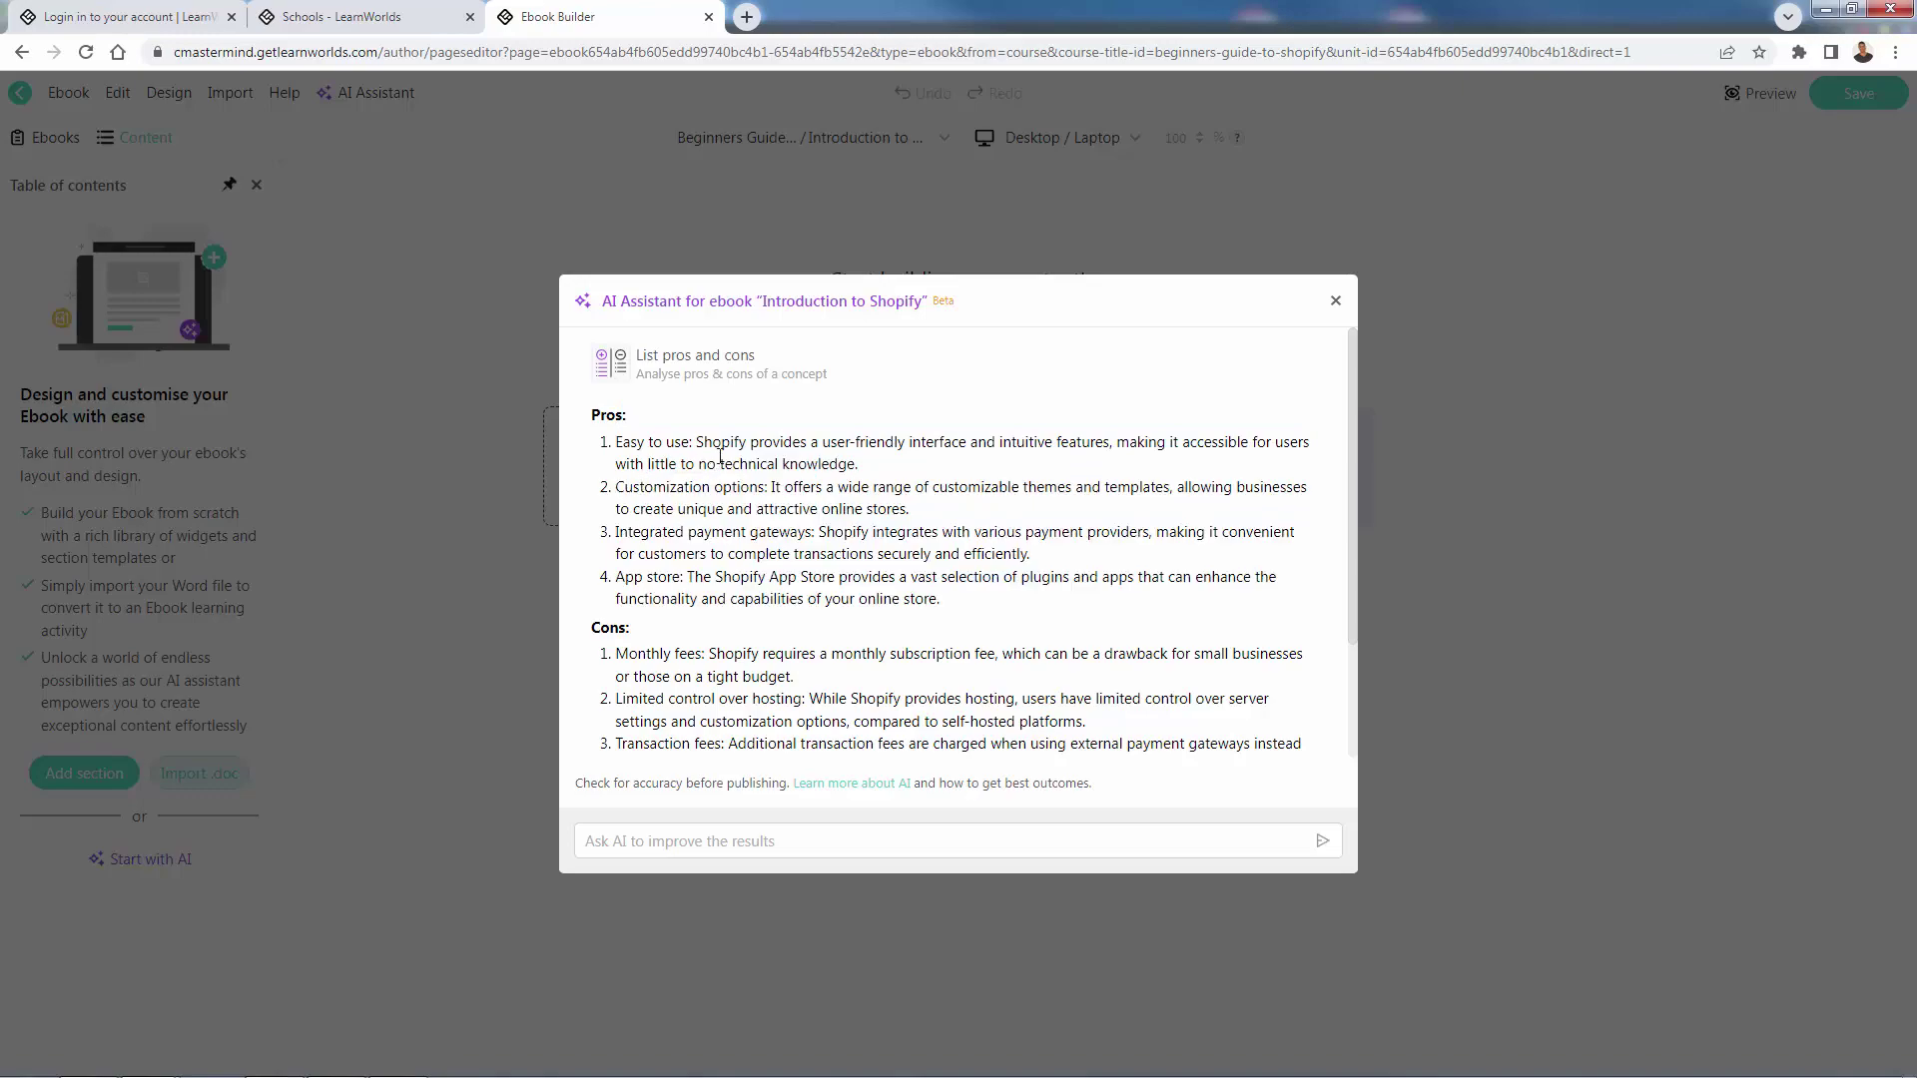